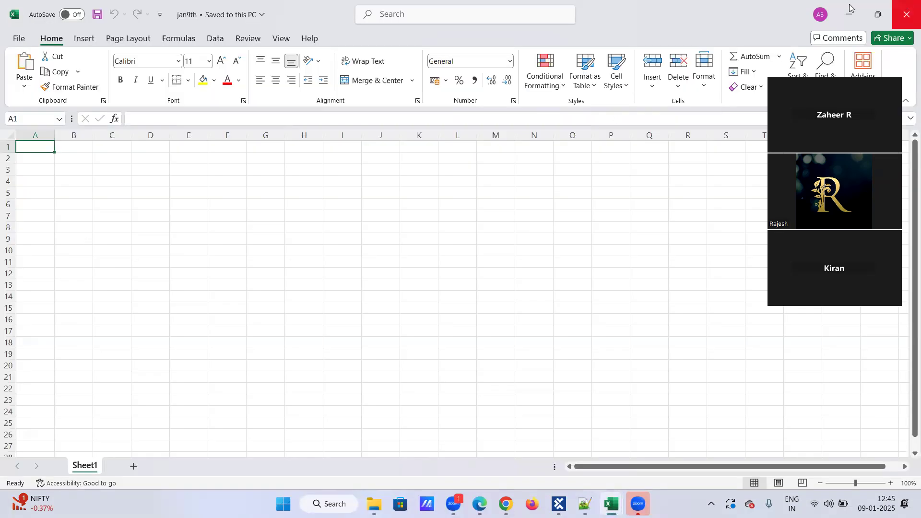
Step: Minimize the empty Excel workbook, bring Tosca Commander forward and clear stray typed text
click(850, 8)
click(559, 504)
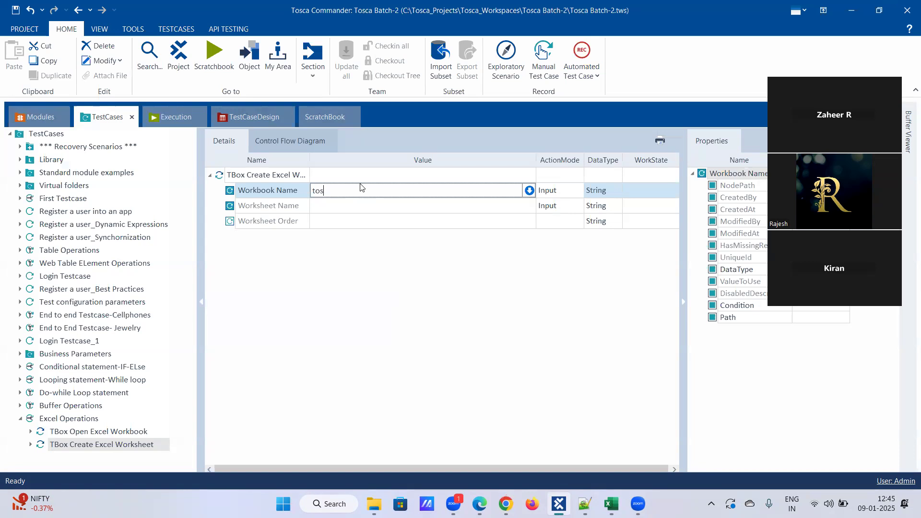
text(ademo)
key(BackSpace)
key(BackSpace)
key(BackSpace)
key(BackSpace)
key(BackSpace)
key(BackSpace)
key(BackSpace)
key(BackSpace)
text(To)
key(BackSpace)
key(BackSpace)
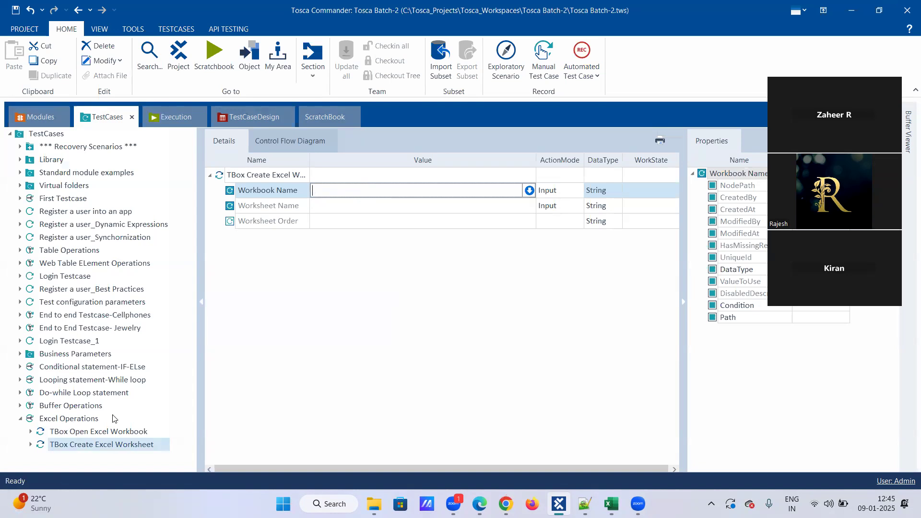
Step: Copy the workbook name Toscademo_Excel from the TBox Open Excel Workbook step, then select TBox Create Excel Worksheet
click(93, 432)
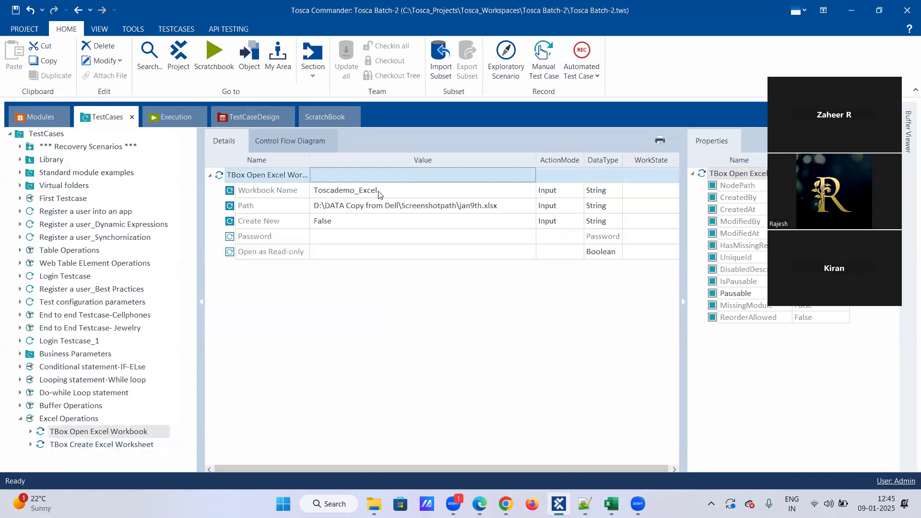
click(392, 190)
click(391, 190)
drag(378, 191, 216, 246)
key(ctrl+c)
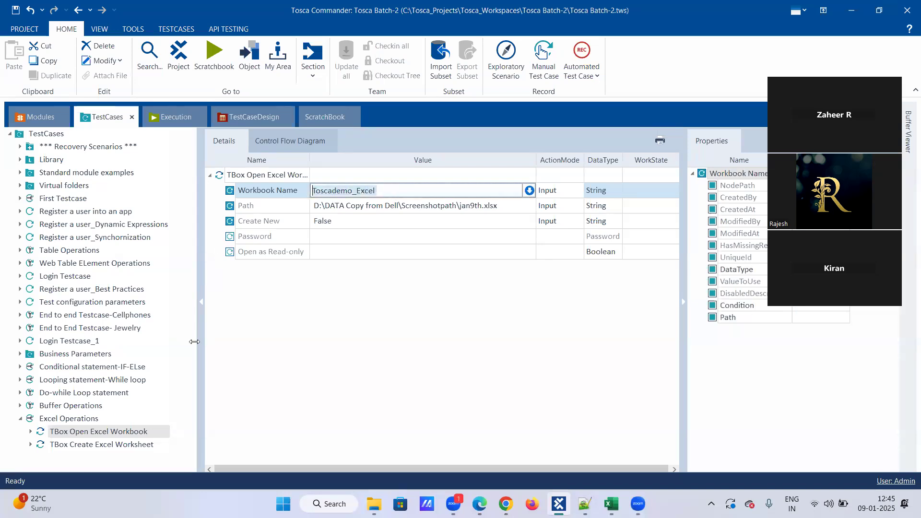
click(123, 445)
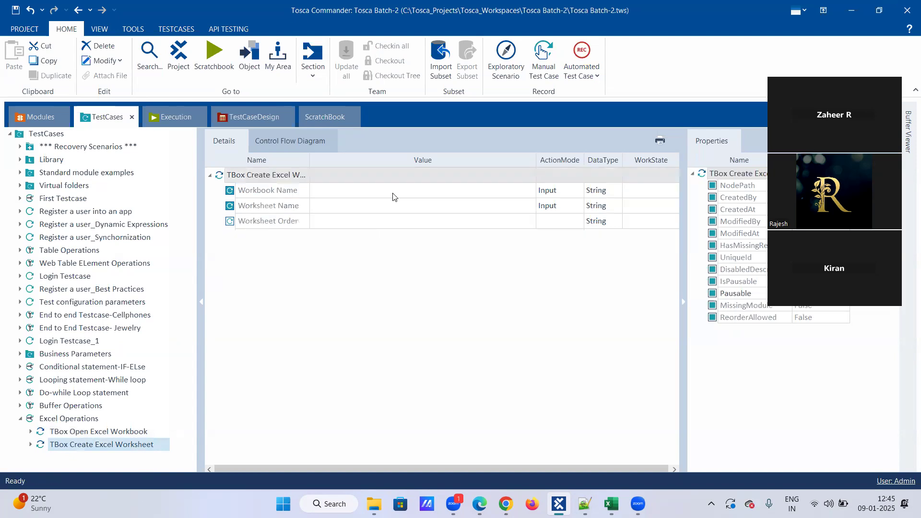
Step: Set Workbook Name to Toscademo_Excel and Worksheet Name to sheet2, leaving Worksheet Order empty
click(393, 195)
click(393, 194)
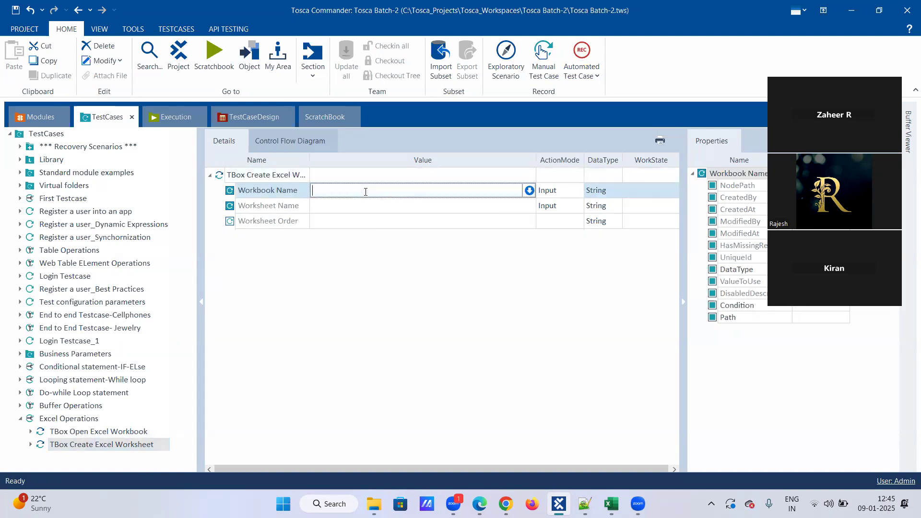
key(ctrl+v)
click(365, 207)
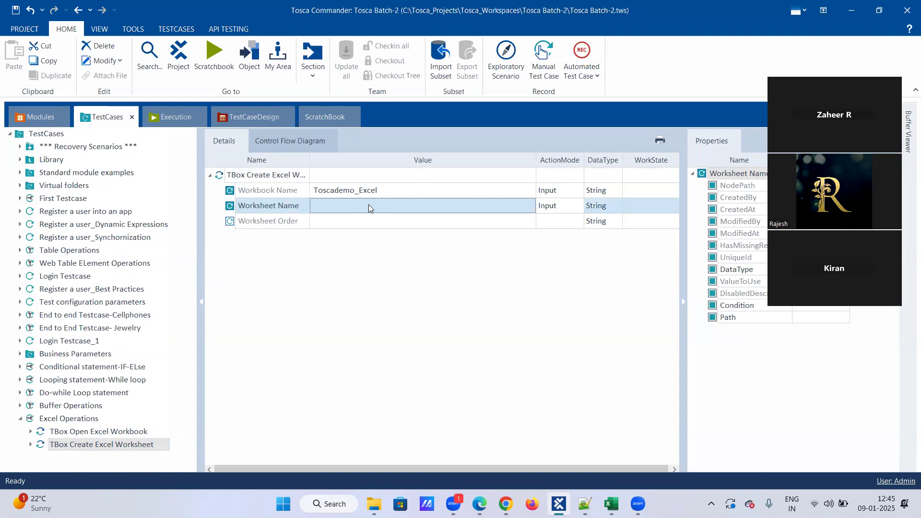
click(369, 205)
text(sheet2)
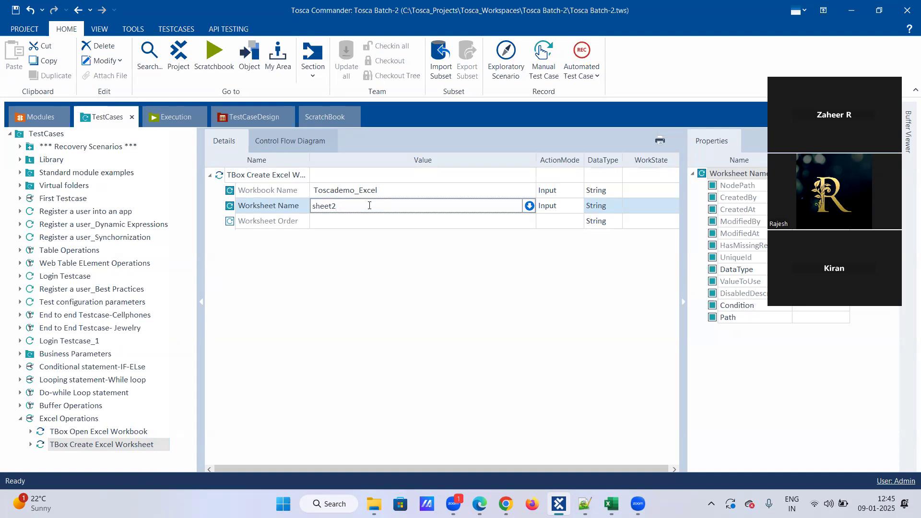
key(Return)
click(369, 222)
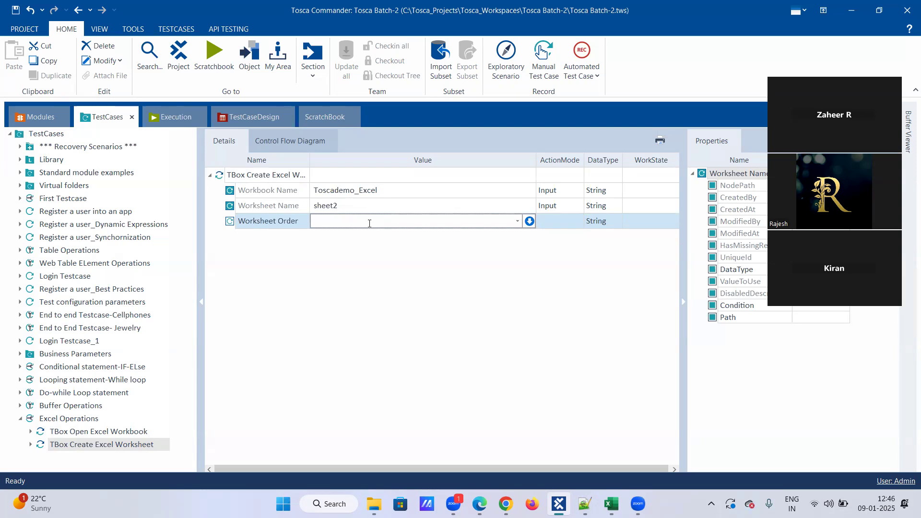
click(364, 271)
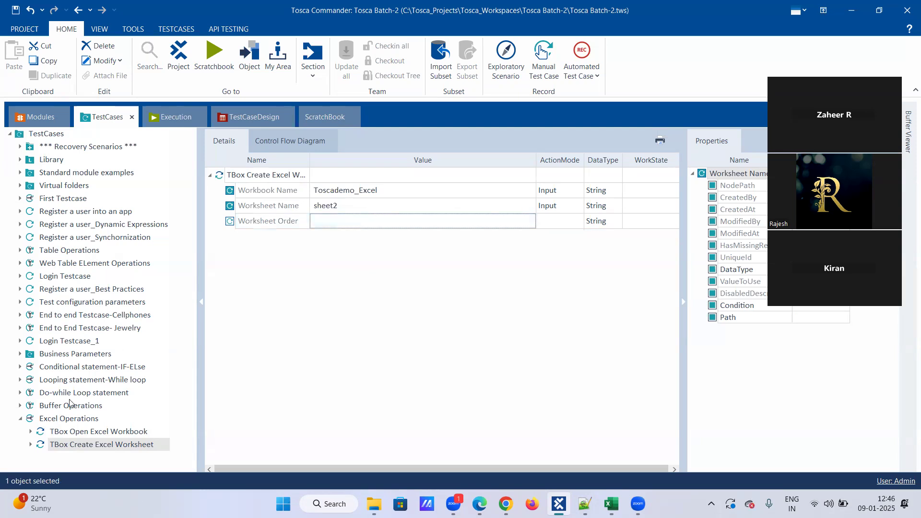
Step: Review the parameters of the Open Excel Workbook and Create Excel Worksheet steps
click(77, 431)
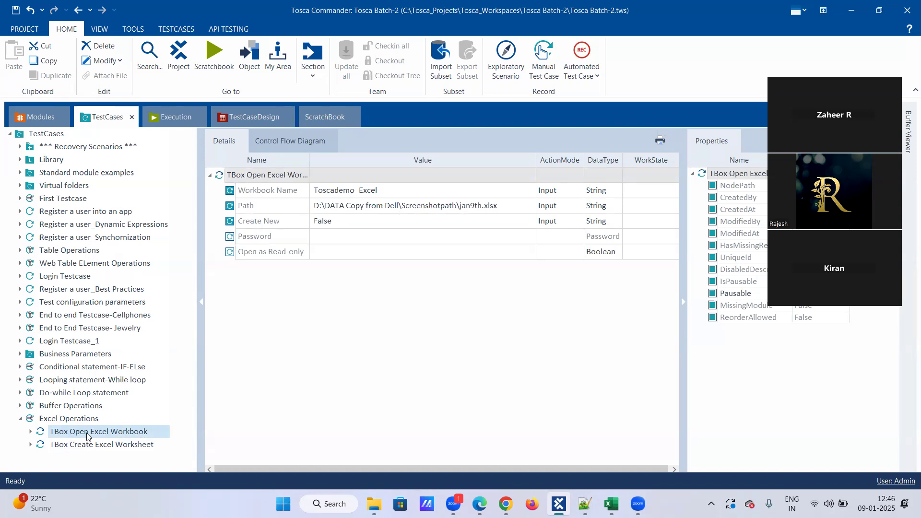
click(87, 434)
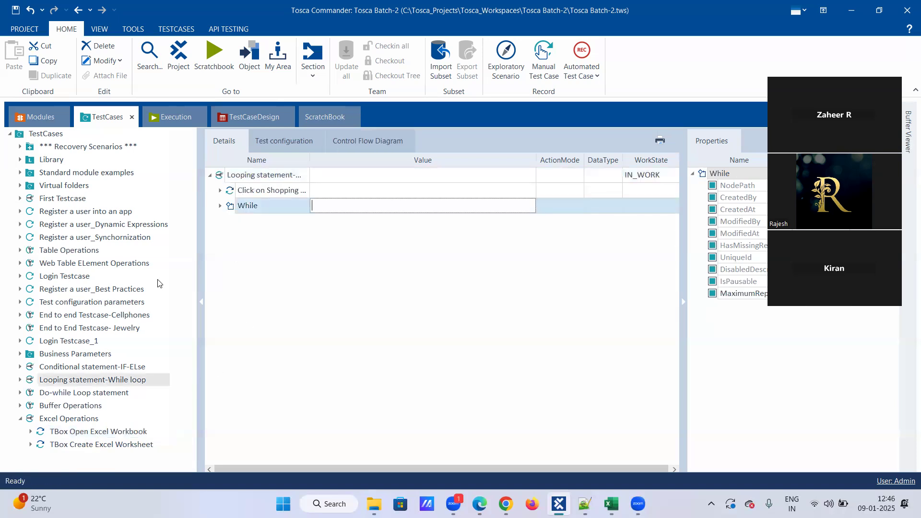
click(70, 443)
click(75, 432)
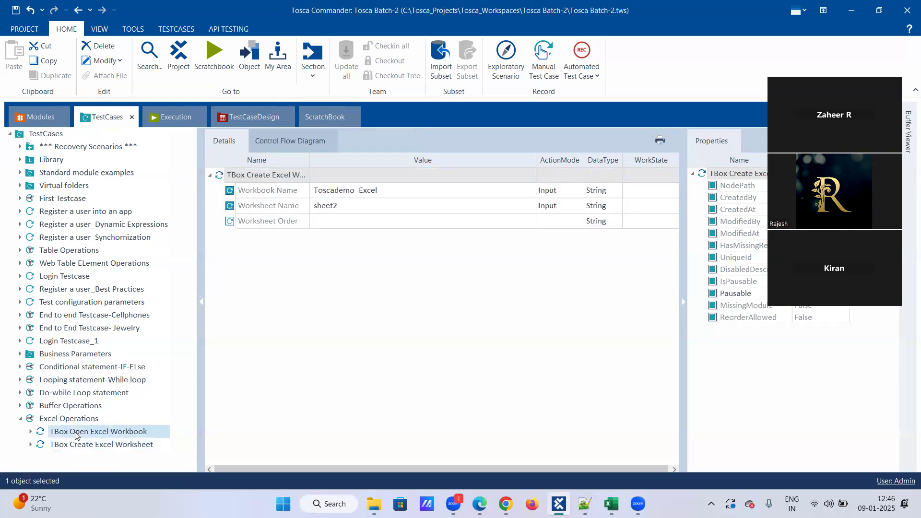
Step: Use Run in ScratchBook on the Excel Operations test case
right_click(77, 420)
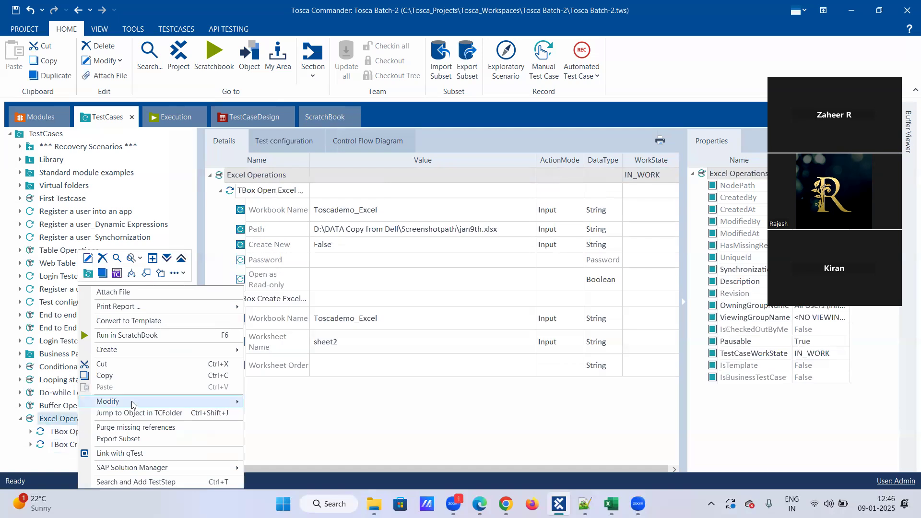
click(142, 336)
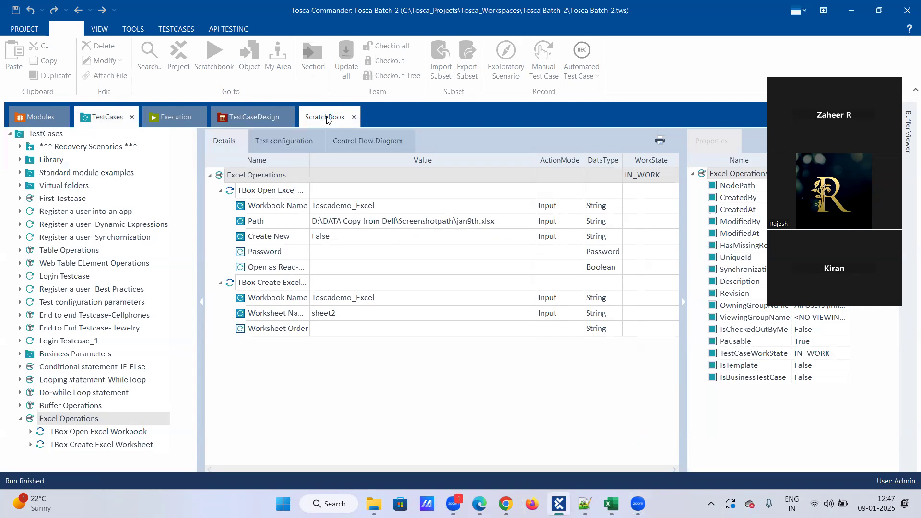
mouse_move(454, 503)
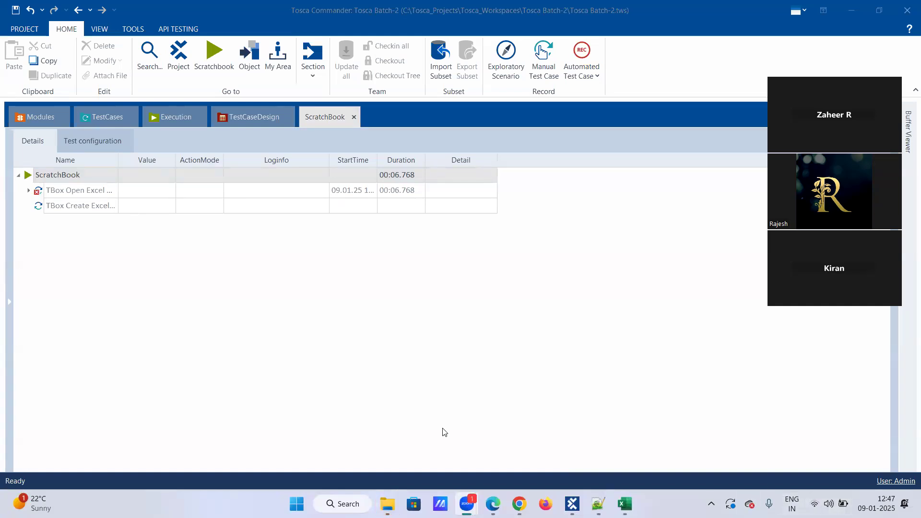
click(277, 175)
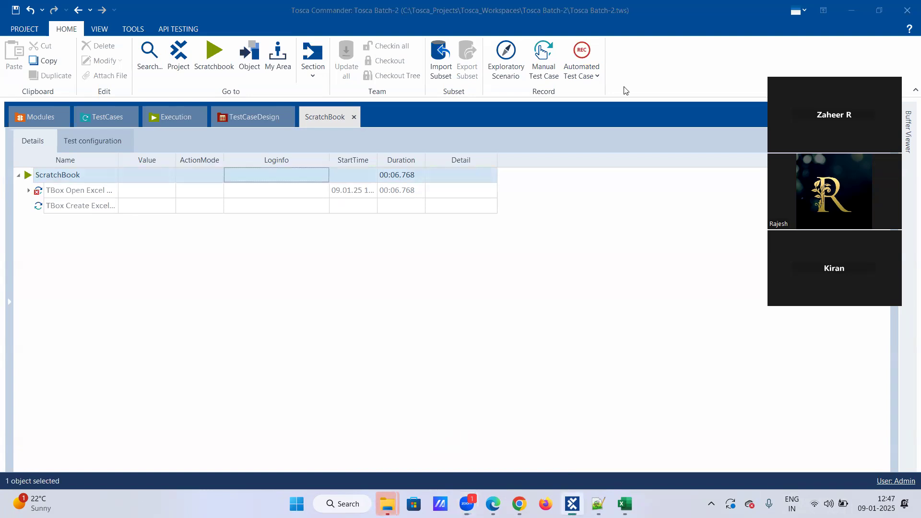
click(107, 117)
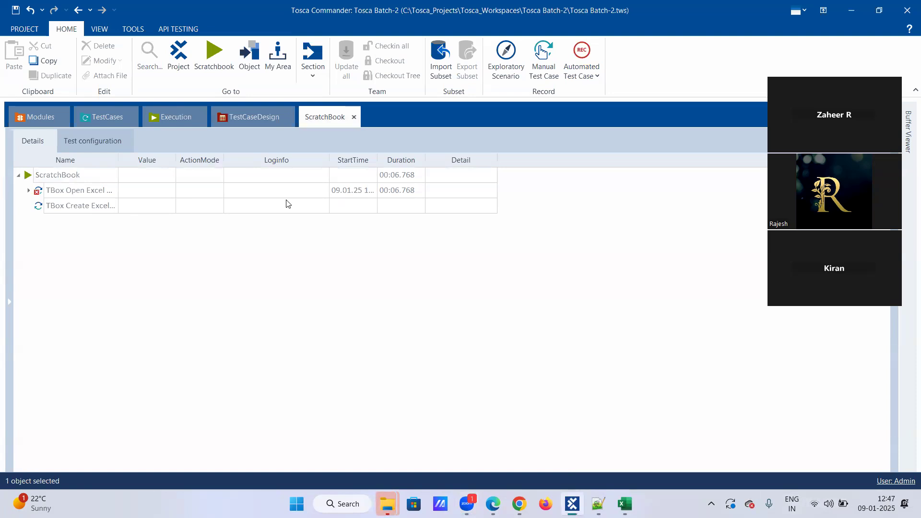
click(331, 191)
click(321, 191)
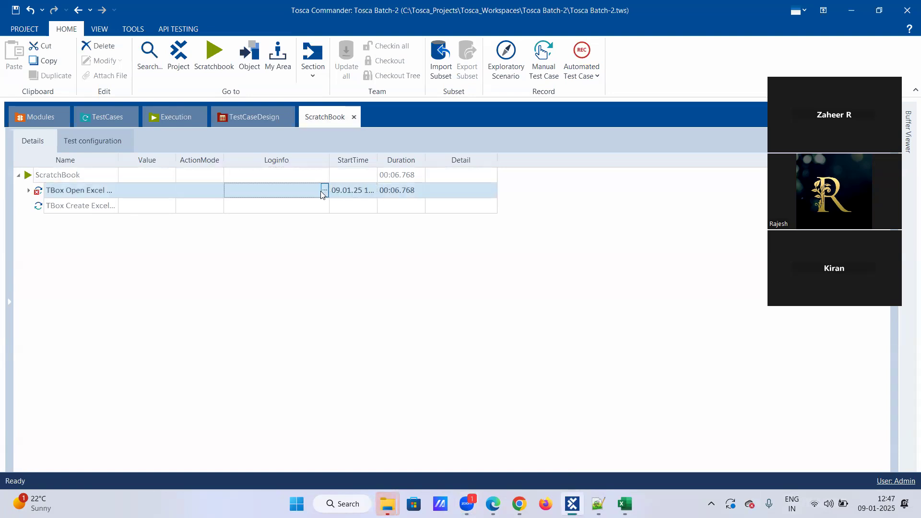
click(323, 191)
click(322, 191)
click(322, 192)
click(144, 223)
click(250, 193)
click(263, 209)
click(325, 205)
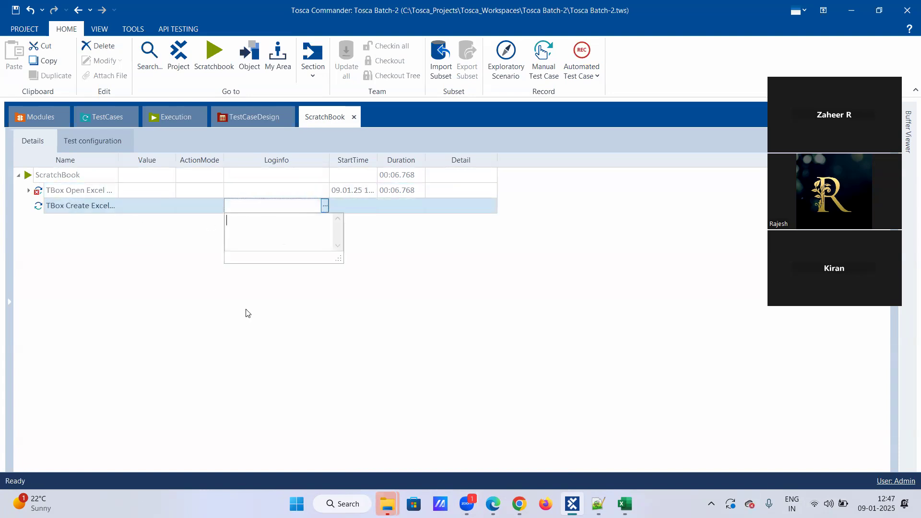
click(103, 117)
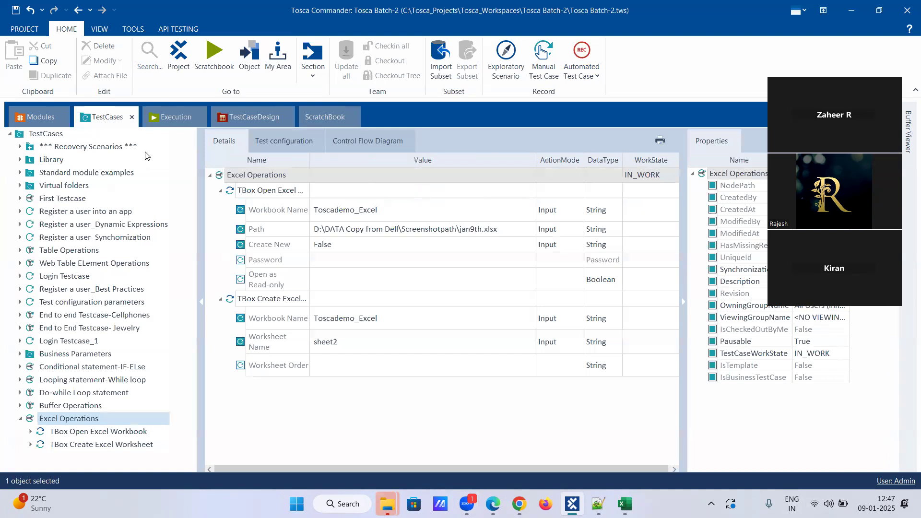
Step: Compare both Excel steps' parameters, then jump from TBox Create Excel Worksheet to its module
click(119, 444)
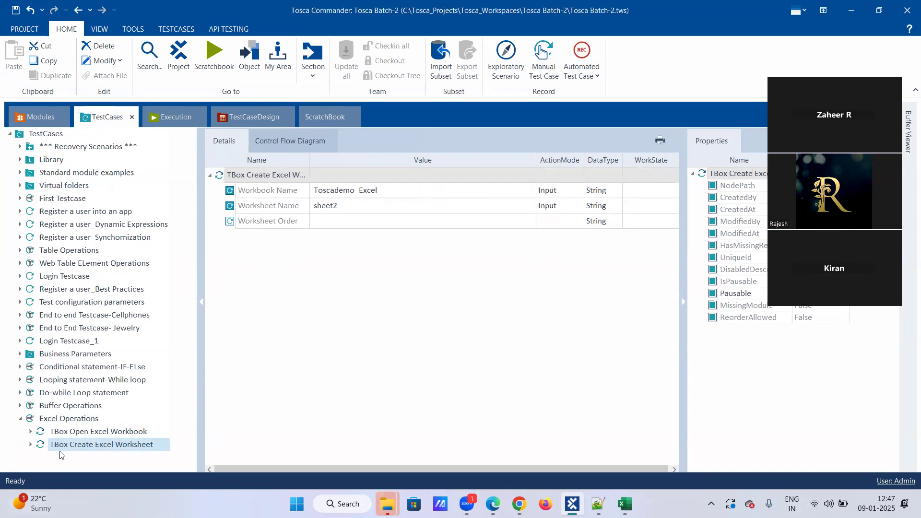
click(91, 432)
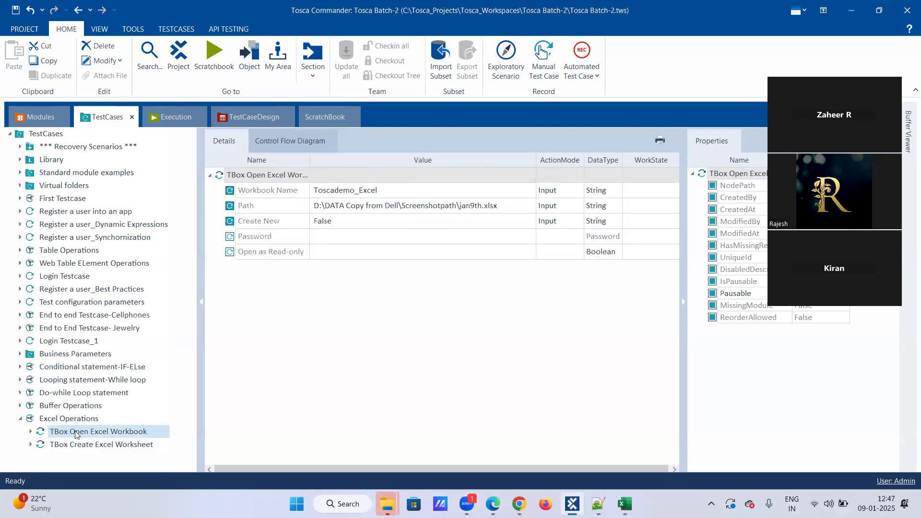
click(128, 445)
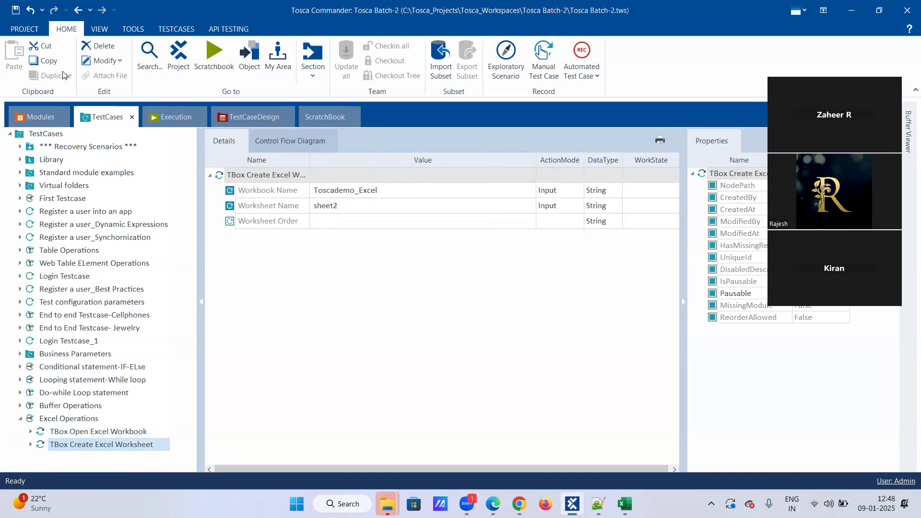
click(38, 118)
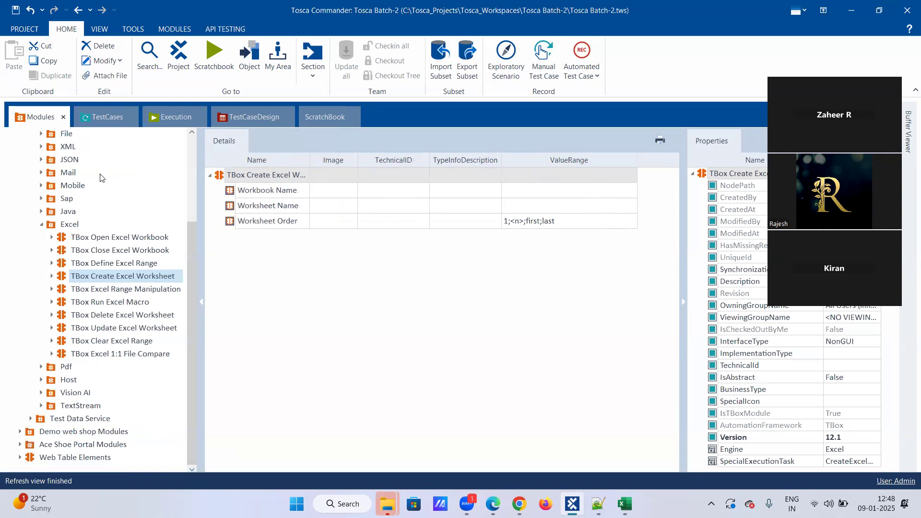
Step: Drag the TBox Define Excel Range module onto the Excel Operations test case
click(127, 265)
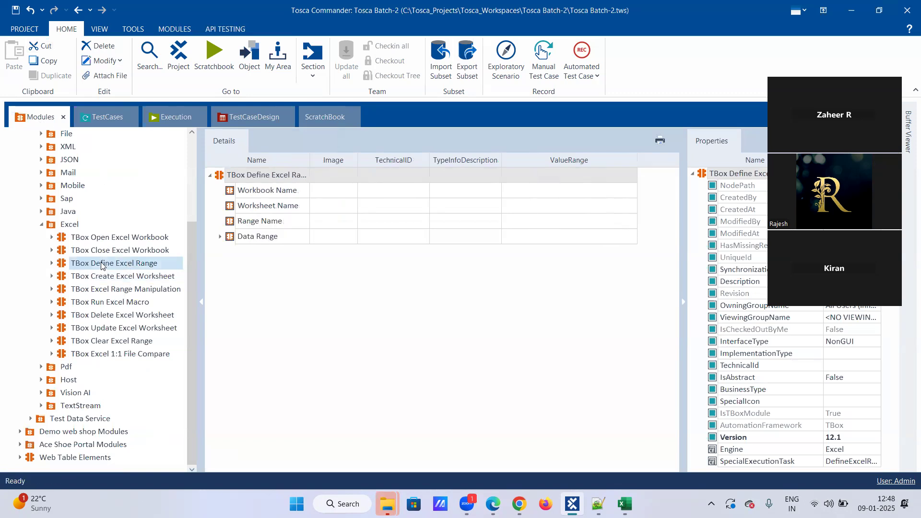
drag(119, 114, 59, 416)
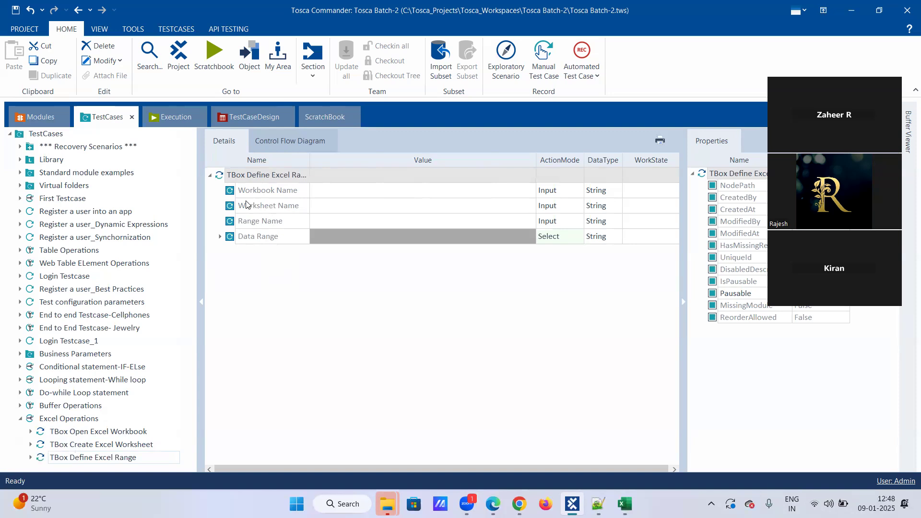
click(386, 101)
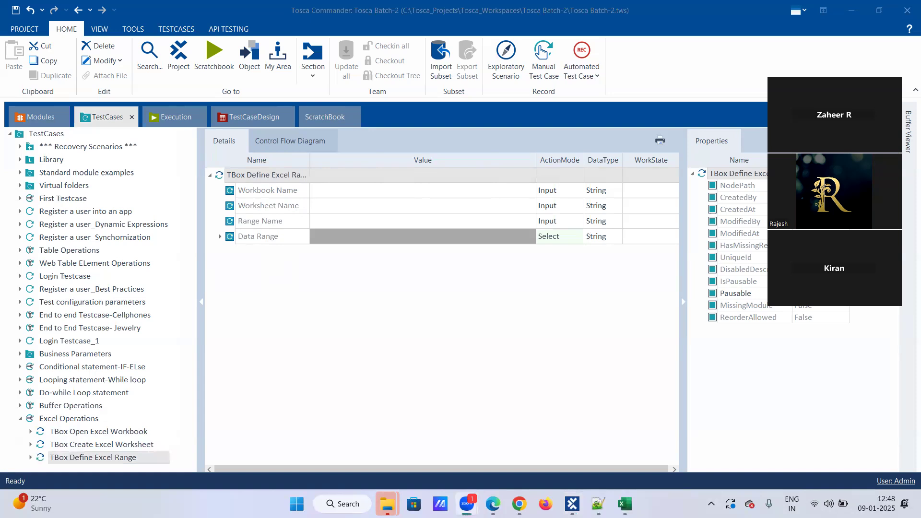
click(588, 458)
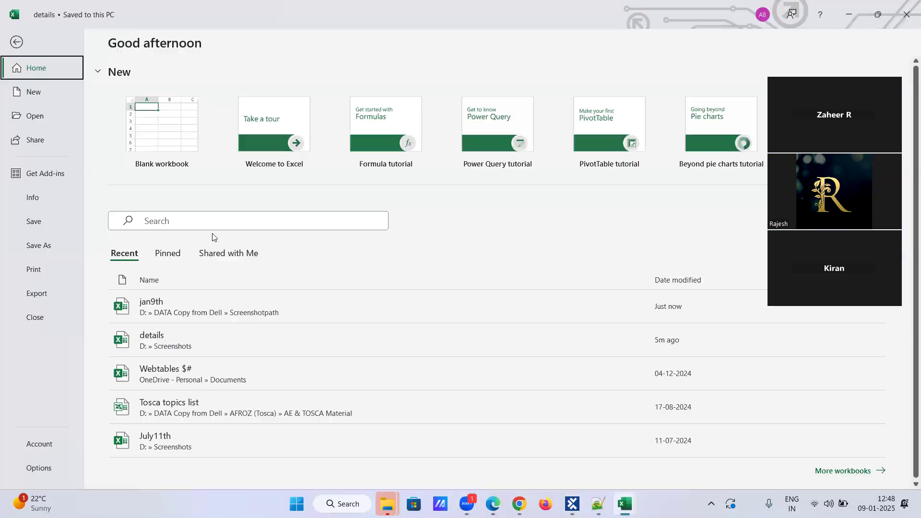
Step: Copy the C4:E14 employee table from details and paste it at C6 in jan9th
click(199, 331)
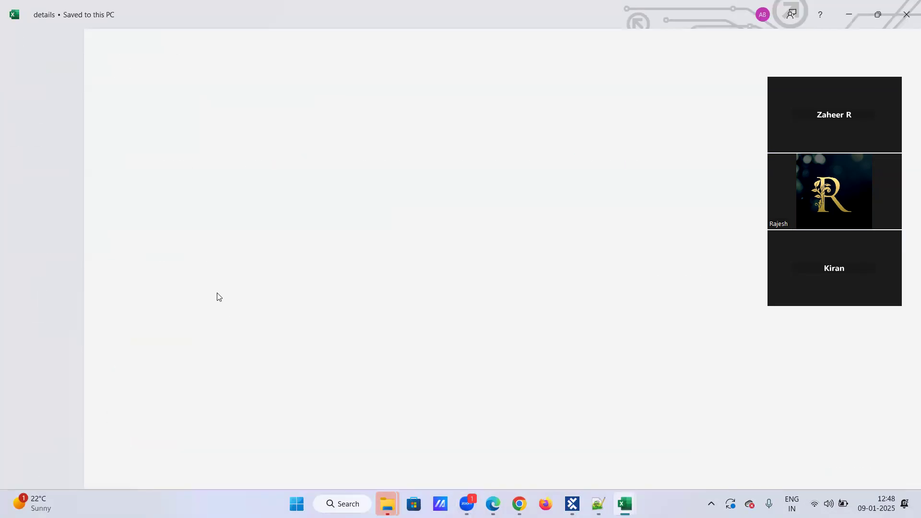
drag(106, 180, 182, 301)
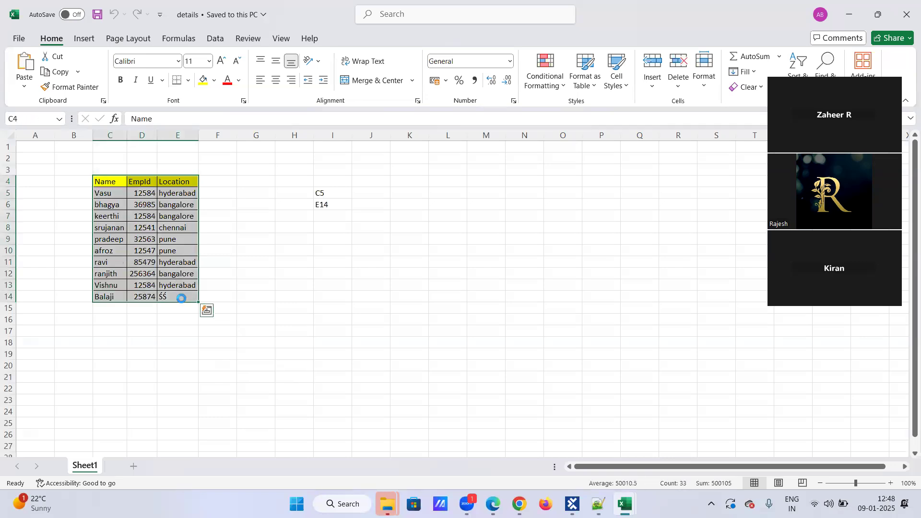
key(ctrl+c)
mouse_move(625, 503)
click(663, 451)
click(252, 208)
click(115, 207)
key(ctrl+v)
Step: Autofit columns C, D and E of the pasted table to their contents
click(304, 296)
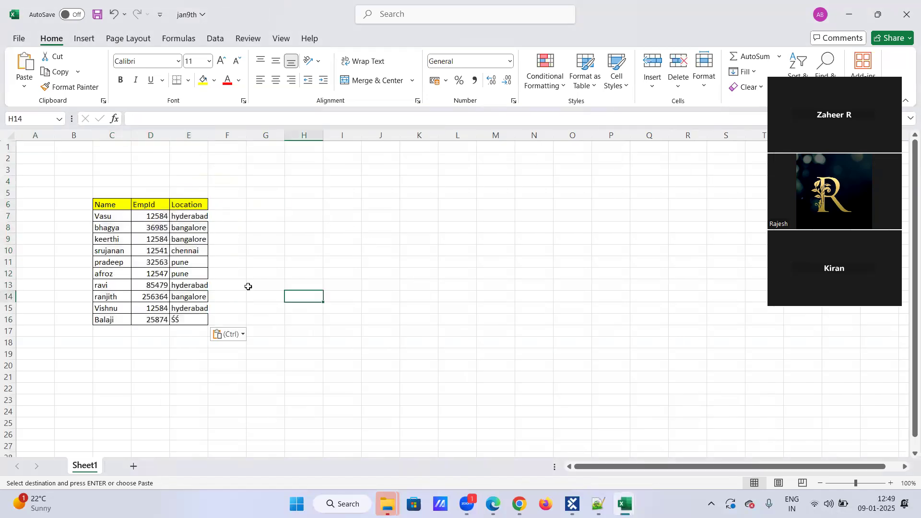
drag(207, 135, 207, 135)
double_click(207, 135)
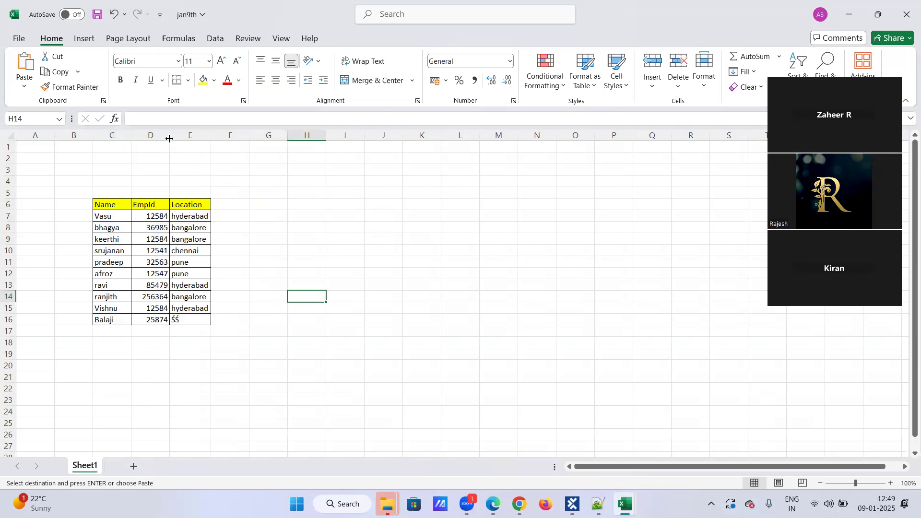
double_click(170, 135)
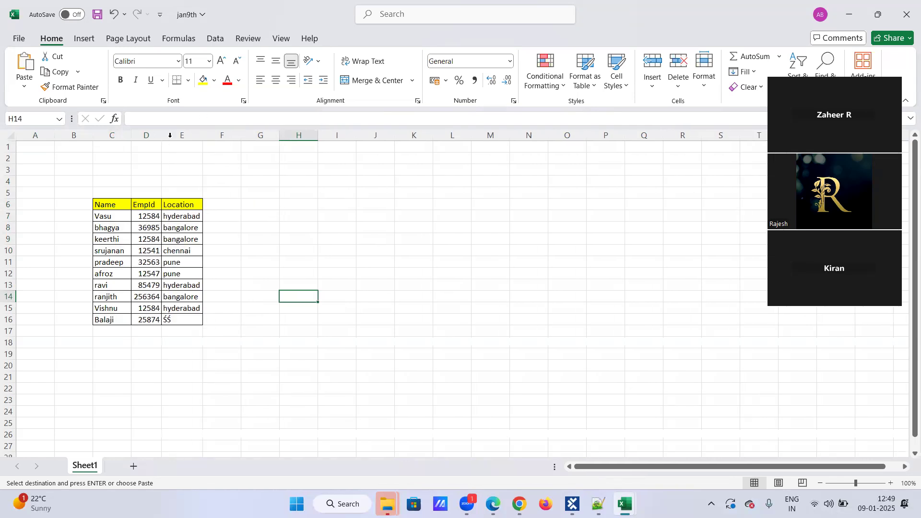
double_click(131, 135)
click(323, 308)
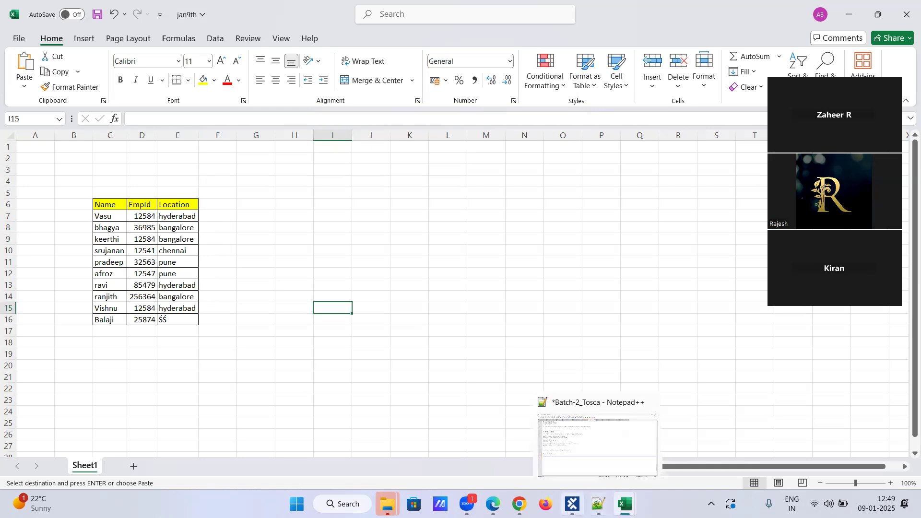
click(572, 504)
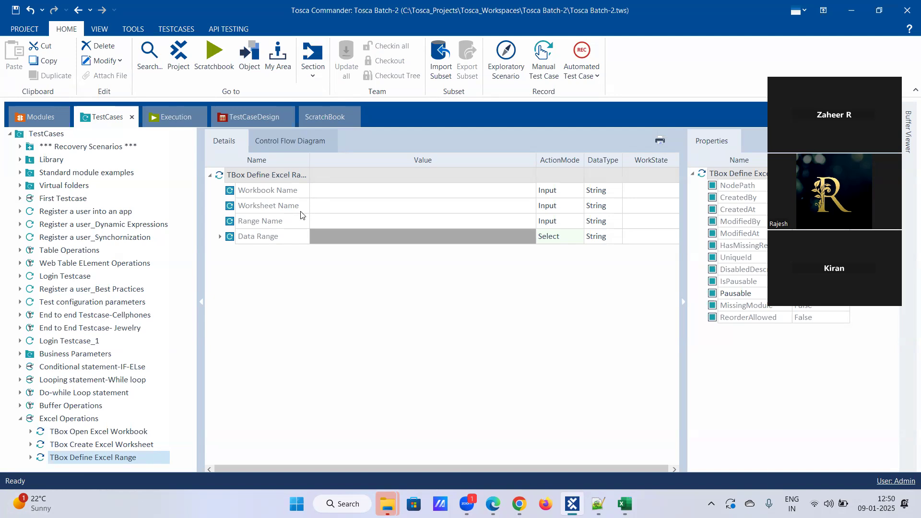
Step: Enter workbook name Toscademo_Excel and worksheet name Sheet1 in the Define Excel Range step
click(347, 190)
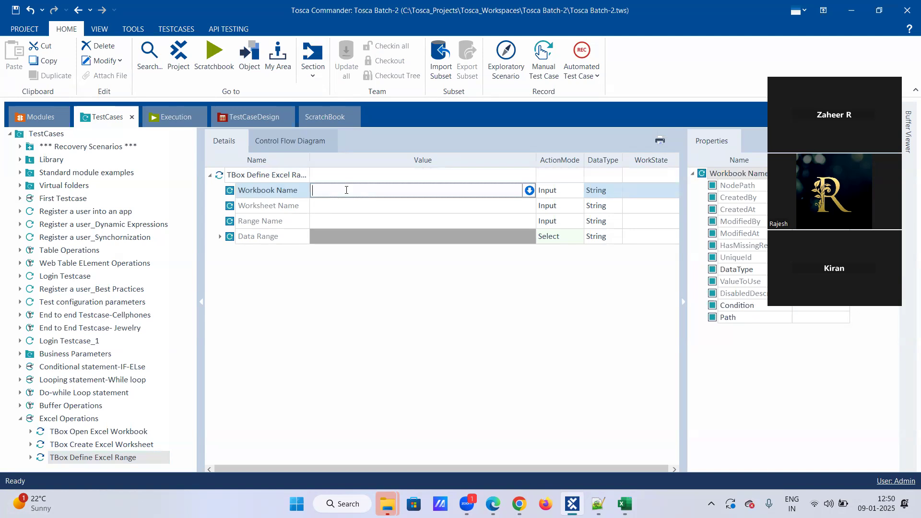
text(Toscademo_Excel)
click(326, 210)
text(Sheet1)
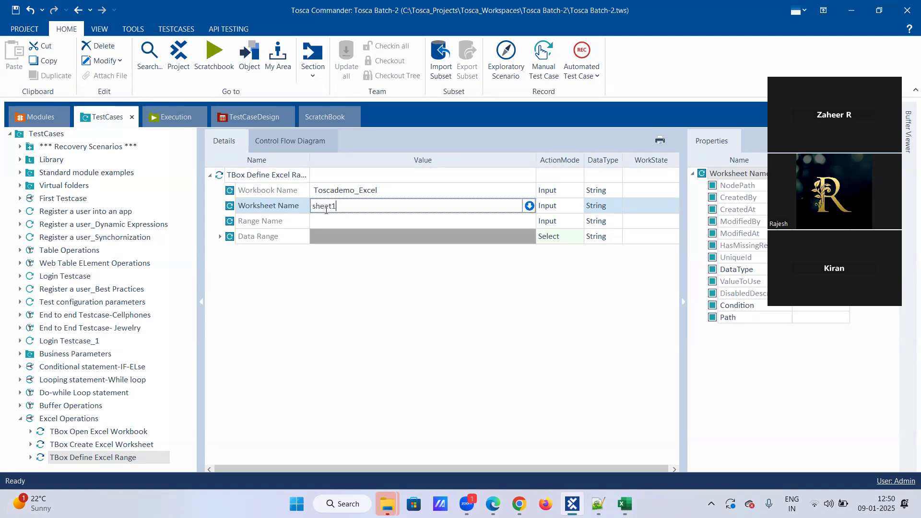
click(328, 220)
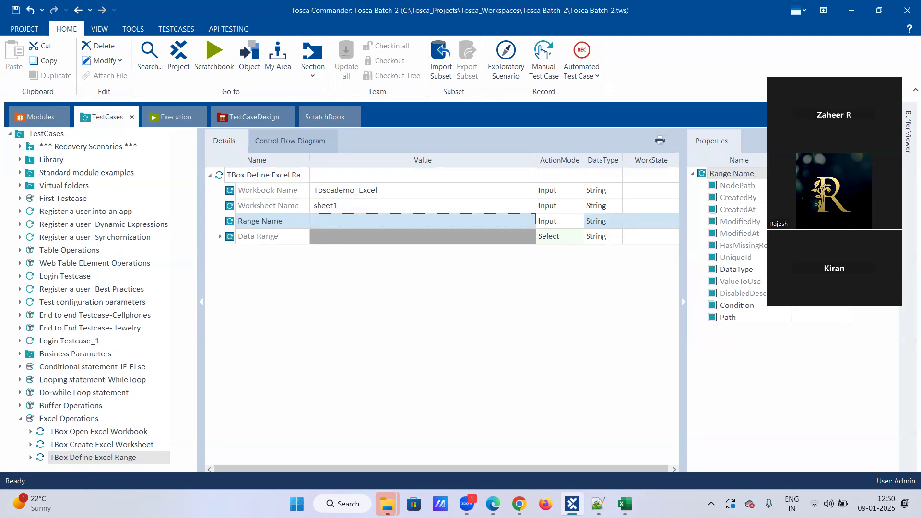
Step: Check jan9th's sheet name and correct the worksheet name to capital-S Sheet1
click(625, 503)
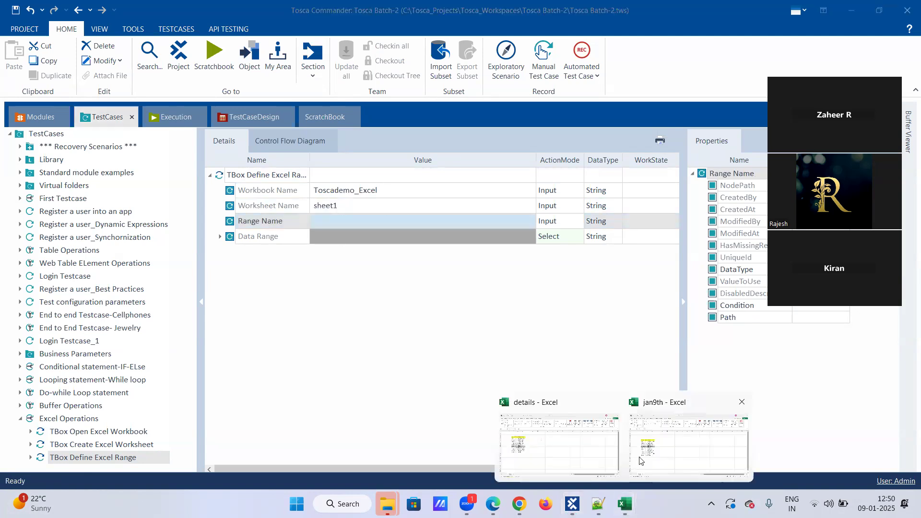
click(639, 460)
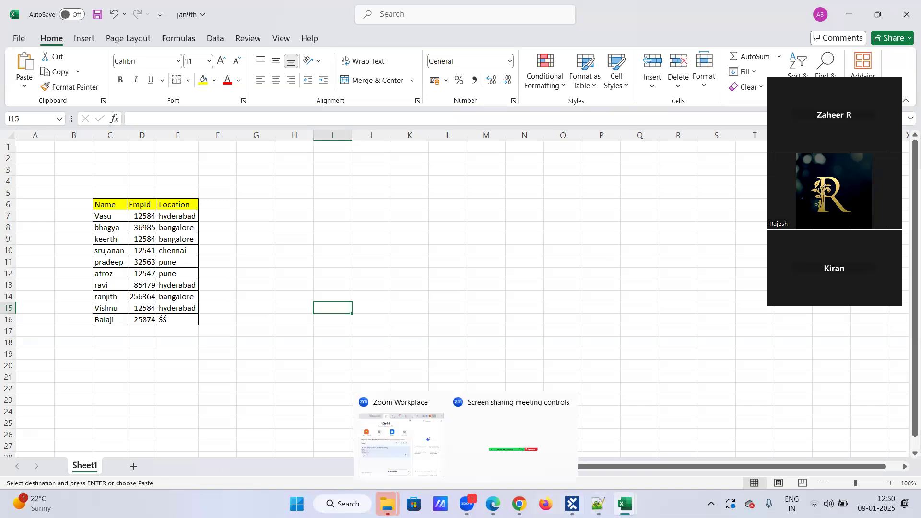
click(572, 504)
click(318, 206)
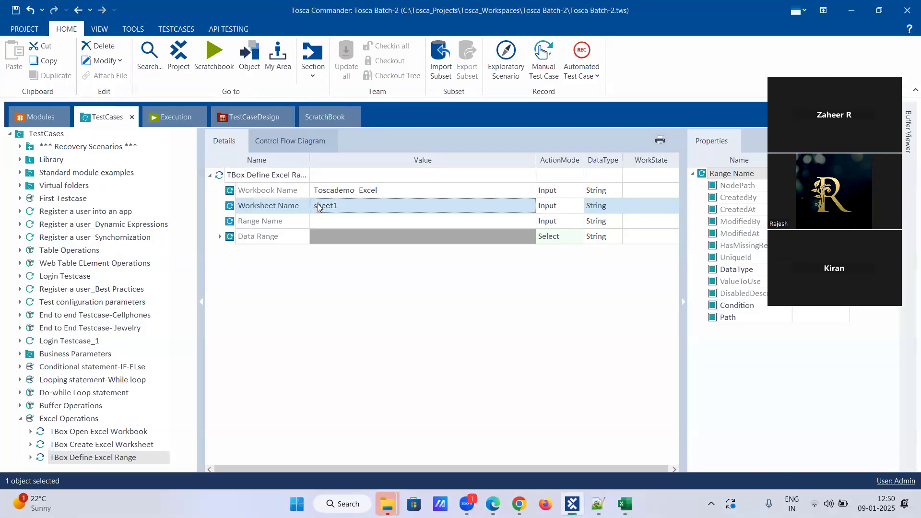
click(312, 204)
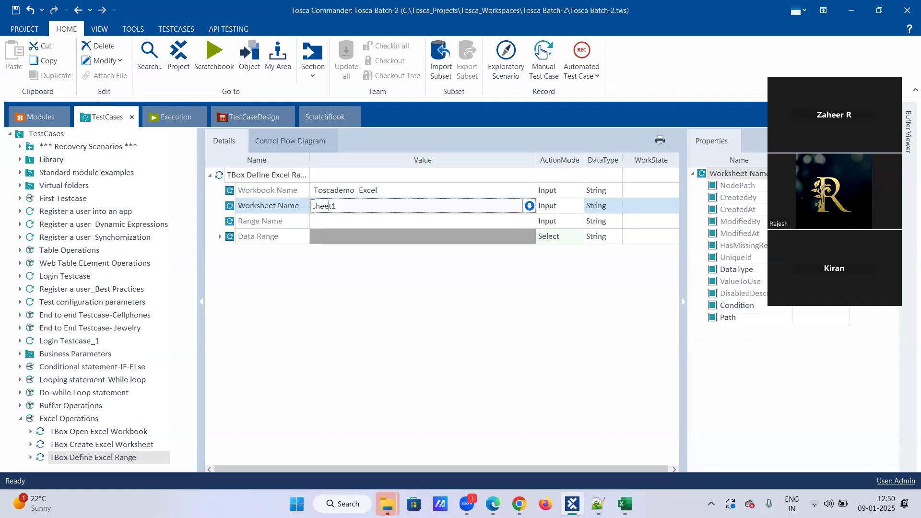
key(BackSpace)
text(S)
click(369, 247)
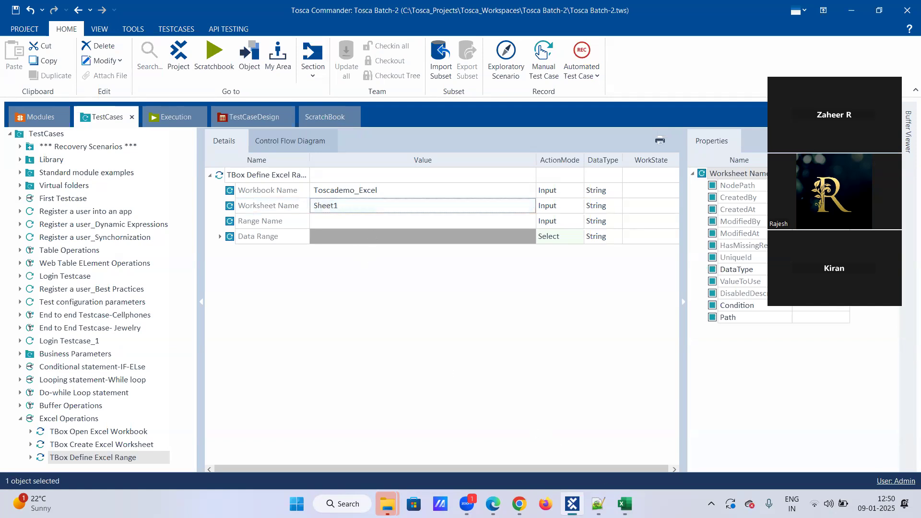
Step: Close the spare details workbook in Excel and return to Tosca Commander
mouse_move(625, 504)
click(633, 456)
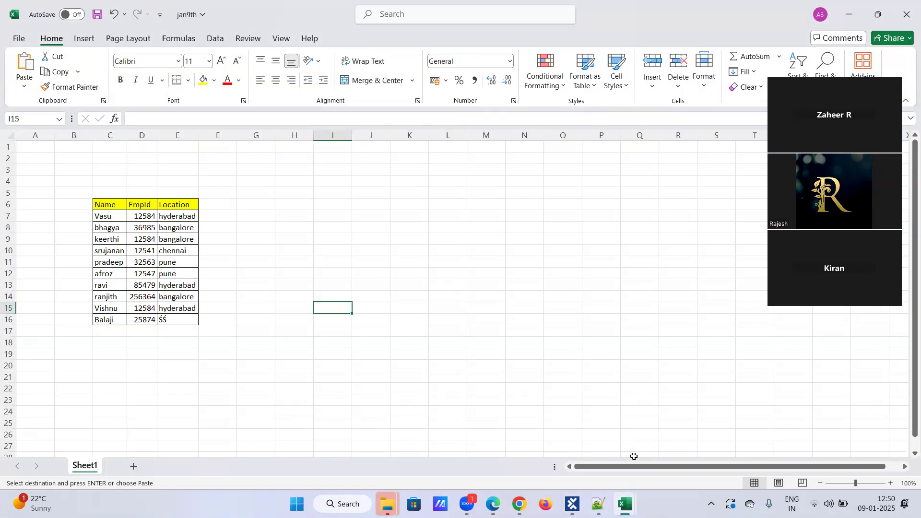
mouse_move(625, 502)
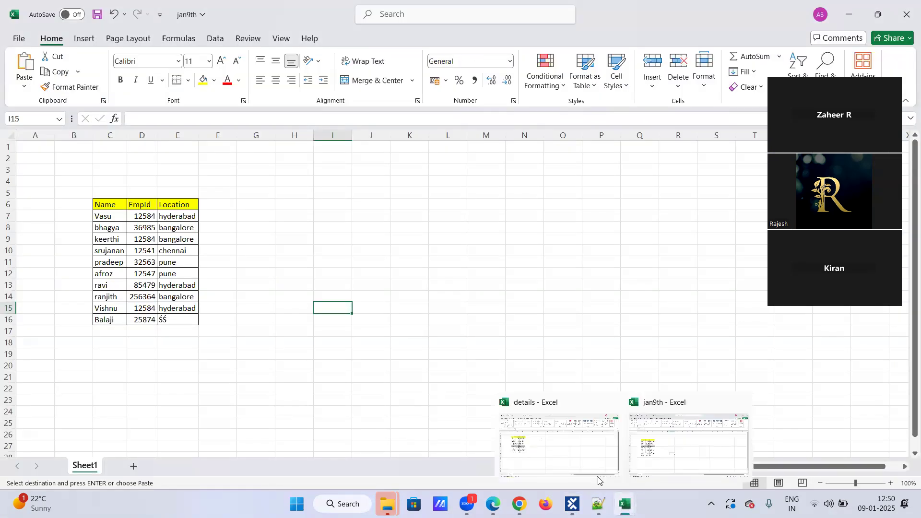
click(565, 455)
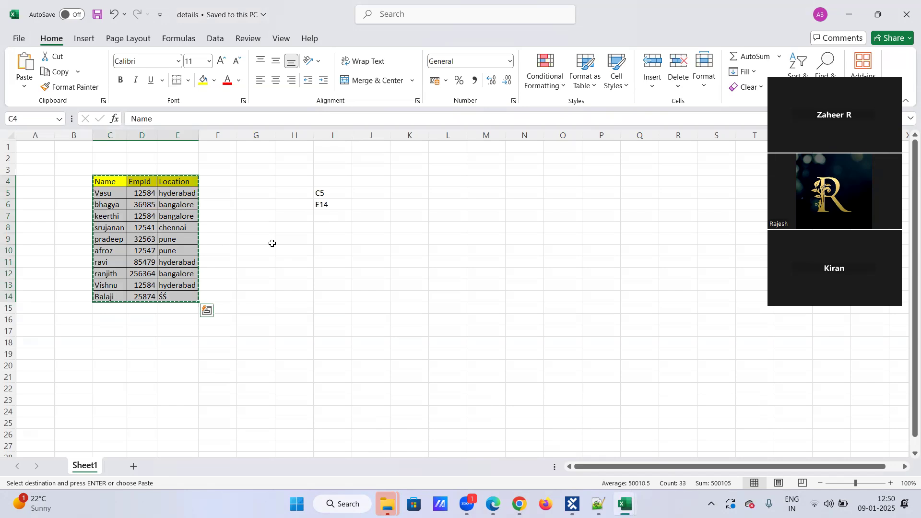
click(305, 262)
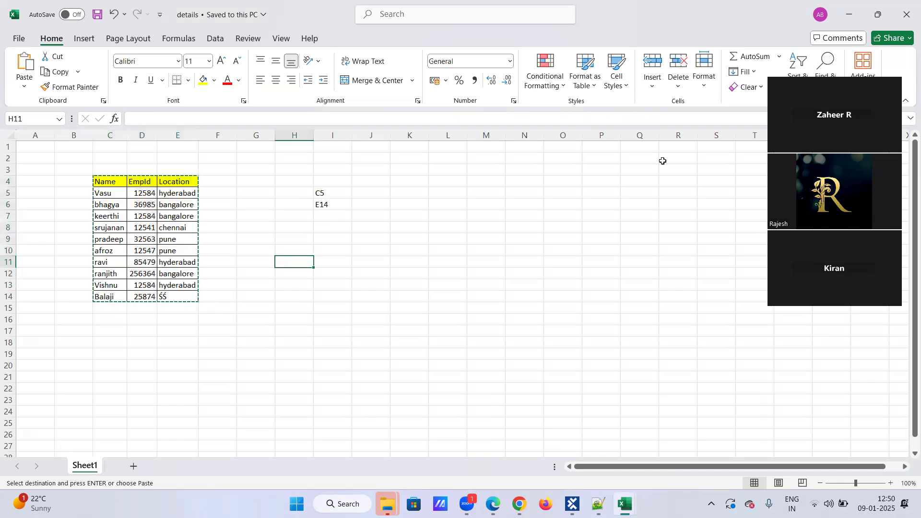
click(906, 6)
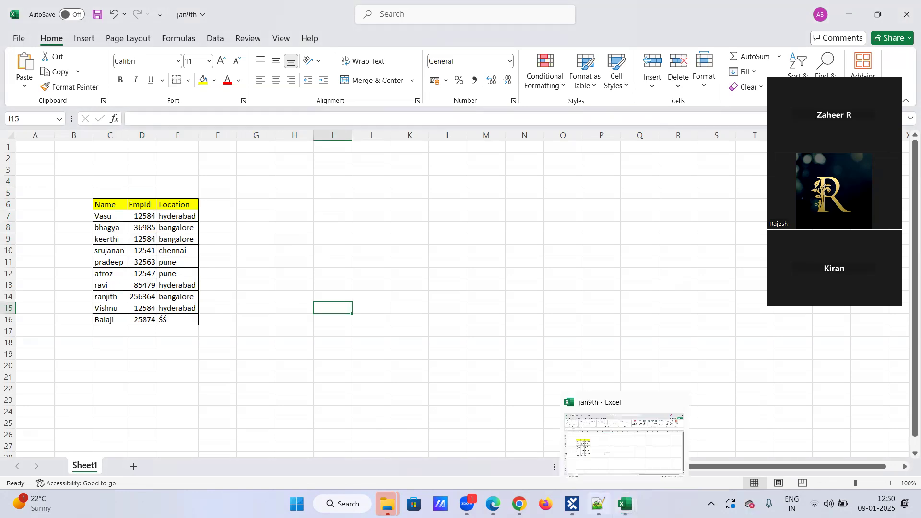
click(573, 504)
Step: Enter Demo_Range as the Range Name and expand Data Range to show Start Cell and End Cell
click(329, 223)
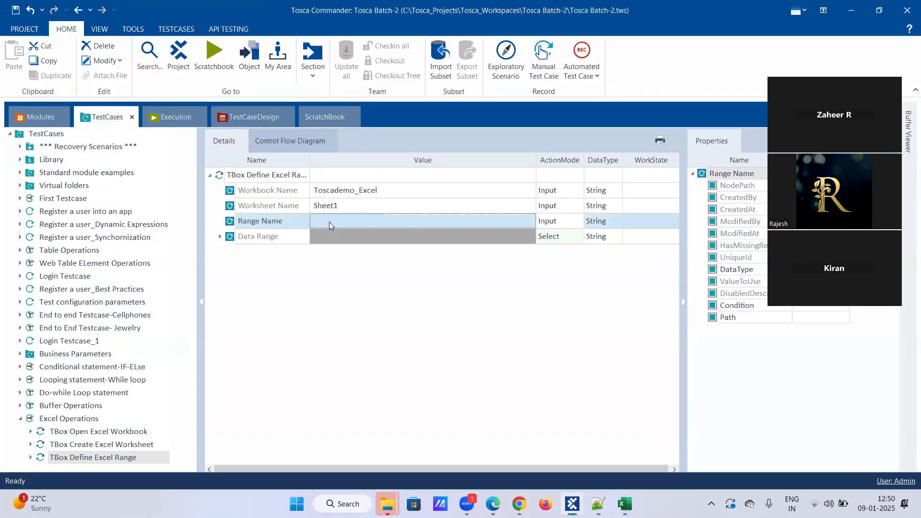
click(329, 222)
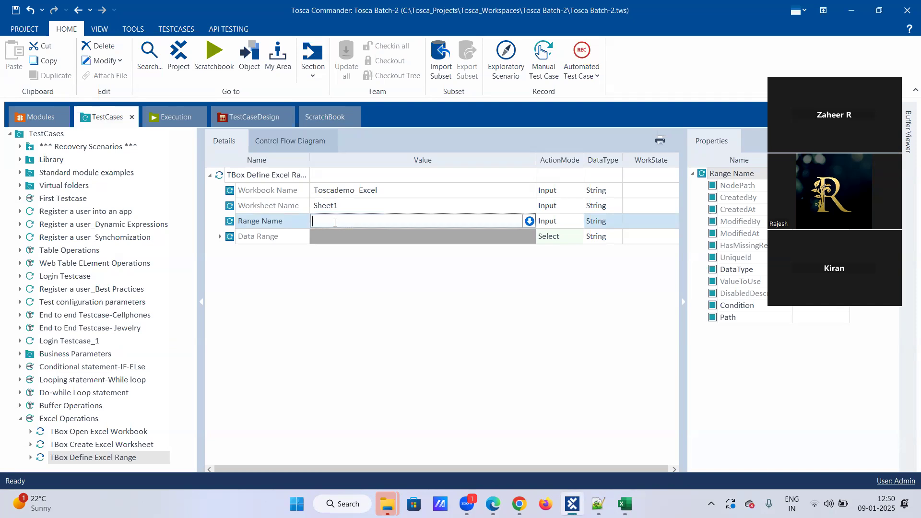
text(Demo_ Range)
click(335, 240)
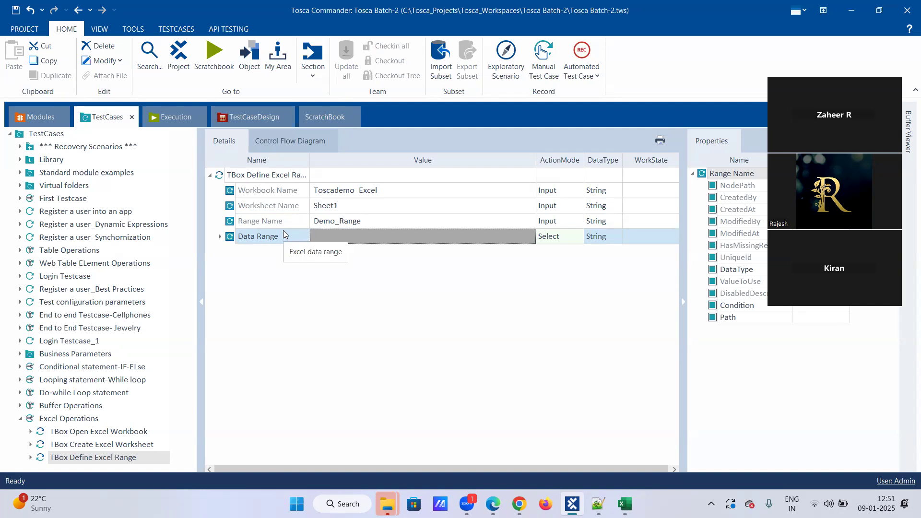
click(220, 237)
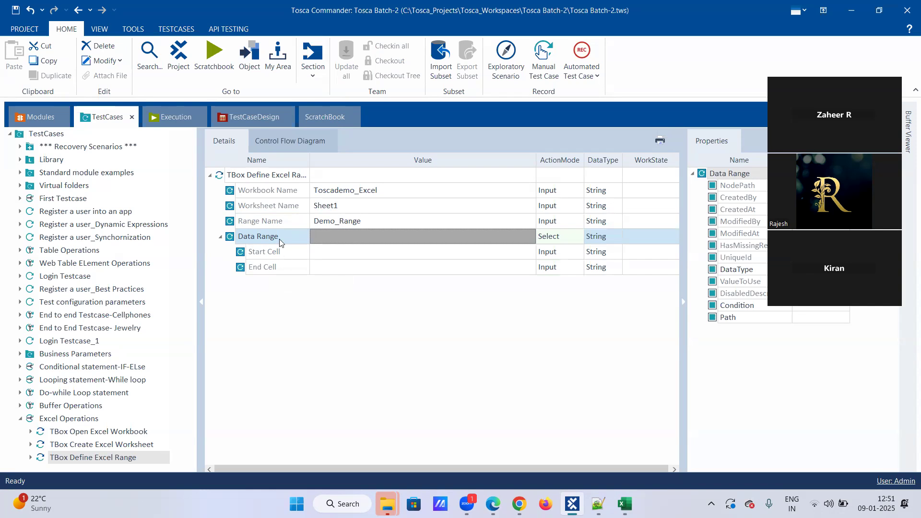
Step: In jan9th, check the table's corner cells C6 and E16
click(324, 253)
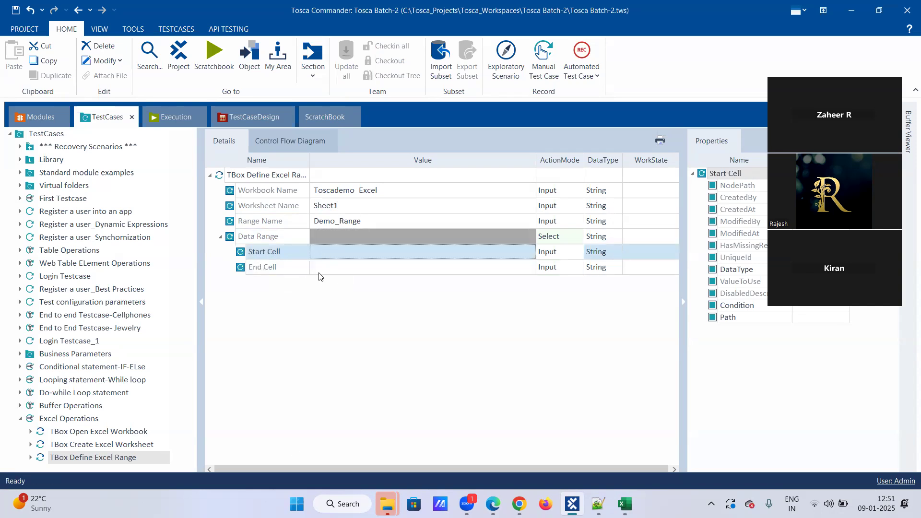
click(624, 504)
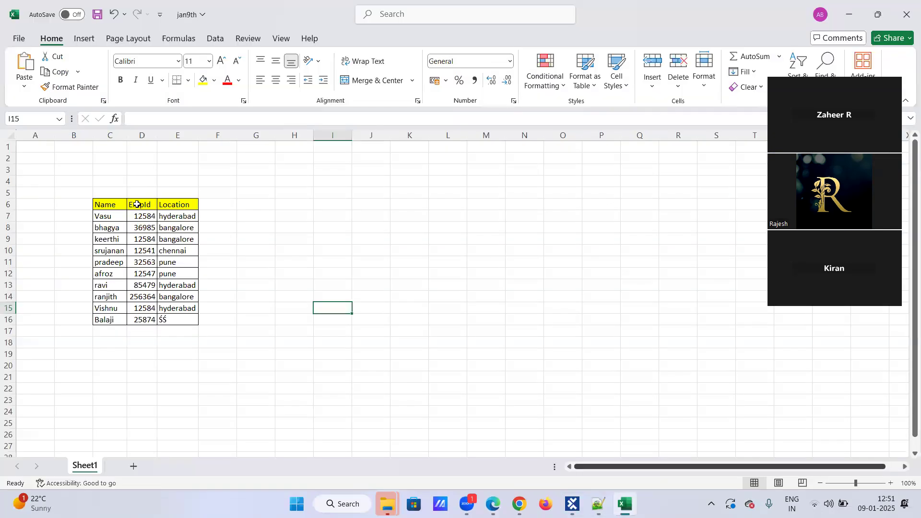
click(101, 205)
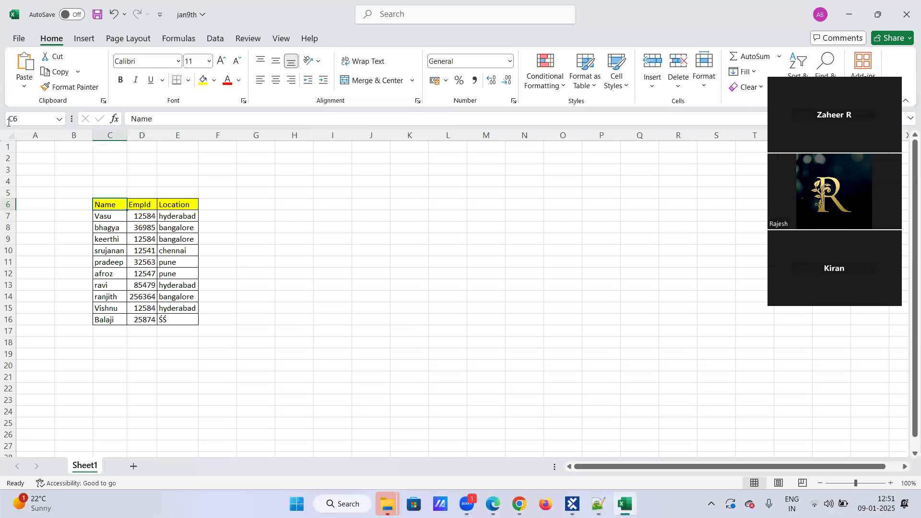
click(181, 318)
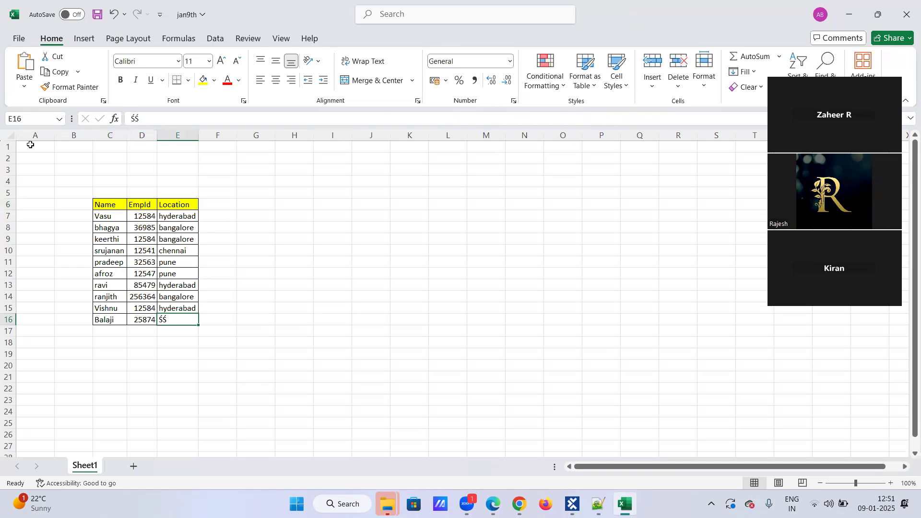
click(100, 205)
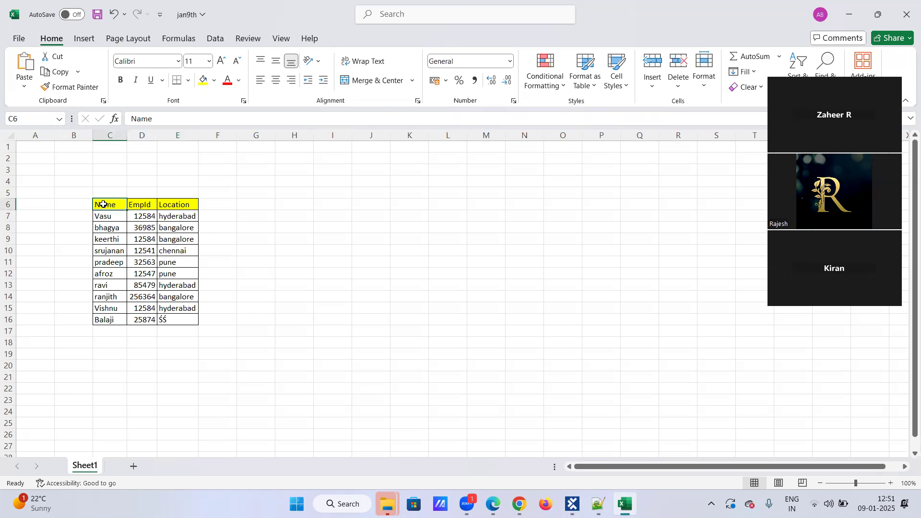
click(189, 319)
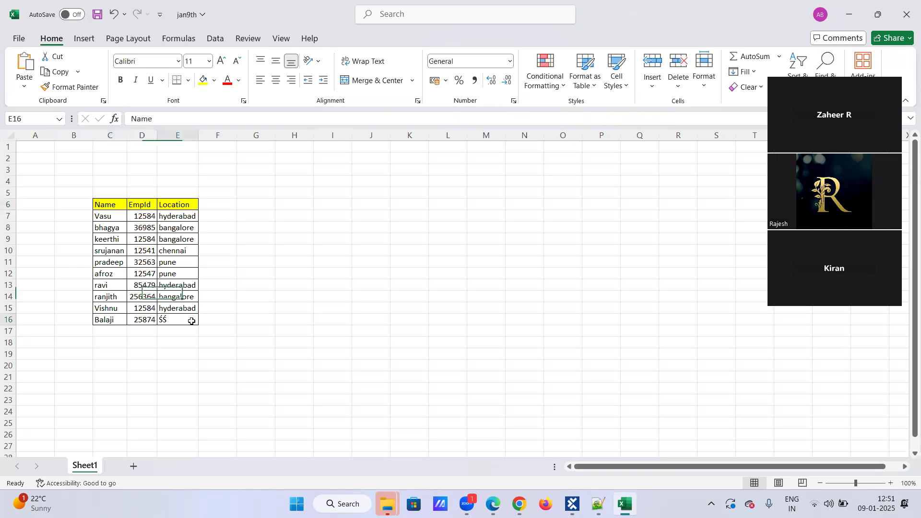
click(115, 205)
click(180, 320)
Step: Note C6 in cell I8 and E16 in cell I9, correcting the lowercase c6
click(325, 228)
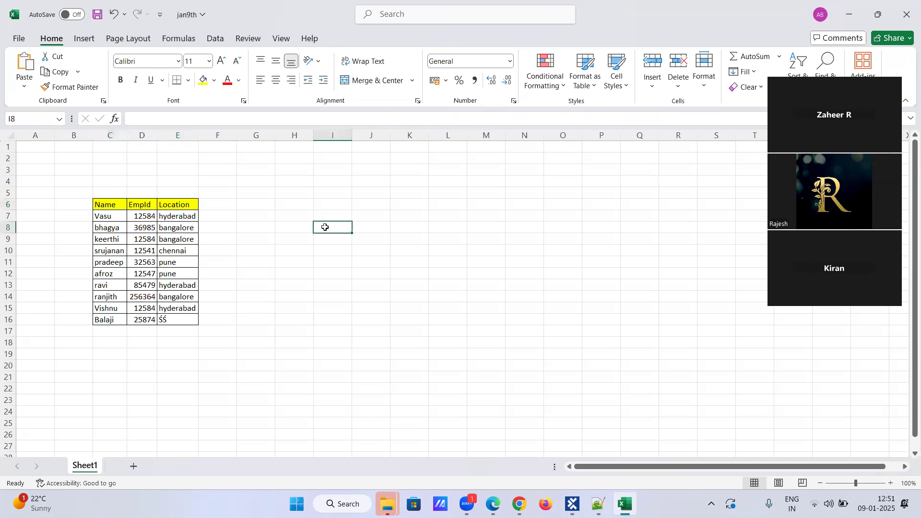
text(c6)
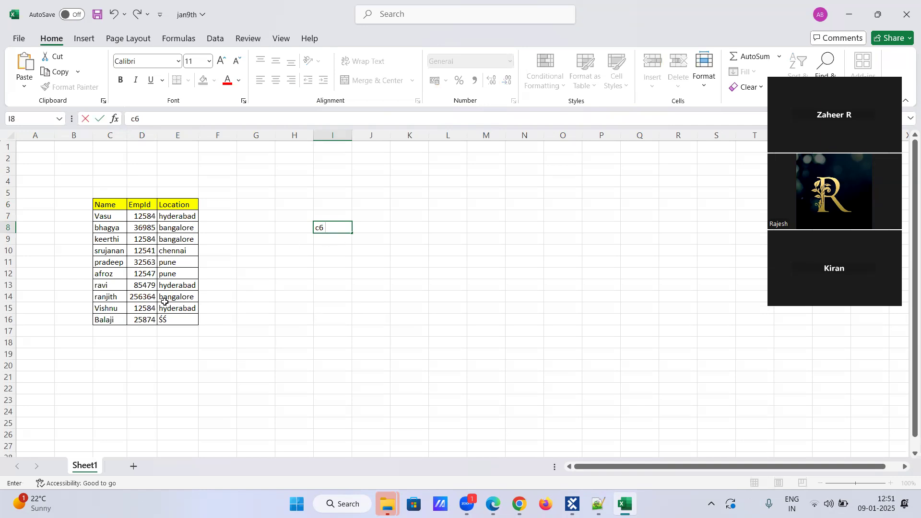
click(173, 319)
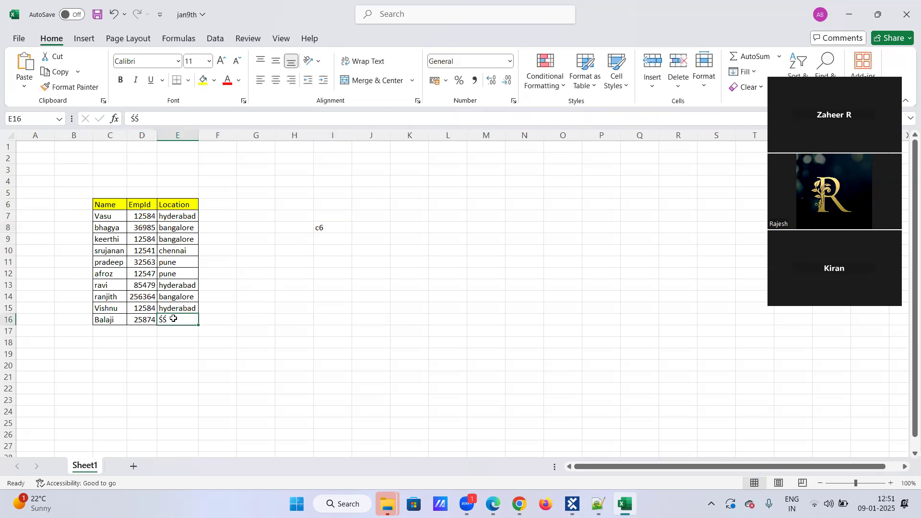
click(335, 244)
text(E16)
double_click(323, 228)
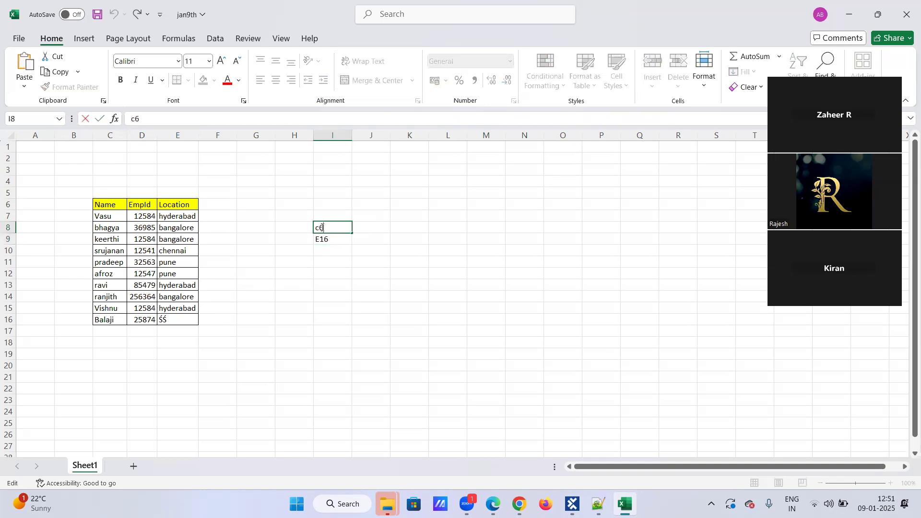
key(BackSpace)
key(BackSpace)
text(C6)
key(Return)
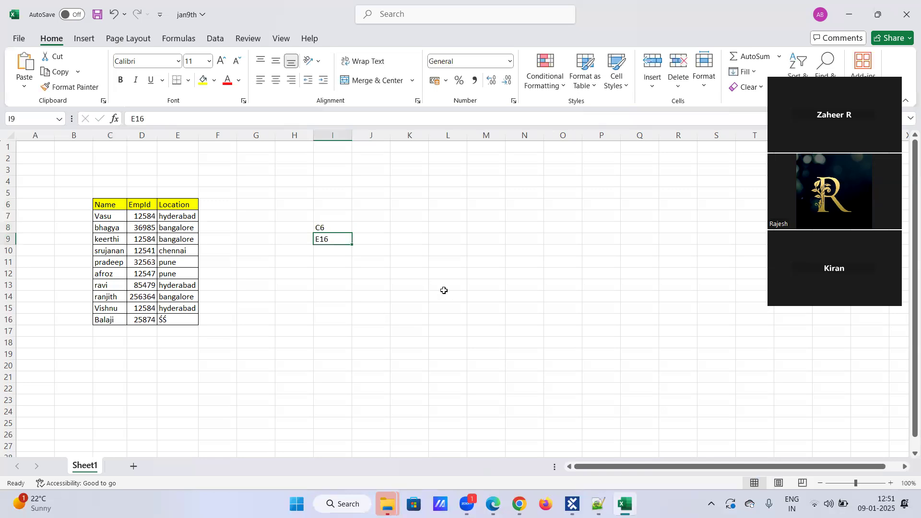
click(342, 226)
click(340, 240)
Step: Enter C6 as the Data Range Start Cell and E16 as the End Cell
mouse_move(625, 504)
click(573, 504)
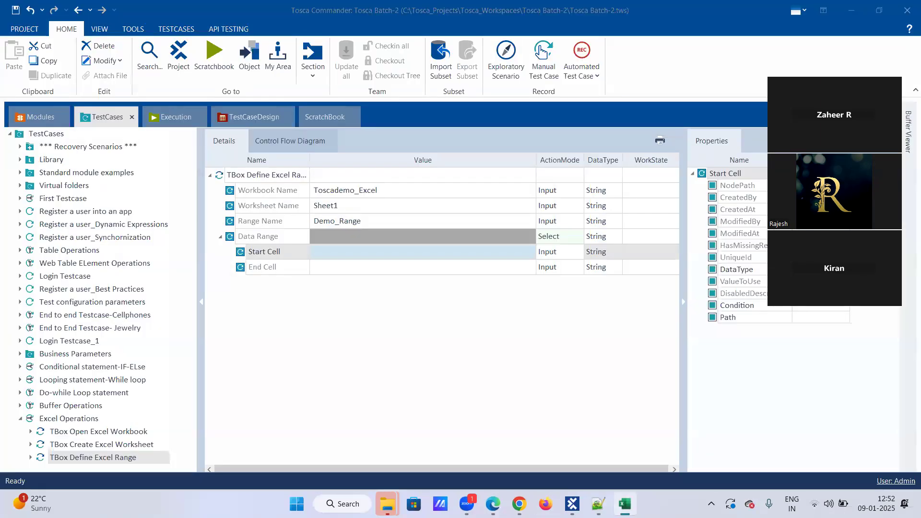
click(341, 253)
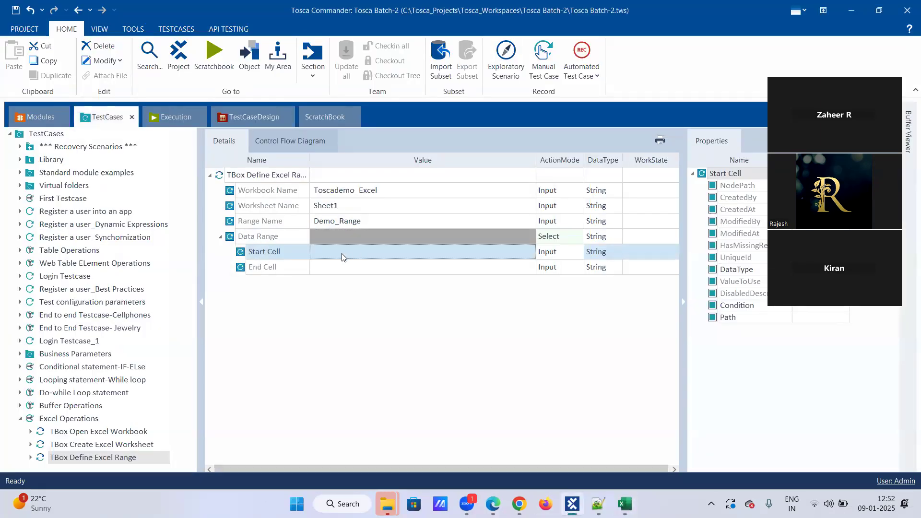
click(339, 249)
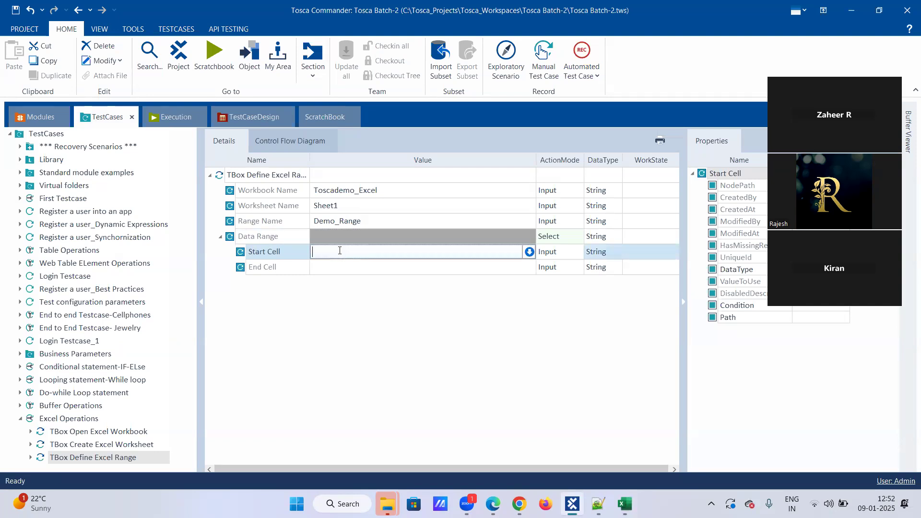
text(C6)
key(Return)
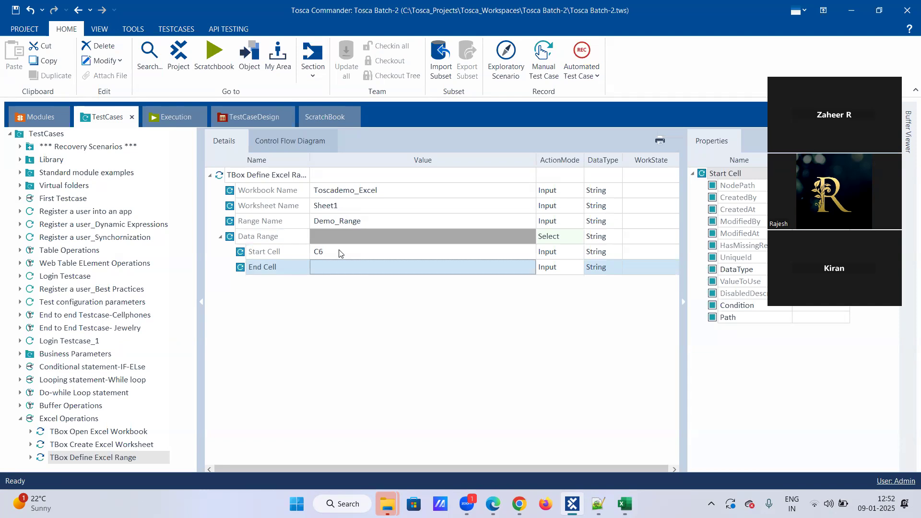
text(E)
key(alt+Tab)
key(alt+Tab)
text(16)
key(Return)
Step: Trial-run TBox Define Excel Range alone in ScratchBook, read its failed log, then return to TestCases
right_click(130, 459)
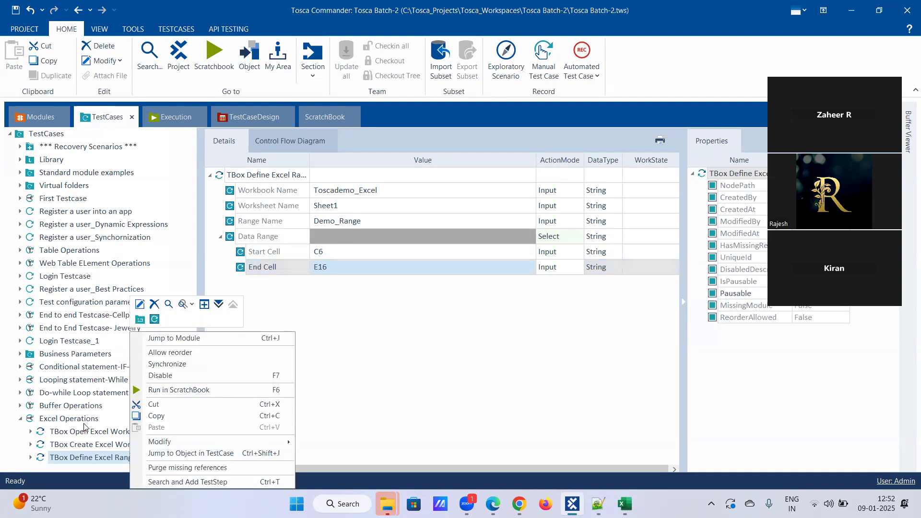
click(160, 391)
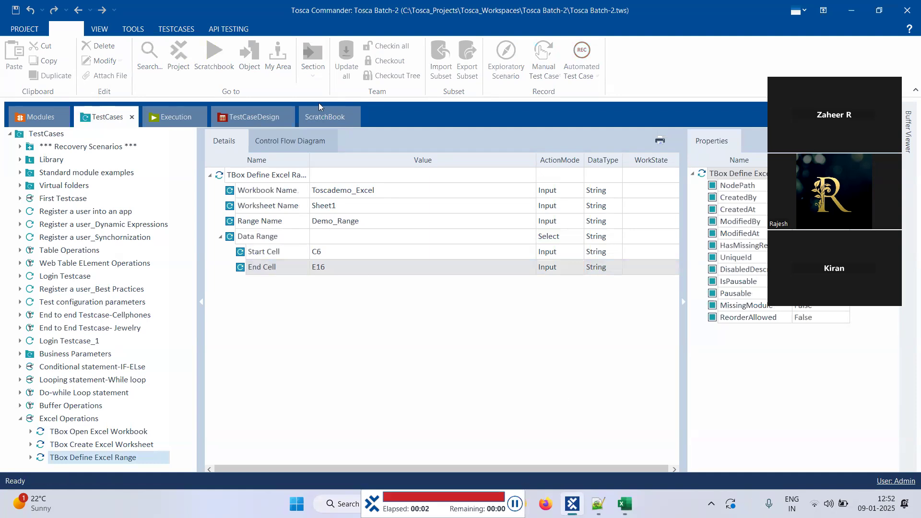
click(318, 110)
click(304, 190)
click(325, 190)
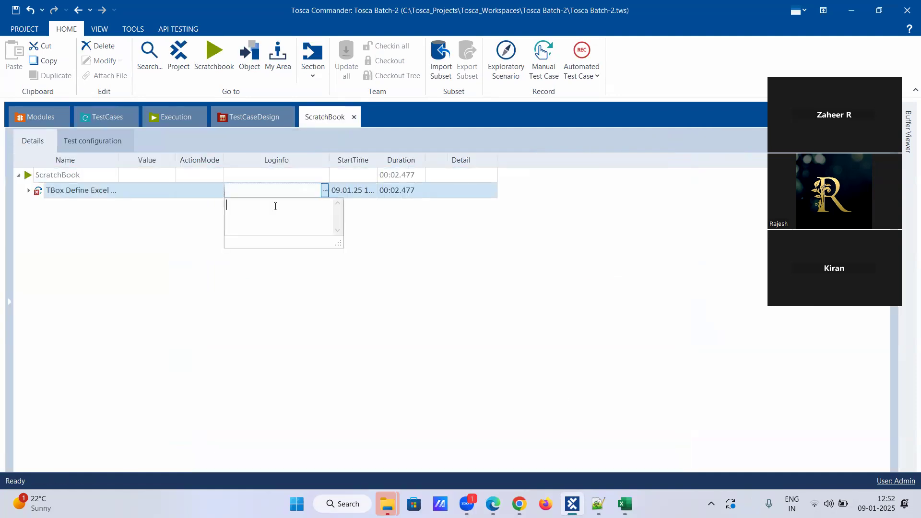
click(154, 236)
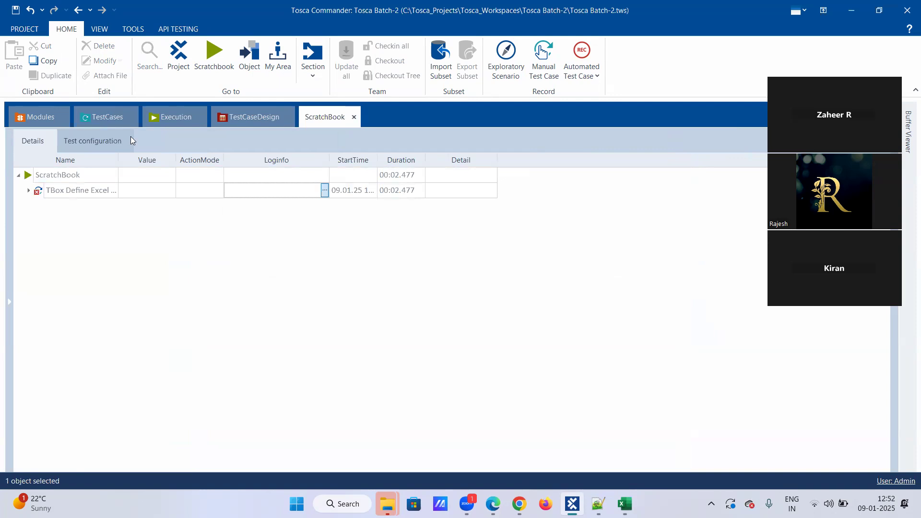
click(111, 117)
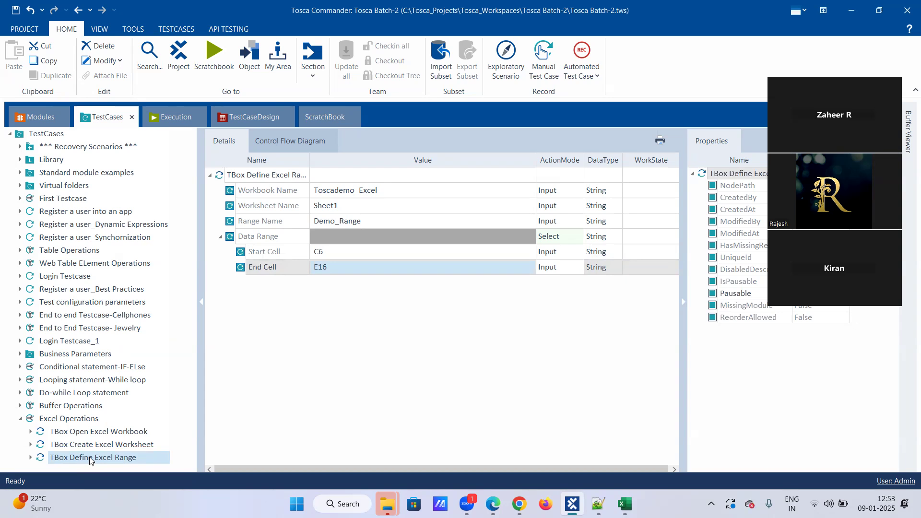
Step: Select TBox Open Excel Workbook plus TBox Define Excel Range and run both in ScratchBook
click(102, 436)
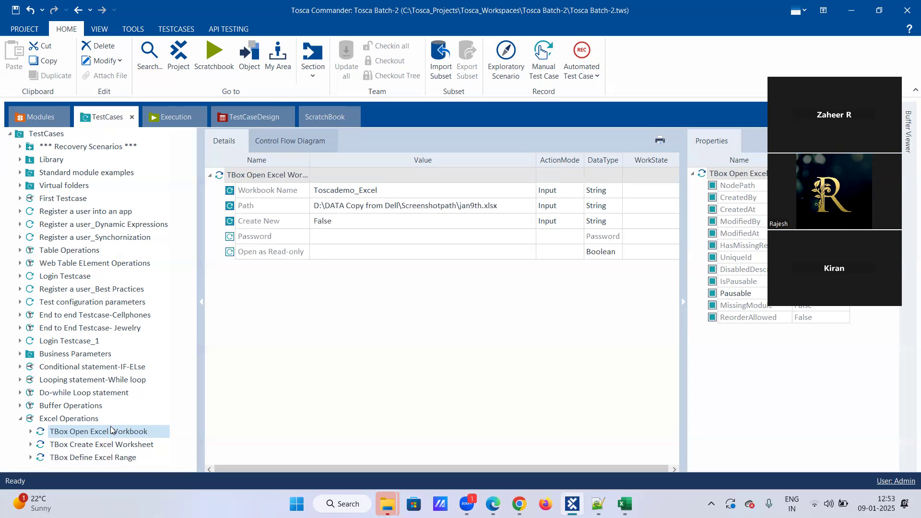
ctrl+click(116, 458)
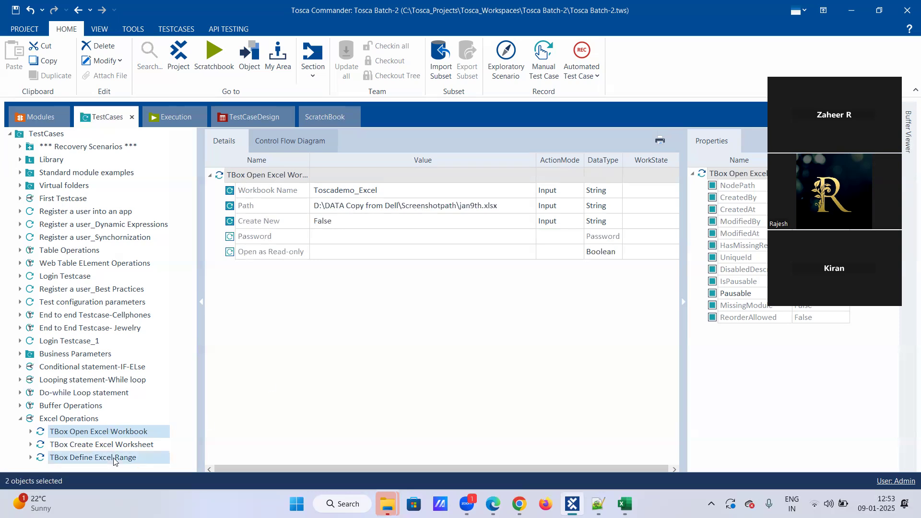
right_click(116, 458)
click(240, 413)
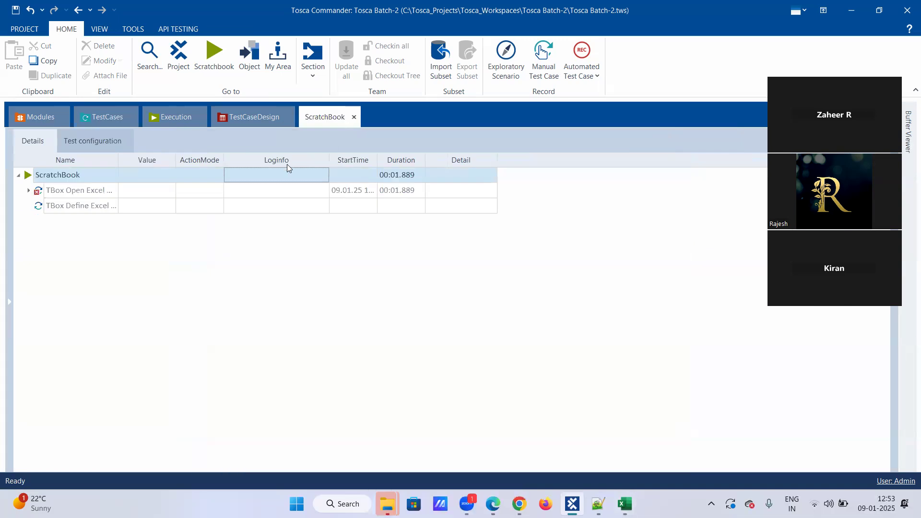
Step: Read the Open Excel Workbook run's full log, then go back to the test case
click(314, 191)
click(325, 190)
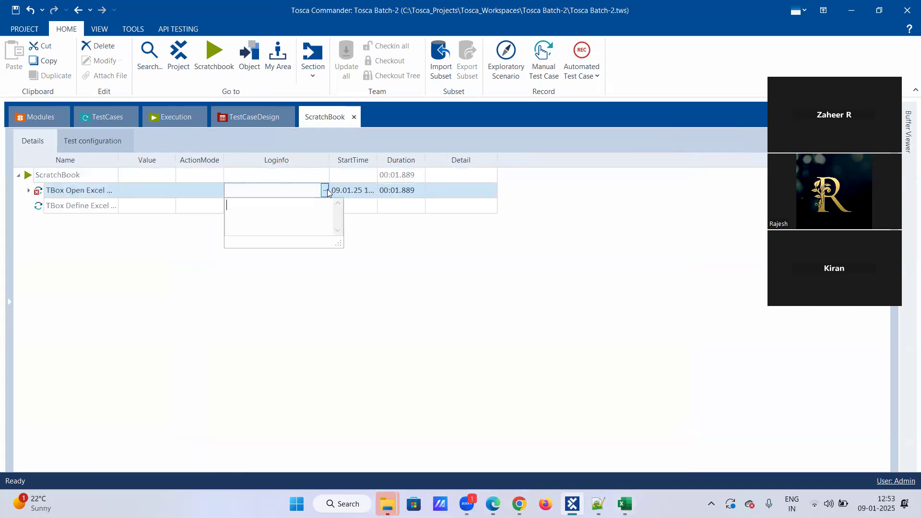
click(104, 119)
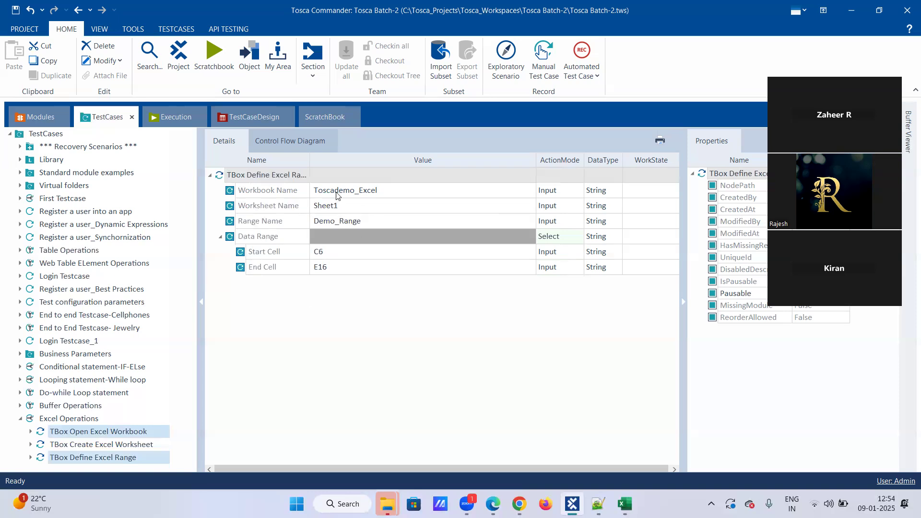
Step: Change the Define Excel Range Workbook Name value from Toscademo_Excel to Demo_Excel
click(337, 195)
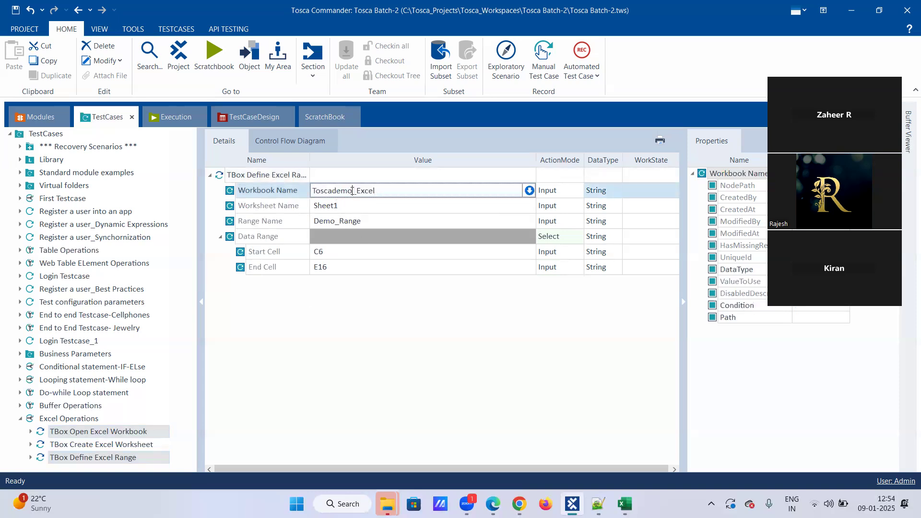
key(BackSpace)
key(BackSpace)
key(BackSpace)
key(BackSpace)
key(BackSpace)
key(BackSpace)
key(BackSpace)
key(BackSpace)
key(BackSpace)
text(Demo)
key(Return)
Step: Keep the Demo_Excel name and display the TBox Open Excel Workbook step's settings
click(98, 457)
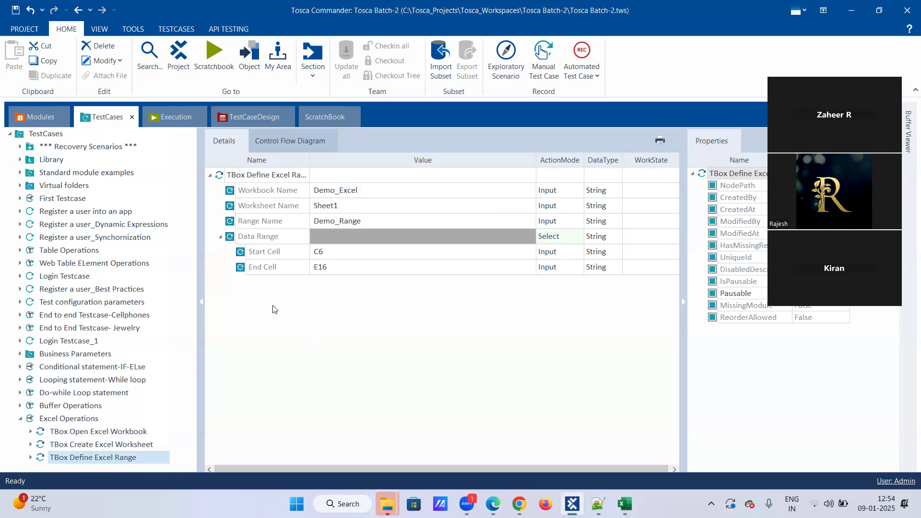
click(110, 431)
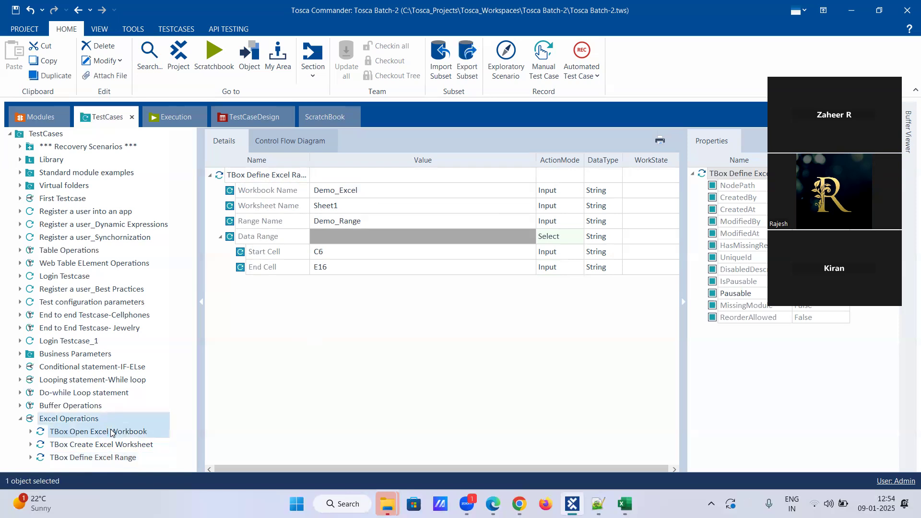
click(111, 432)
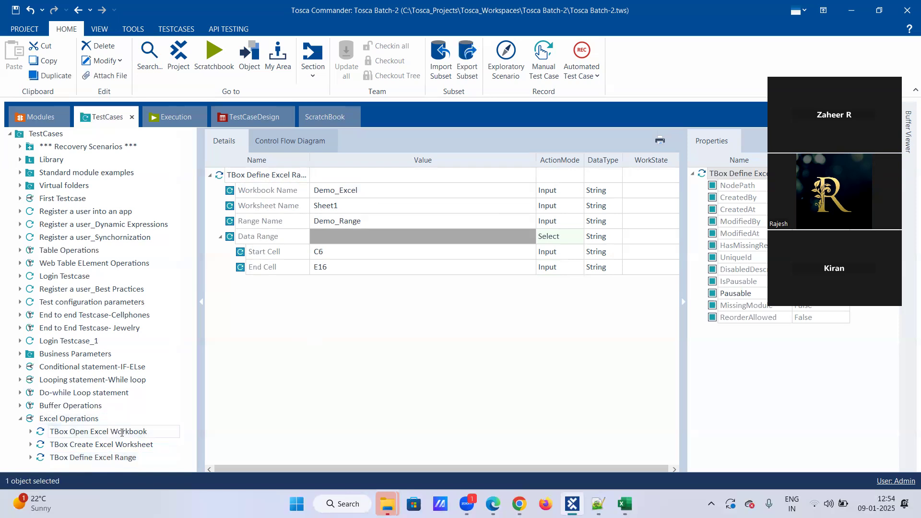
click(120, 458)
click(123, 433)
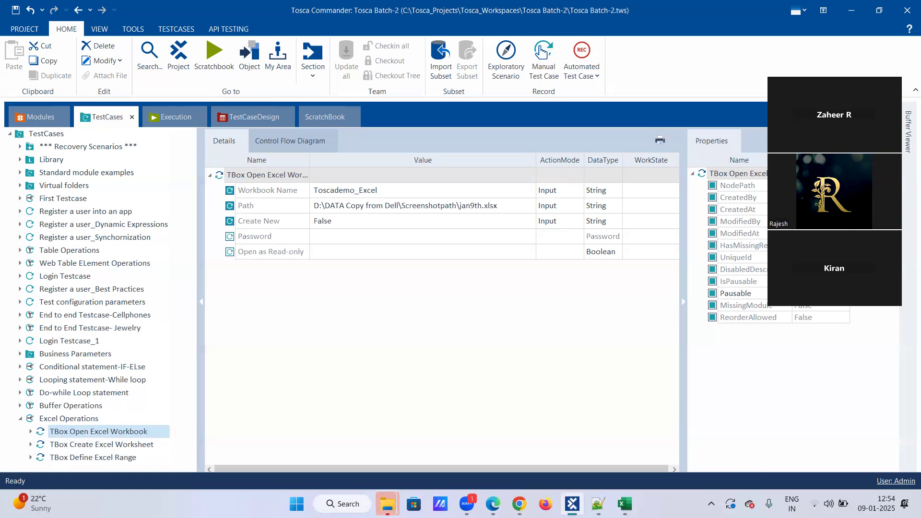
Step: Minimize Excel, Tosca Commander and File Explorer to reach the desktop
click(629, 497)
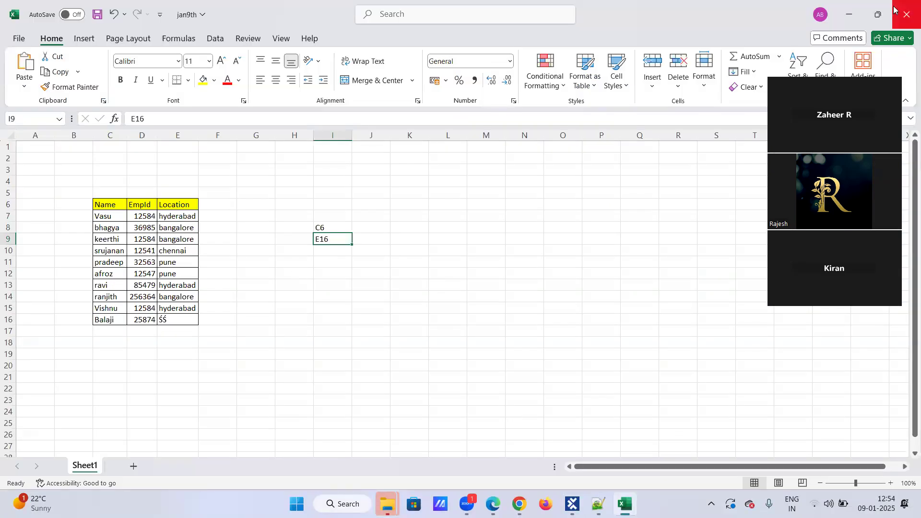
click(851, 14)
click(849, 11)
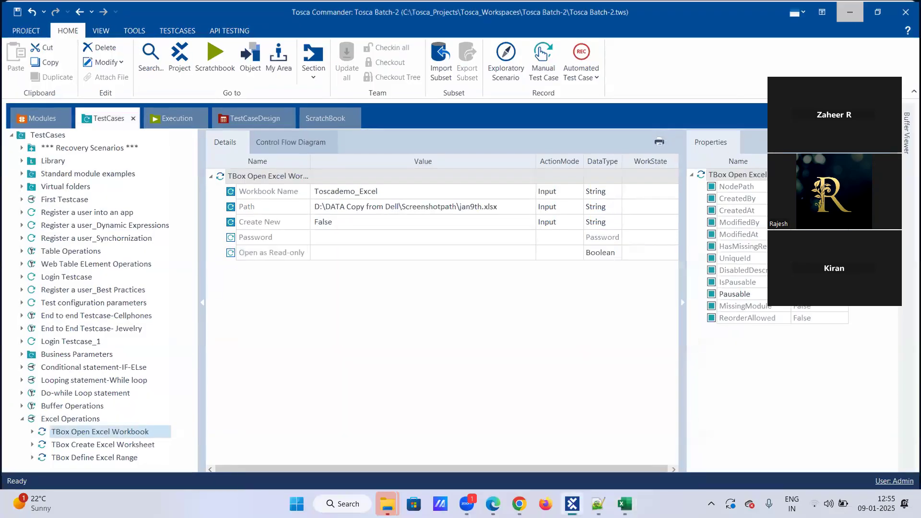
click(845, 10)
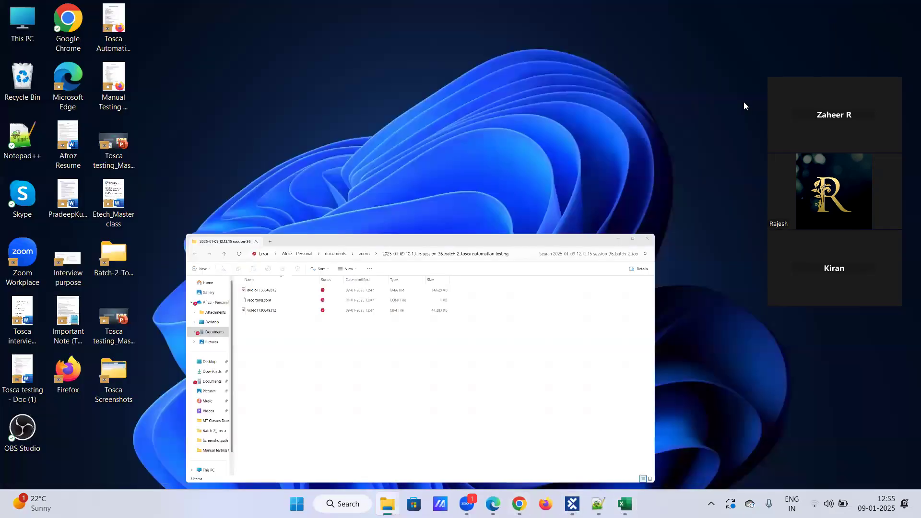
Step: In Batch-2_Tosca notes, type 'alias name:' with 'Demo_excel' on the next line
click(598, 504)
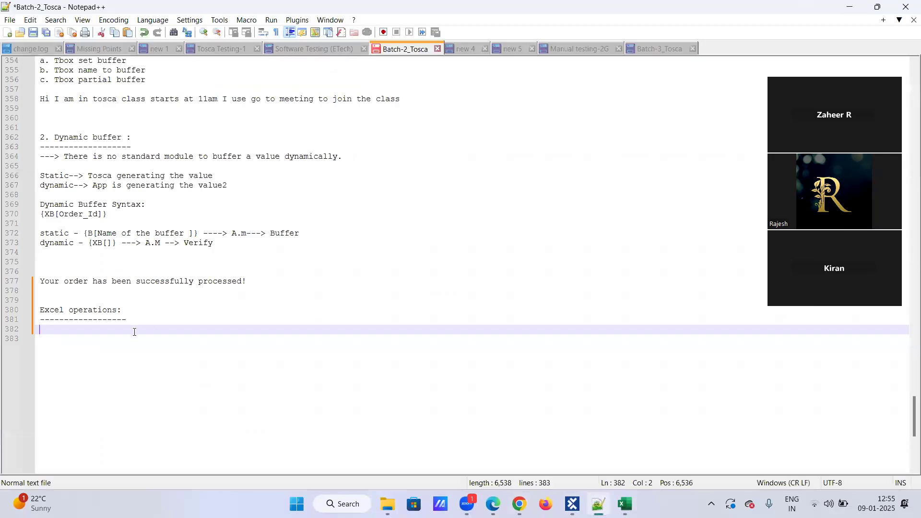
text(alias name:)
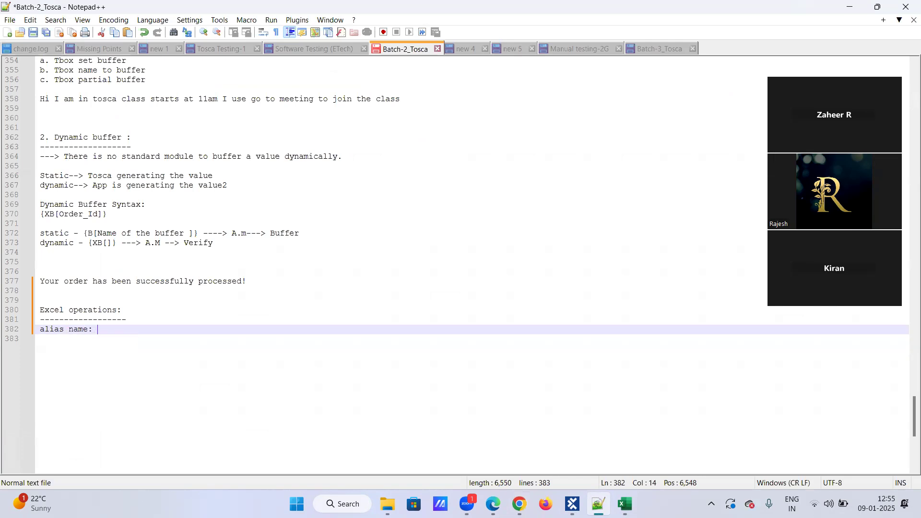
key(Return)
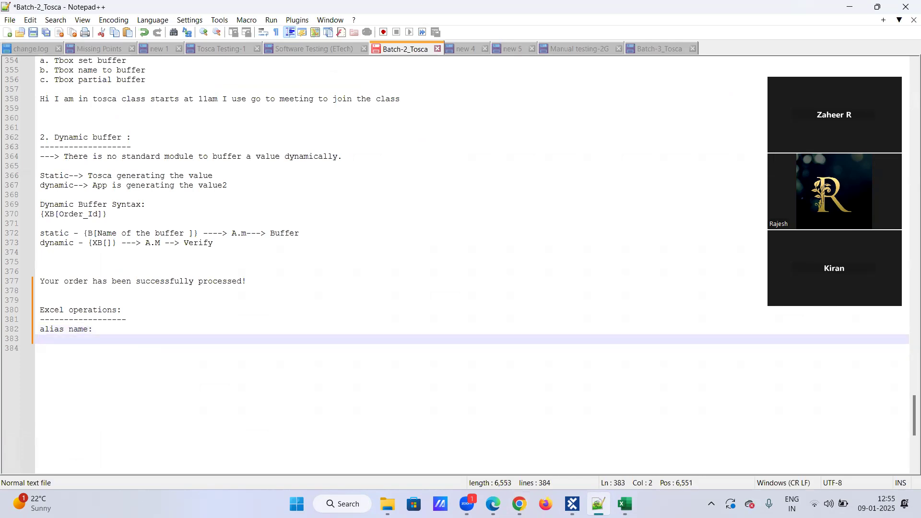
text(Demo_excel)
key(Return)
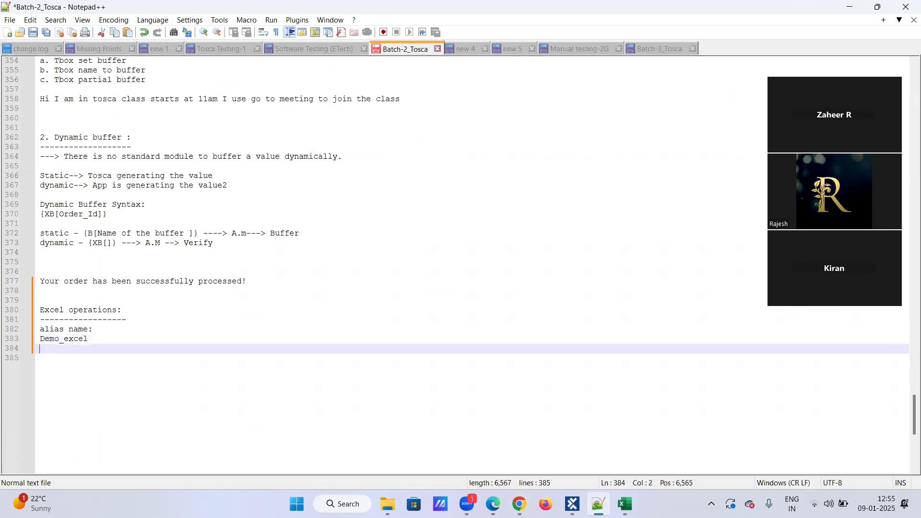
key(Return)
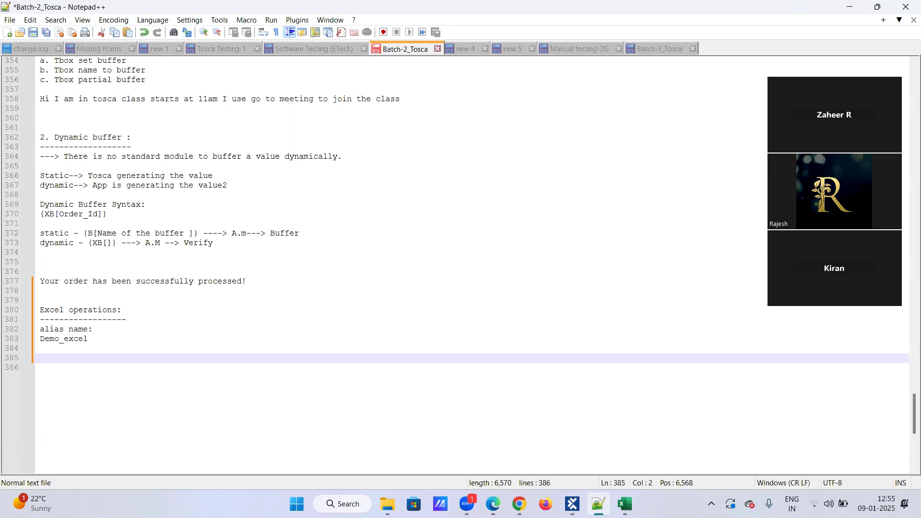
Step: Add a 'jan9th.xlsx' line followed by an arrow and the file owner's name
text(jan9th.xlsx)
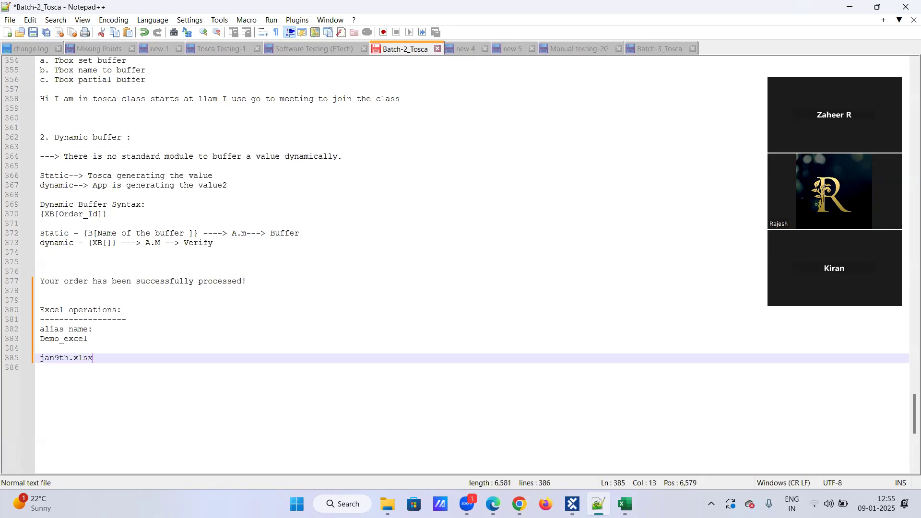
key(Return)
click(108, 355)
click(39, 358)
shift+click(114, 358)
click(115, 358)
Step: Append an arrow and a nickname after the Demo_excel line
click(115, 335)
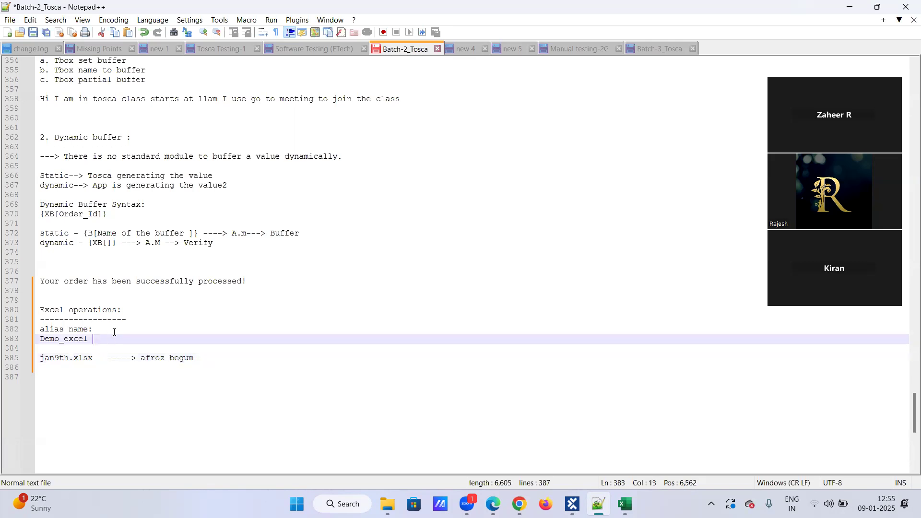
click(114, 331)
click(105, 341)
text(------> affu)
key(Return)
Step: Remove the leading space before jan9th.xlsx and add a 'True---> input' line
click(46, 365)
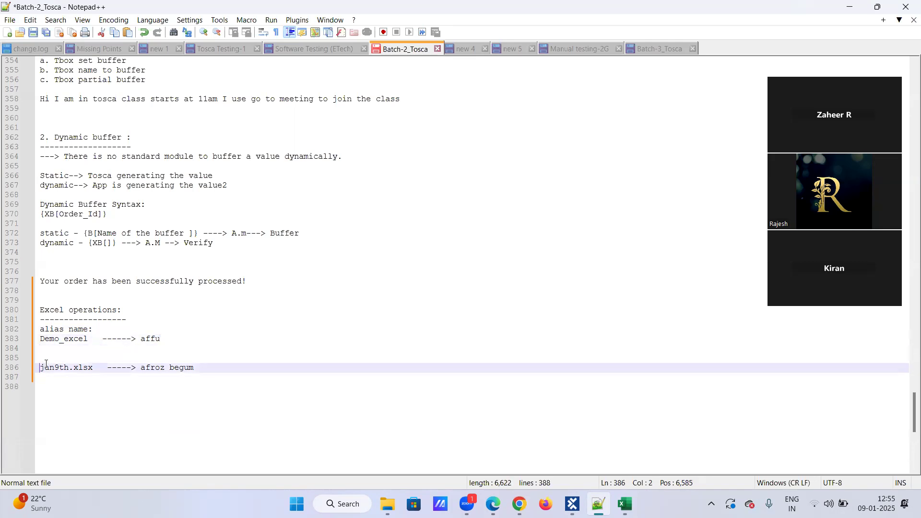
key(BackSpace)
click(40, 392)
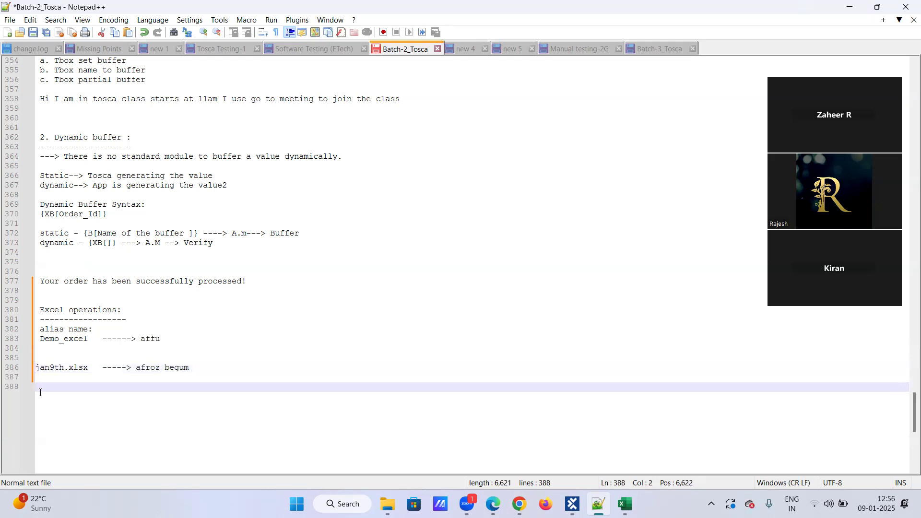
text(too)
key(BackSpace)
key(BackSpace)
key(BackSpace)
text(True---> input)
Step: Add a '---> New excel file created' line below the True note
key(Return)
key(Return)
text(---> cretaed)
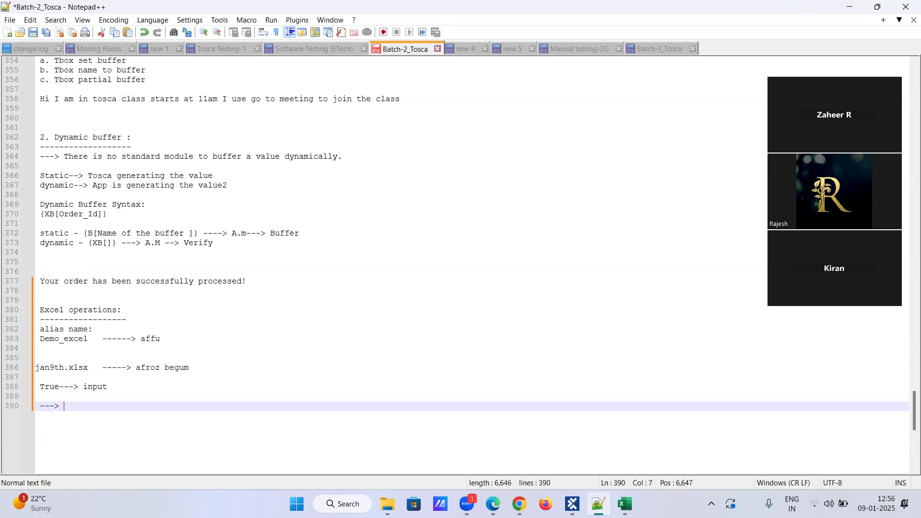
key(BackSpace)
key(BackSpace)
key(BackSpace)
key(BackSpace)
key(BackSpace)
key(BackSpace)
key(BackSpace)
text(New e)
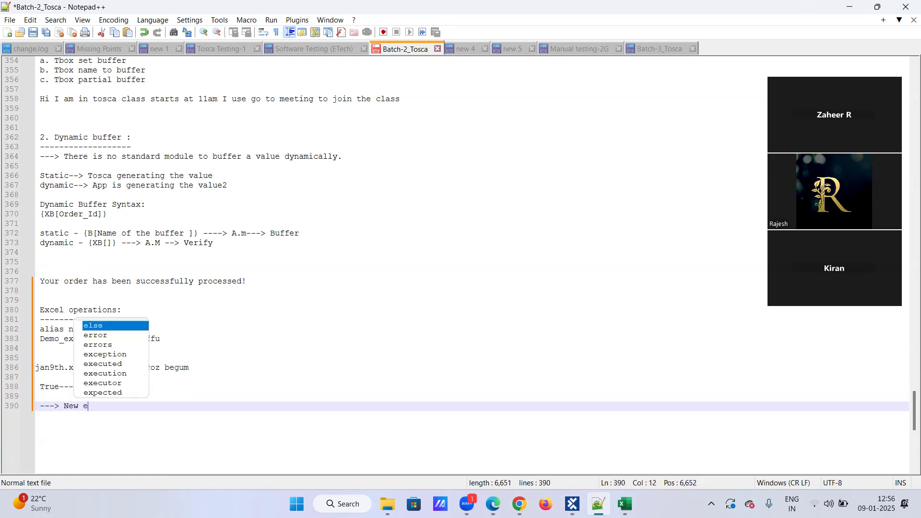
text(xcel file created)
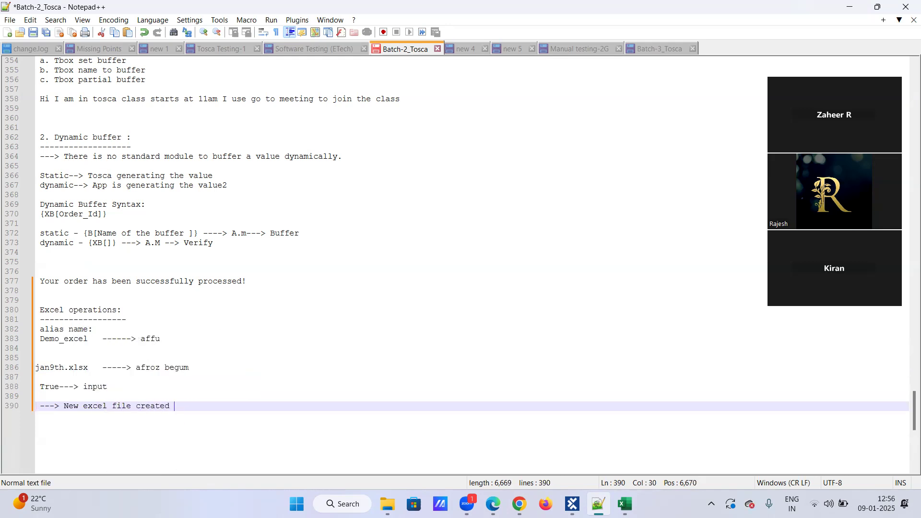
key(Return)
scroll(60, 428, down, 4)
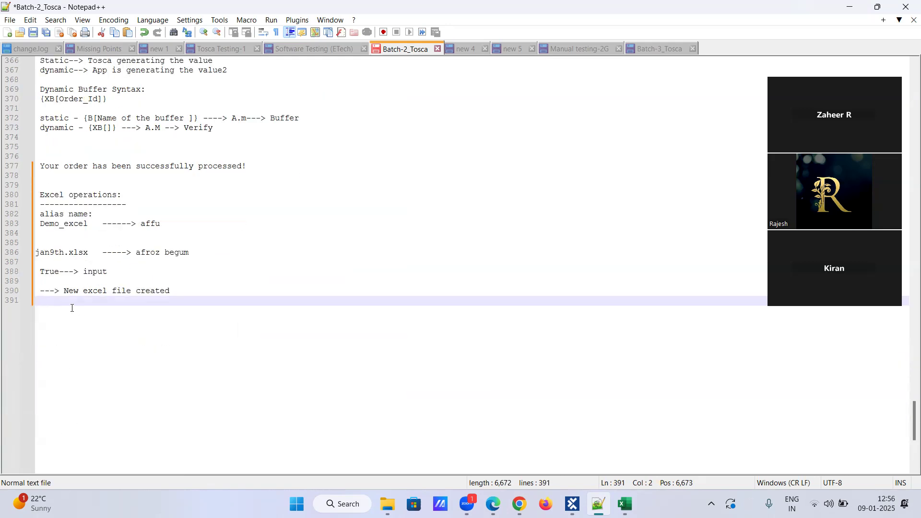
key(Return)
key(Return)
key(Return)
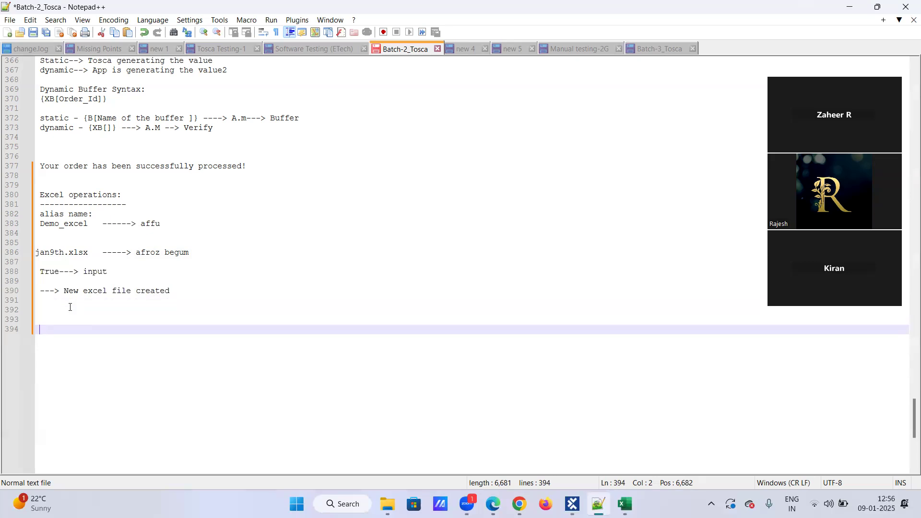
Step: Replace 'True' with 'False' on line 388 so it reads 'False ---> input'
drag(40, 272, 59, 274)
key(BackSpace)
text(False)
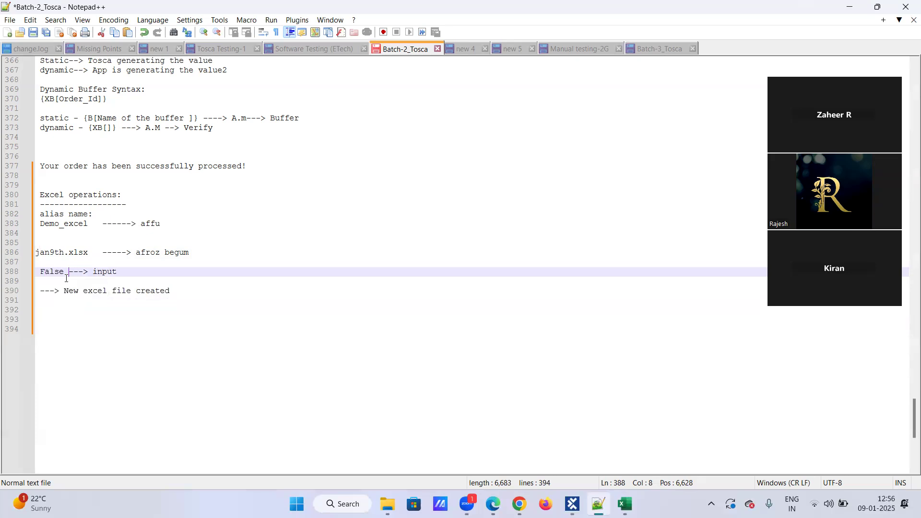
click(91, 294)
drag(64, 291, 199, 300)
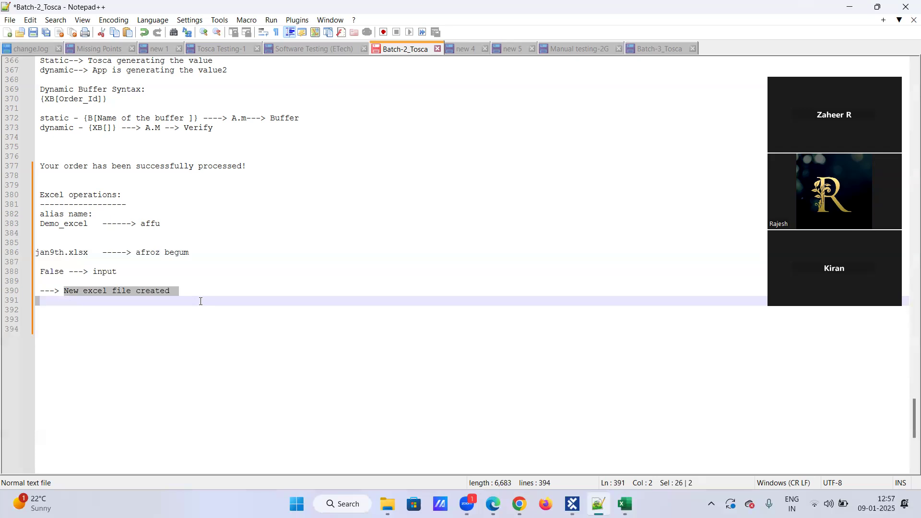
double_click(48, 272)
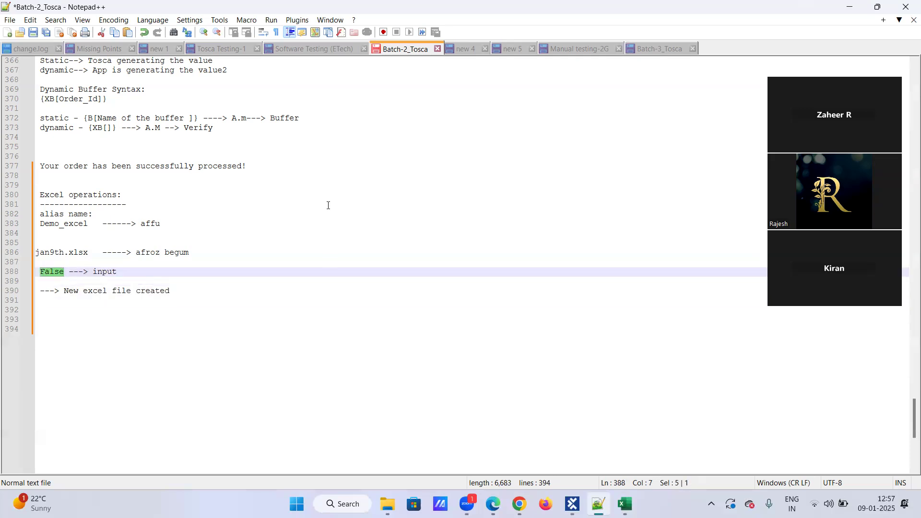
click(57, 311)
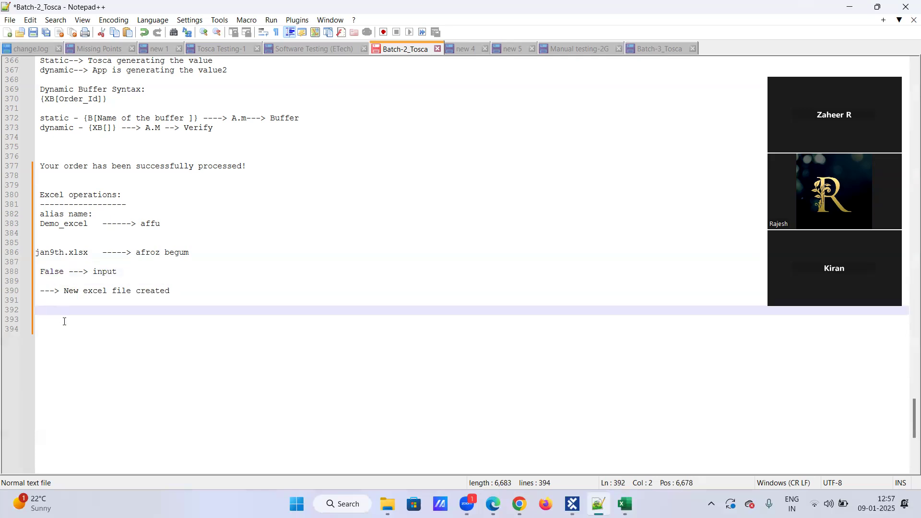
Step: Type 'Exisiting excel file ---> opened in the backend' on line 392
text(Exisiting excel)
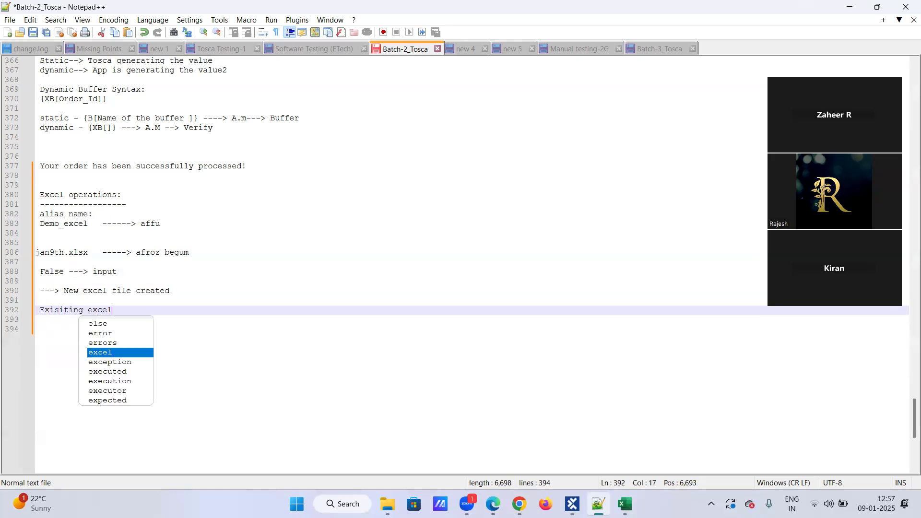
text( file ---> opened in the backend)
key(Return)
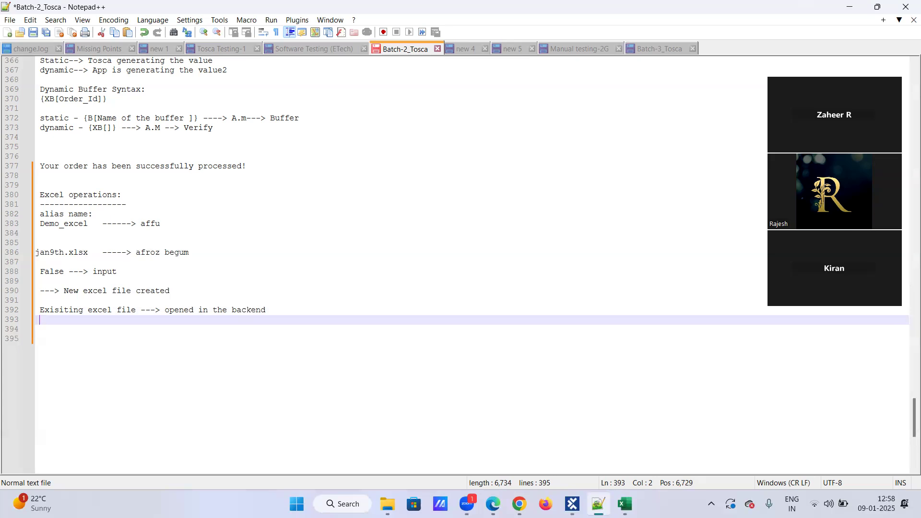
Step: Add the note 'jna9th file---> i have created few data' on line 395
key(Return)
key(Return)
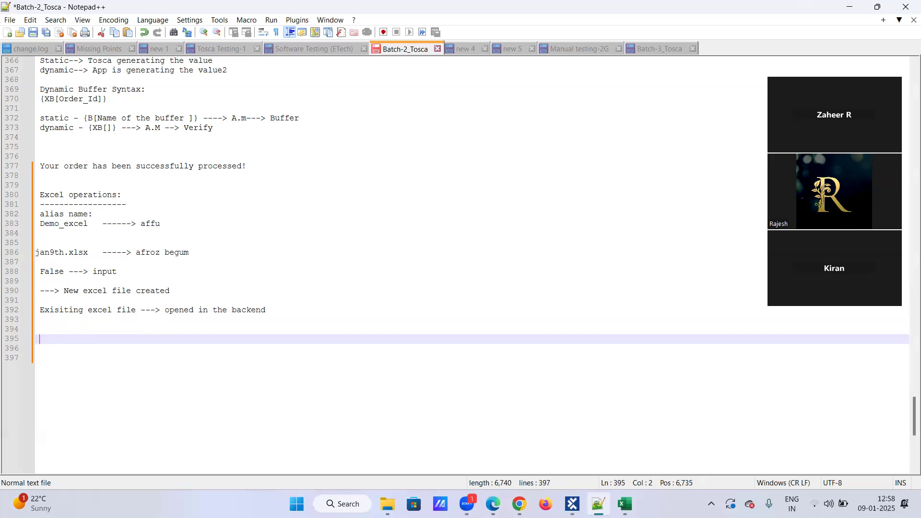
text(jna9th fil)
key(BackSpace)
key(BackSpace)
key(BackSpace)
key(BackSpace)
text(fi)
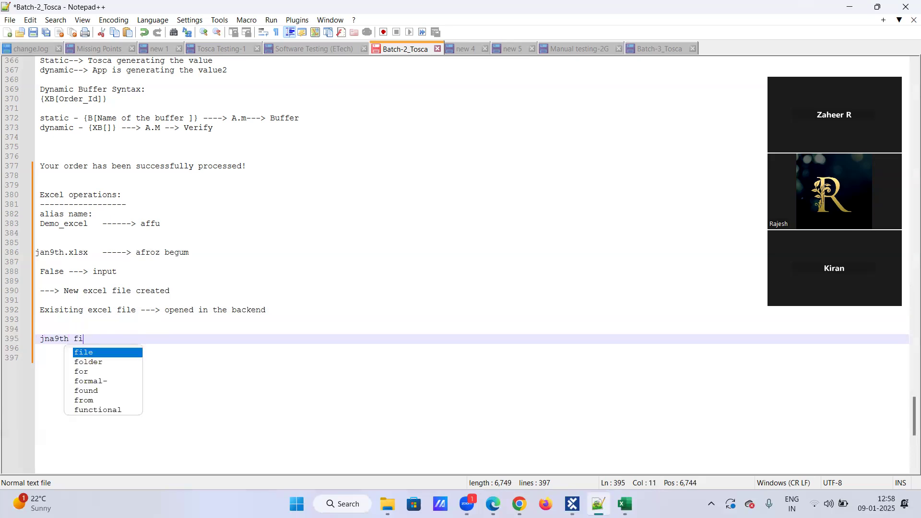
text(le---> i h)
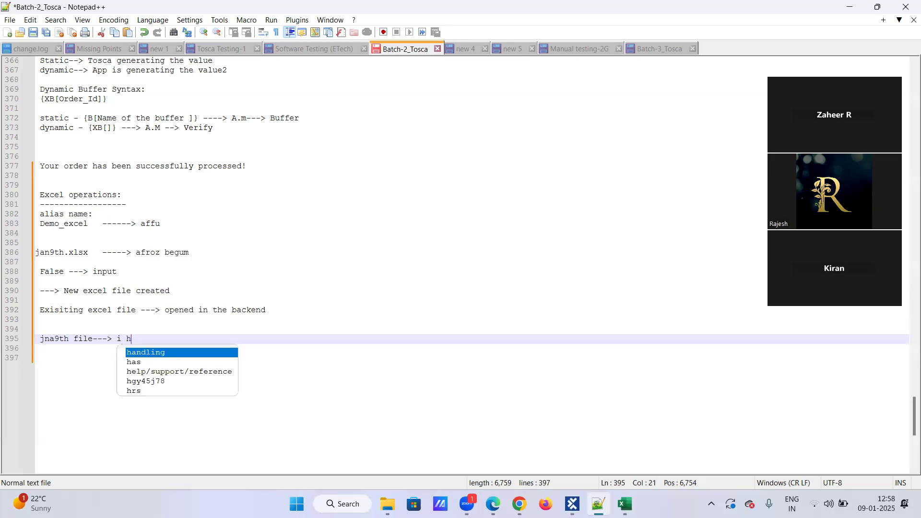
text(ave s)
key(BackSpace)
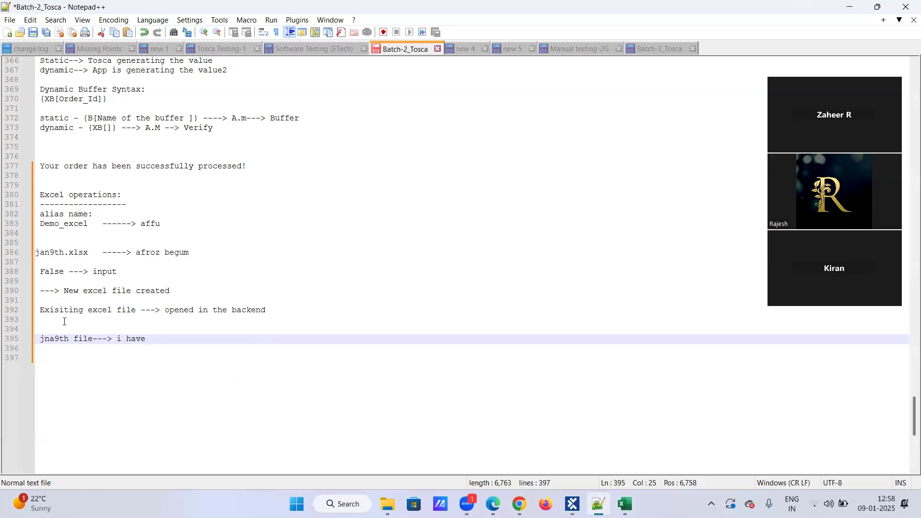
text(few data)
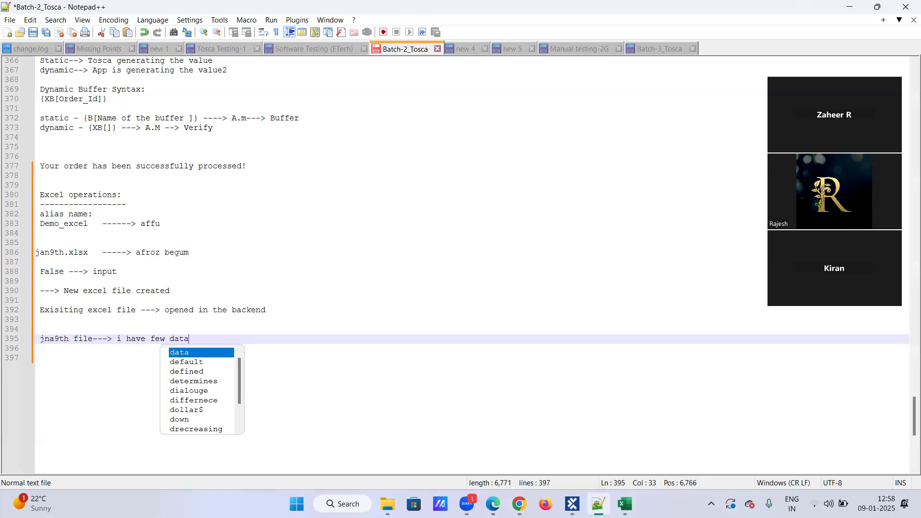
key(Left)
key(Left)
key(Left)
key(Left)
key(Left)
key(Left)
text(created)
key(Return)
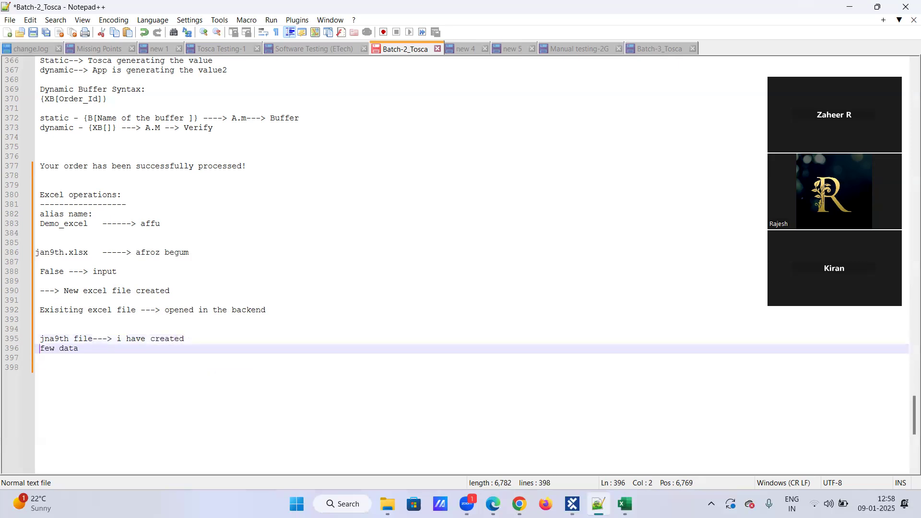
key(BackSpace)
key(BackSpace)
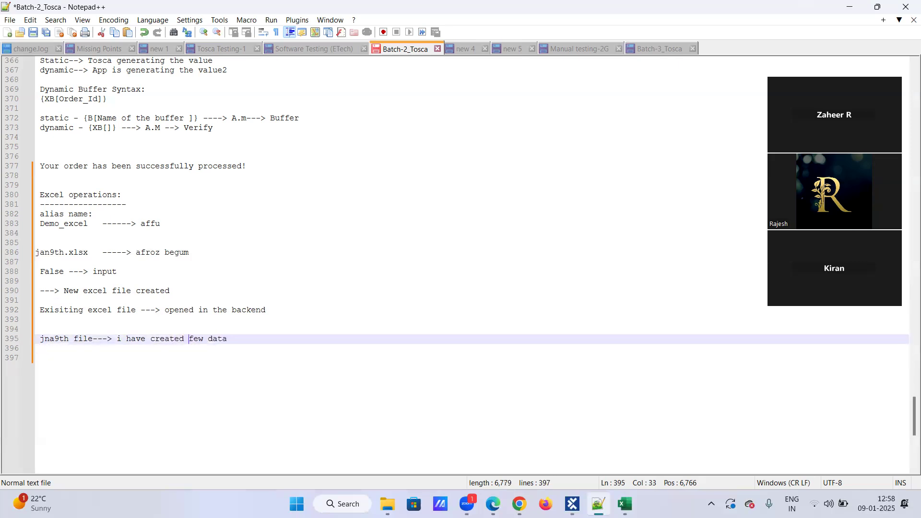
Step: In the jan9th workbook select the Name-to-EmpId table C6:E16, then switch back to Notepad++
click(624, 504)
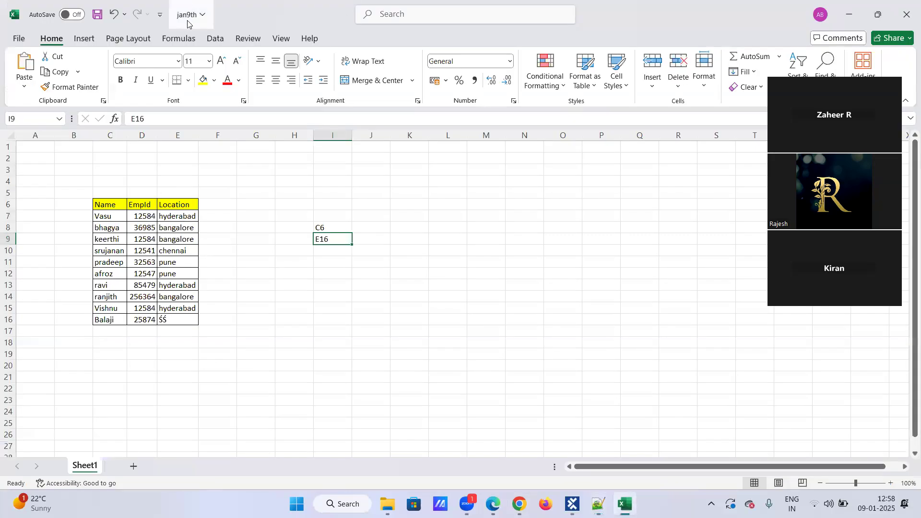
drag(101, 206, 185, 325)
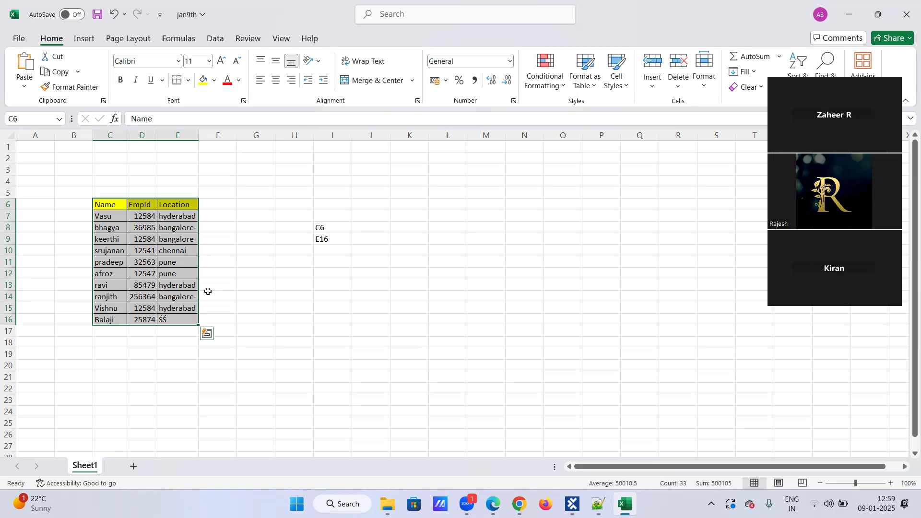
click(210, 288)
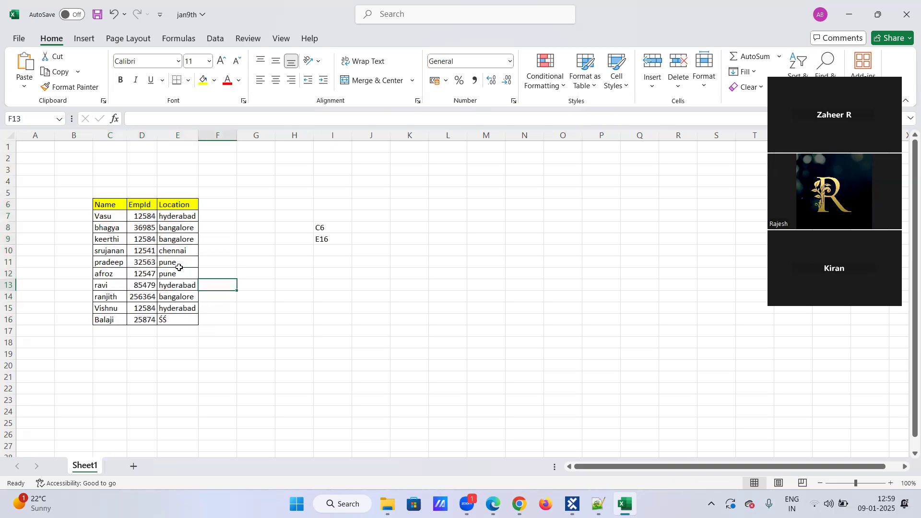
click(119, 203)
drag(119, 203, 181, 319)
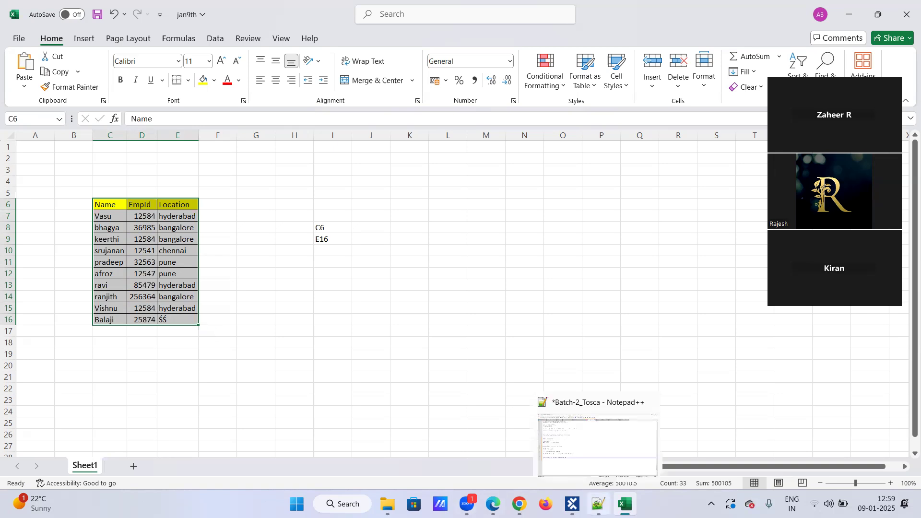
click(599, 505)
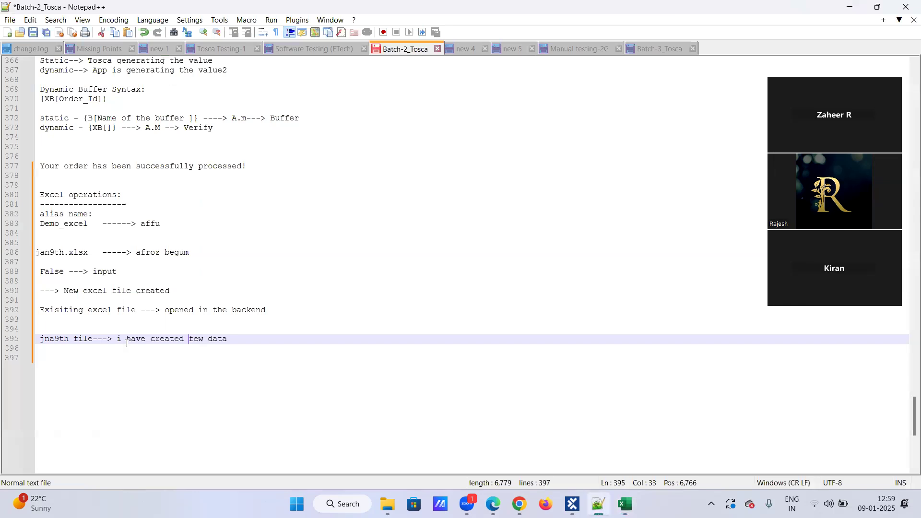
Step: On line 397 type 'tbox define excel range---> fetch the data' and start a new line
click(239, 338)
key(Return)
key(Return)
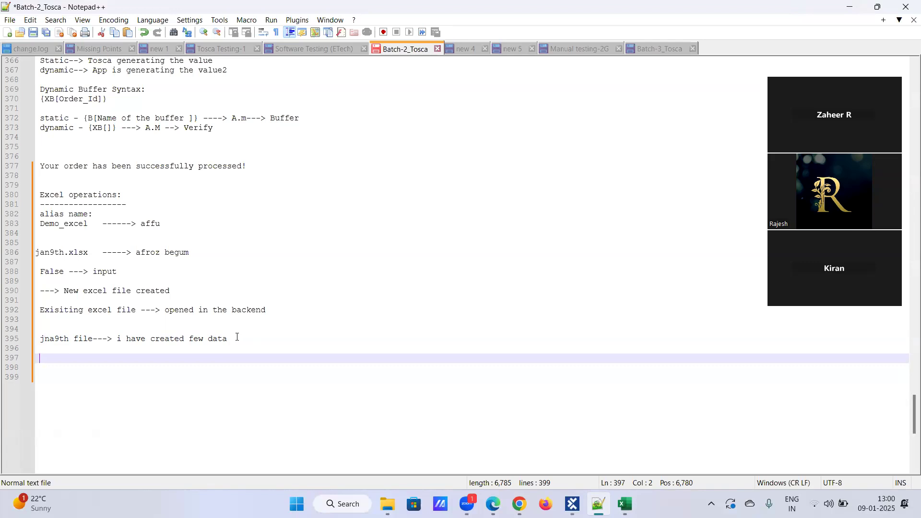
text(excel range)
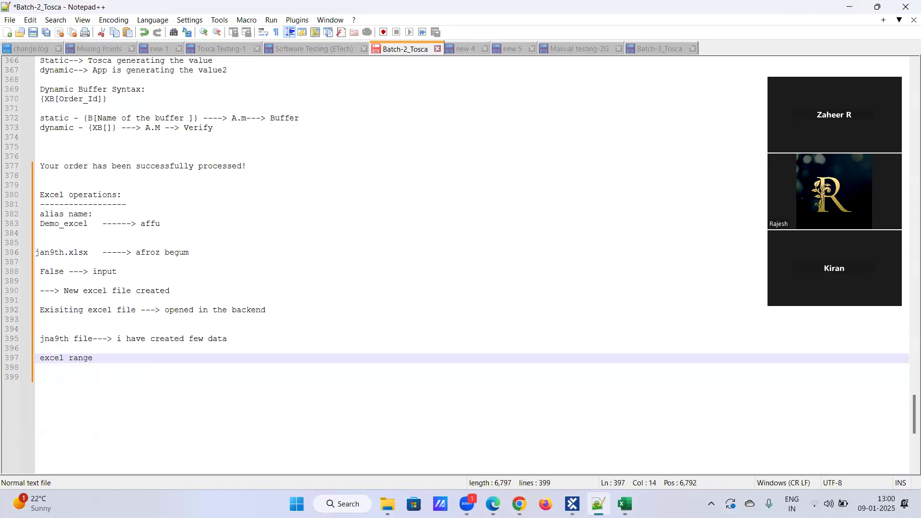
key(BackSpace)
key(BackSpace)
key(BackSpace)
key(BackSpace)
key(BackSpace)
key(BackSpace)
key(BackSpace)
key(BackSpace)
key(BackSpace)
key(BackSpace)
key(BackSpace)
key(BackSpace)
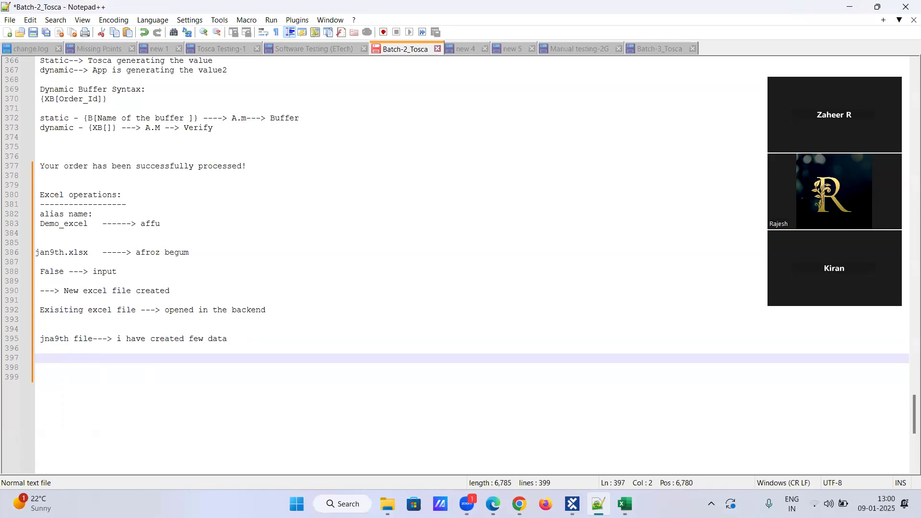
text(tb)
text(ox deifne)
key(BackSpace)
key(BackSpace)
key(BackSpace)
key(BackSpace)
key(BackSpace)
text(fine exce)
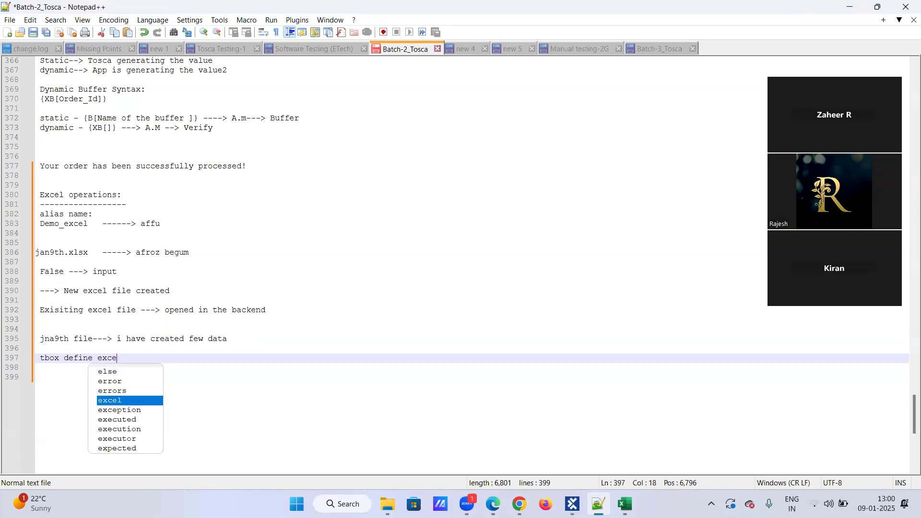
text(l range---> )
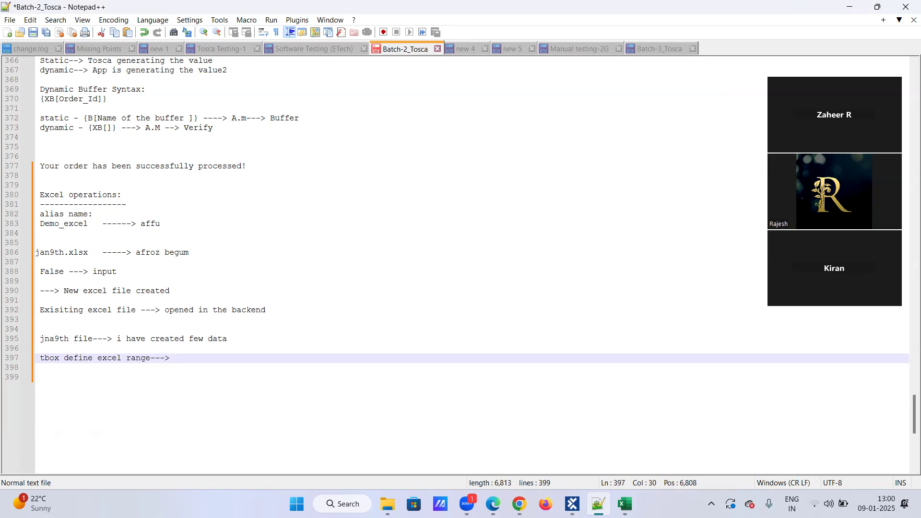
text(fetch the datr)
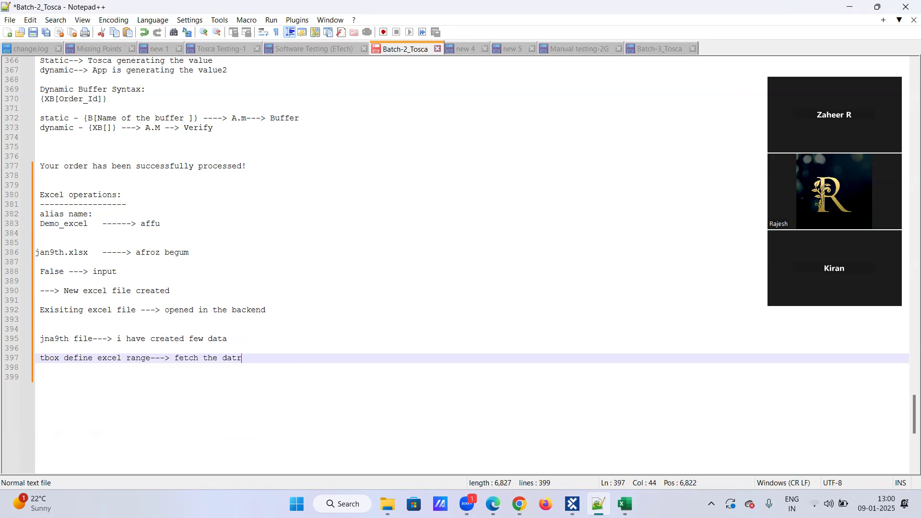
key(BackSpace)
text(ata)
key(Return)
key(Return)
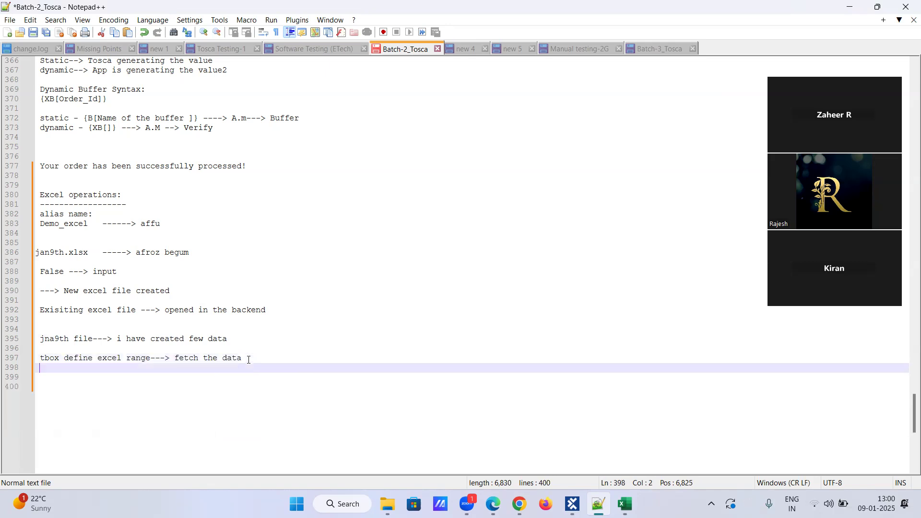
Step: Back in Tosca Commander, replace Open Excel Workbook's Workbook Name Toscademo_Excel with Demo_Excel
click(572, 504)
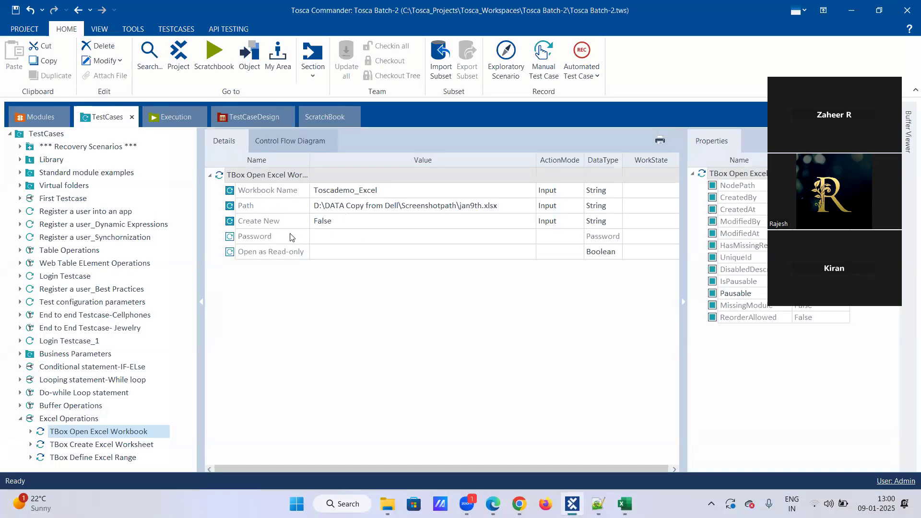
click(97, 458)
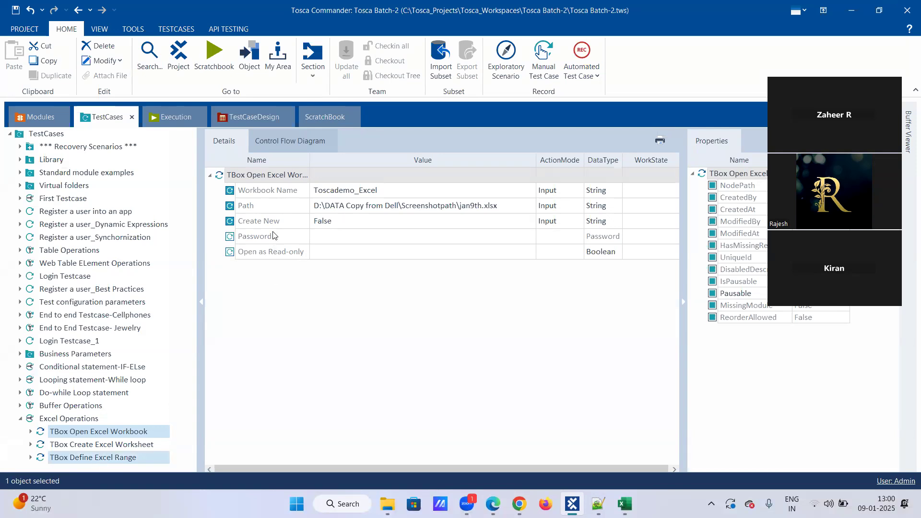
click(100, 457)
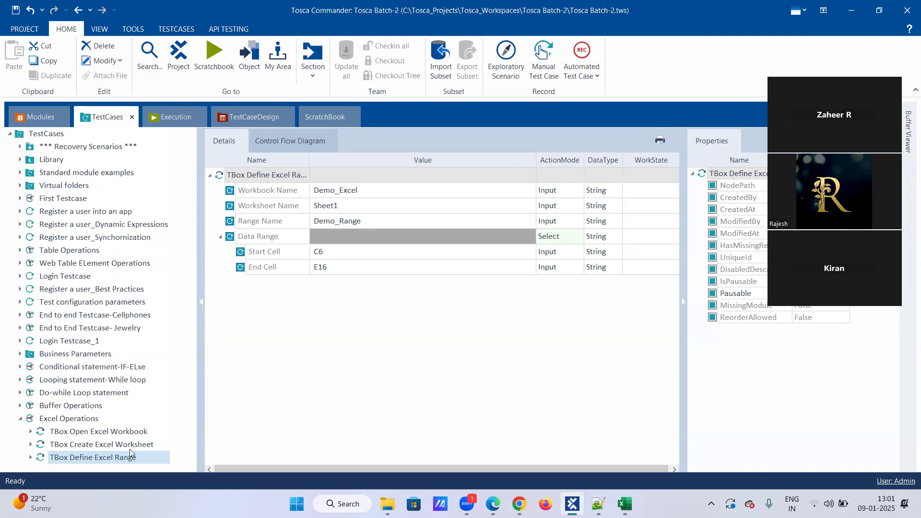
click(126, 433)
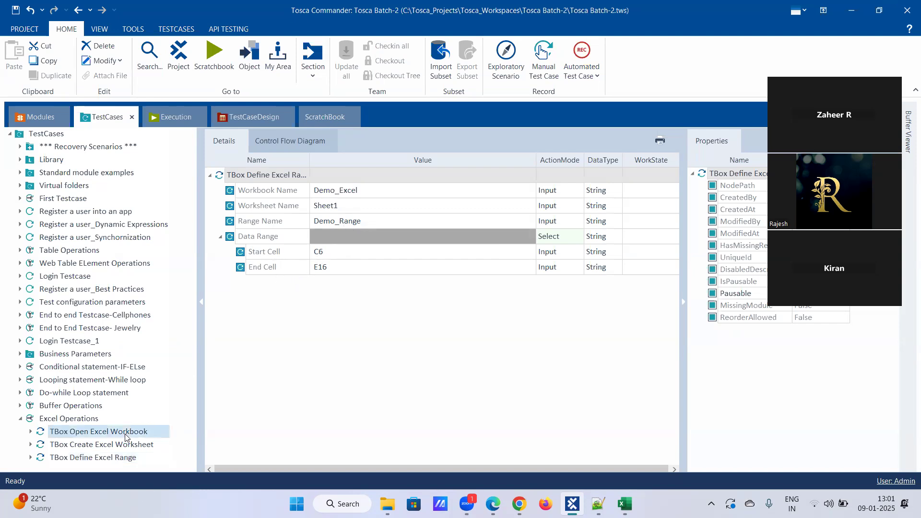
click(390, 189)
click(388, 191)
drag(389, 191, 278, 202)
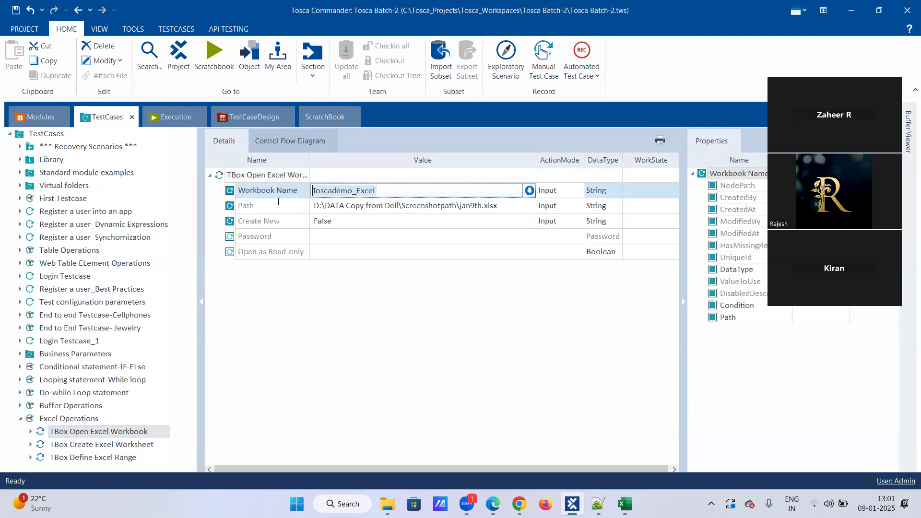
text(Demo_Excel)
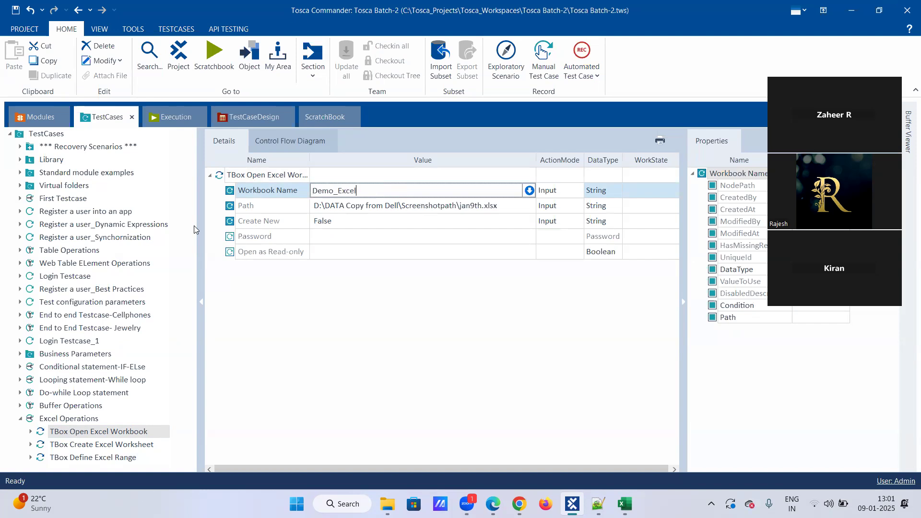
key(Return)
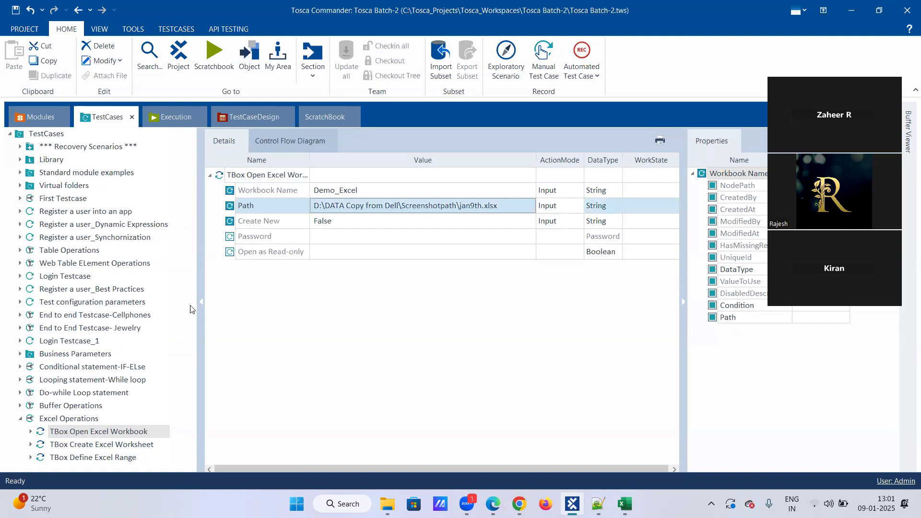
Step: Recheck both steps, then select TBox Open Excel Workbook together with TBox Define Excel Range
click(119, 457)
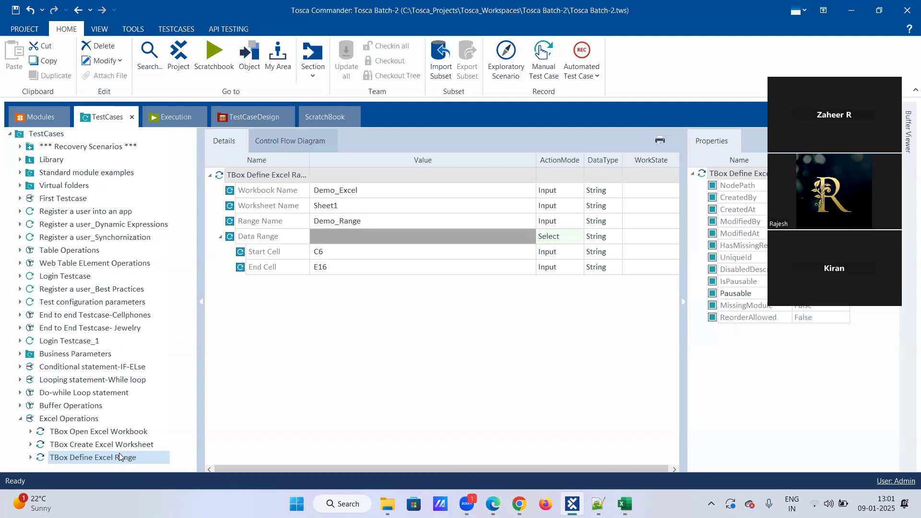
click(118, 434)
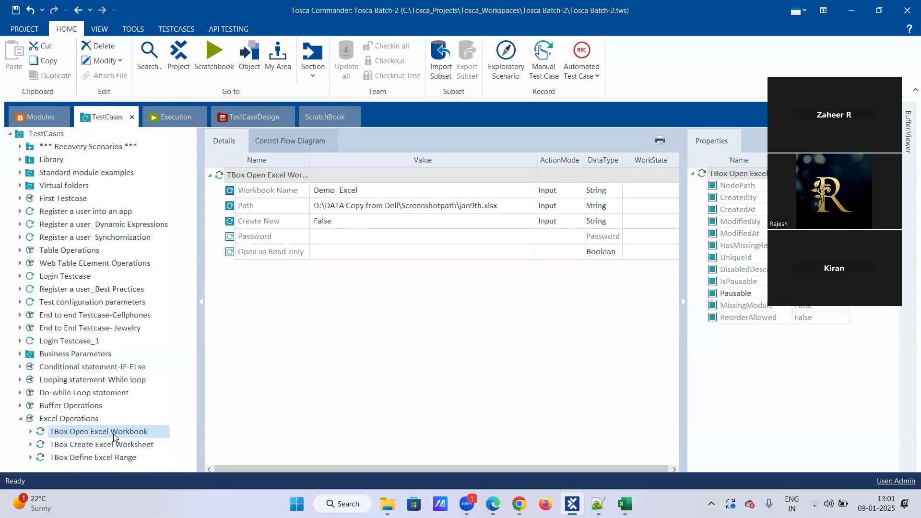
click(114, 436)
ctrl+click(103, 458)
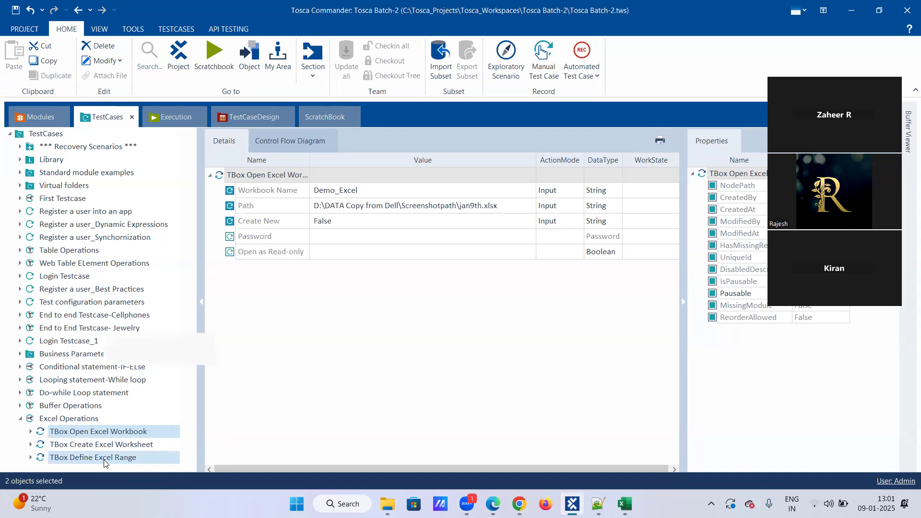
Step: Run the Open Excel Workbook and Define Excel Range steps in the ScratchBook
right_click(103, 458)
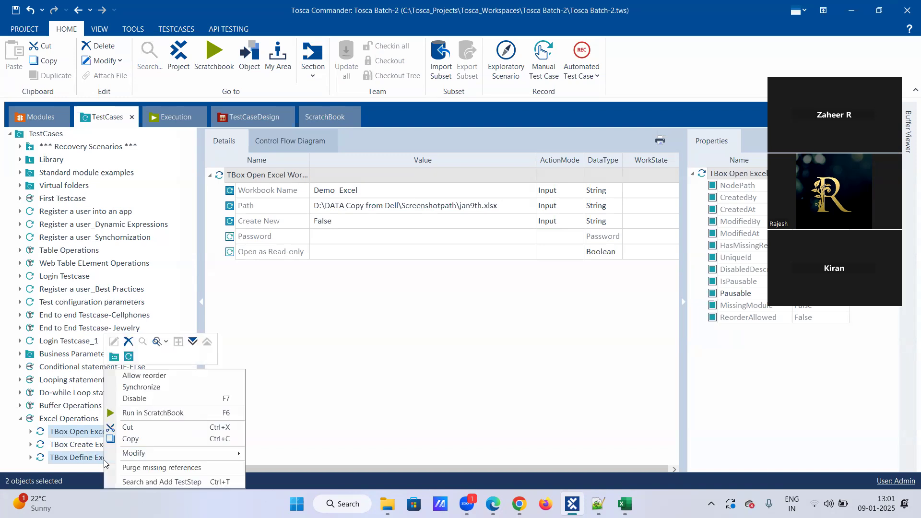
click(136, 416)
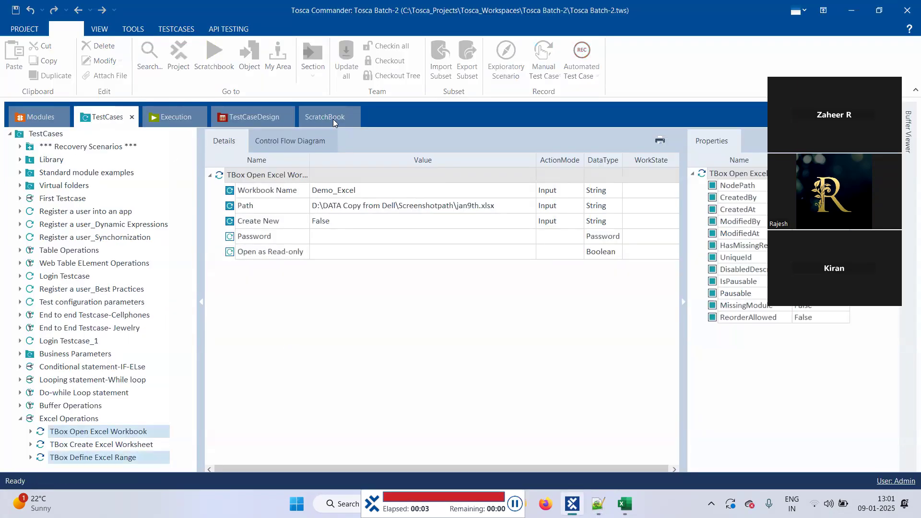
click(333, 119)
Step: Read the failed Open Excel Workbook step's log message, then go back to TestCases
click(302, 192)
click(327, 190)
click(325, 190)
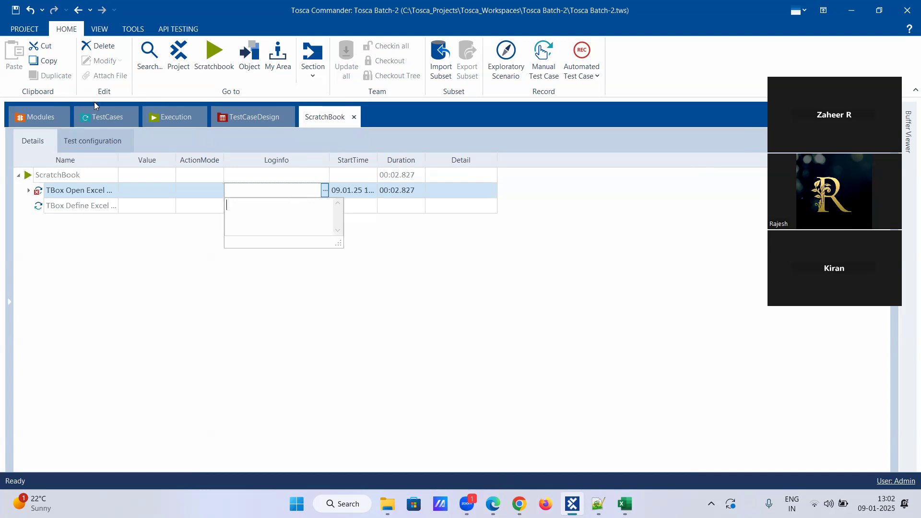
click(97, 116)
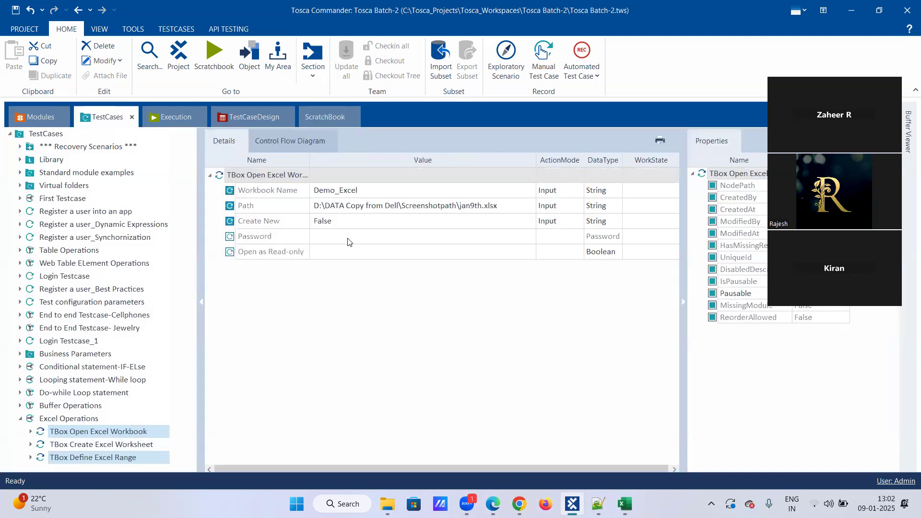
Step: Review the Open Excel Workbook parameters: Demo_Excel, path jan9th.xlsx, Create New False
click(76, 459)
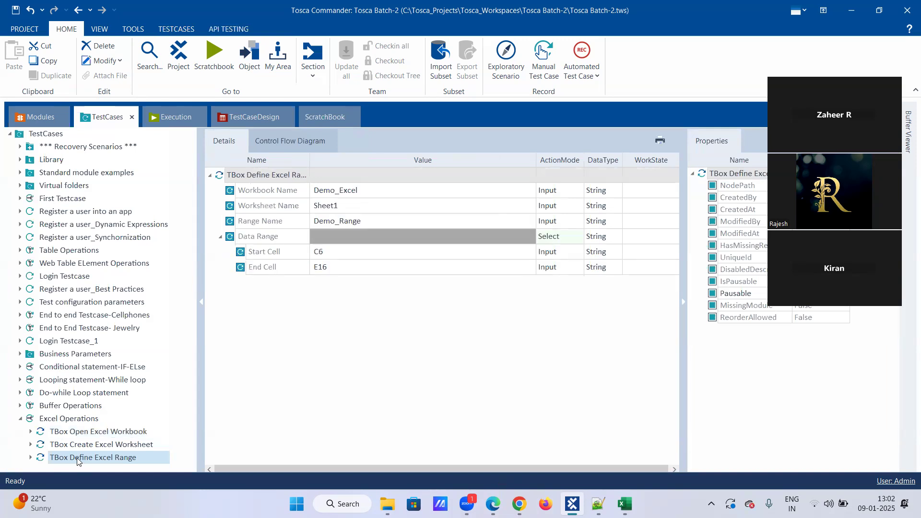
click(98, 433)
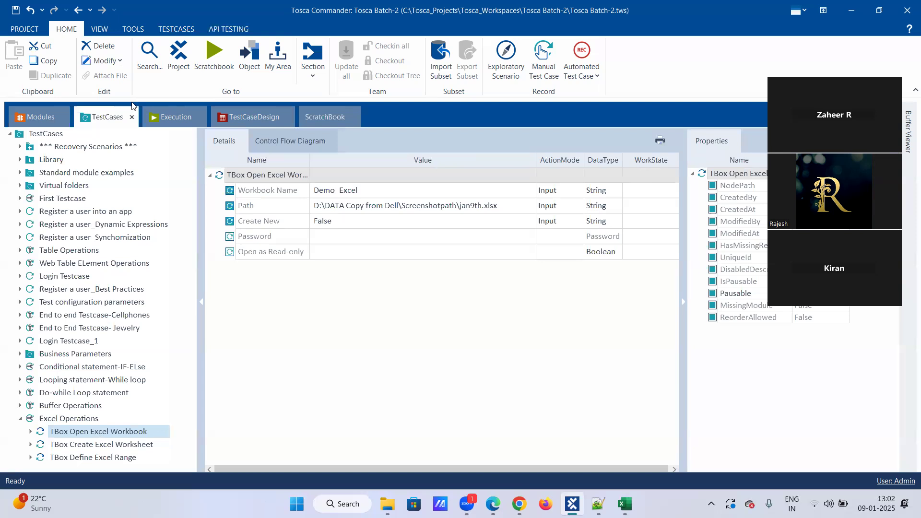
click(193, 115)
click(224, 114)
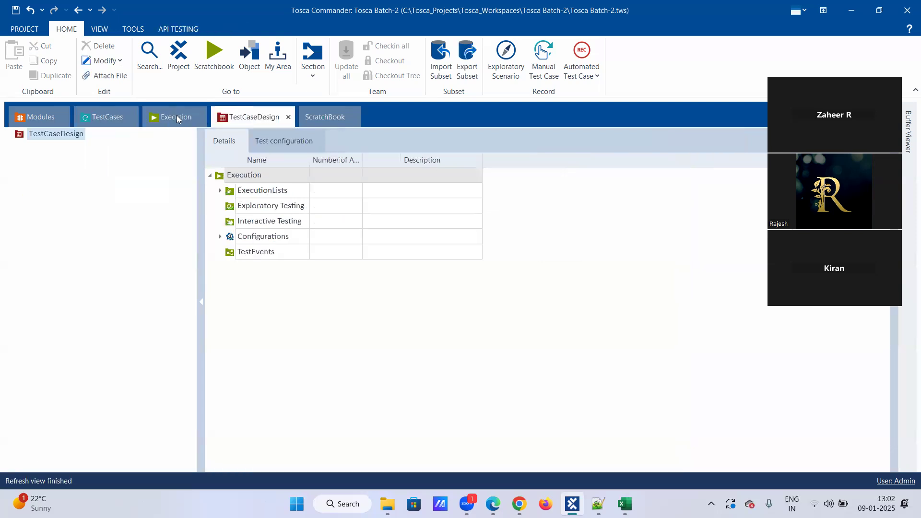
click(106, 119)
click(171, 116)
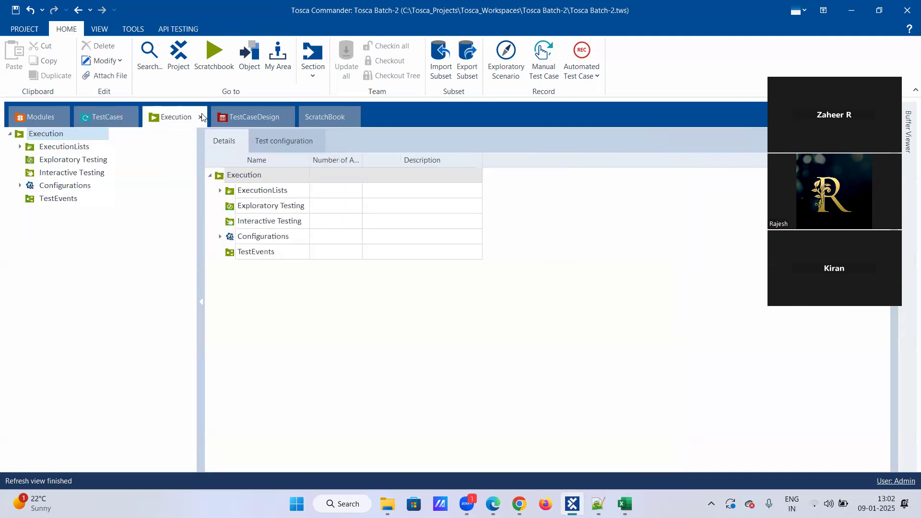
click(238, 119)
click(320, 118)
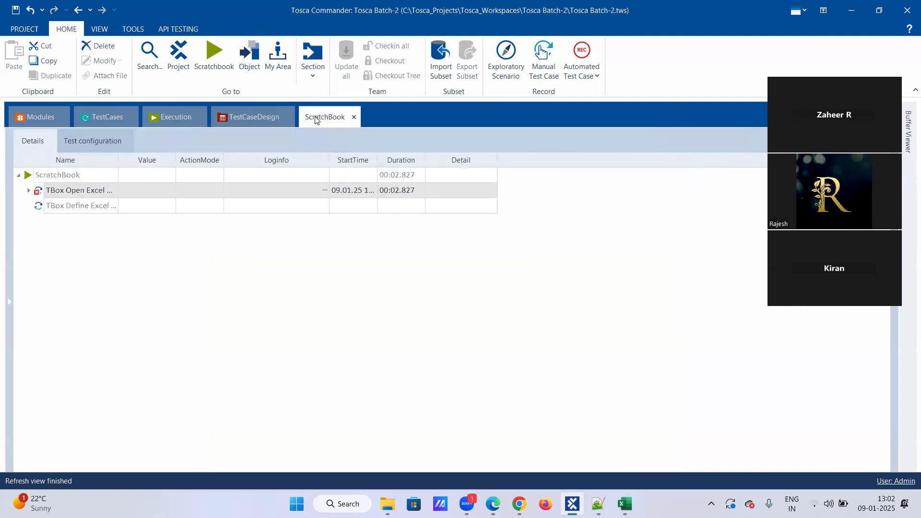
click(120, 119)
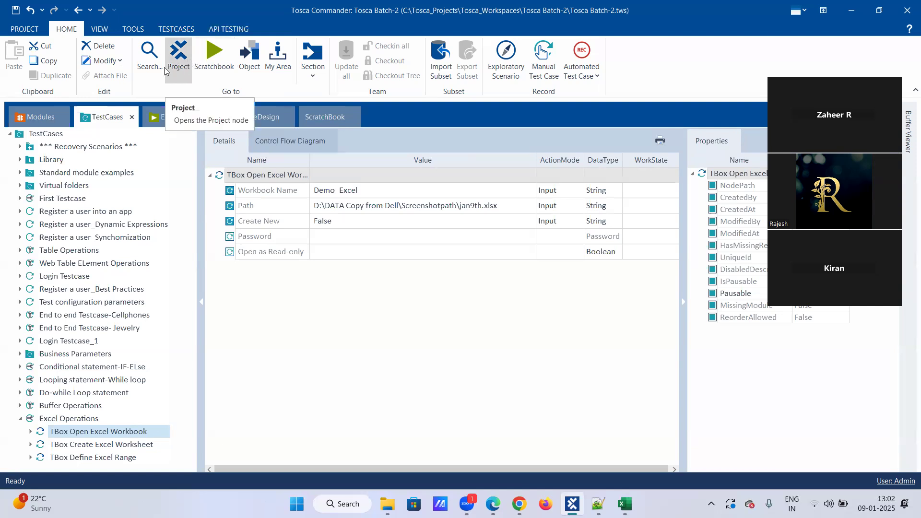
click(47, 120)
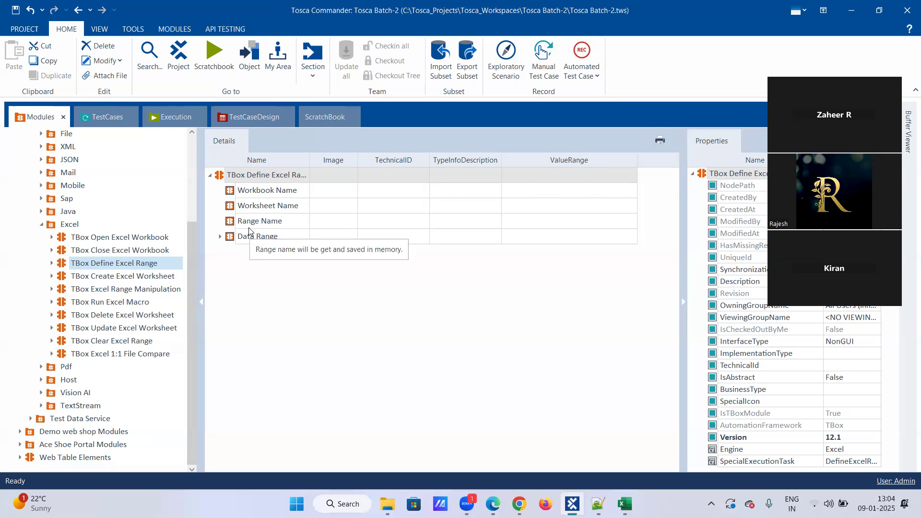
Step: Drag the TBox Excel Range Manipulation module into the Excel Operations test case
click(119, 292)
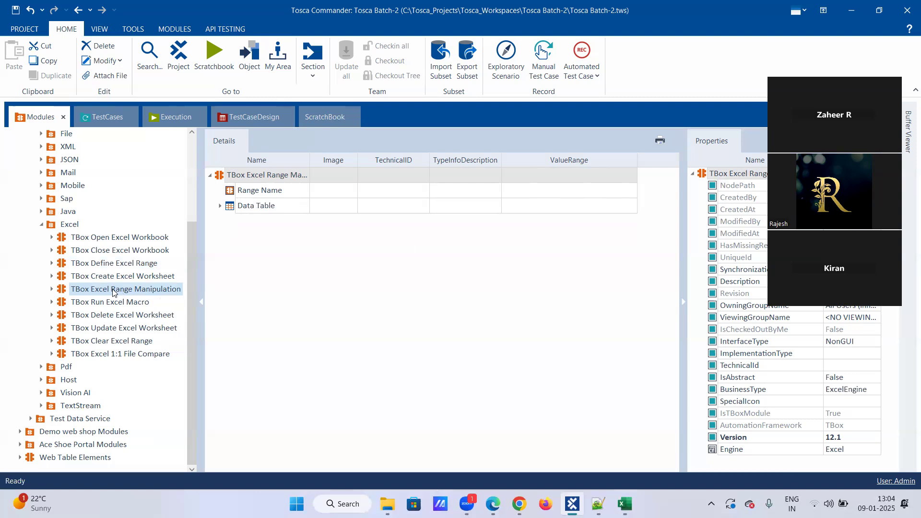
drag(116, 289, 69, 426)
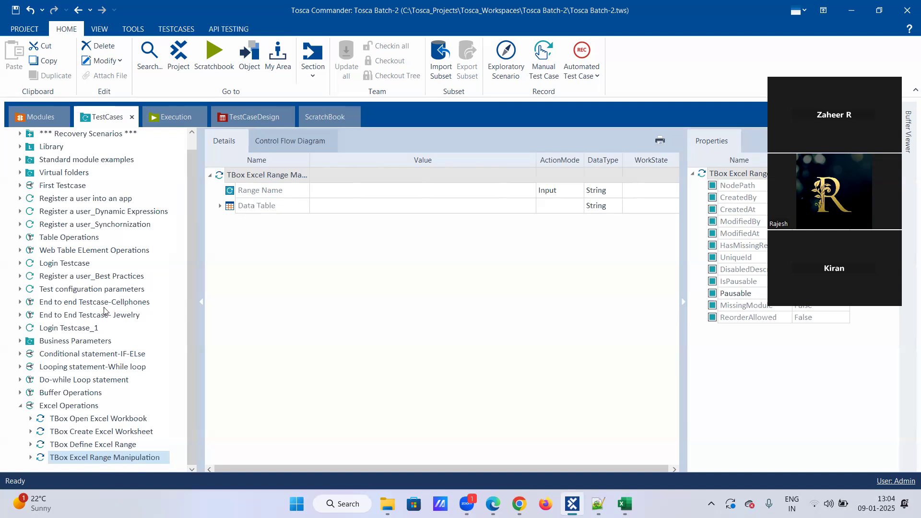
Step: Copy Demo_Range from Define Excel Range into the Range Manipulation step's Range Name
click(221, 207)
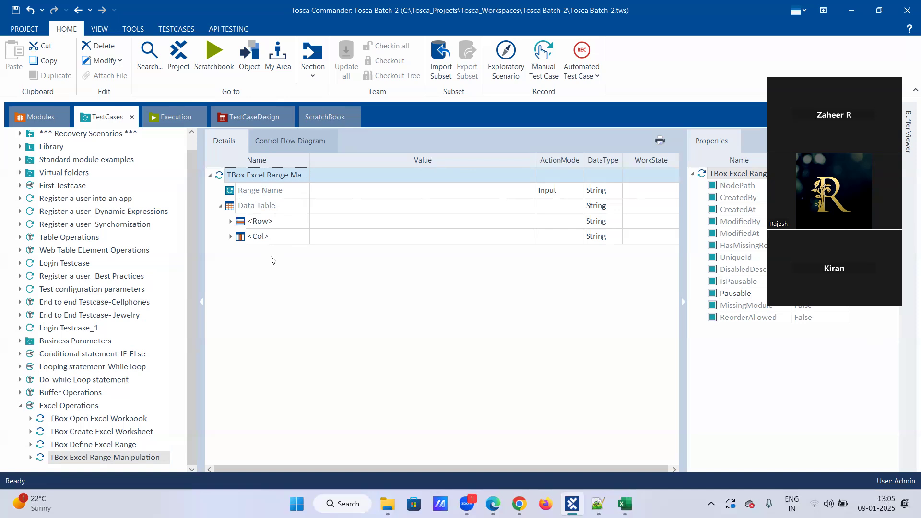
click(358, 191)
click(93, 445)
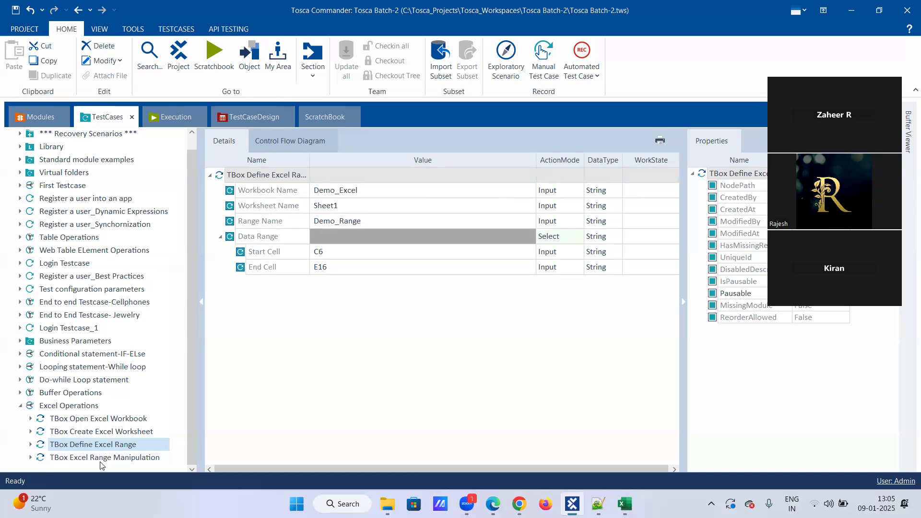
click(377, 219)
click(378, 221)
key(ctrl+c)
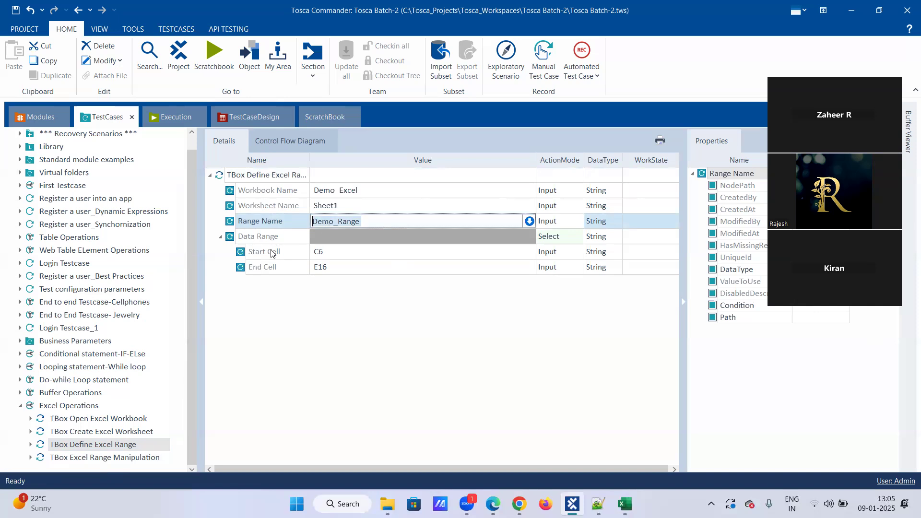
click(77, 460)
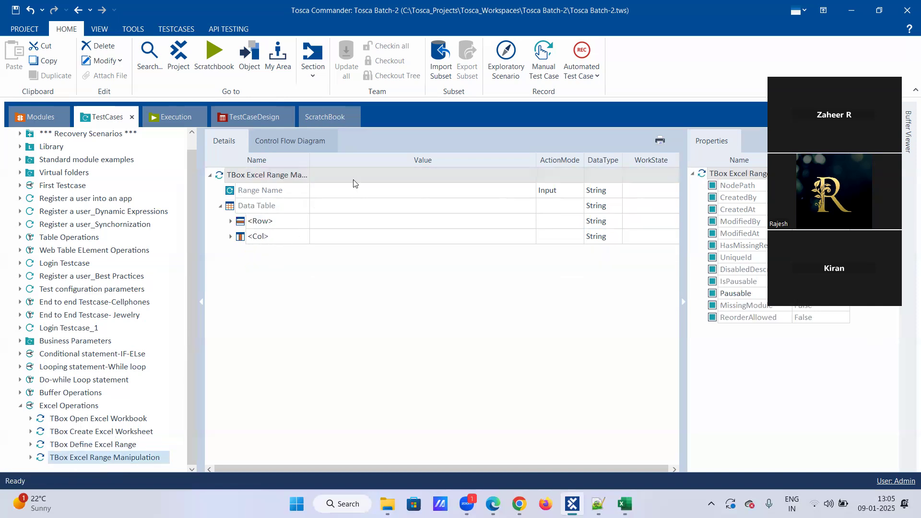
click(349, 195)
click(349, 197)
key(ctrl+v)
click(345, 224)
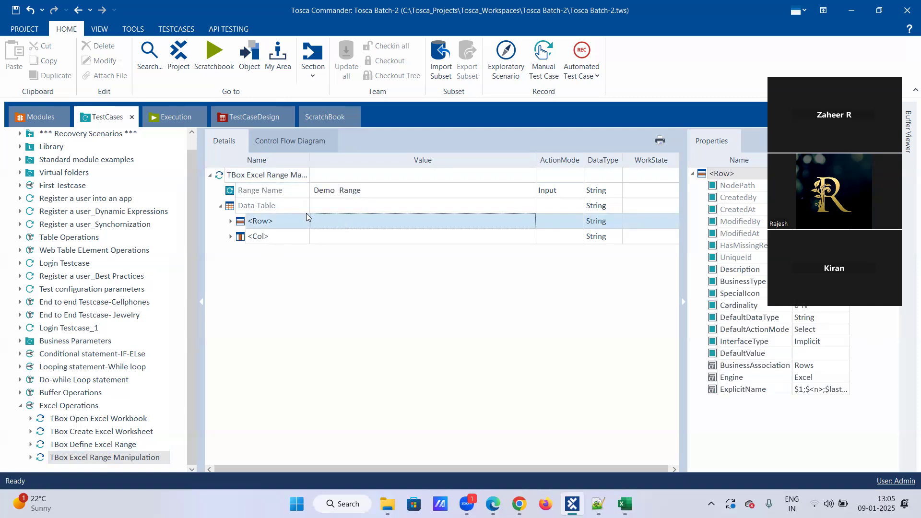
Step: Rename the Data Table's <Row> entry to $1
click(285, 218)
click(272, 221)
key(ctrl+a)
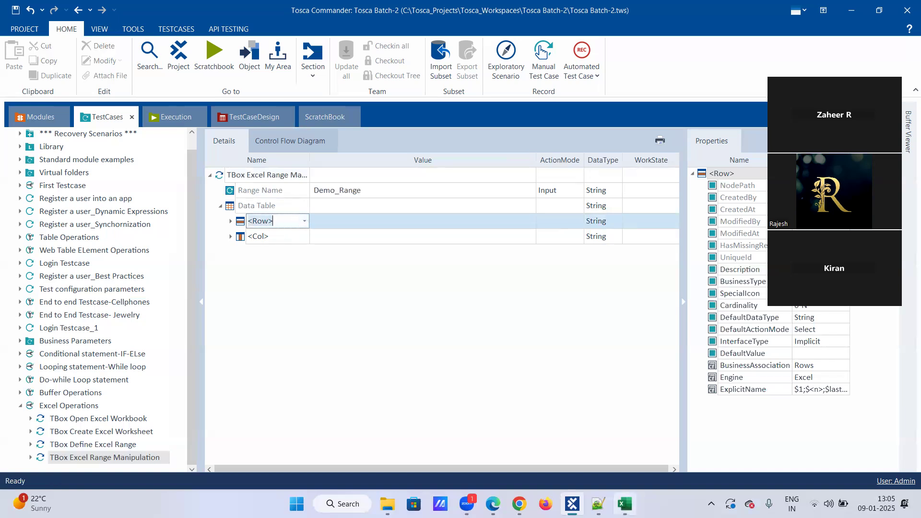
mouse_move(624, 504)
text($1)
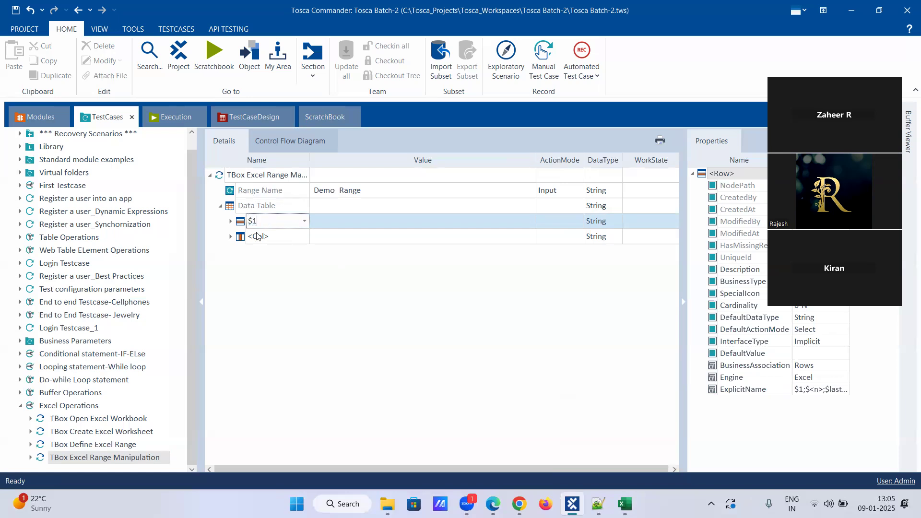
key(Return)
Step: Add column $1 as the cell under row $1
click(290, 238)
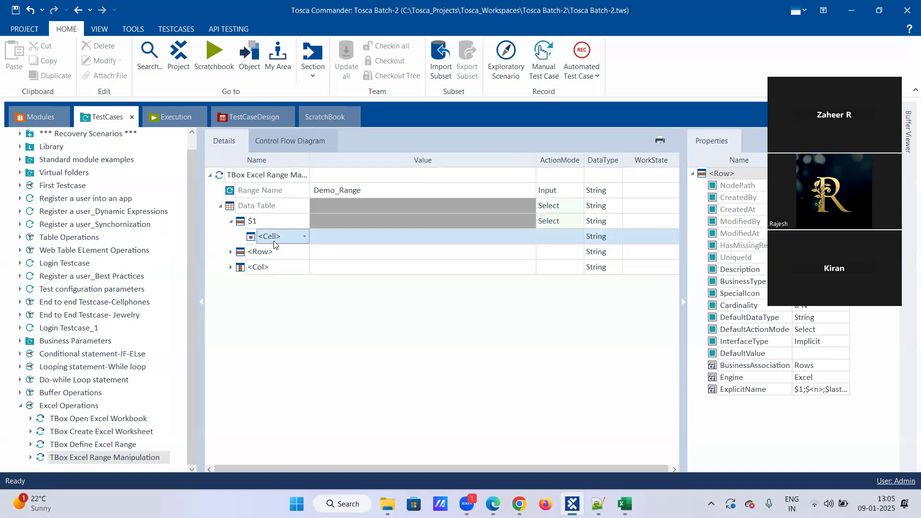
click(290, 238)
text($1)
key(BackSpace)
key(BackSpace)
key(BackSpace)
key(BackSpace)
key(BackSpace)
key(BackSpace)
key(BackSpace)
click(306, 236)
click(290, 252)
click(343, 238)
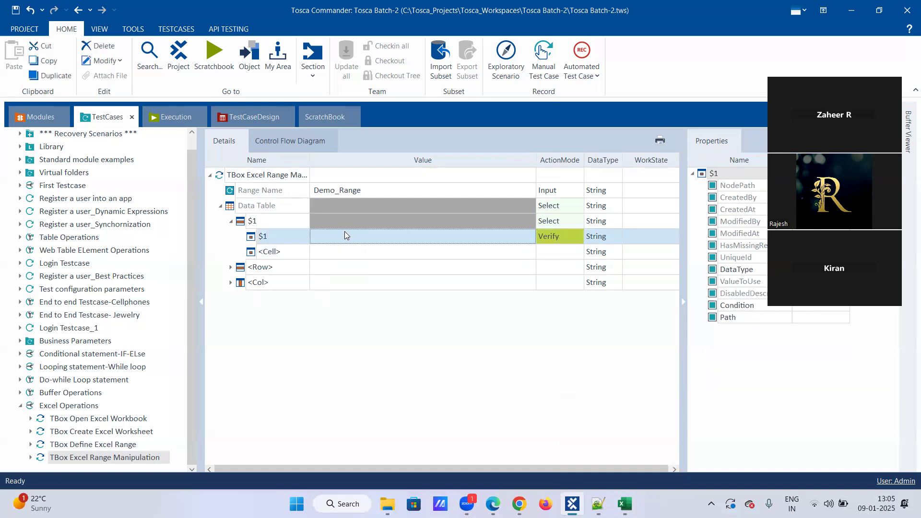
Step: Give the $1 cell value Excel_Buffer_1 with action mode Buffer, then bring up Excel
click(344, 232)
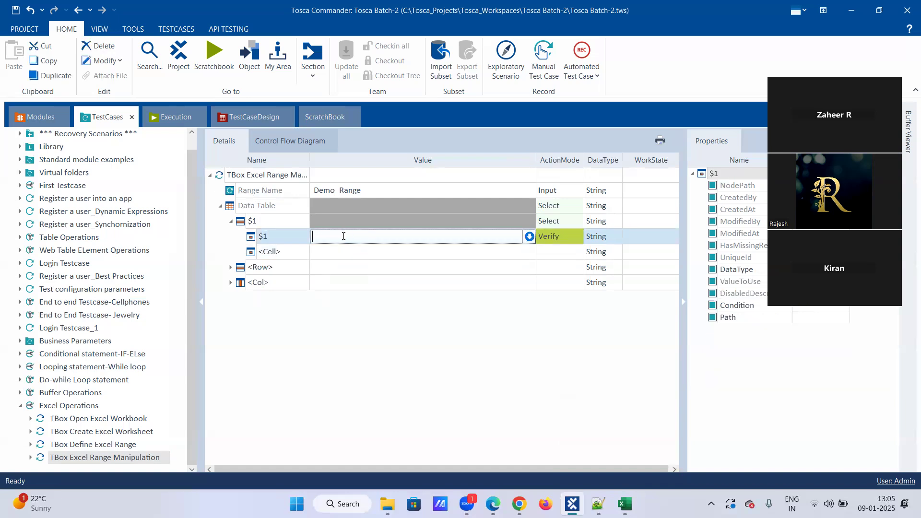
text(Excel_Buffer_1)
key(Return)
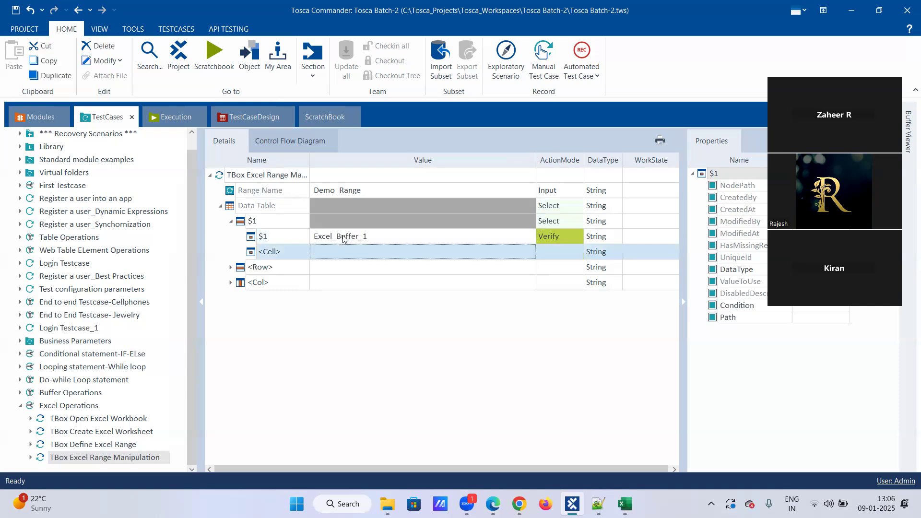
click(568, 235)
click(568, 235)
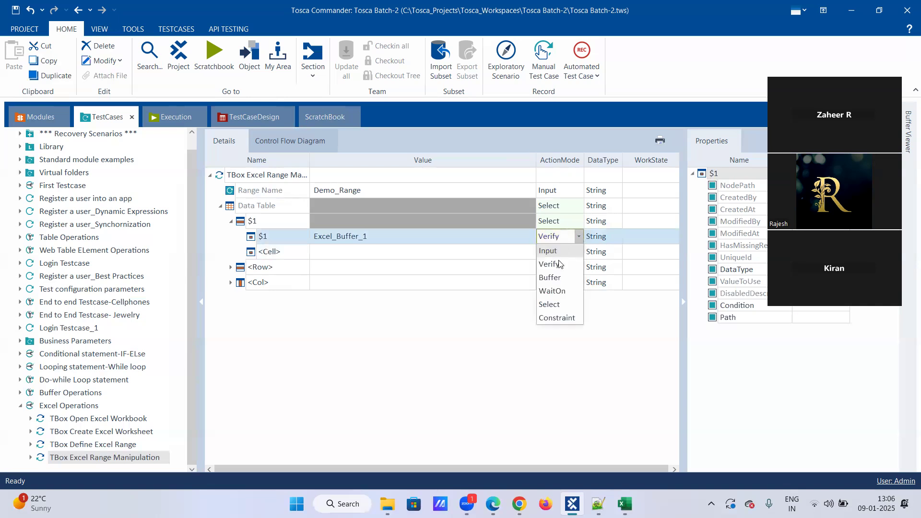
click(548, 281)
click(412, 251)
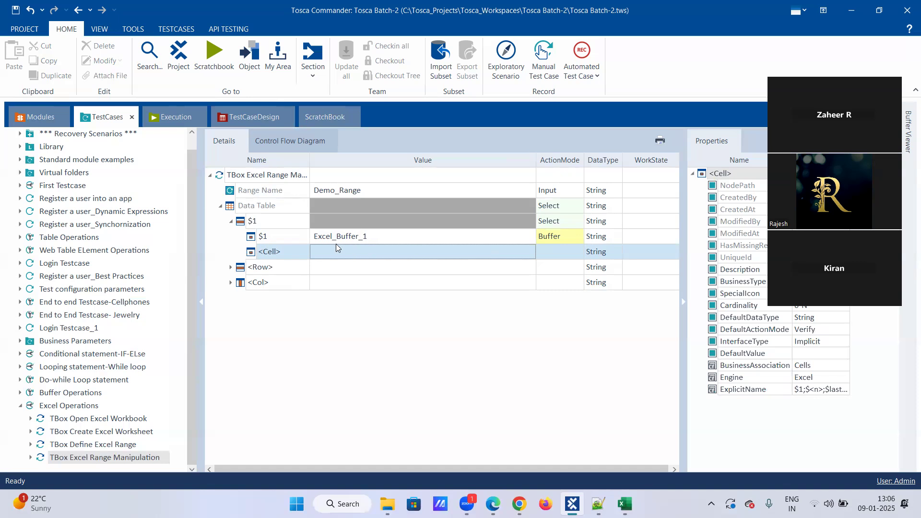
click(625, 503)
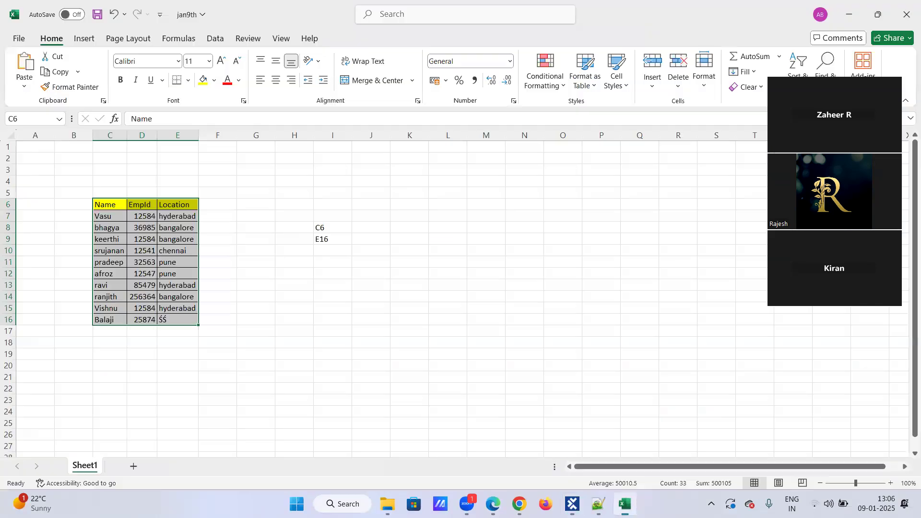
Step: In Excel, check bangalore in E8, E9, E14 and select keerthi's row C9:E9
click(248, 284)
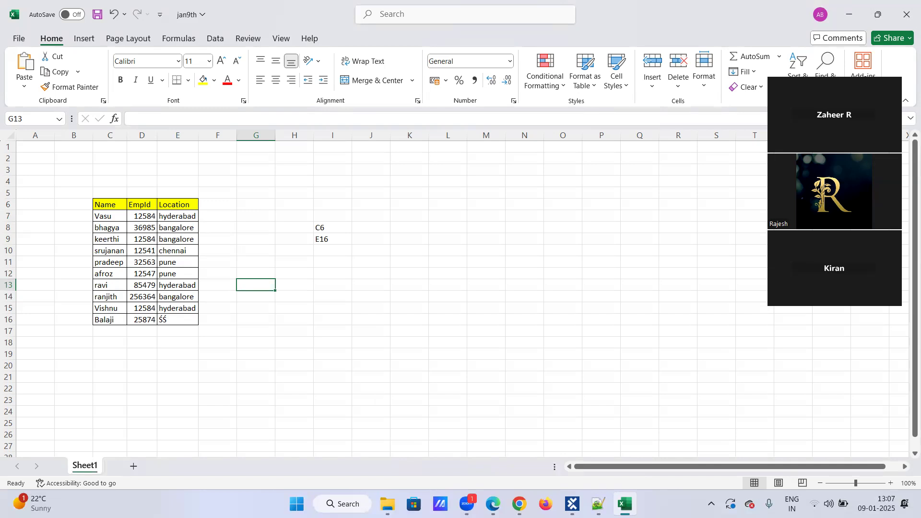
click(573, 504)
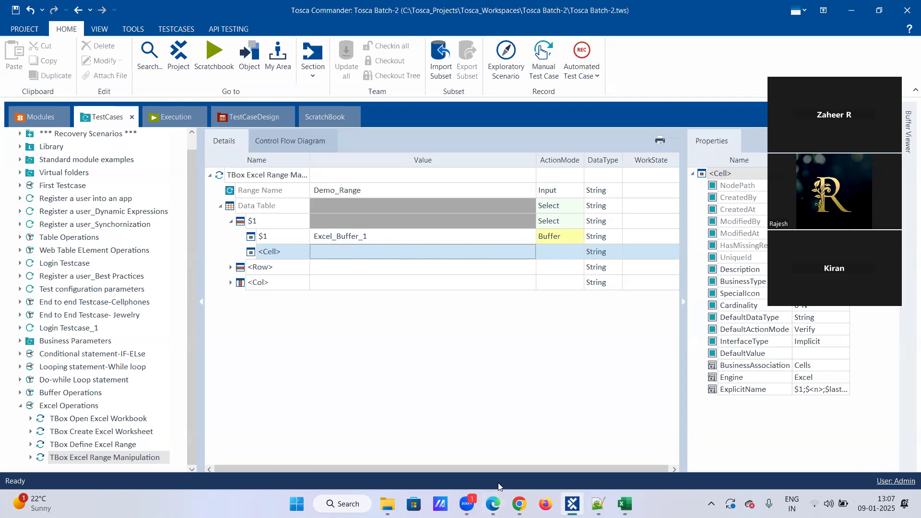
click(625, 504)
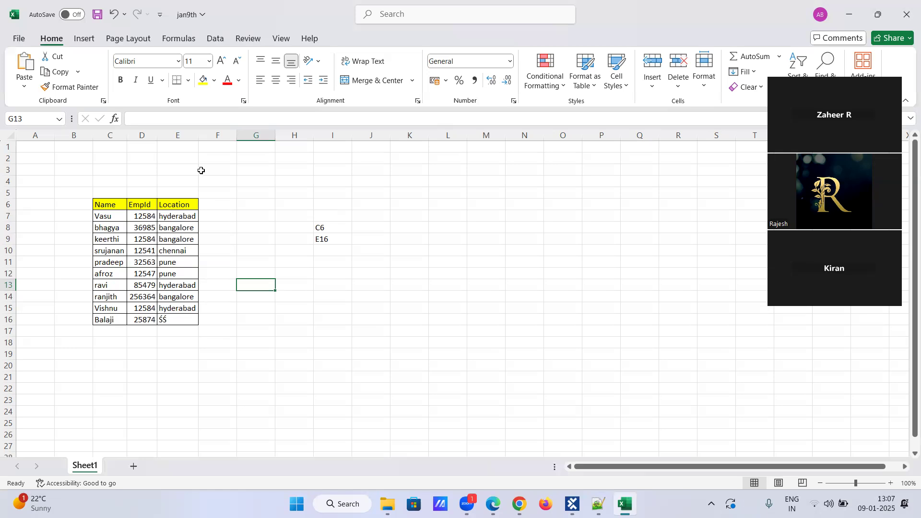
click(189, 228)
click(188, 240)
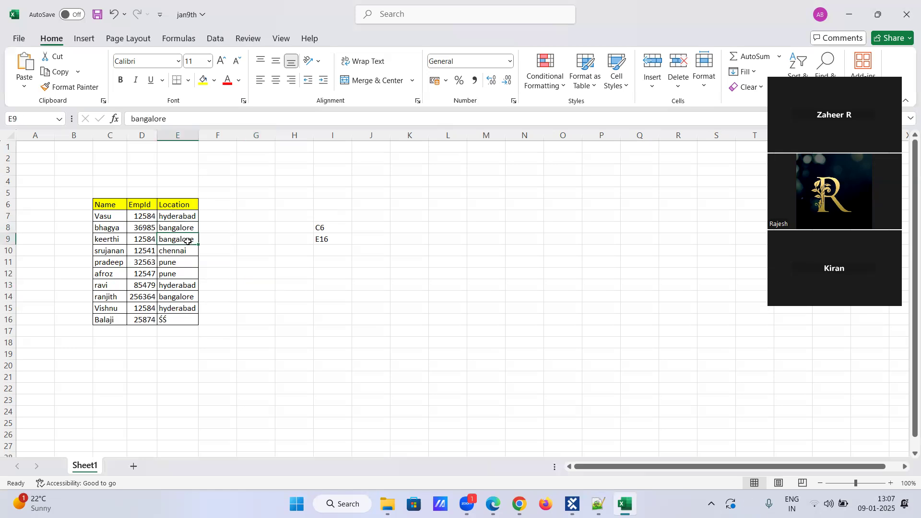
click(184, 298)
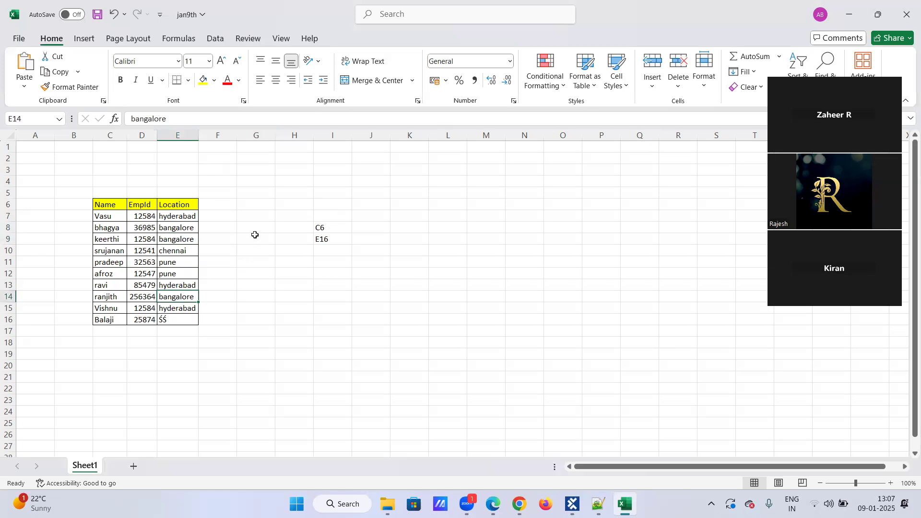
click(115, 244)
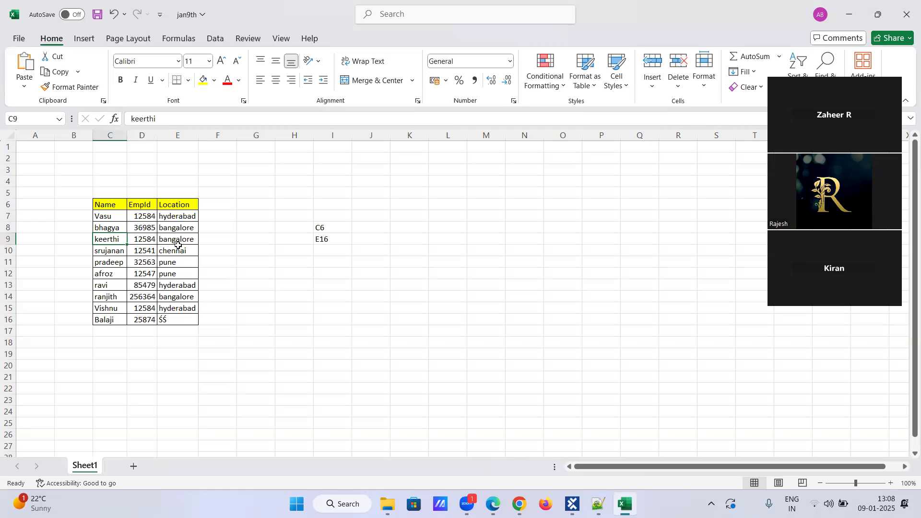
drag(121, 236, 179, 239)
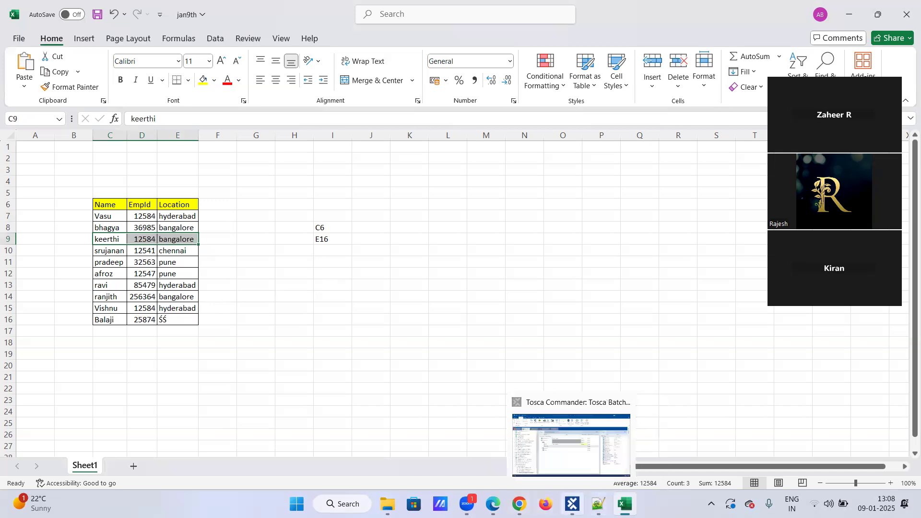
click(508, 415)
right_click(290, 224)
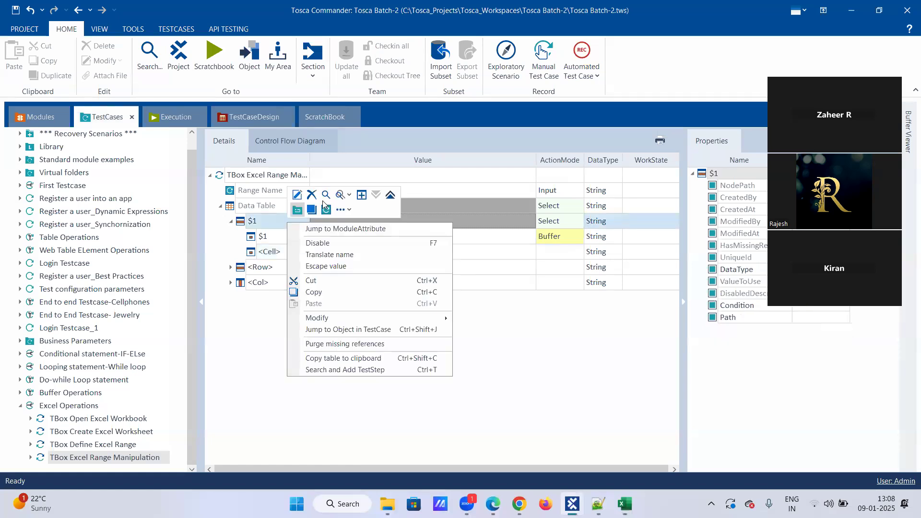
Step: Discard the $1 row setup and clear the Data Table's values
click(309, 194)
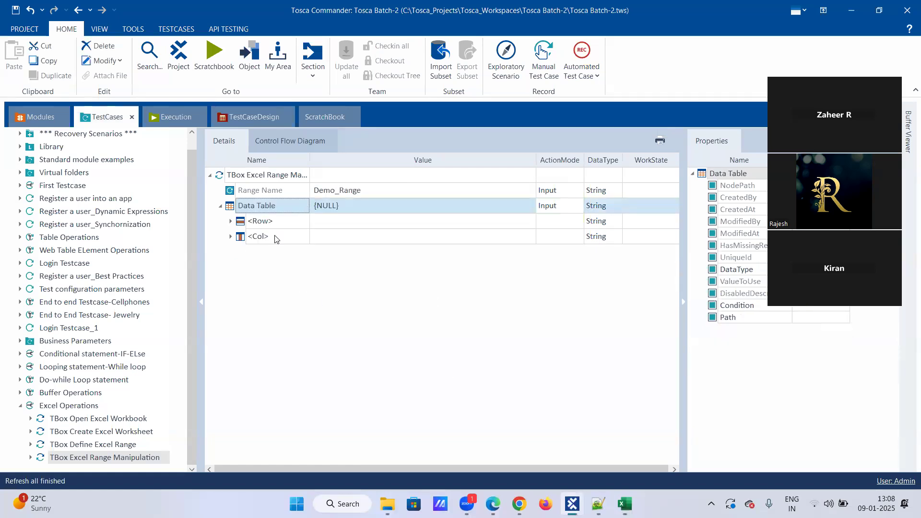
right_click(270, 207)
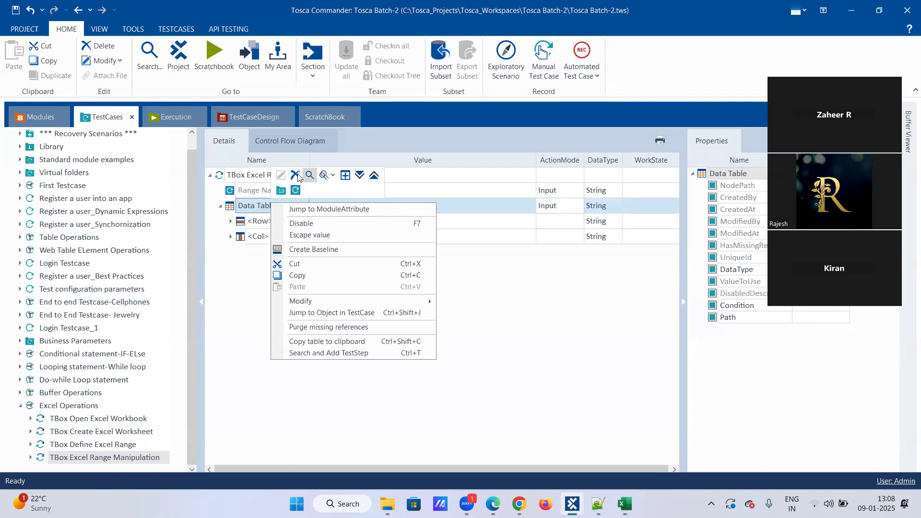
click(297, 176)
Step: Set the <Row> reference to #2 and select the new <Row> placeholder below it
click(285, 221)
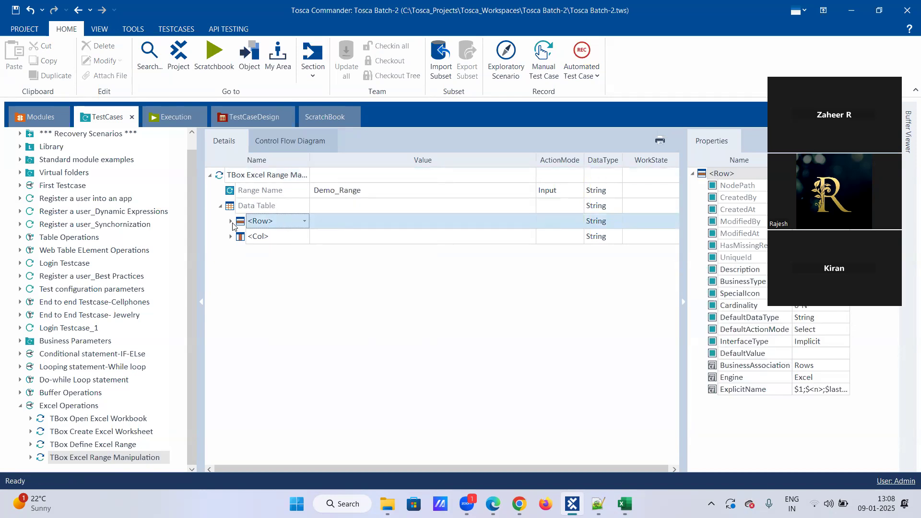
click(263, 221)
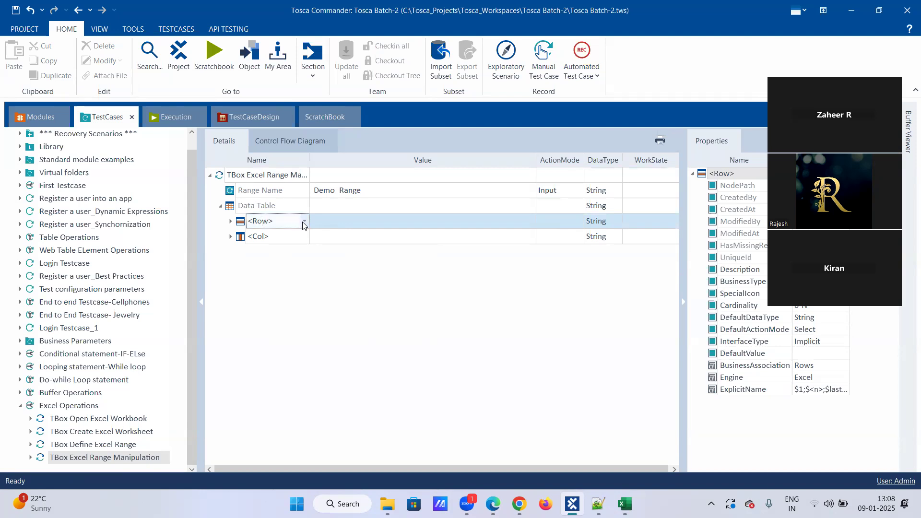
click(304, 222)
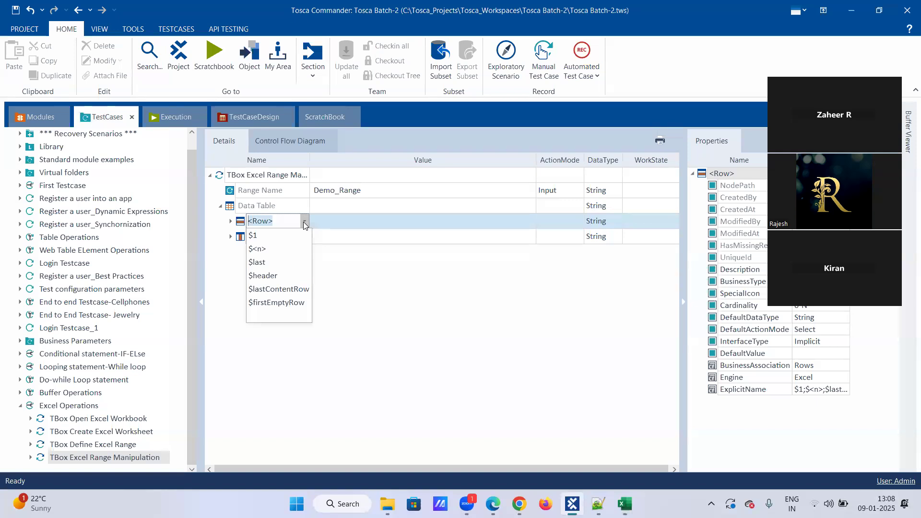
text(#2)
key(Return)
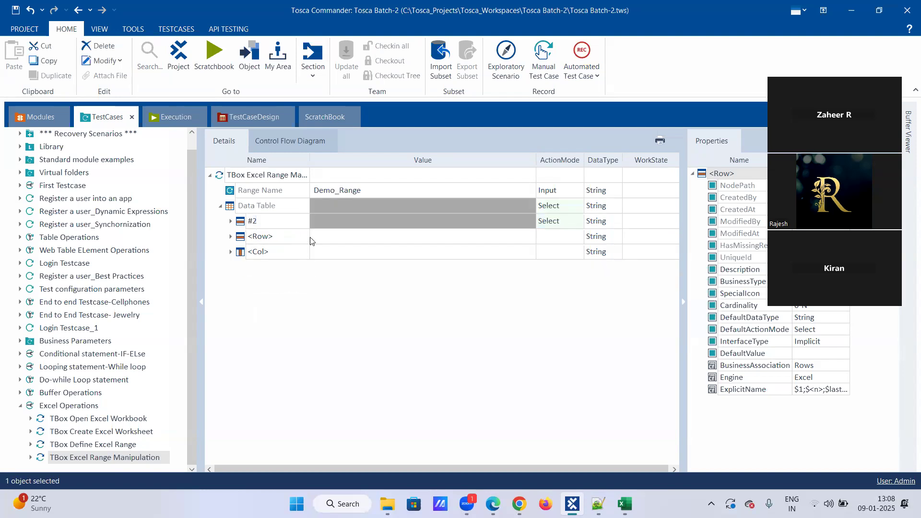
click(310, 240)
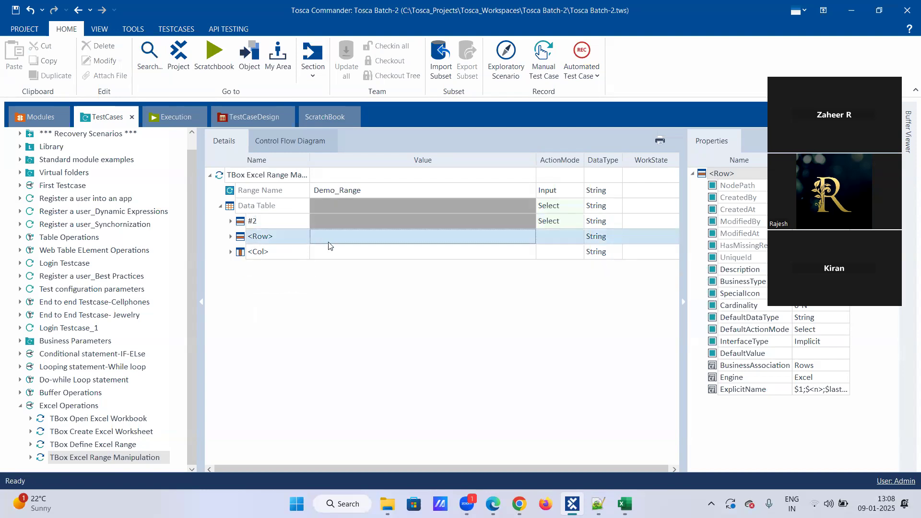
click(301, 242)
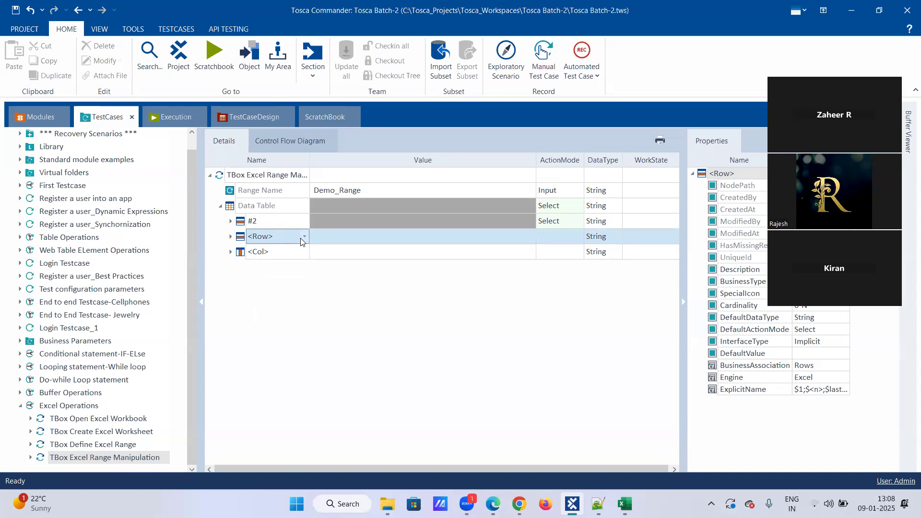
click(625, 504)
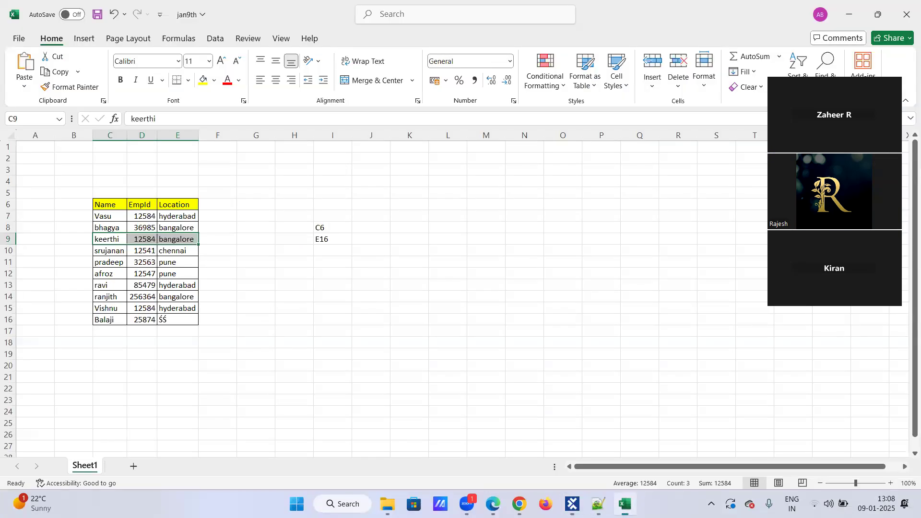
click(187, 248)
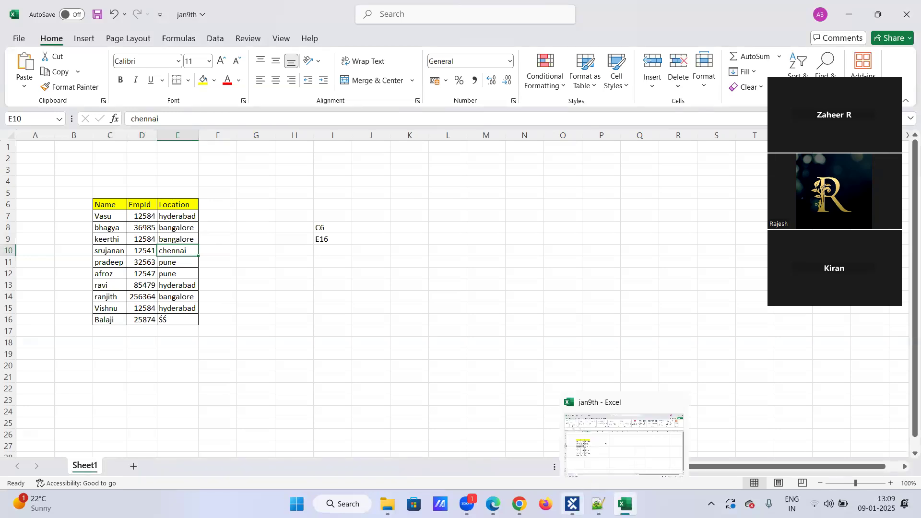
click(572, 504)
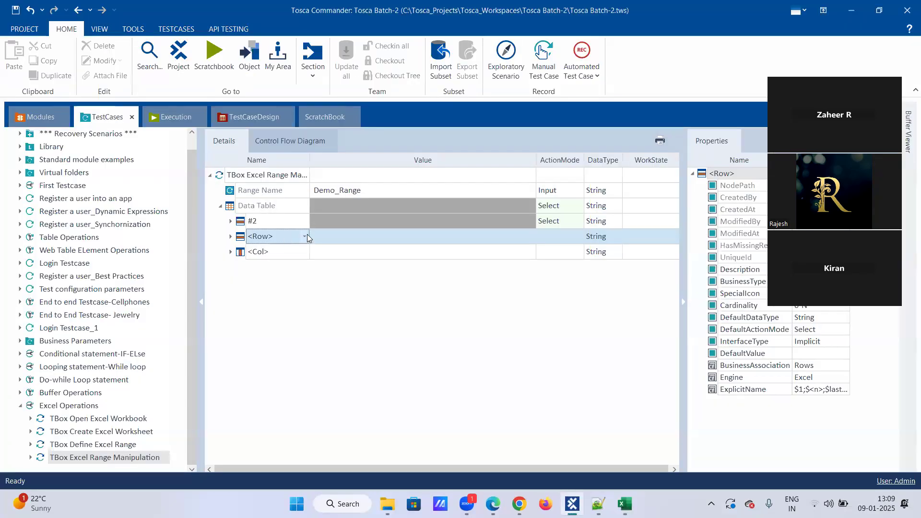
Step: Rename the <Row> placeholder to $3 and inspect its entries under row #2
click(289, 234)
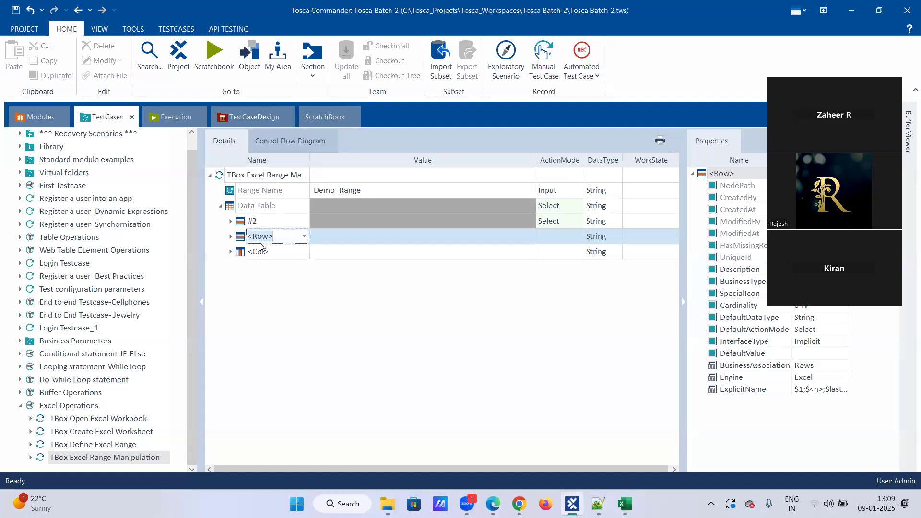
key(ctrl+a)
text($3)
key(Return)
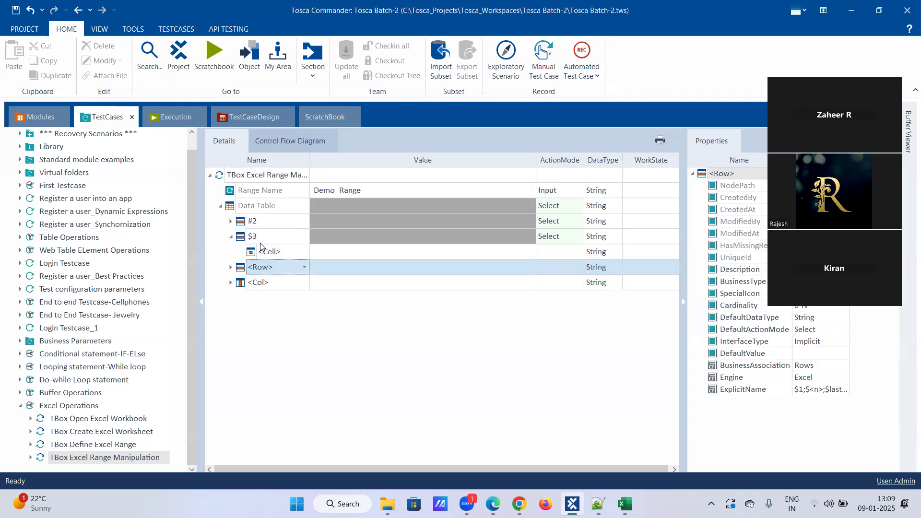
click(340, 246)
click(345, 238)
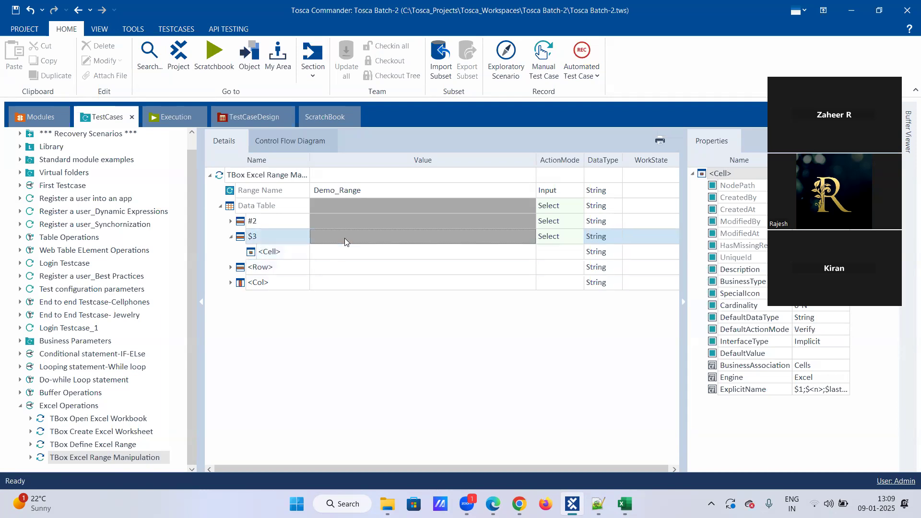
click(344, 238)
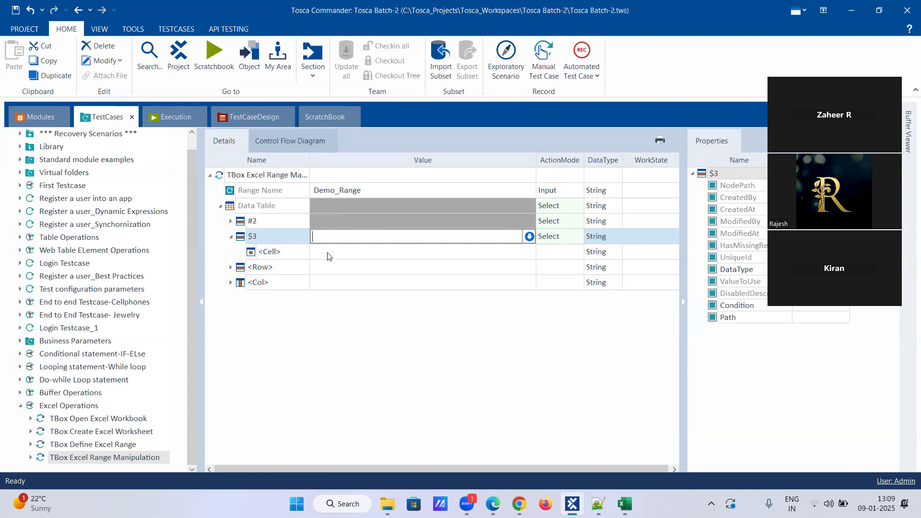
click(330, 246)
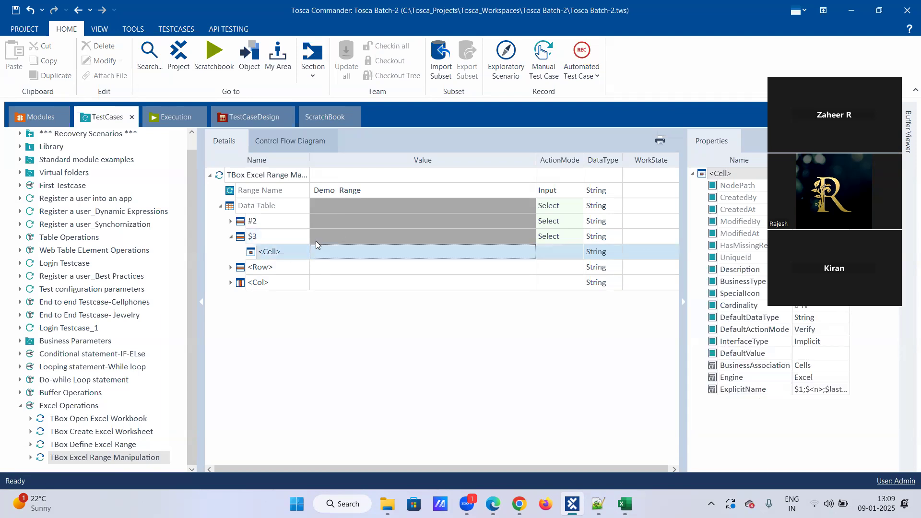
click(231, 237)
click(230, 237)
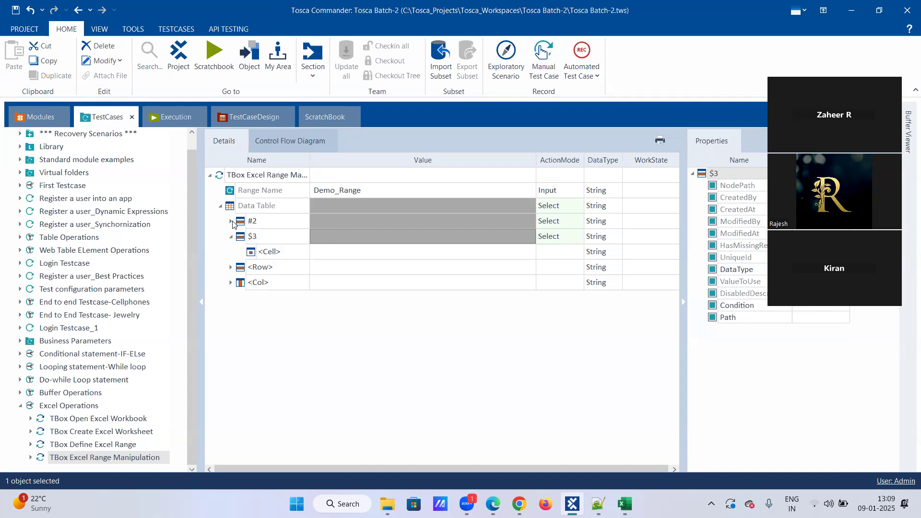
click(231, 221)
Step: Delete the mistaken $3 row entry
right_click(255, 249)
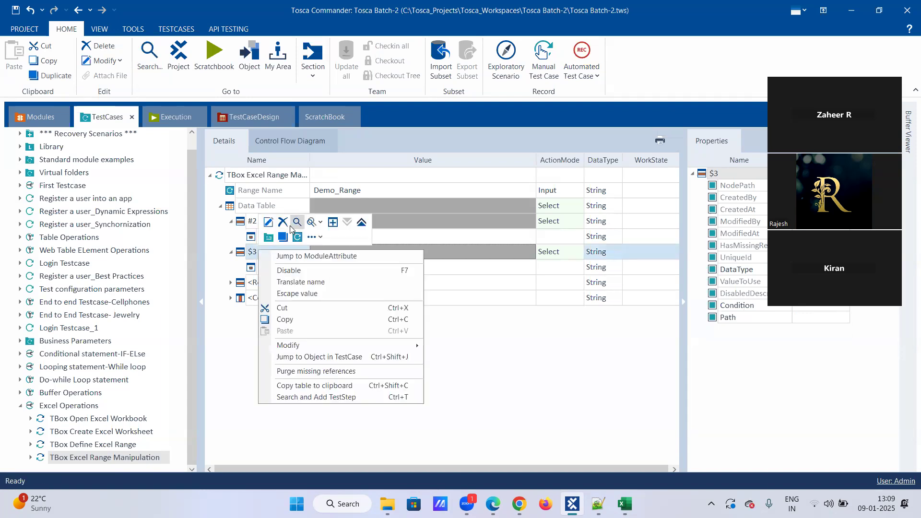
key(Escape)
click(287, 225)
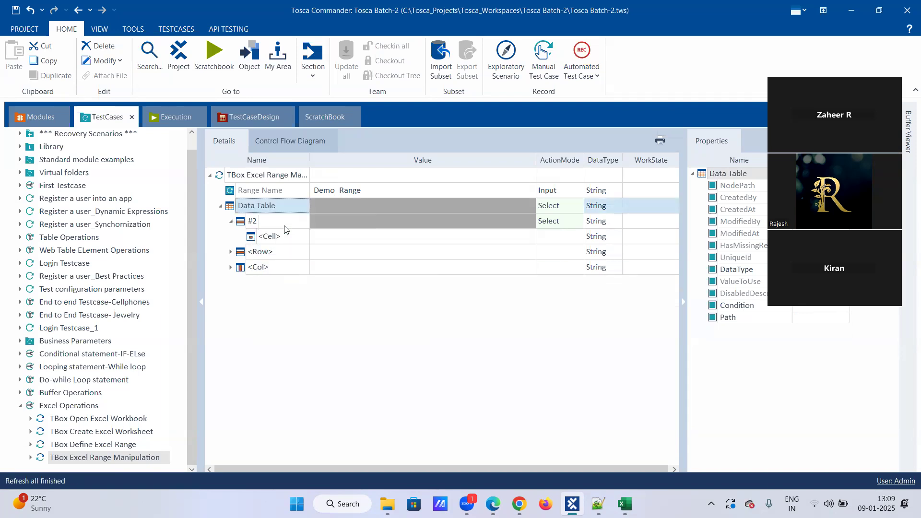
Step: Name the cell under row #2 $3 and enter Bangalore as its value
click(284, 237)
click(299, 238)
drag(299, 237, 232, 238)
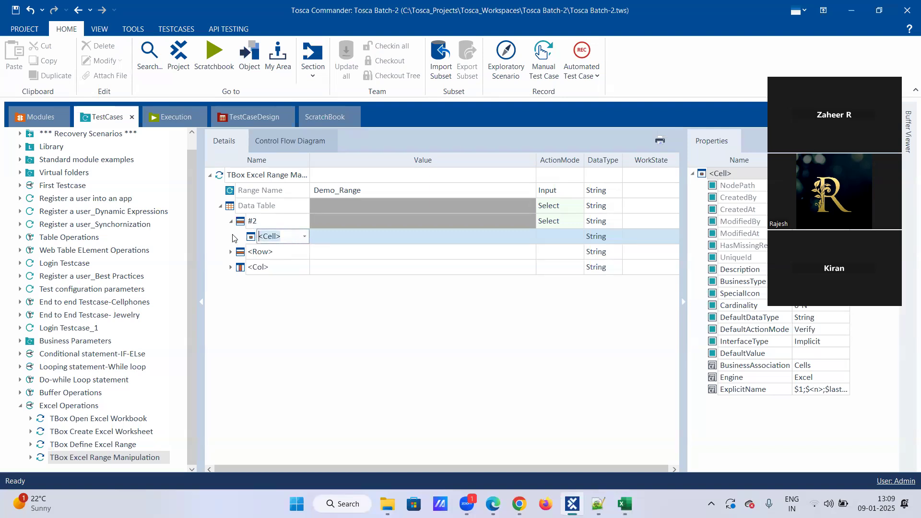
text($3)
key(Return)
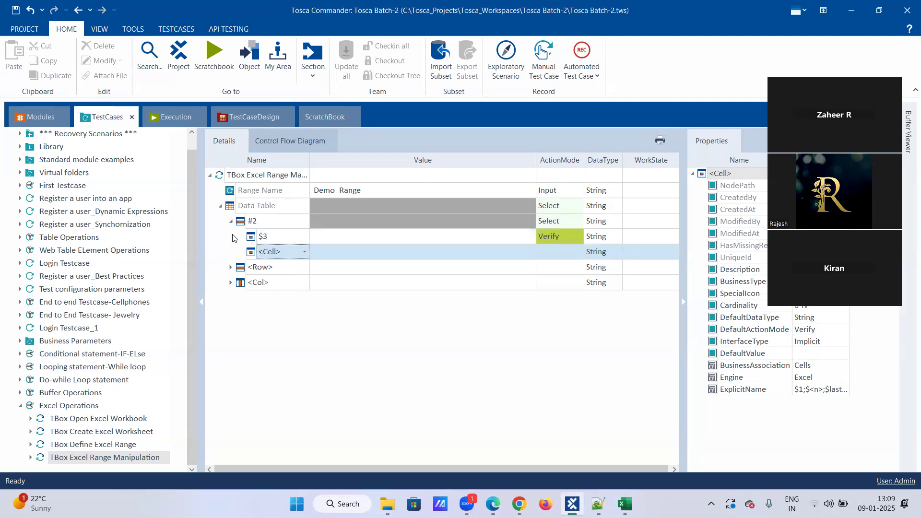
click(343, 239)
click(344, 239)
text(Bangalore)
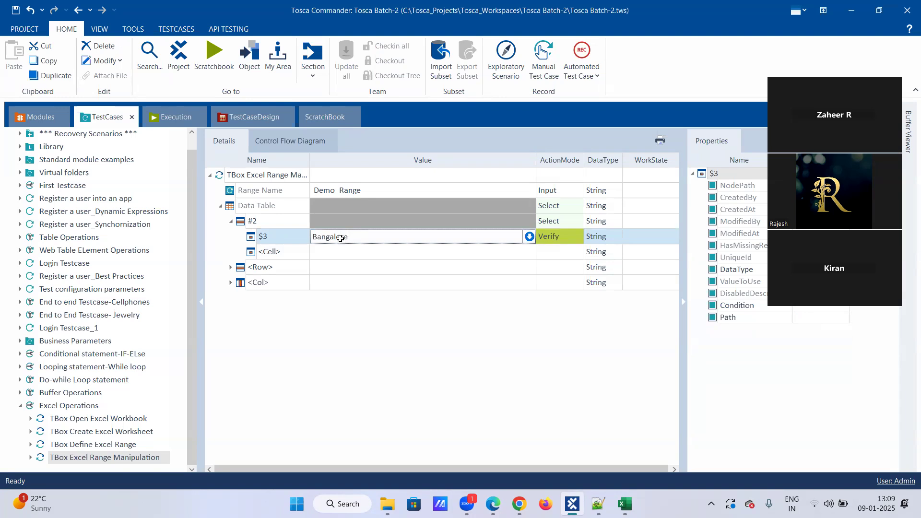
Step: Check the spelling of bangalore in Excel cell E8
key(alt+Tab)
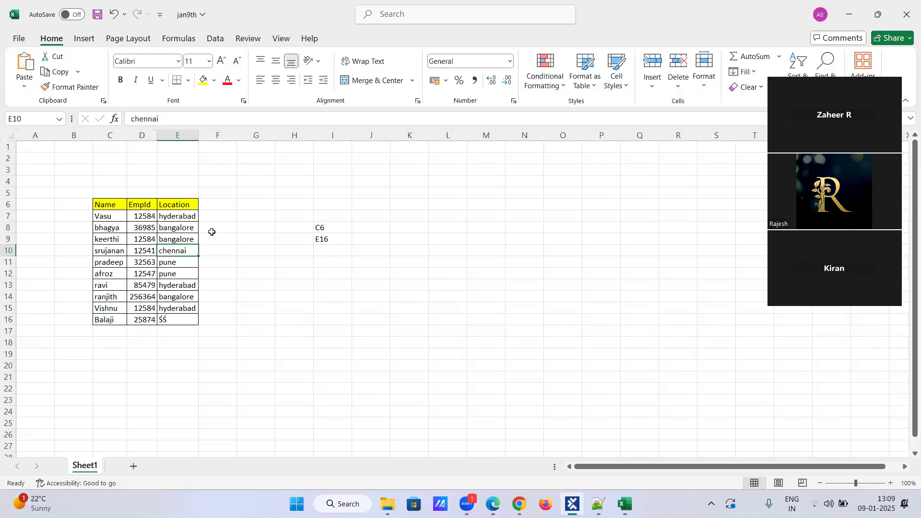
click(174, 229)
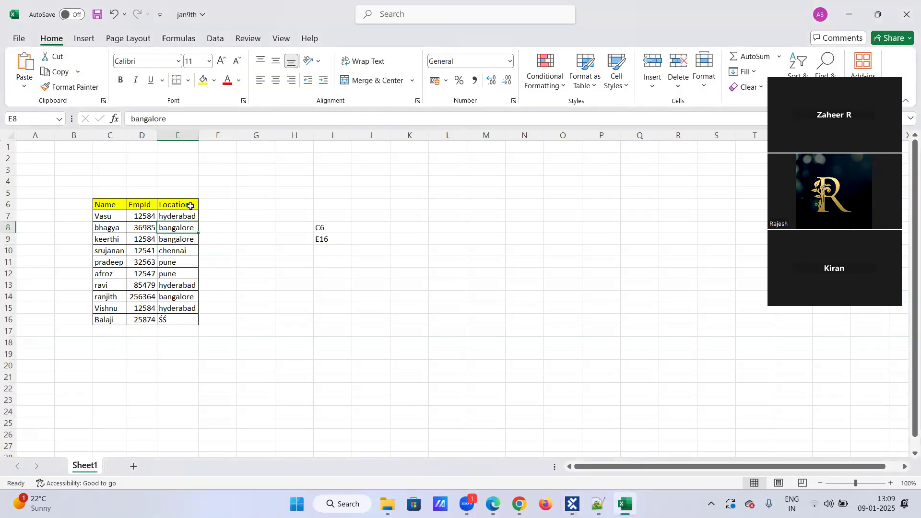
key(alt+Tab)
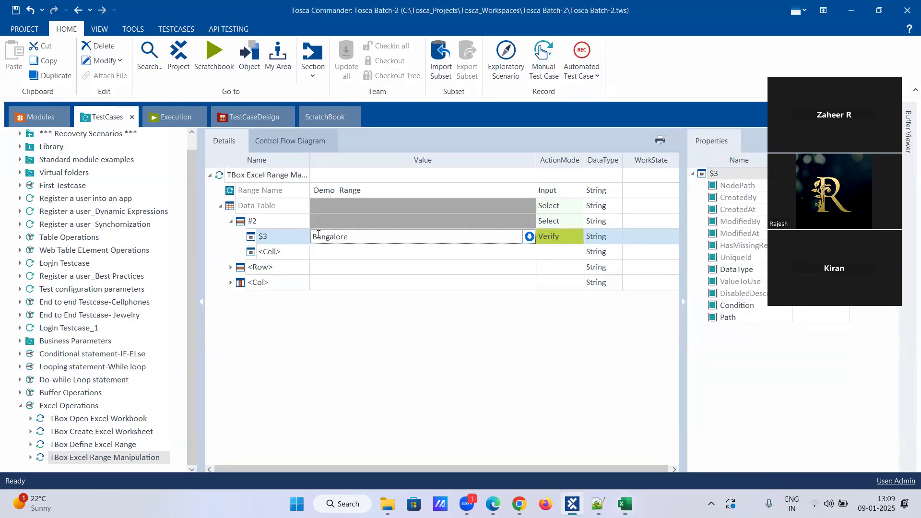
Step: Change the $3 value from Bangalore to lowercase bangalore
key(BackSpace)
text(b)
click(549, 236)
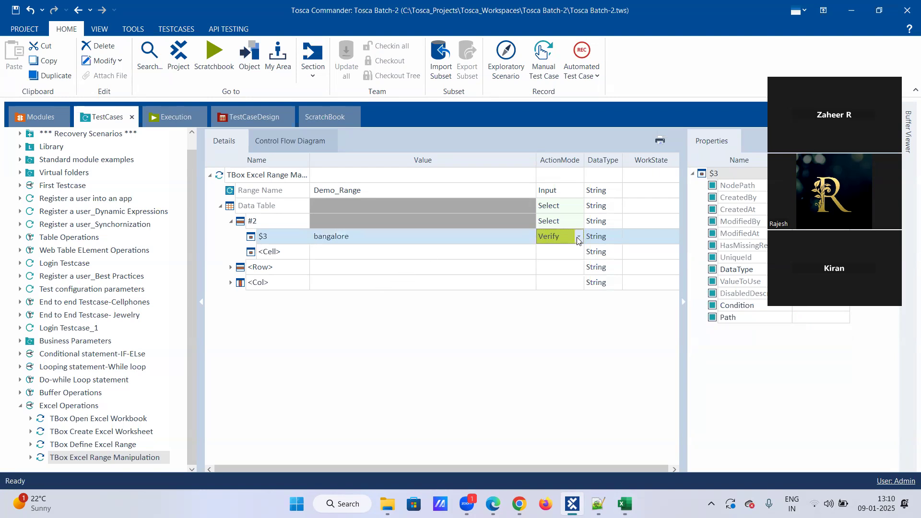
Step: Leave the $3 cell's action mode set to Verify
click(579, 237)
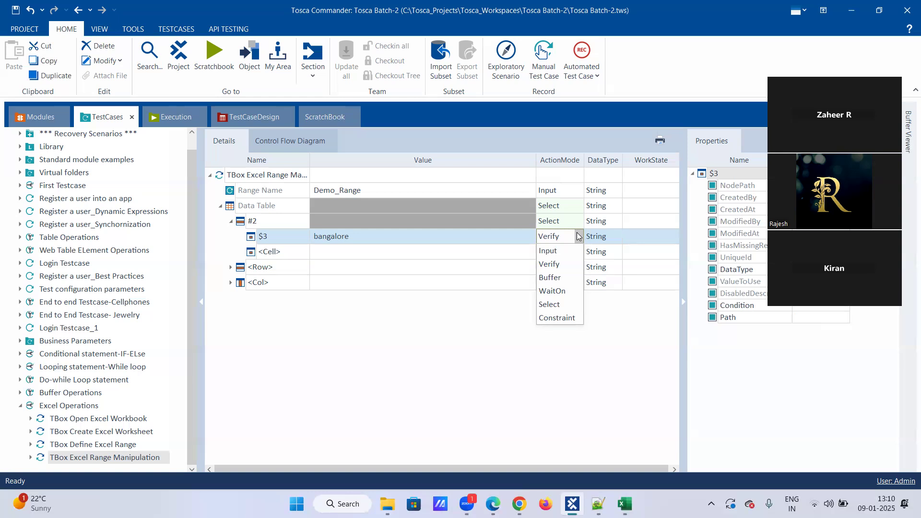
click(579, 235)
click(578, 236)
click(577, 236)
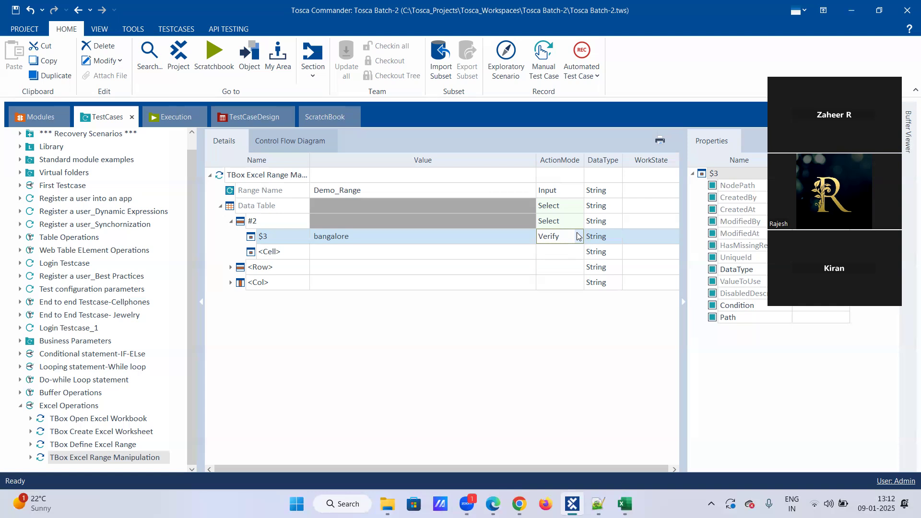
Step: Set the $3 cell holding bangalore to the Constraint action mode
key(Tab)
click(575, 238)
click(579, 236)
click(565, 317)
click(447, 245)
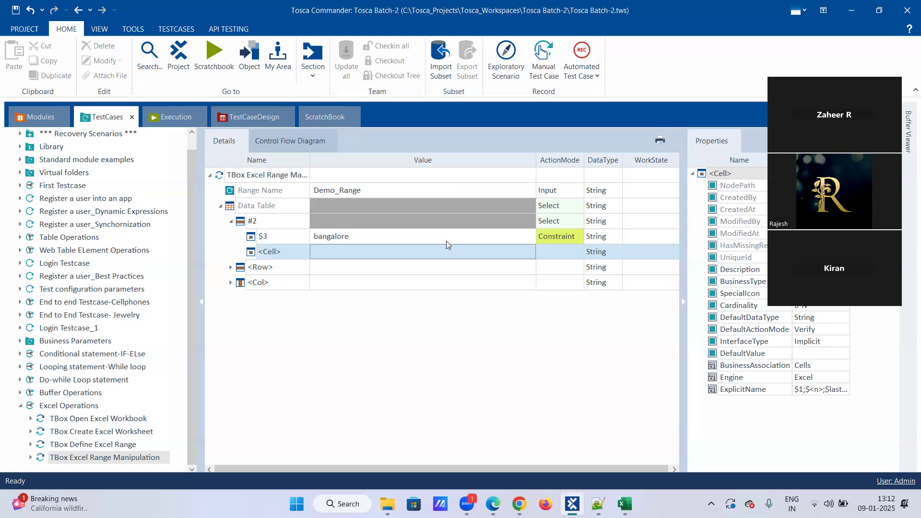
click(300, 254)
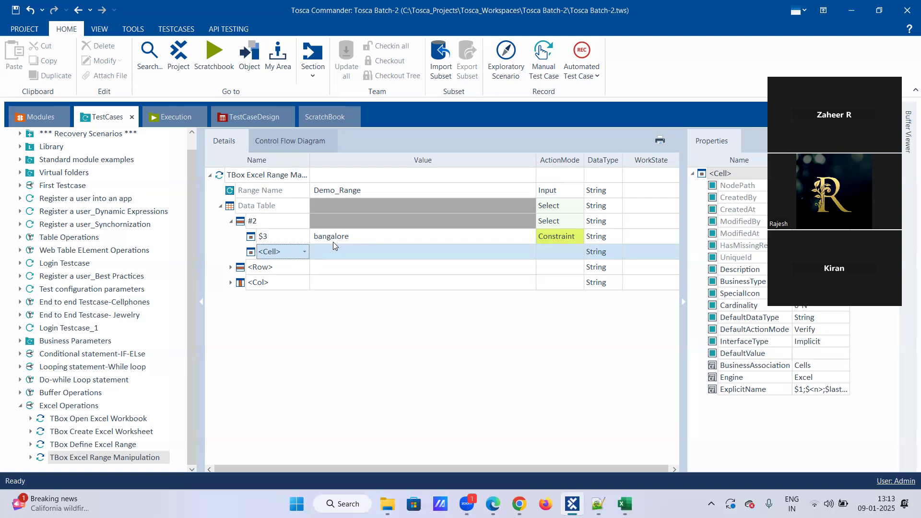
Step: Name the new cell $1, checking the jan9th workbook for reference
click(304, 252)
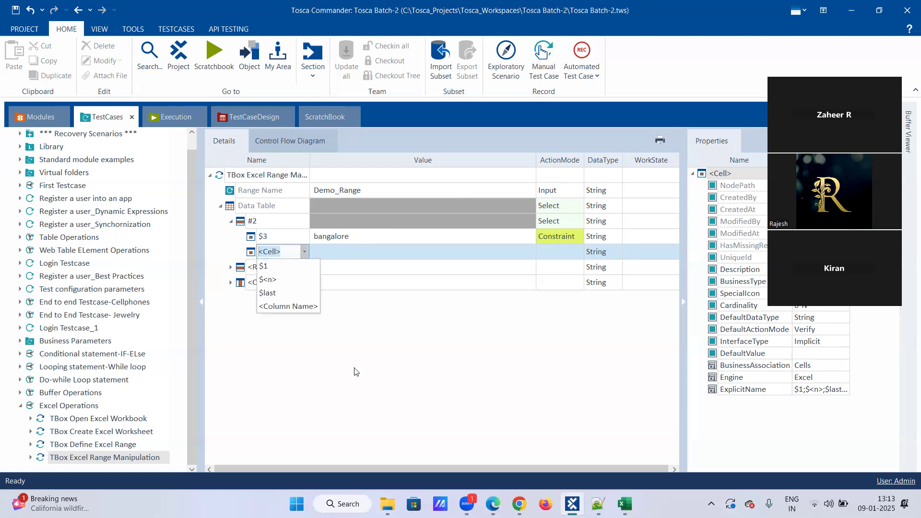
click(625, 504)
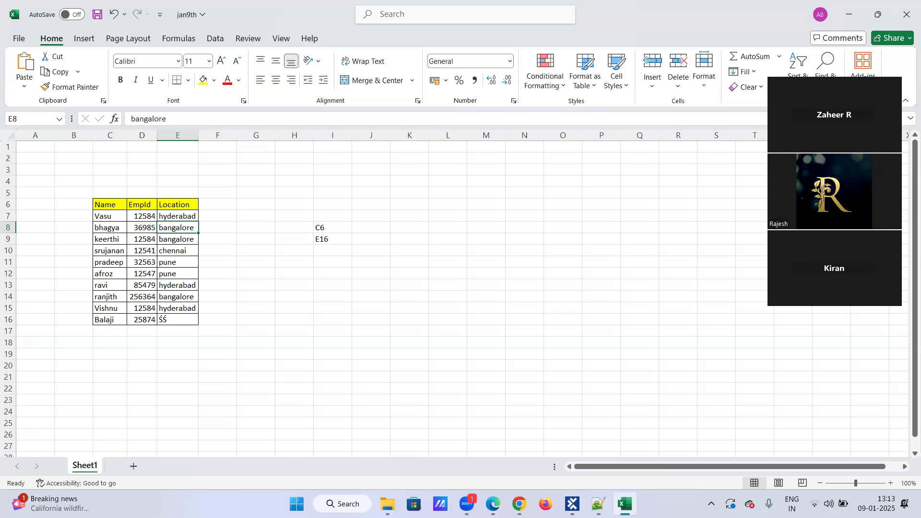
key(alt+Tab)
click(290, 252)
key(Delete)
text($1)
key(Return)
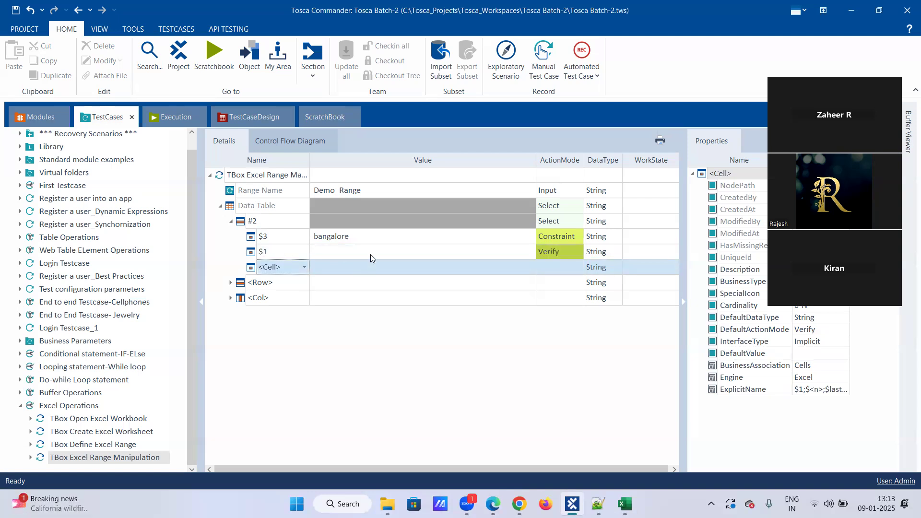
Step: Give $1 the value Second_name and set its action mode to Buffer
click(372, 254)
click(372, 253)
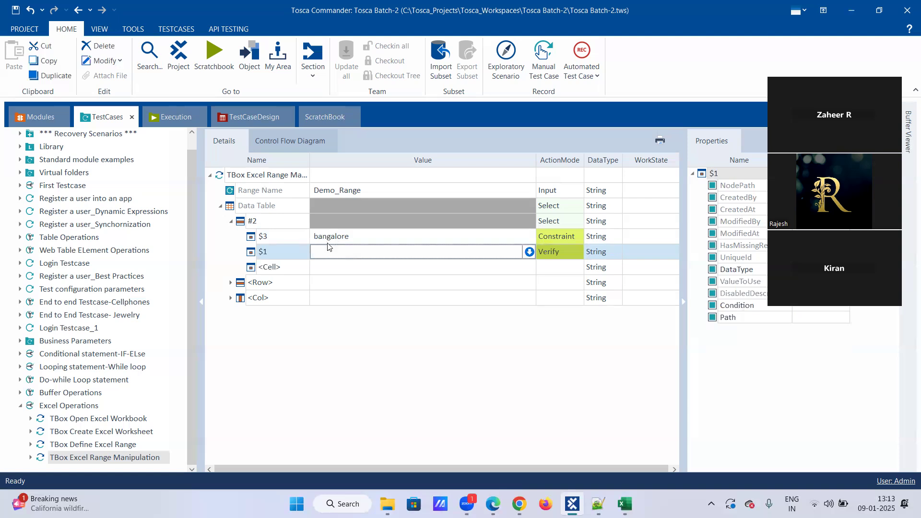
text(Sel)
text(ond)
text(_name)
key(Return)
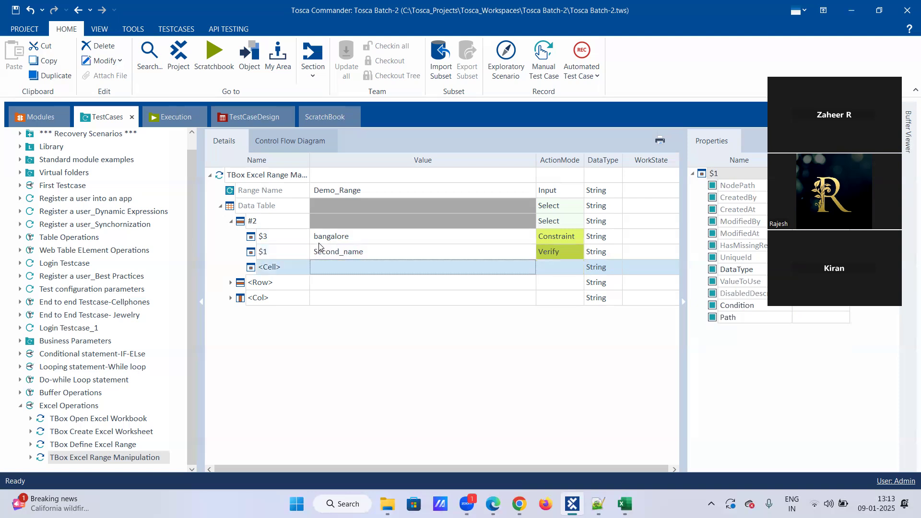
click(569, 253)
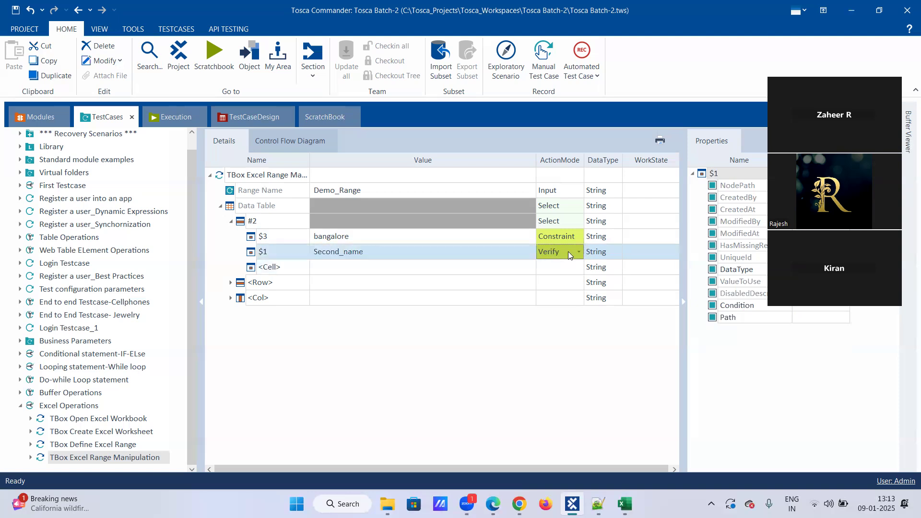
click(579, 251)
click(551, 292)
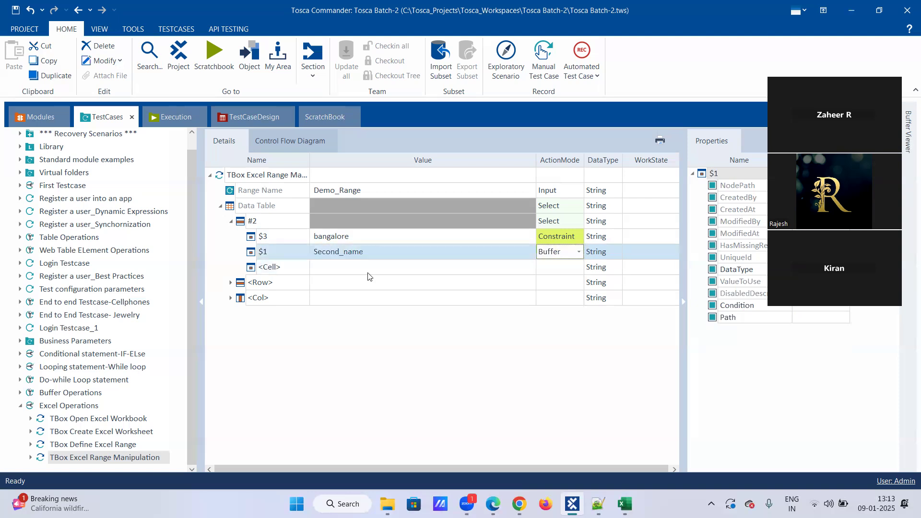
Step: Start editing the next empty cell row, glancing at the jan9th workbook again
click(286, 273)
click(288, 272)
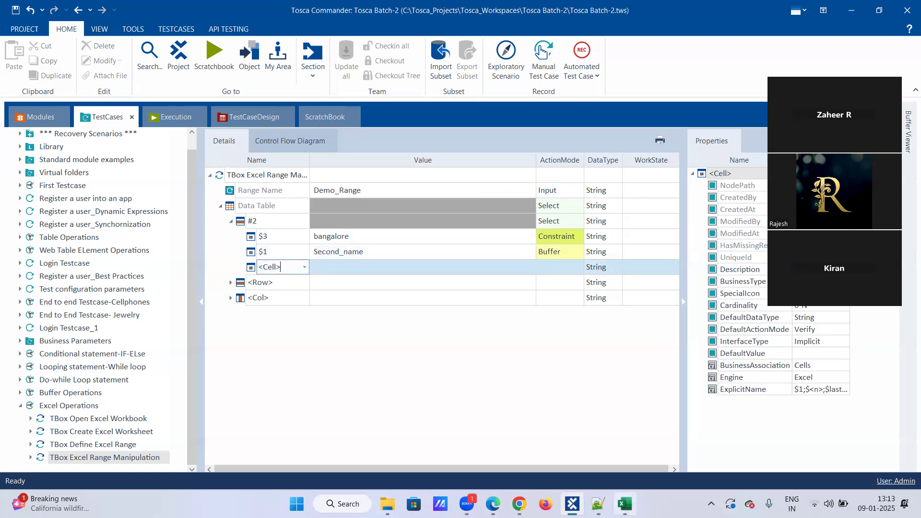
key(alt+Tab)
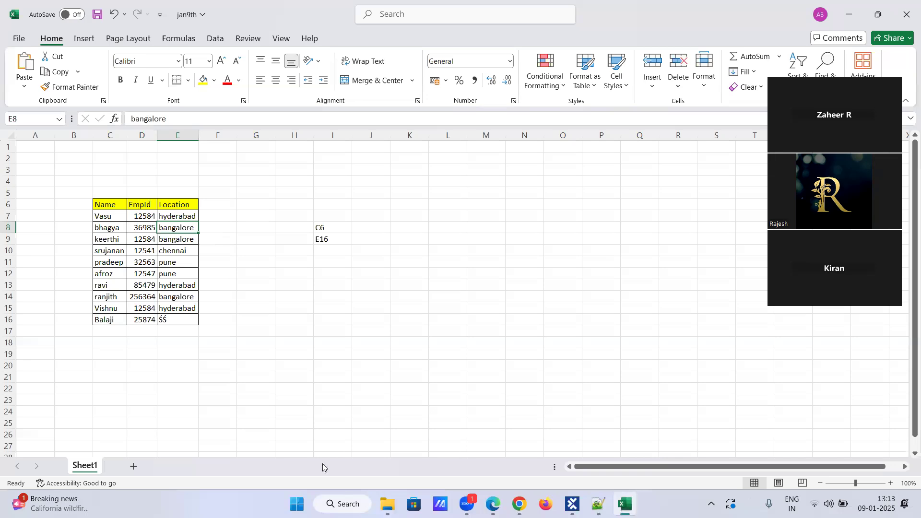
key(alt+Tab)
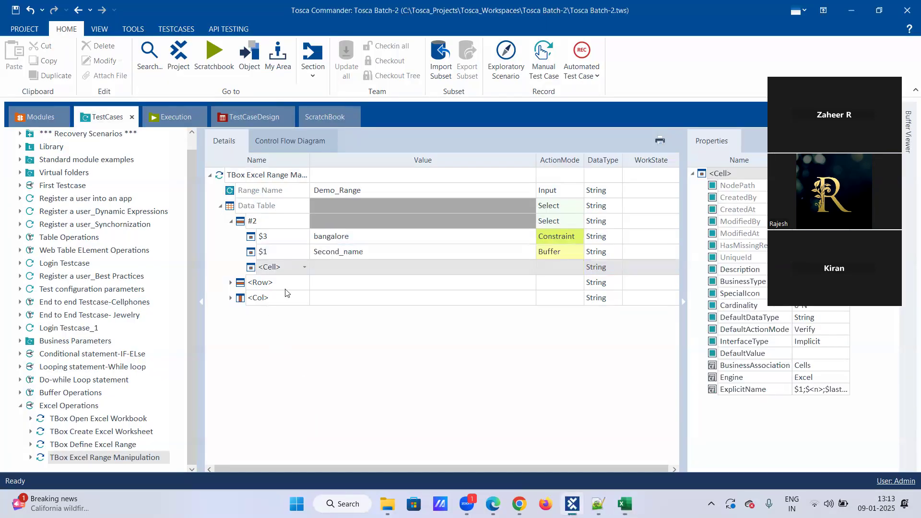
Step: Name the new cell $2 and enter emp_id as its value
key(Down)
key(Down)
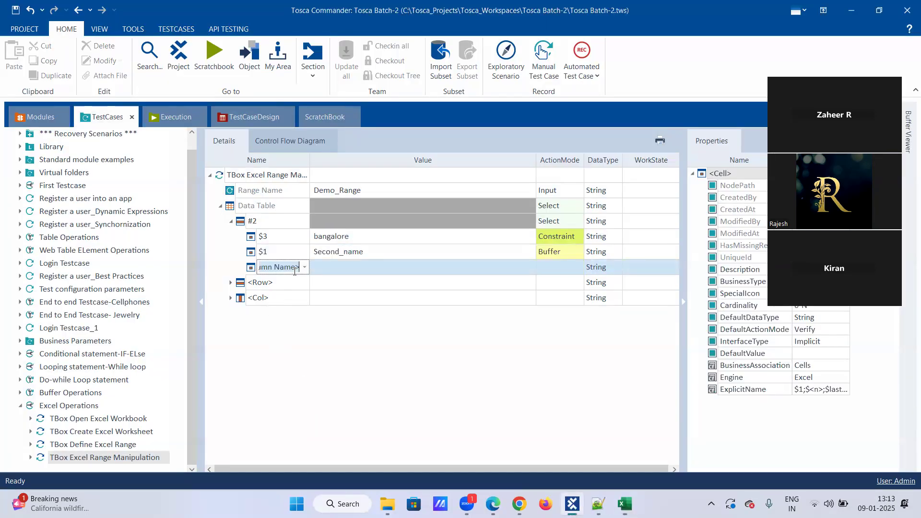
key(BackSpace)
text($2)
key(Return)
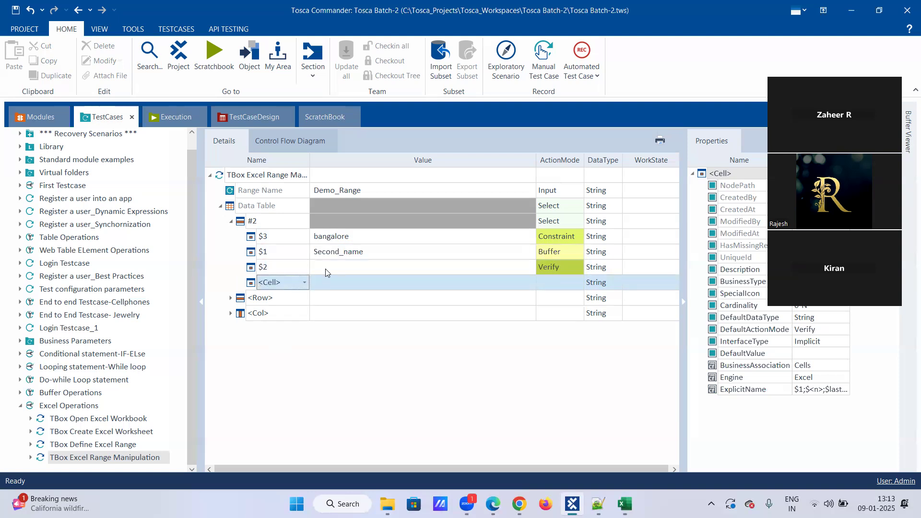
click(326, 269)
click(325, 268)
text(emp_id)
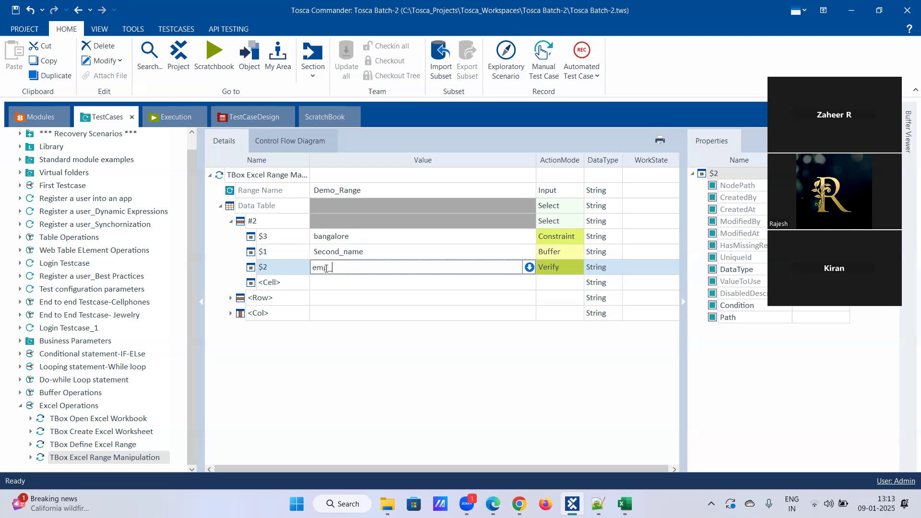
Step: Set the $2 cell's action mode to Buffer
click(574, 264)
click(577, 268)
click(550, 308)
click(463, 283)
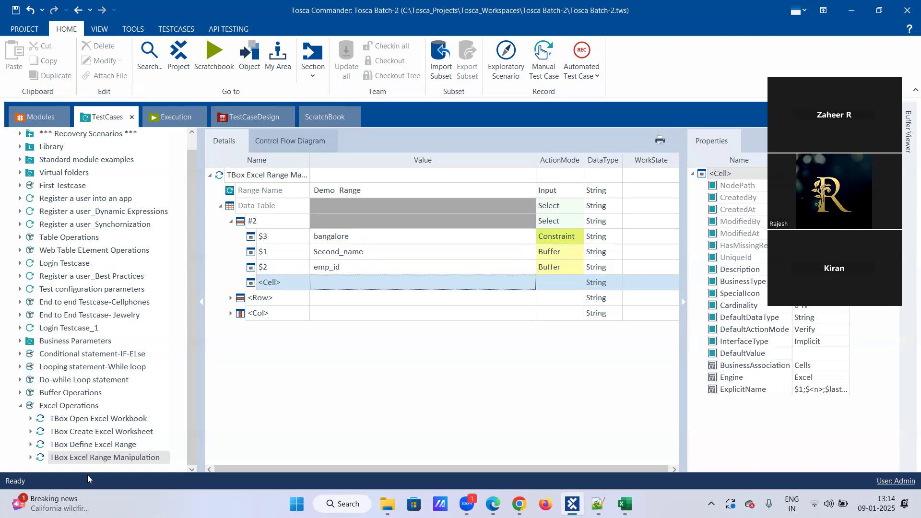
right_click(110, 433)
Step: Disable the TBox Create Excel Worksheet step with the default reason
click(144, 378)
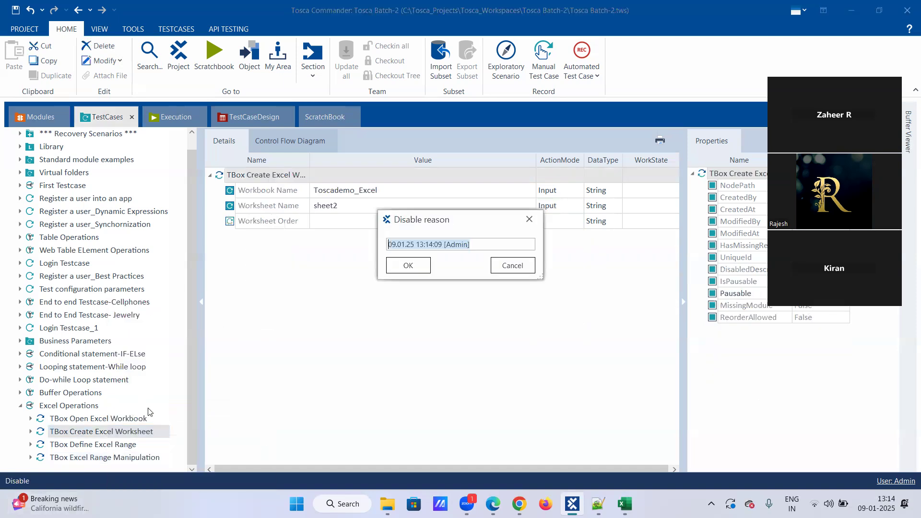
click(408, 265)
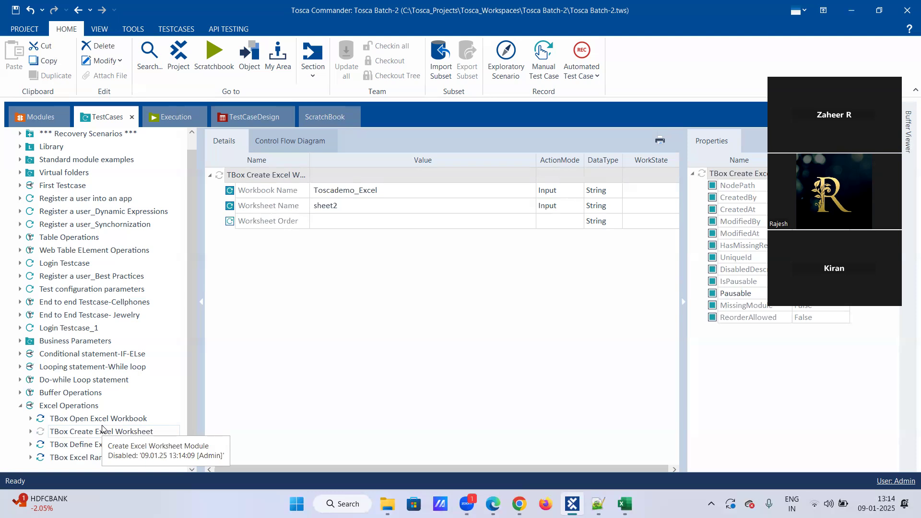
click(103, 430)
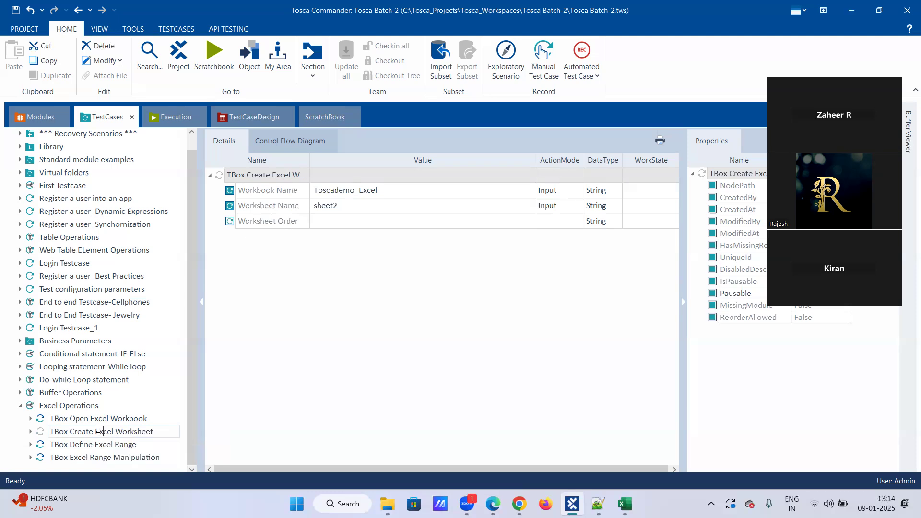
Step: Review the Define Excel Range and Open Excel Workbook steps, including the jan9th.xlsx path
click(148, 444)
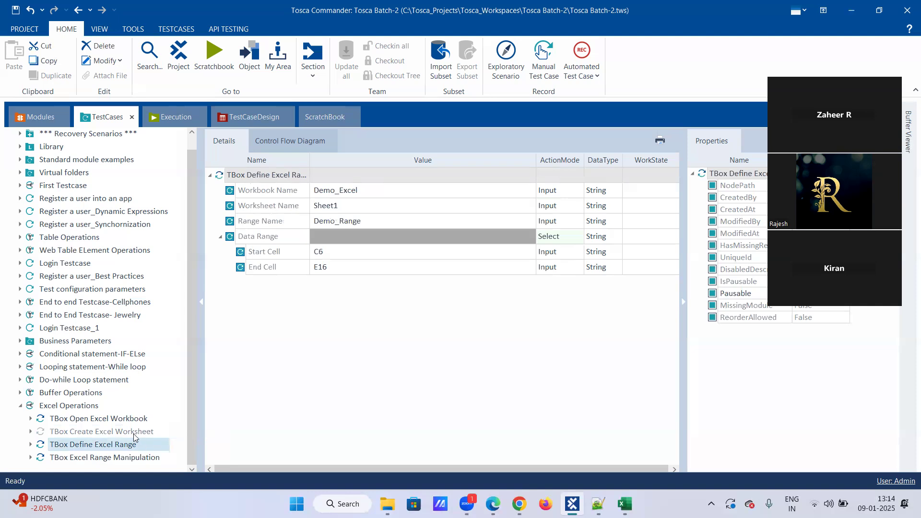
click(94, 418)
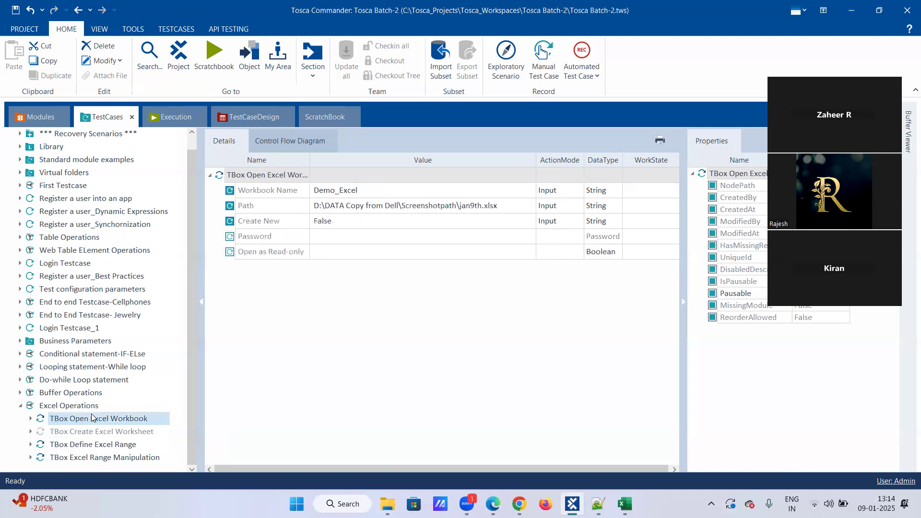
click(344, 224)
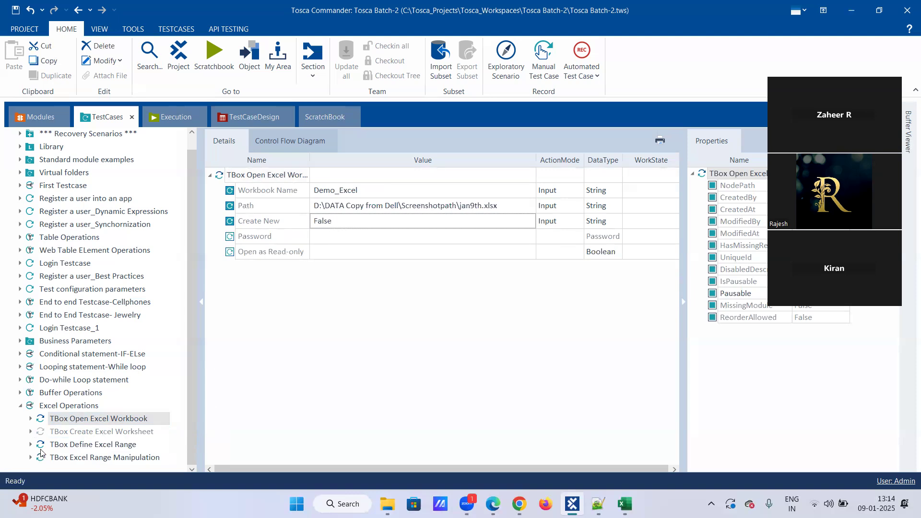
click(63, 444)
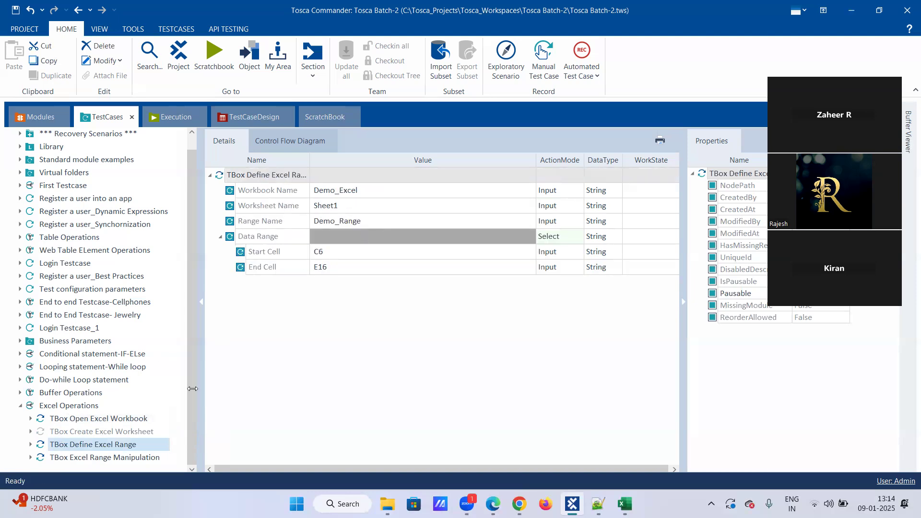
Step: Run the Excel Operations test case in ScratchBook
click(144, 461)
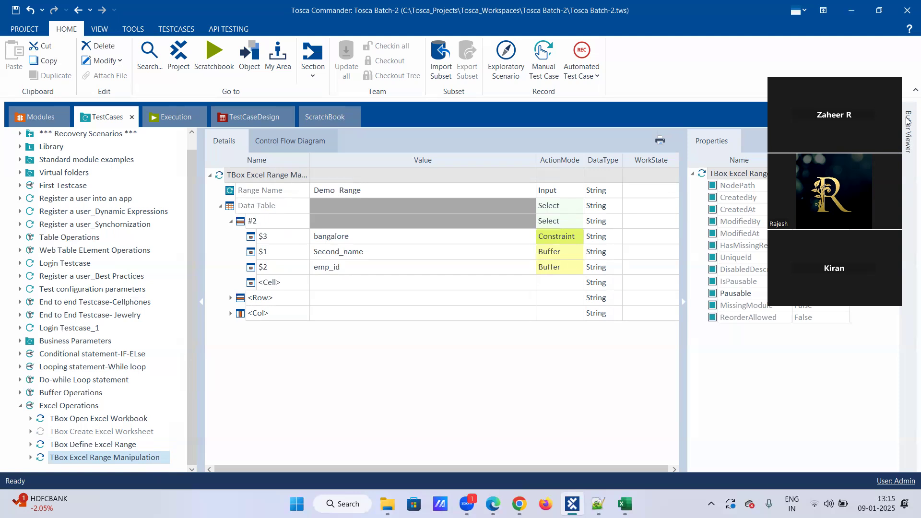
right_click(65, 404)
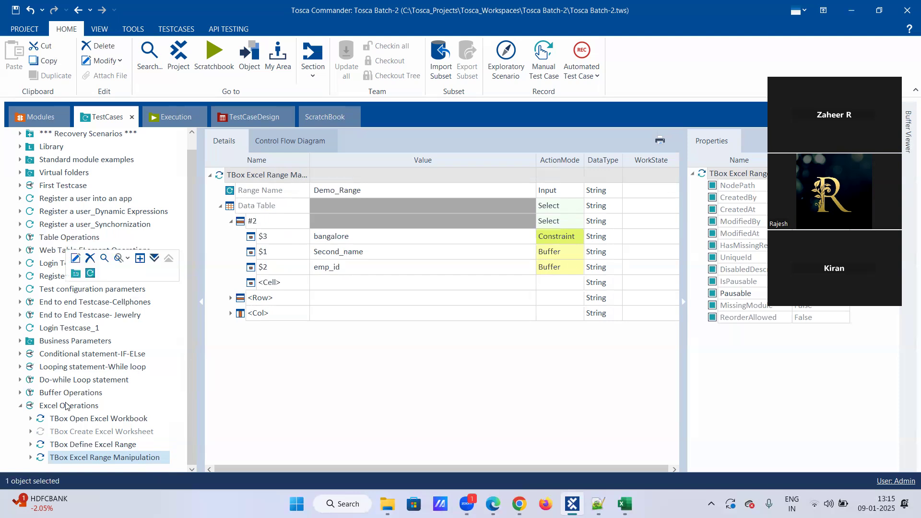
click(154, 332)
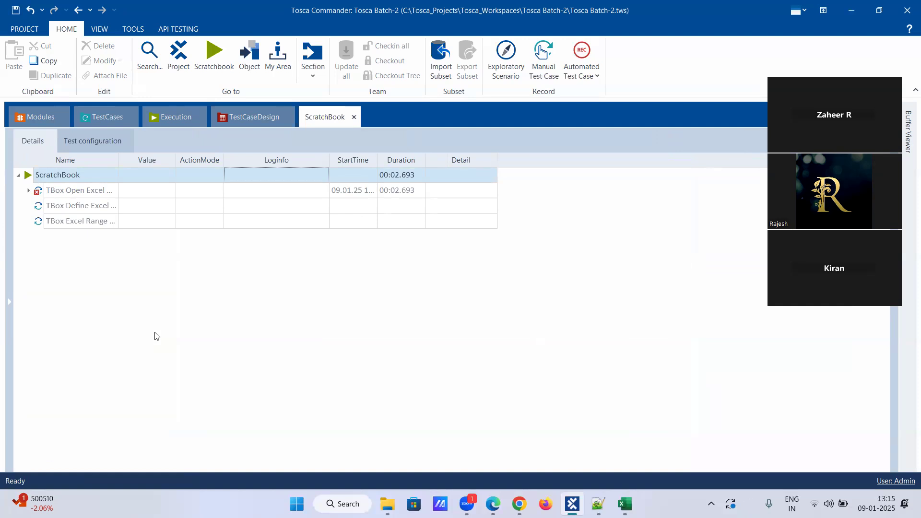
Step: Read the failed Open Excel Workbook log, revisit Excel Operations, then bring up jan9th
click(98, 189)
click(324, 191)
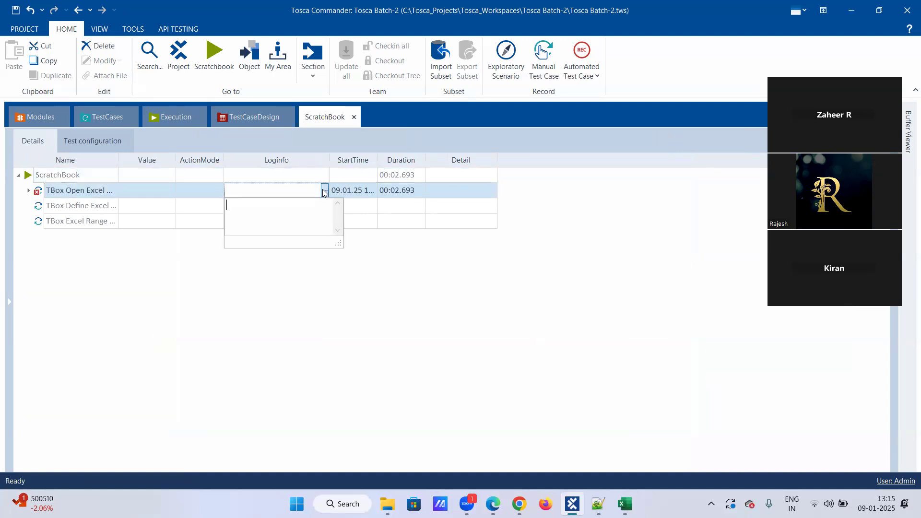
click(200, 282)
click(93, 140)
click(97, 118)
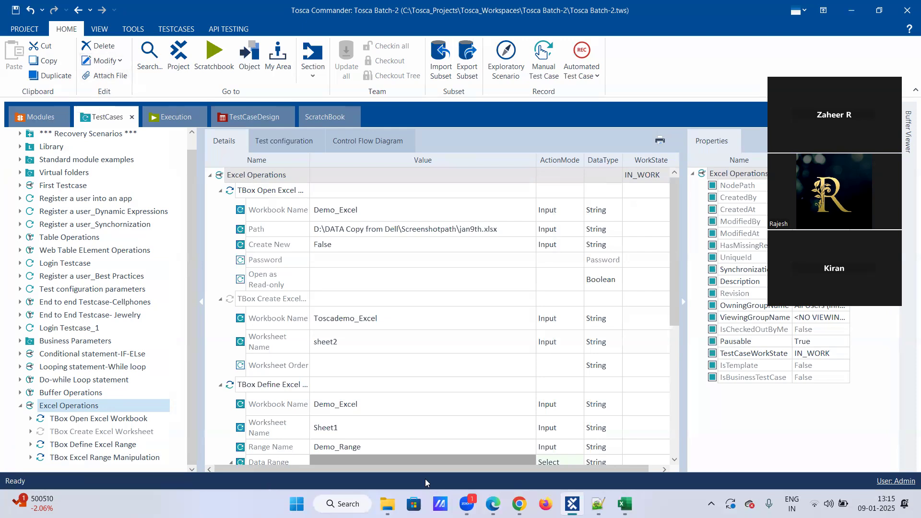
click(624, 503)
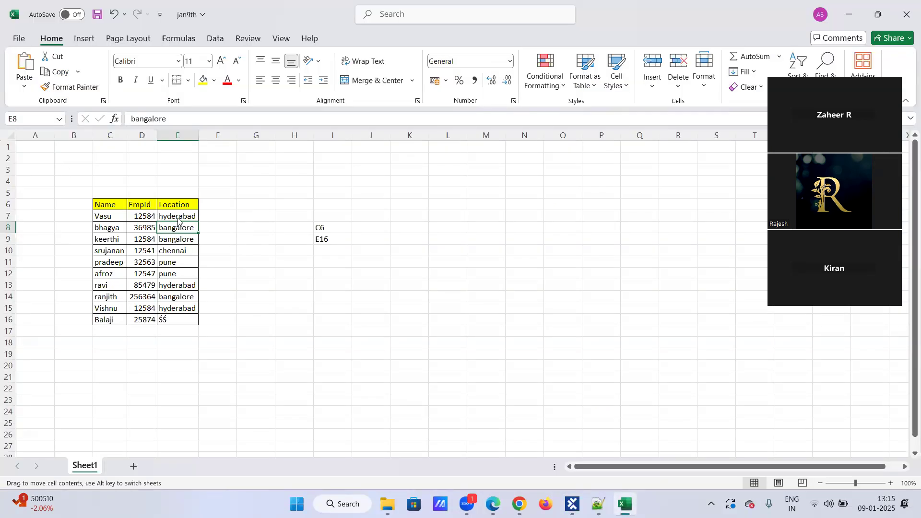
Step: Inspect the hyderabad Location entries in cells E13 and E15
click(181, 288)
click(191, 309)
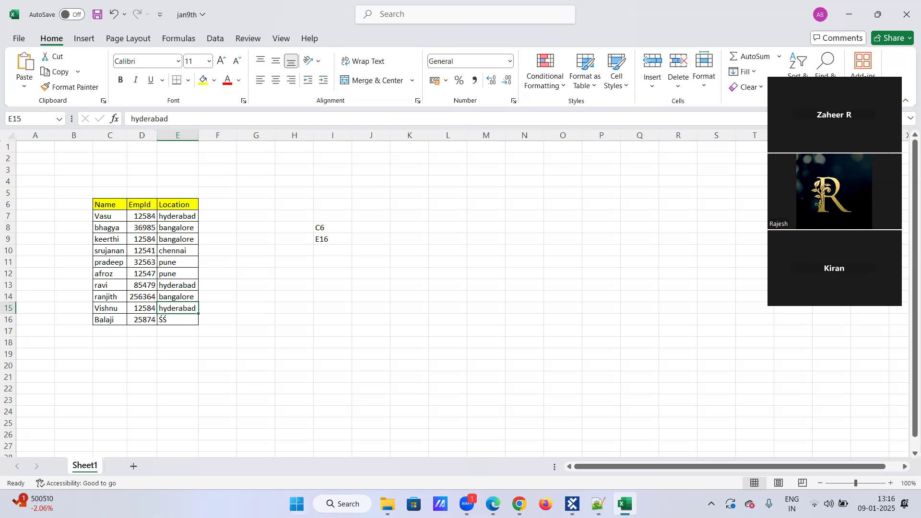
Step: Rename the Excel Range Manipulation data row from #2 to #3
key(alt+Tab)
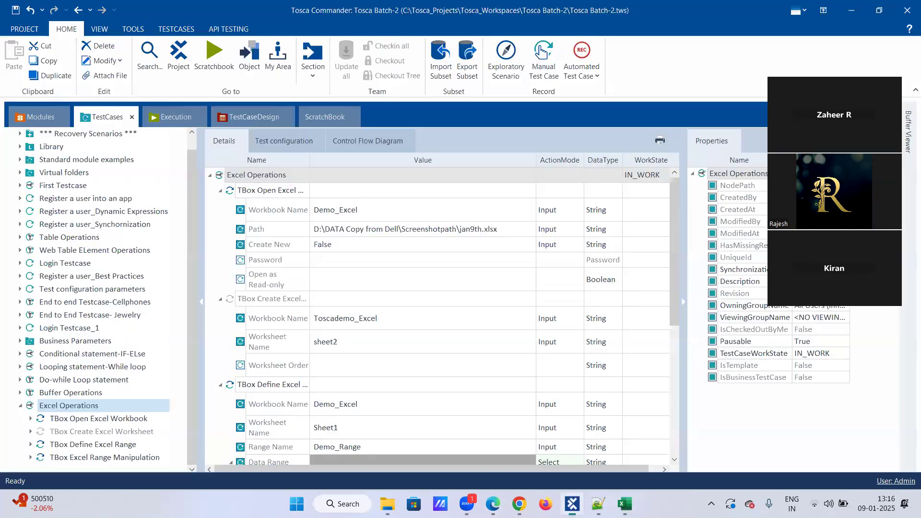
scroll(261, 357, down, 3)
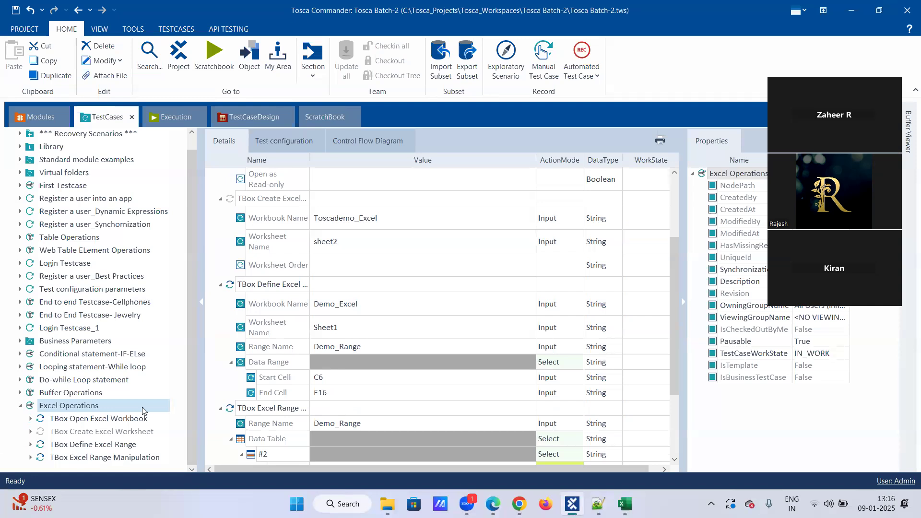
click(117, 458)
click(281, 224)
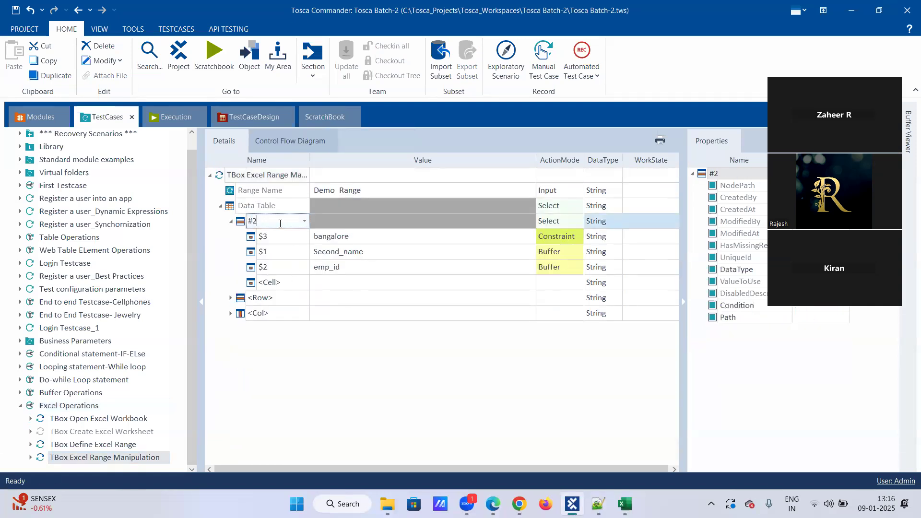
key(BackSpace)
text(3)
key(Return)
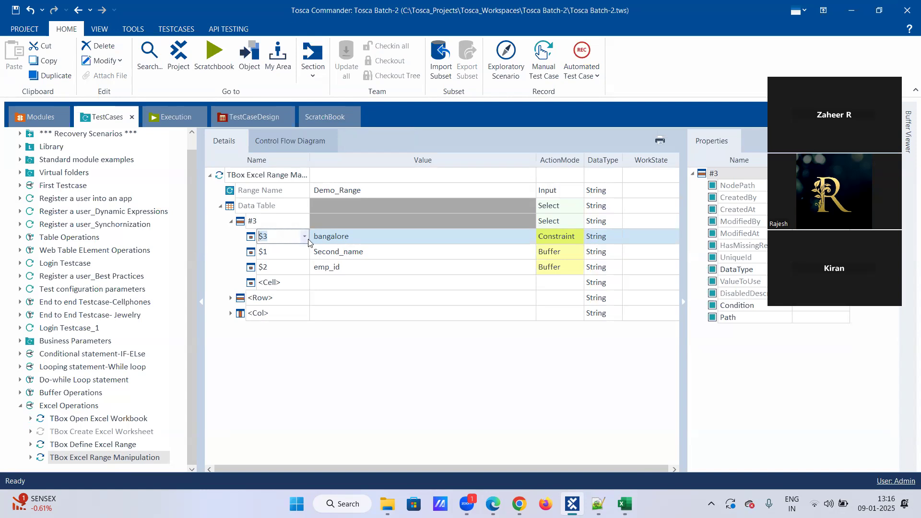
Step: Start replacing bangalore in $3 with hyderaba and copy hyderabad from cell E13
click(355, 237)
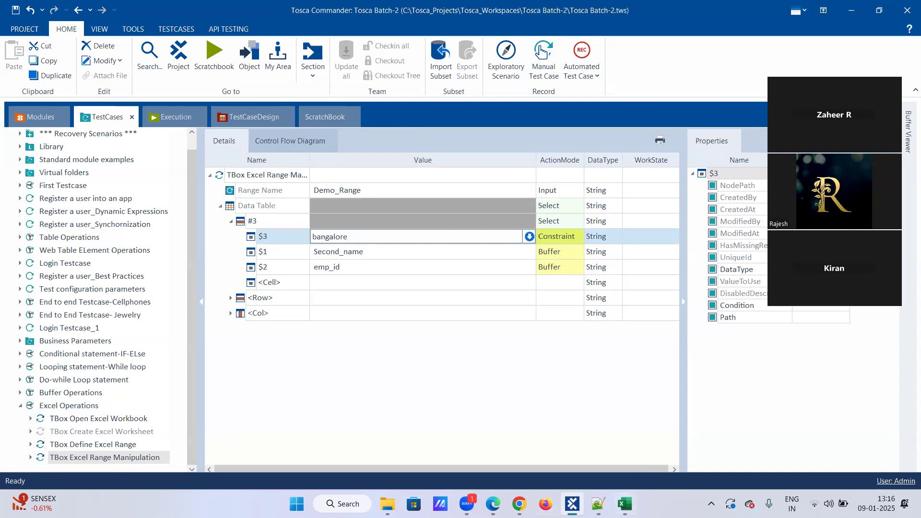
key(alt+Tab)
click(184, 285)
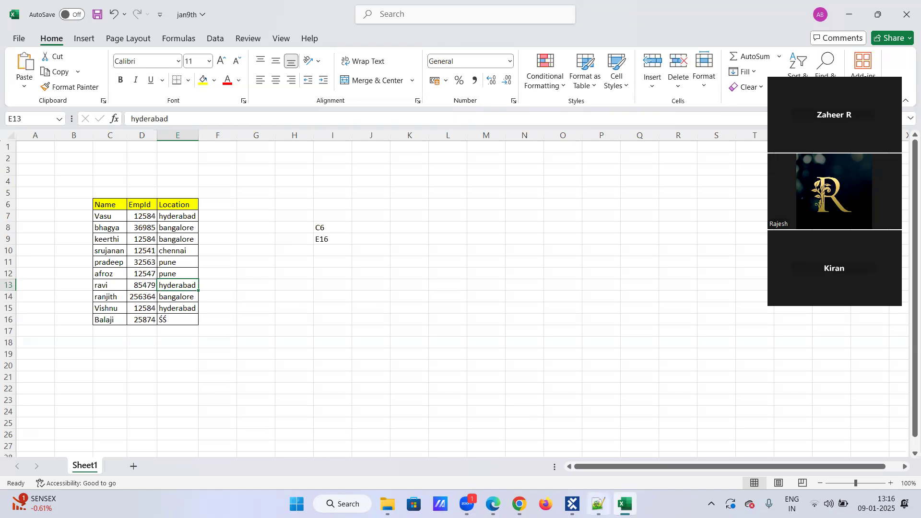
mouse_move(597, 504)
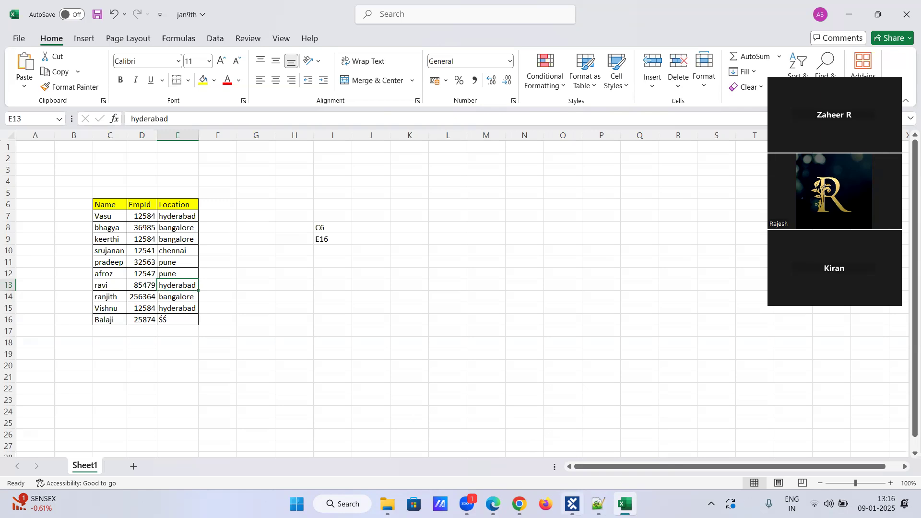
click(572, 504)
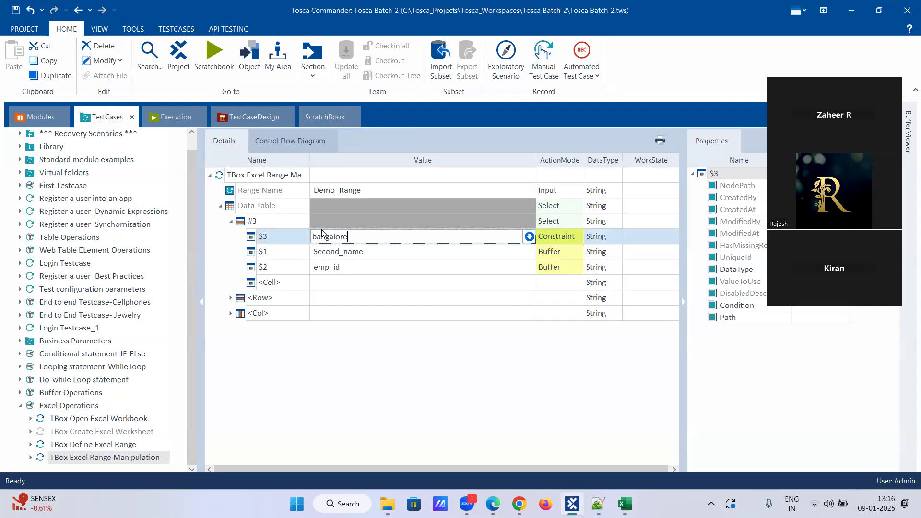
key(BackSpace)
key(BackSpace)
key(BackSpace)
key(BackSpace)
key(BackSpace)
key(BackSpace)
key(BackSpace)
key(BackSpace)
text(hyderaba)
click(625, 504)
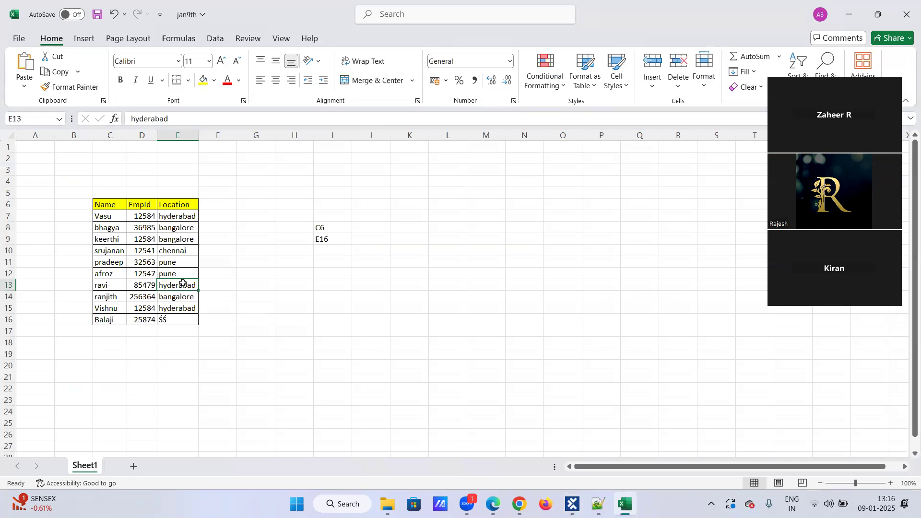
right_click(182, 285)
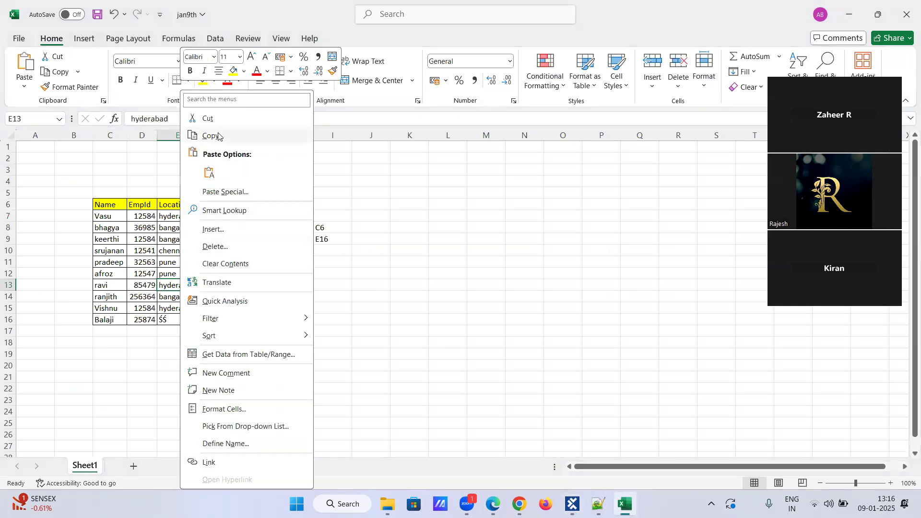
click(210, 136)
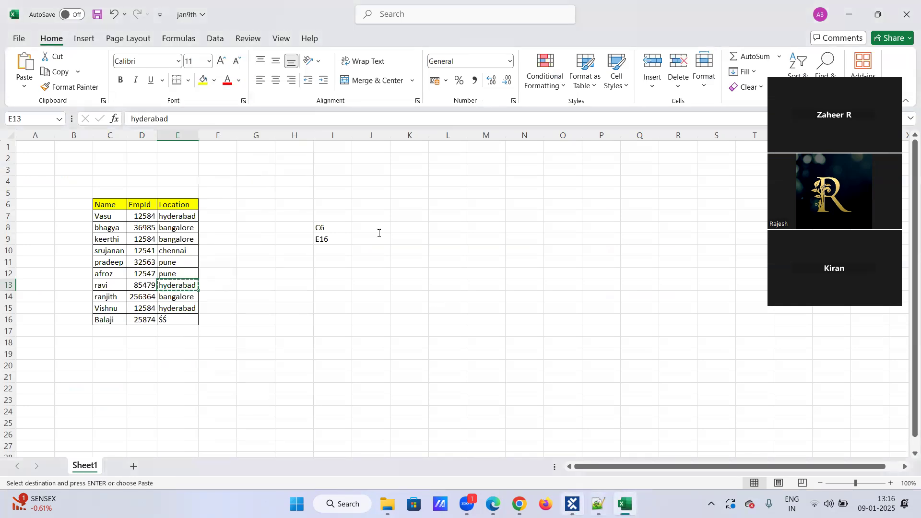
Step: Paste hyderabad into the $3 constraint value
key(alt+Tab)
key(ctrl+a)
key(BackSpace)
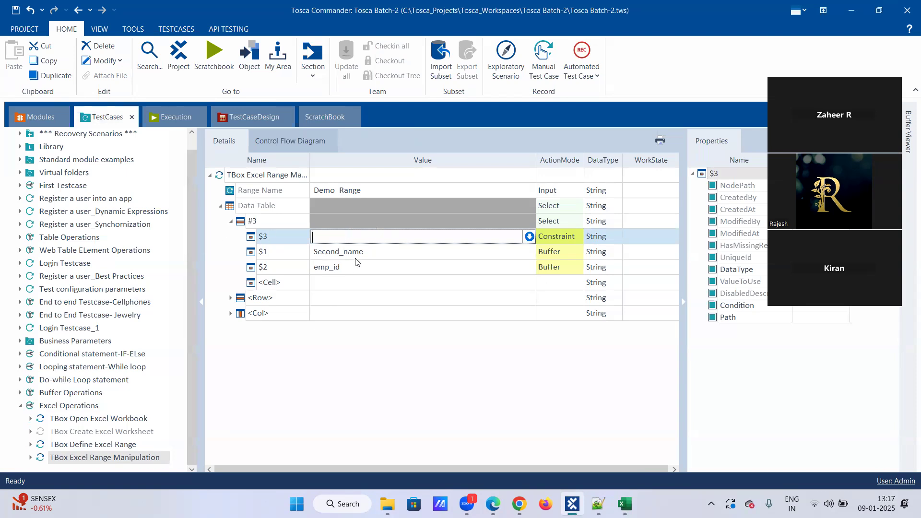
text(v)
click(625, 503)
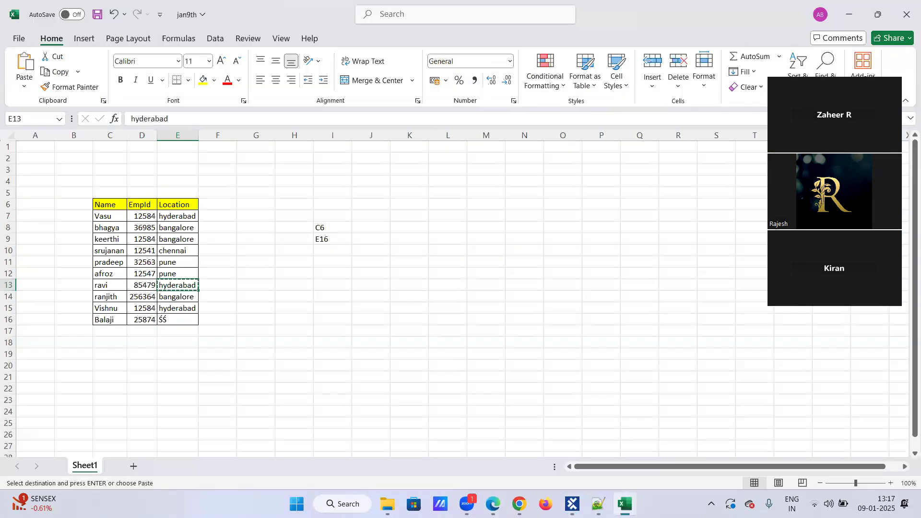
mouse_move(599, 503)
key(alt+Tab)
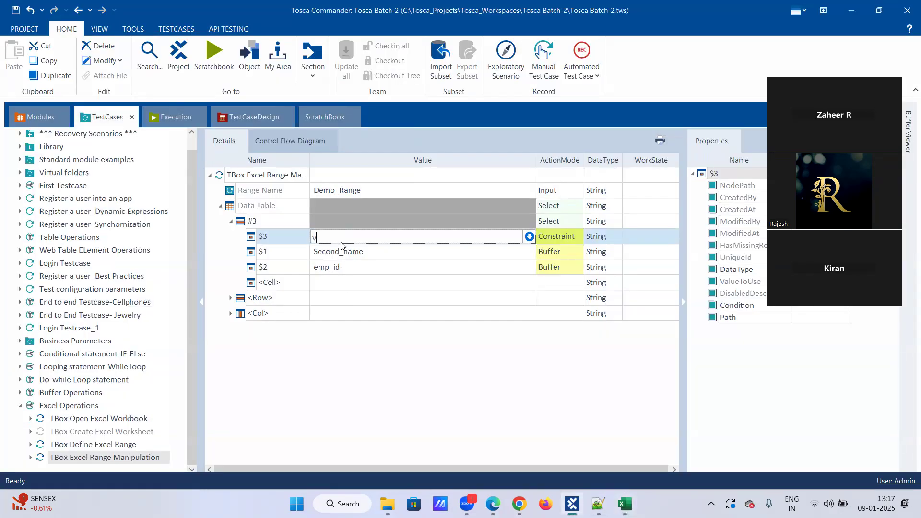
key(BackSpace)
key(ctrl+v)
key(Return)
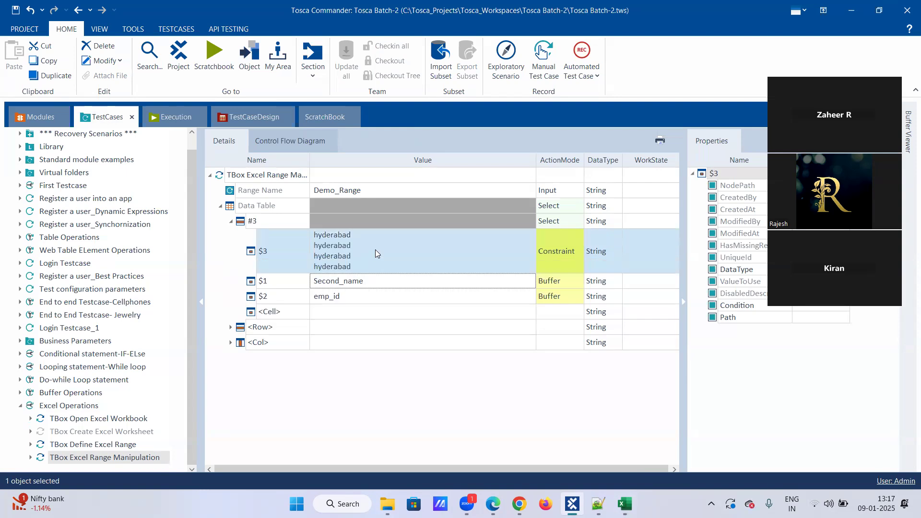
Step: Fix the $3 value so it holds a single hyderabad line
click(344, 241)
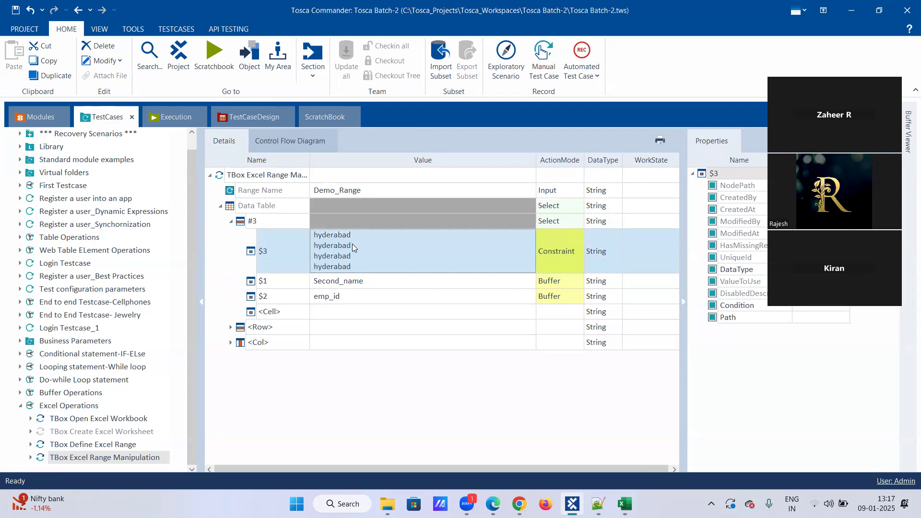
right_click(352, 242)
click(362, 218)
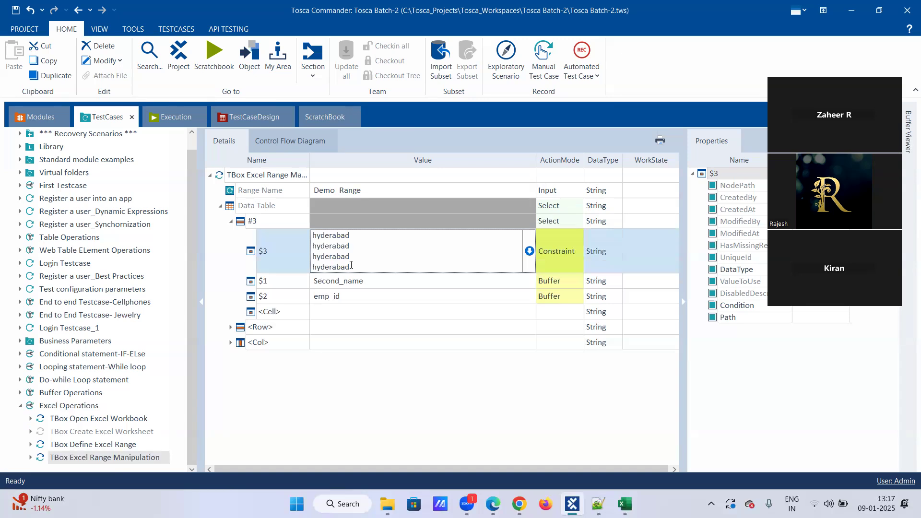
key(BackSpace)
key(BackSpace)
key(BackSpace)
key(BackSpace)
key(BackSpace)
key(BackSpace)
key(BackSpace)
key(BackSpace)
key(BackSpace)
key(BackSpace)
key(BackSpace)
key(BackSpace)
key(BackSpace)
key(BackSpace)
key(BackSpace)
key(BackSpace)
key(BackSpace)
key(BackSpace)
key(BackSpace)
key(BackSpace)
key(BackSpace)
key(BackSpace)
key(BackSpace)
key(BackSpace)
key(BackSpace)
key(BackSpace)
key(BackSpace)
key(BackSpace)
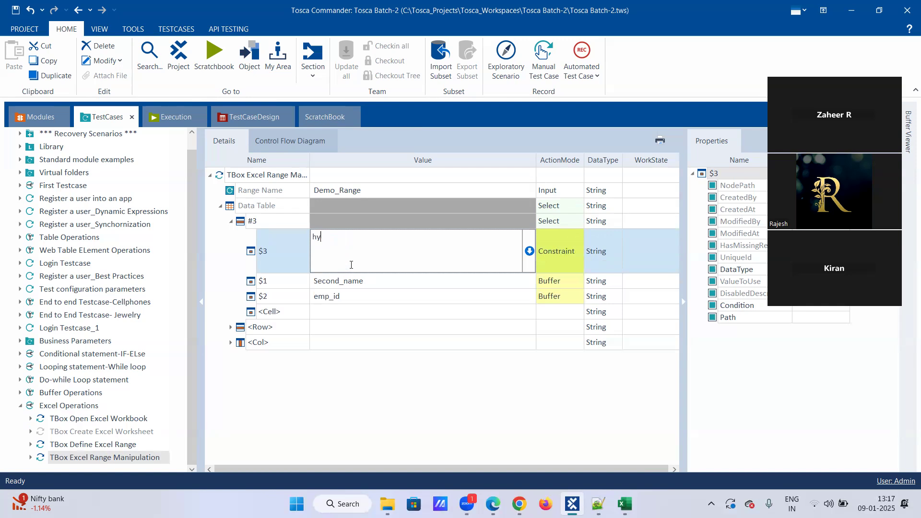
key(ctrl+v)
click(409, 330)
Step: Change the $1 buffer to third_name and the $2 buffer to emp_id_3
click(377, 254)
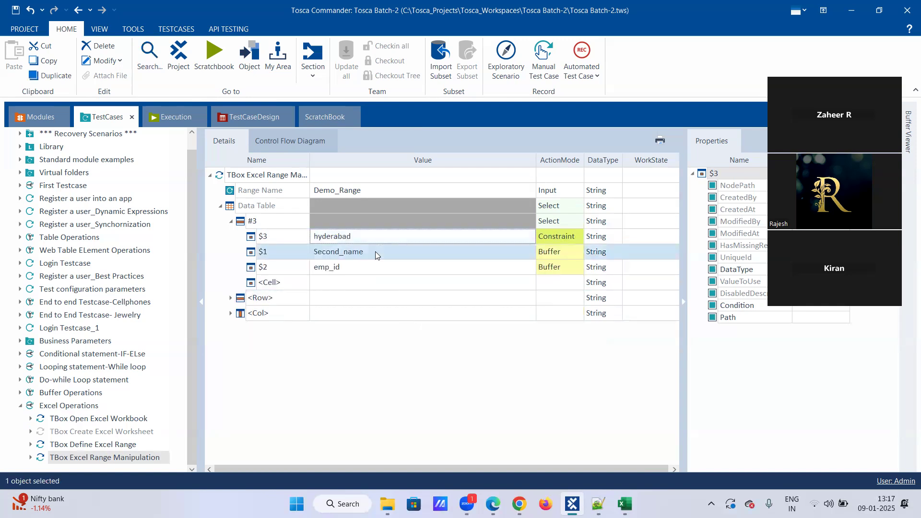
click(372, 253)
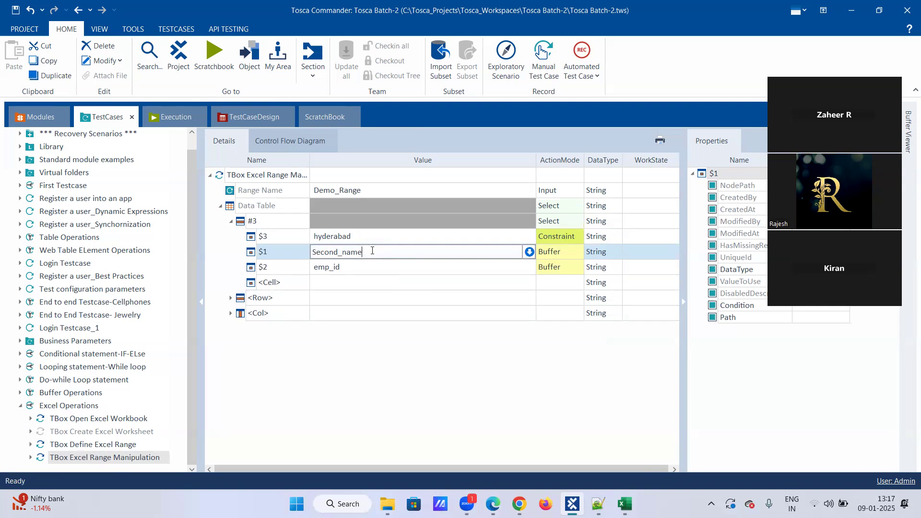
drag(353, 255, 284, 259)
text(third_nam)
key(Return)
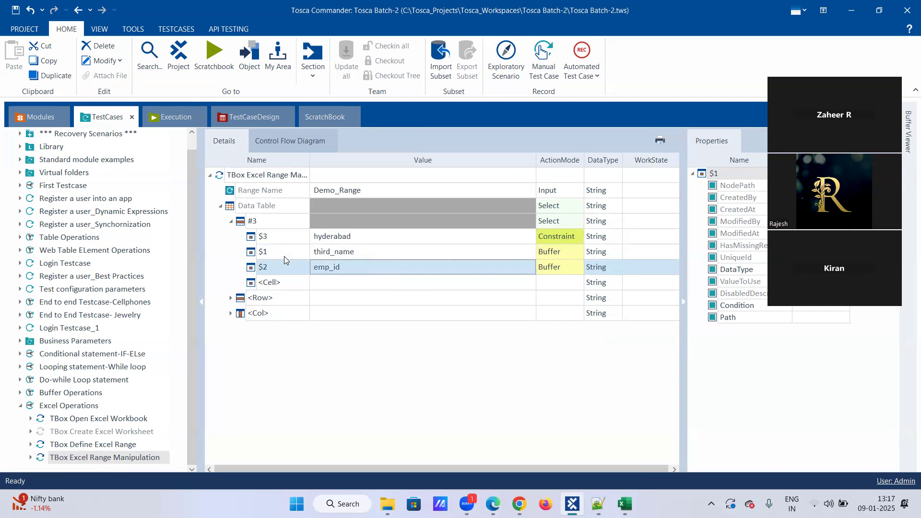
click(339, 268)
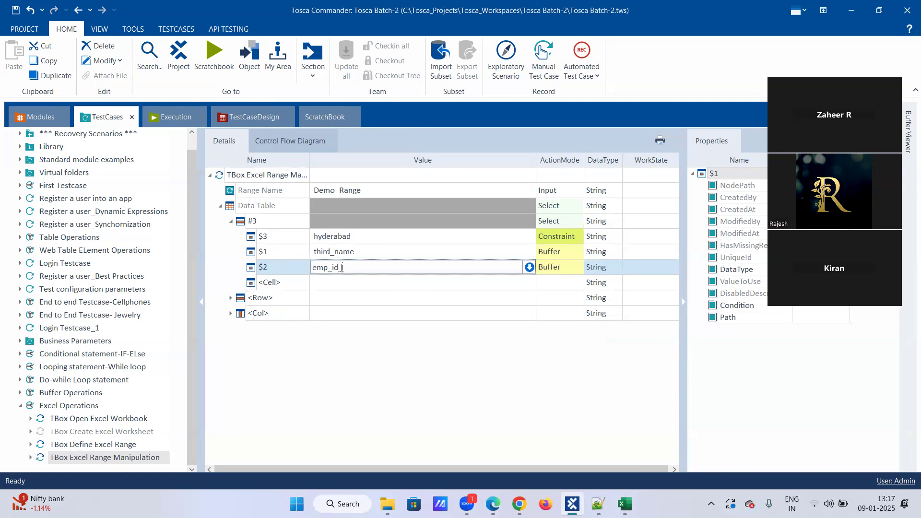
key(Return)
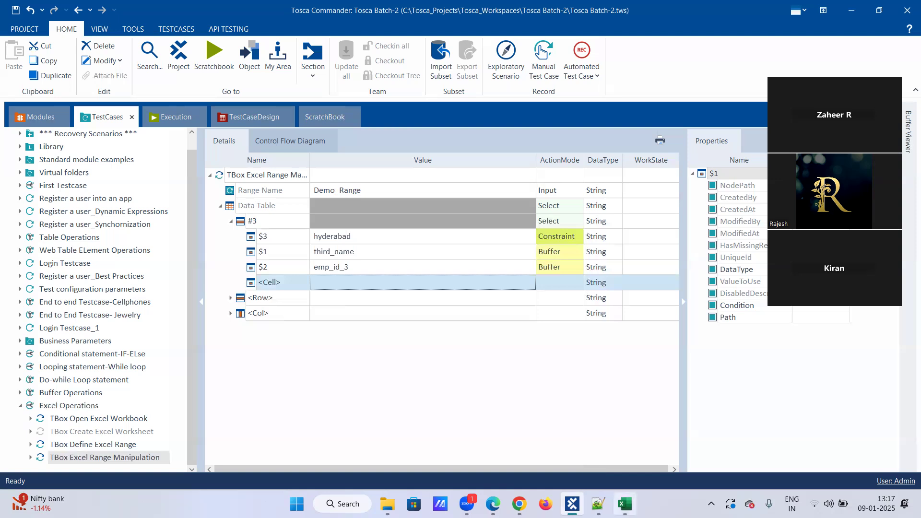
click(624, 503)
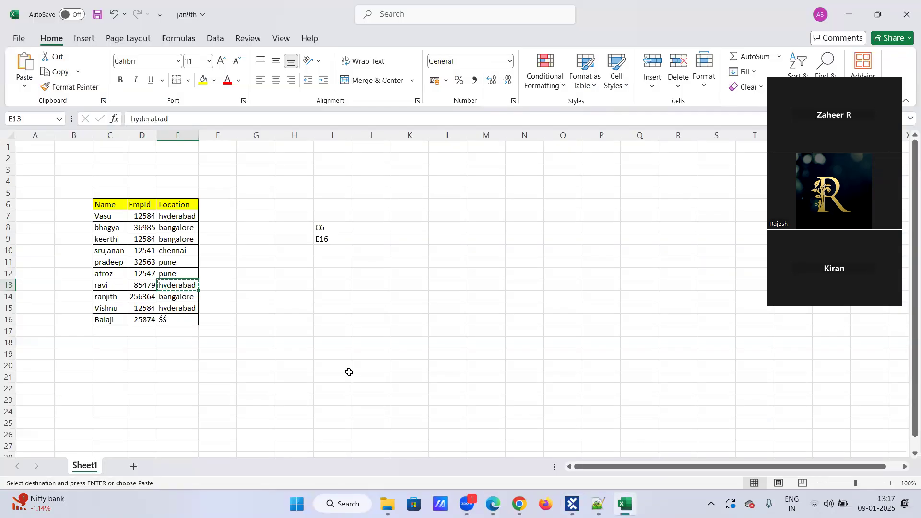
click(290, 287)
click(235, 275)
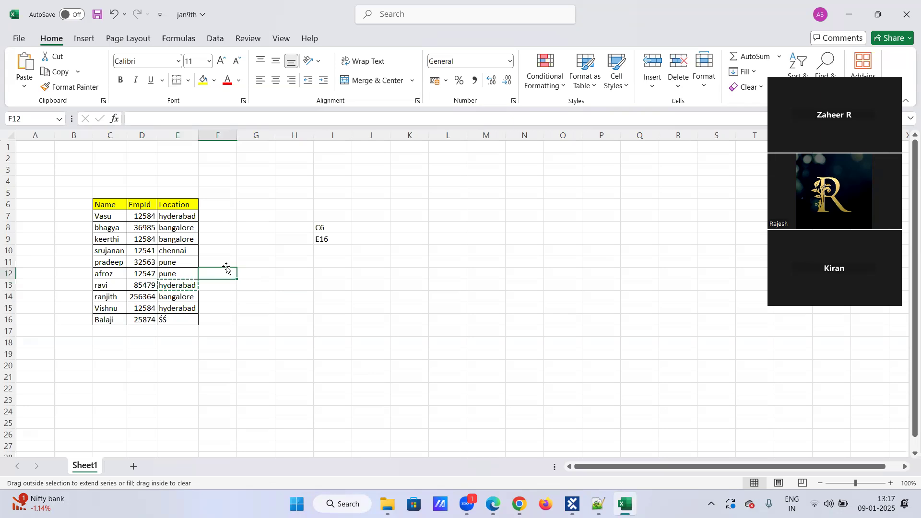
double_click(230, 272)
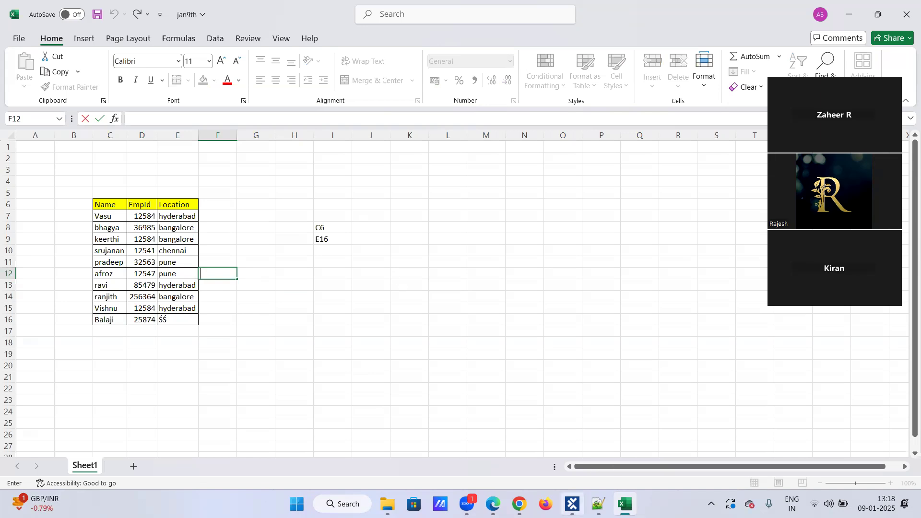
mouse_move(598, 504)
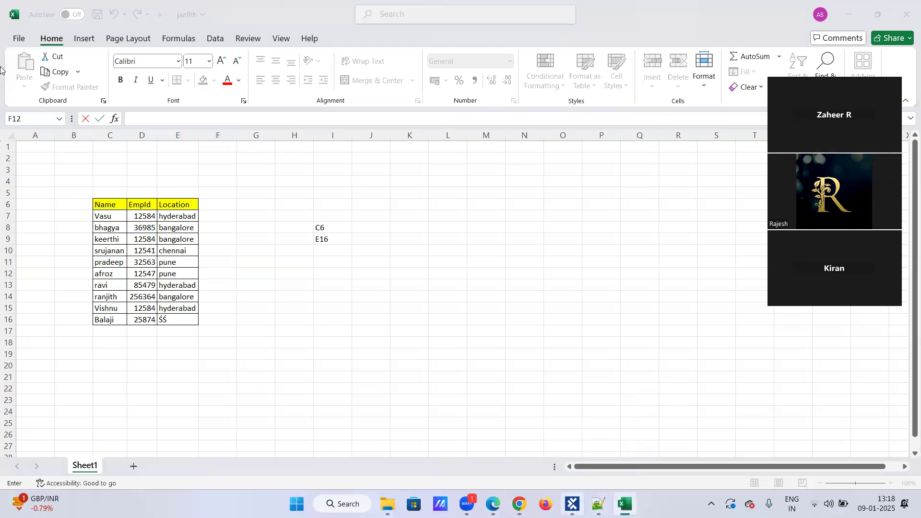
click(573, 504)
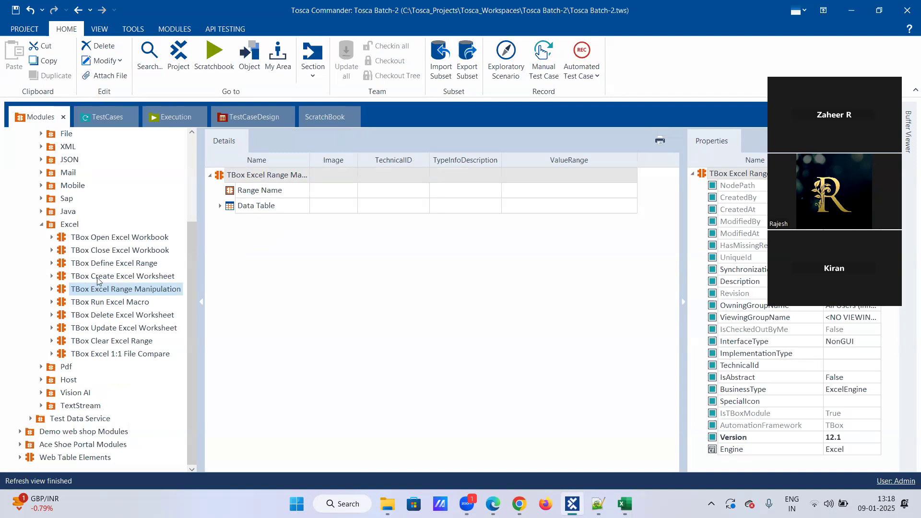
Step: Drag TBox Close Excel Workbook into Excel Operations and review its empty parameters
click(102, 252)
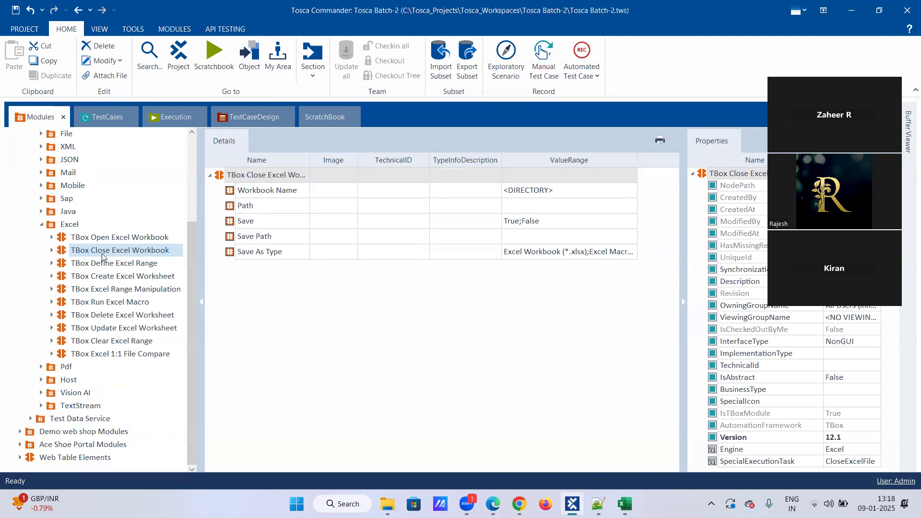
drag(106, 254, 73, 415)
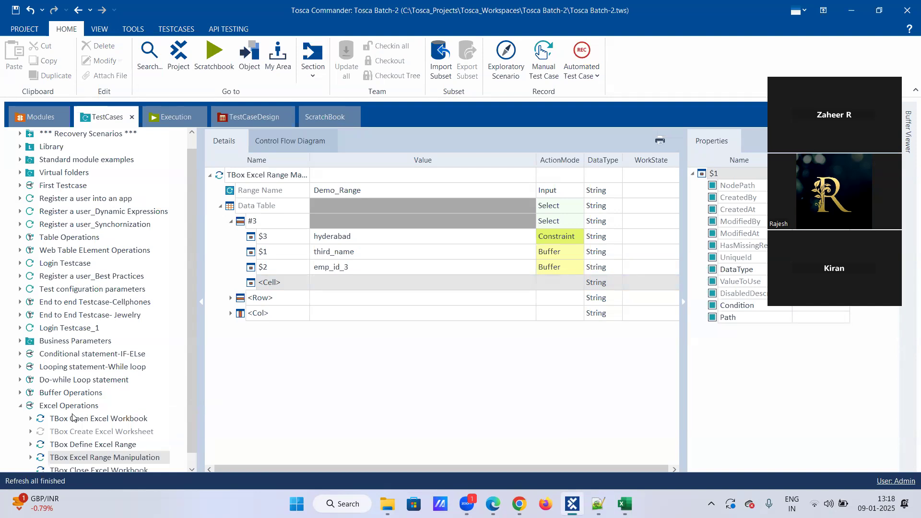
click(82, 458)
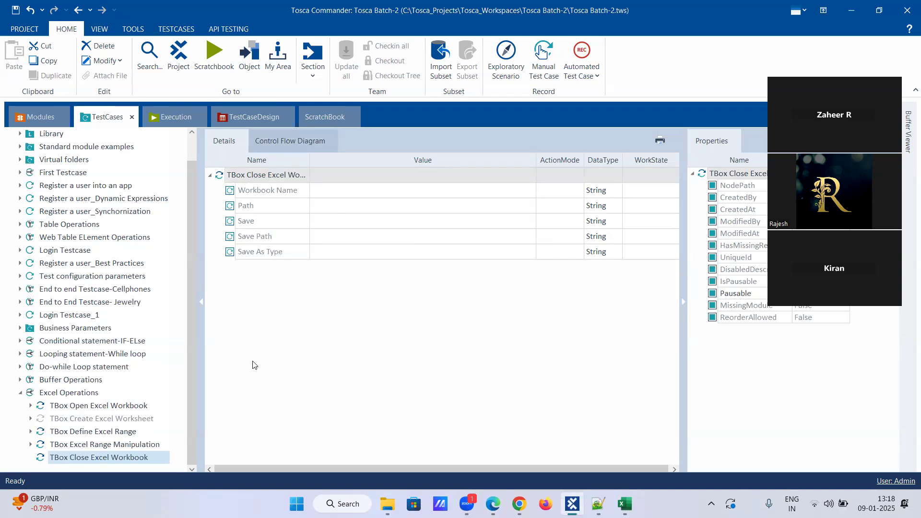
click(111, 444)
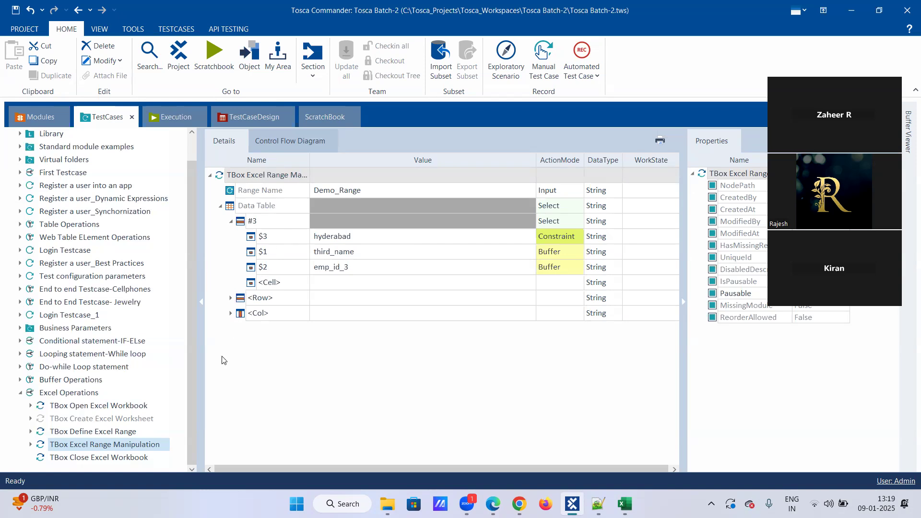
click(78, 458)
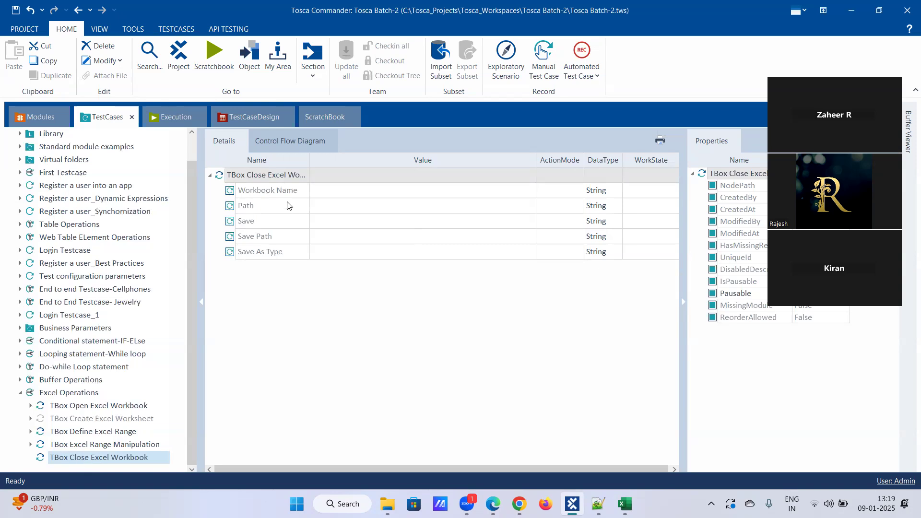
Step: Enter Demo_Excel as the Workbook Name value of the TBox Close Excel Workbook step
click(340, 191)
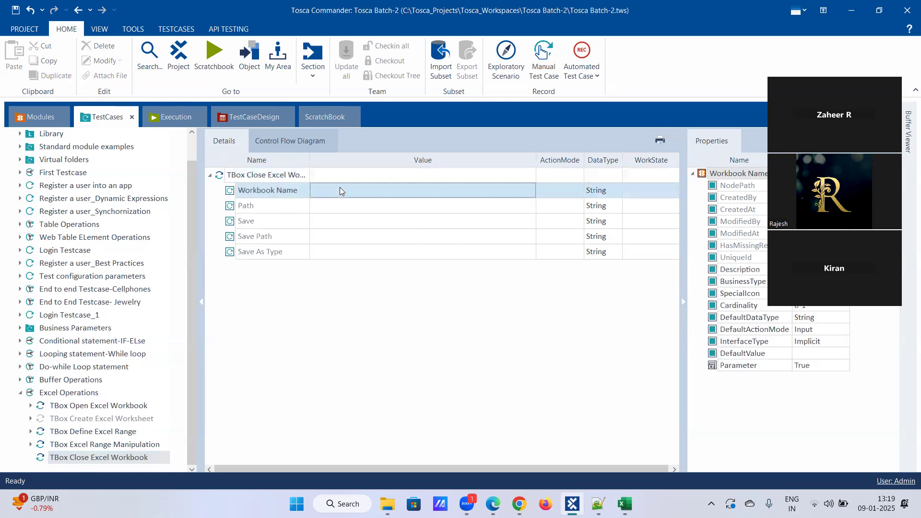
text(Demo_Ex)
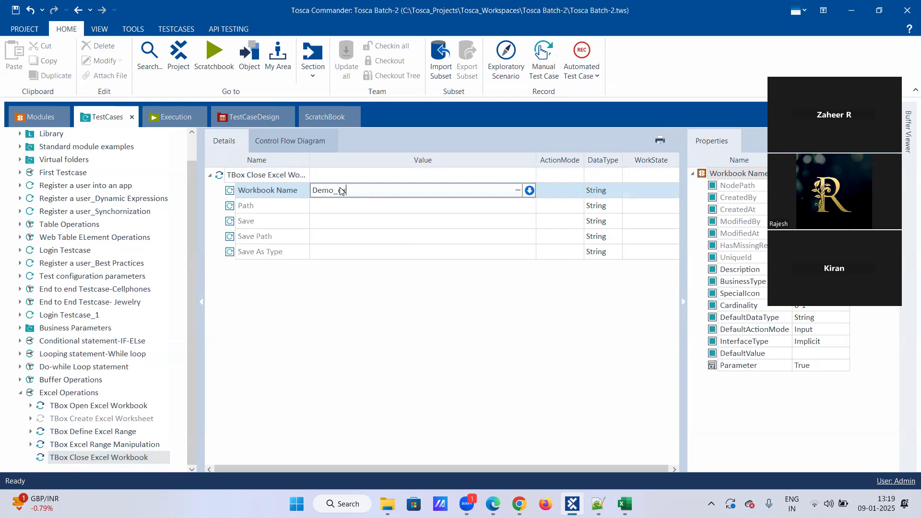
key(BackSpace)
text(Excel)
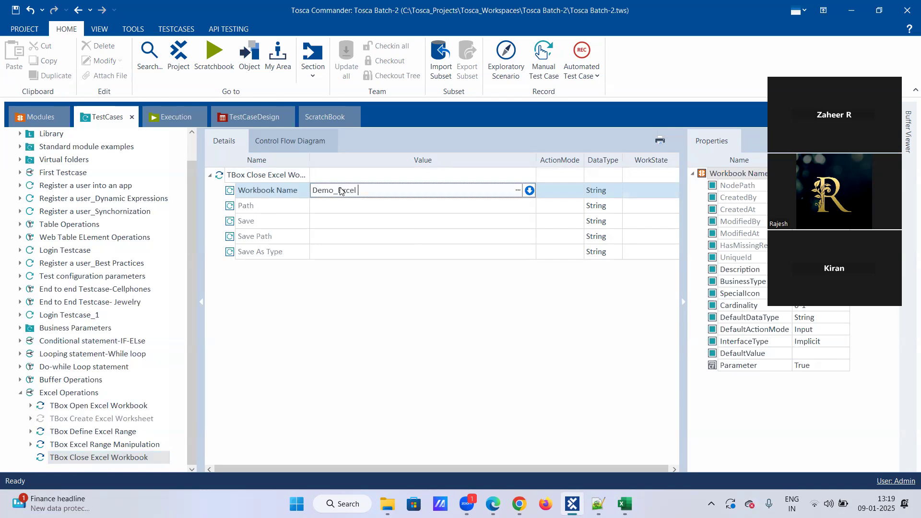
key(Return)
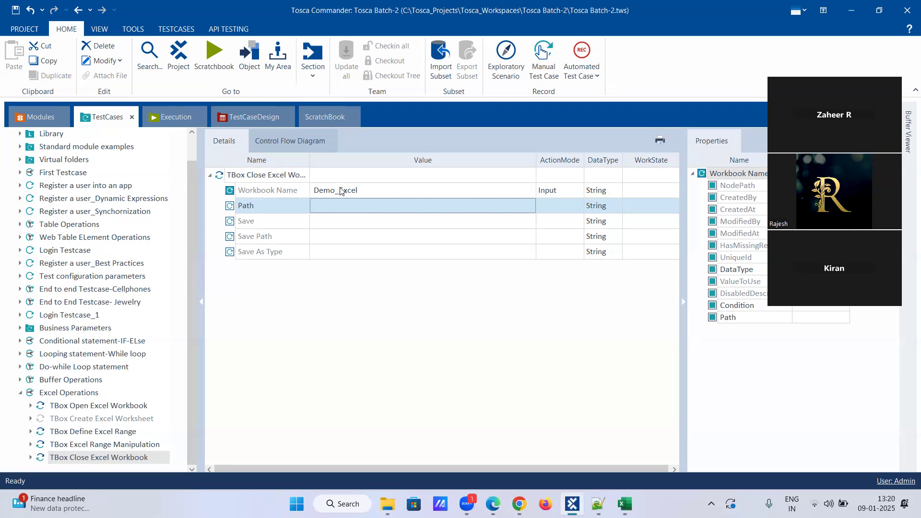
Step: Copy the open step's jan9th.xlsx workbook path into the close step's Path value
click(326, 212)
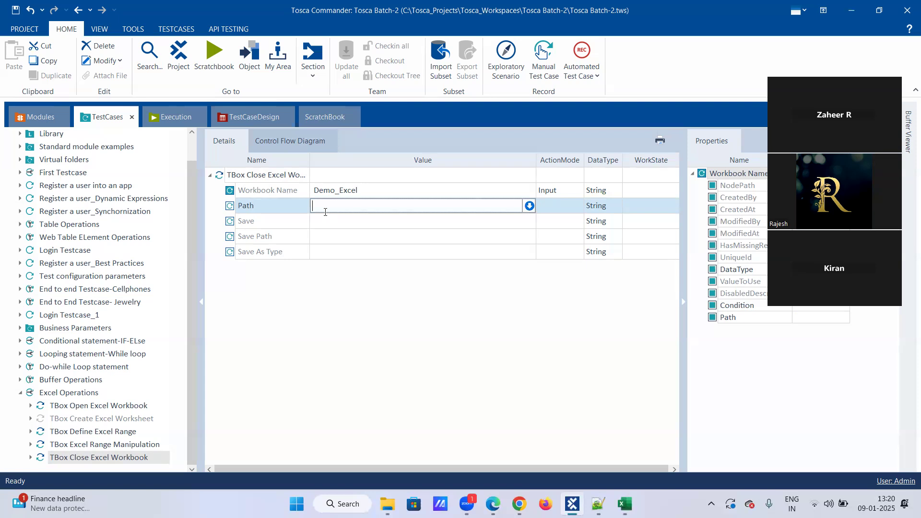
click(118, 407)
click(359, 208)
click(361, 208)
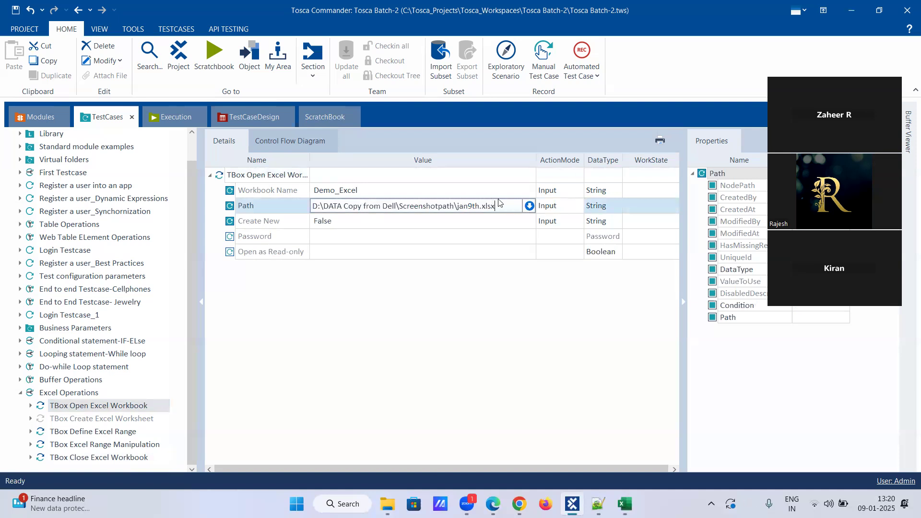
drag(497, 207, 262, 240)
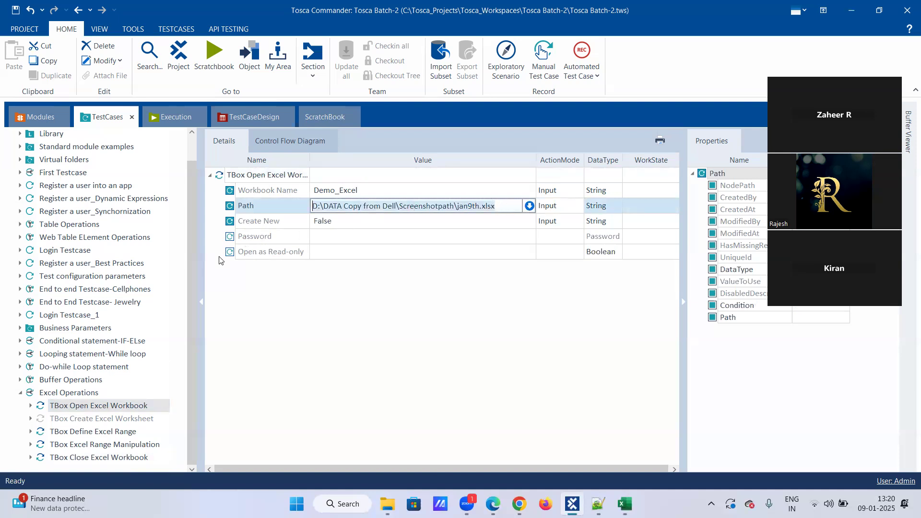
click(134, 457)
click(349, 207)
click(348, 206)
text(D:\DATA Copy from Dell\Screenshotpath\jan9th.xlsx)
Step: Set the close step's Save parameter to True
click(354, 221)
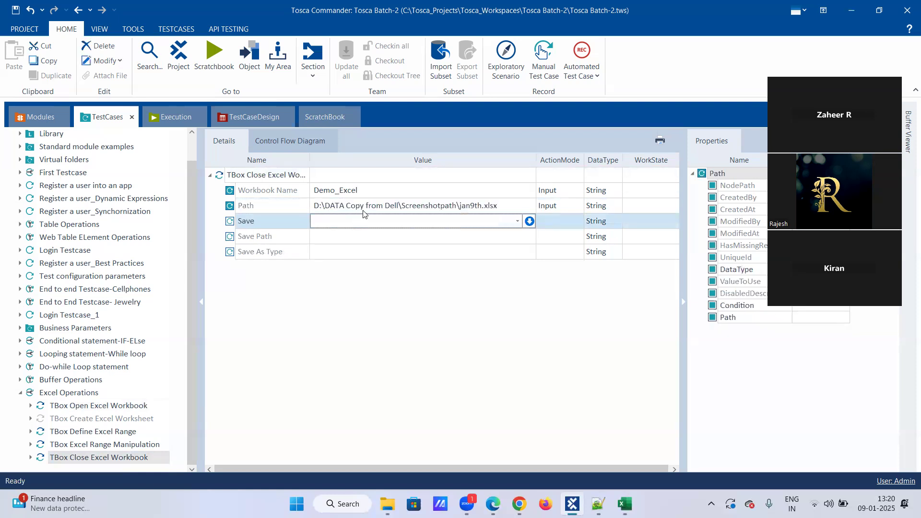
click(518, 219)
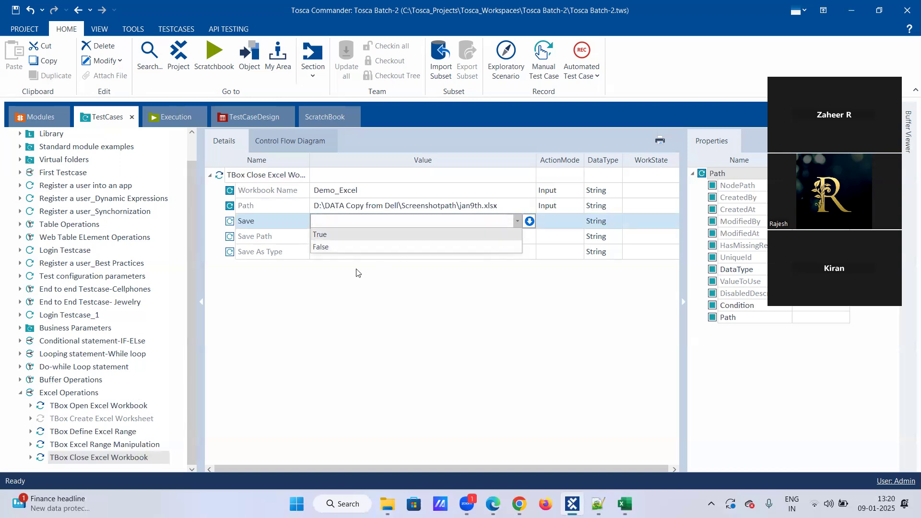
click(348, 235)
click(346, 237)
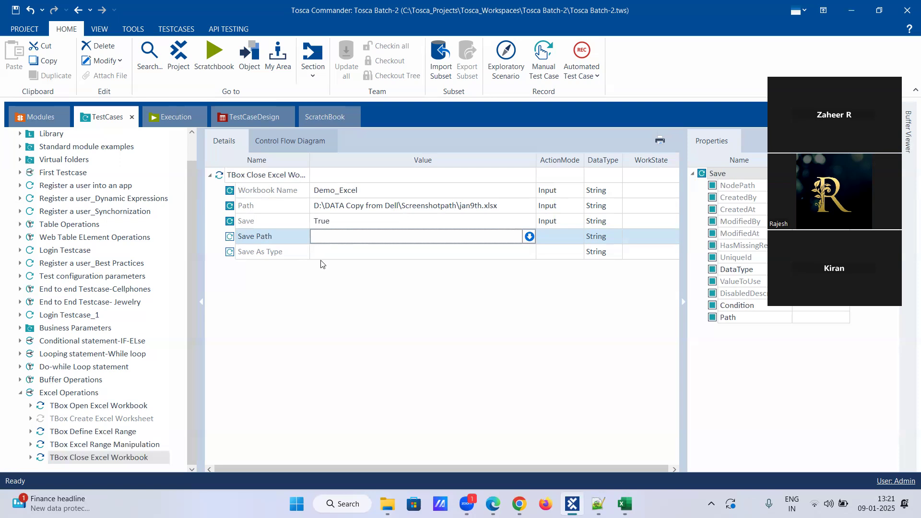
Step: Open the Excel modules in the Modules library from the Excel Operations context menu
key(Down)
right_click(67, 395)
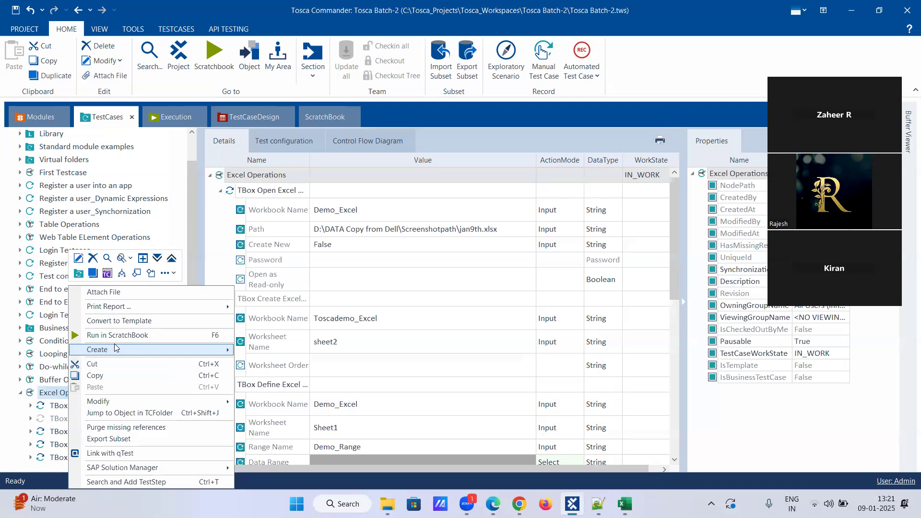
mouse_move(116, 348)
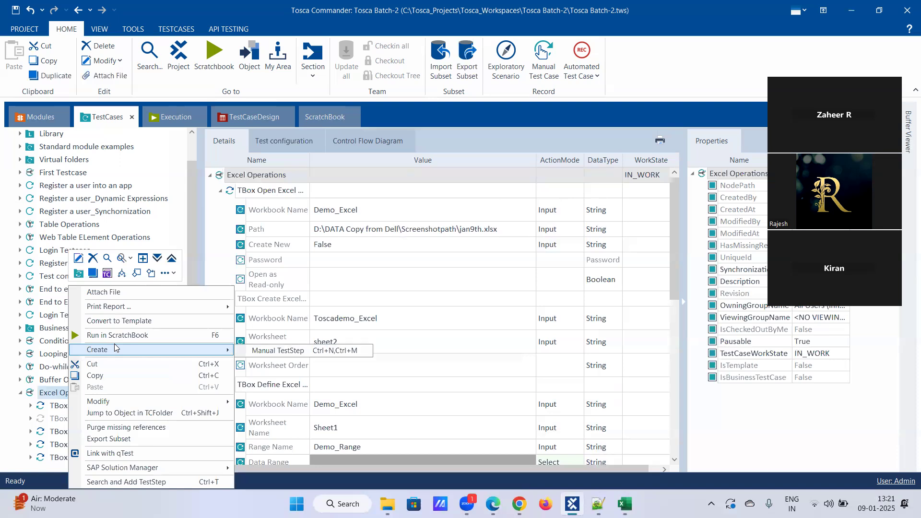
click(44, 113)
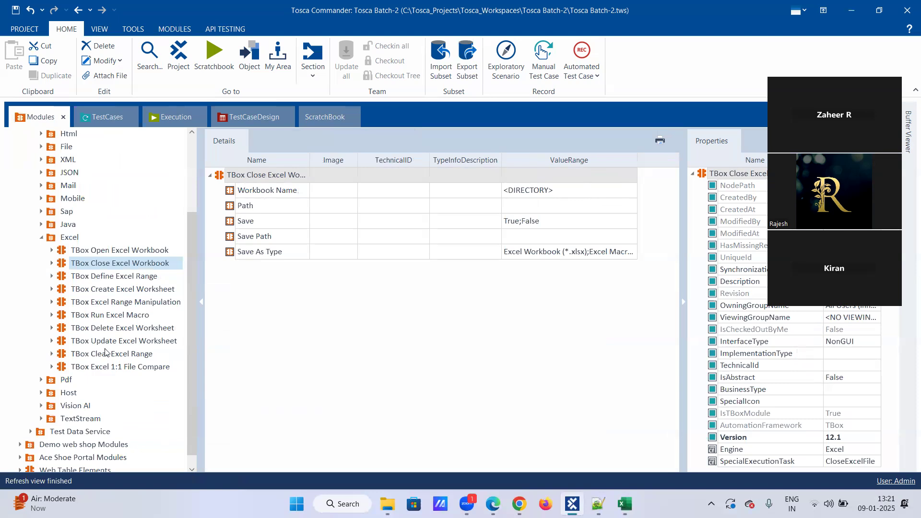
Step: Drag TBox Run Excel Macro into Excel Operations, then return to the jan9th workbook, selecting H18
click(117, 317)
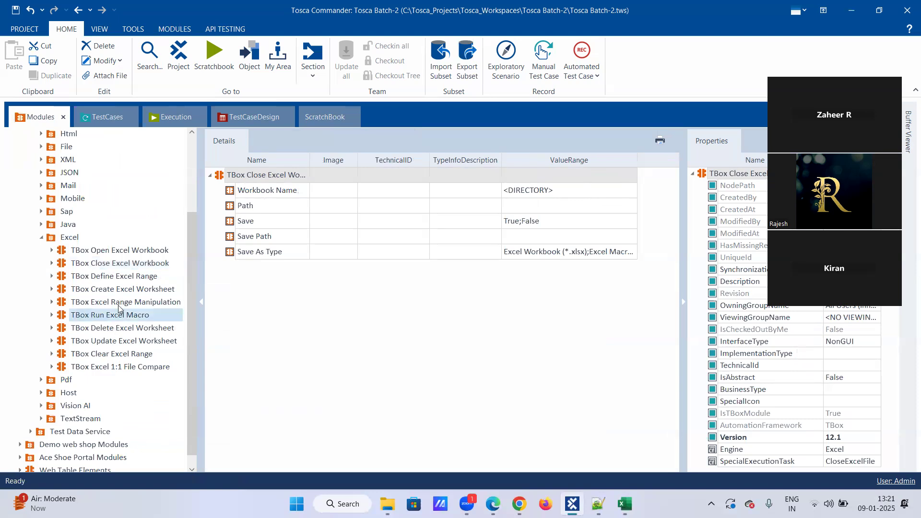
drag(117, 317, 93, 394)
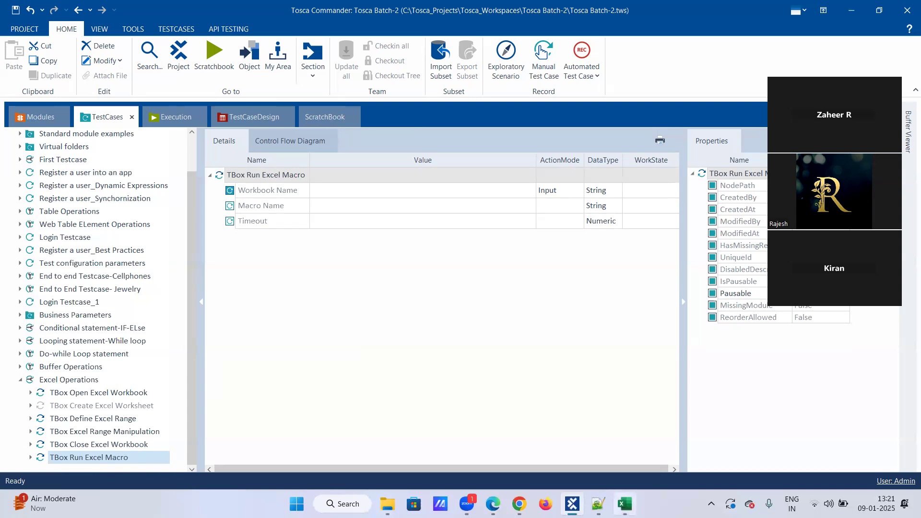
click(624, 504)
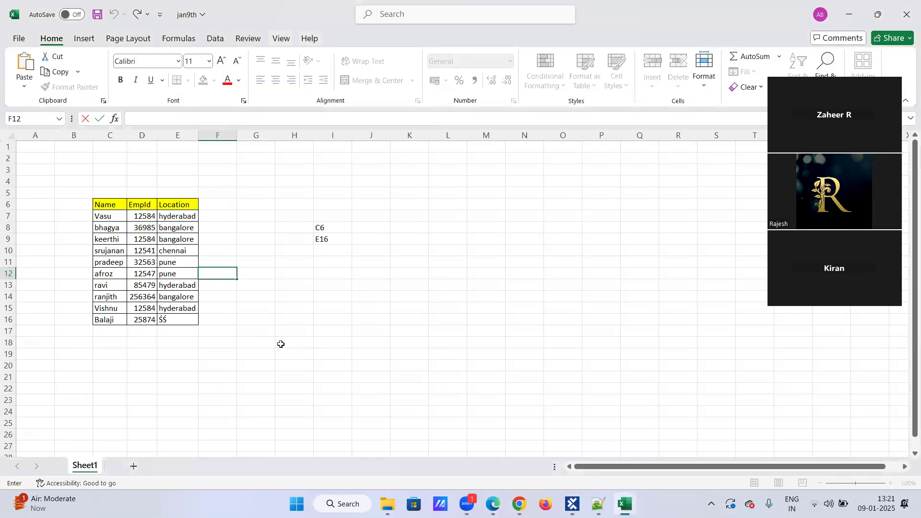
click(282, 343)
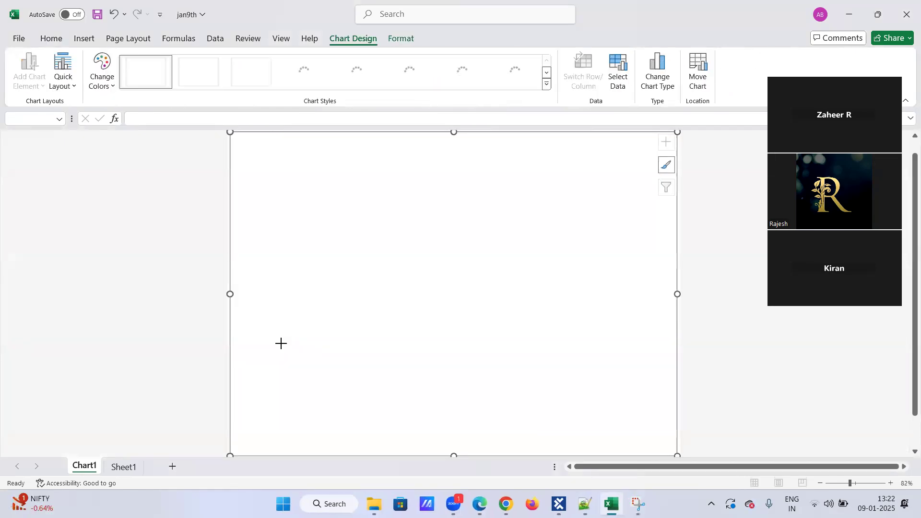
Step: Start and cancel a screen capture, then browse the Home and Insert ribbon commands
key(super+shift+s)
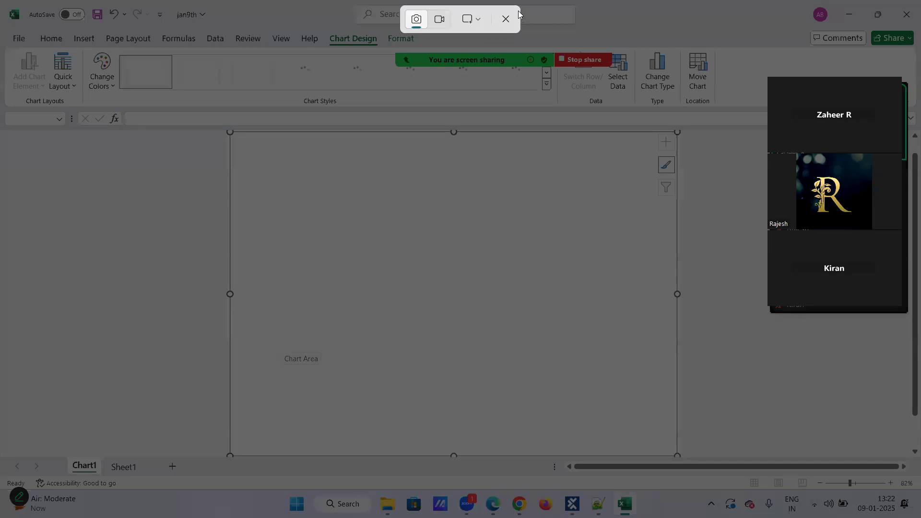
click(504, 19)
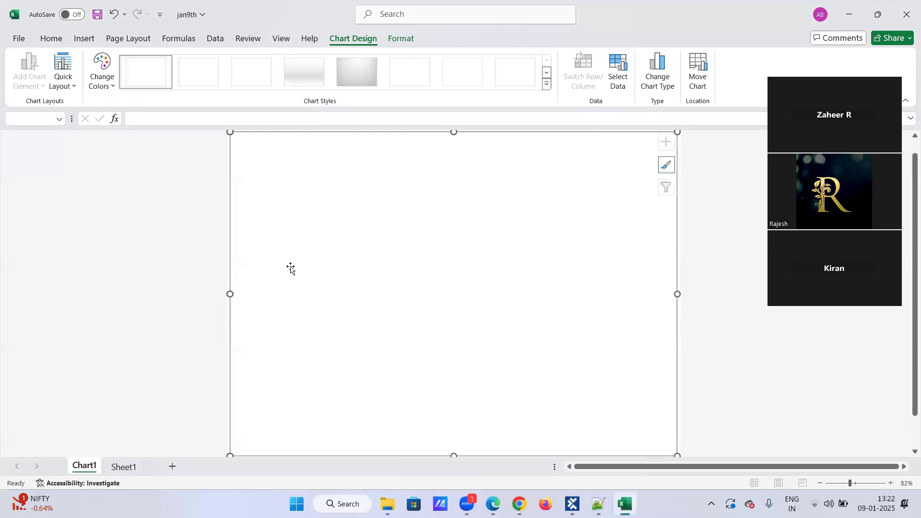
scroll(295, 266, up, 1)
scroll(299, 258, down, 2)
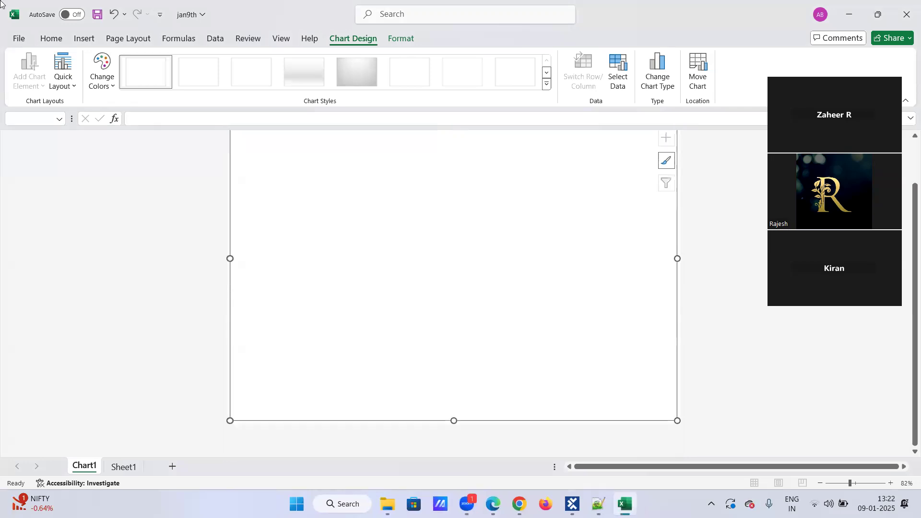
click(53, 43)
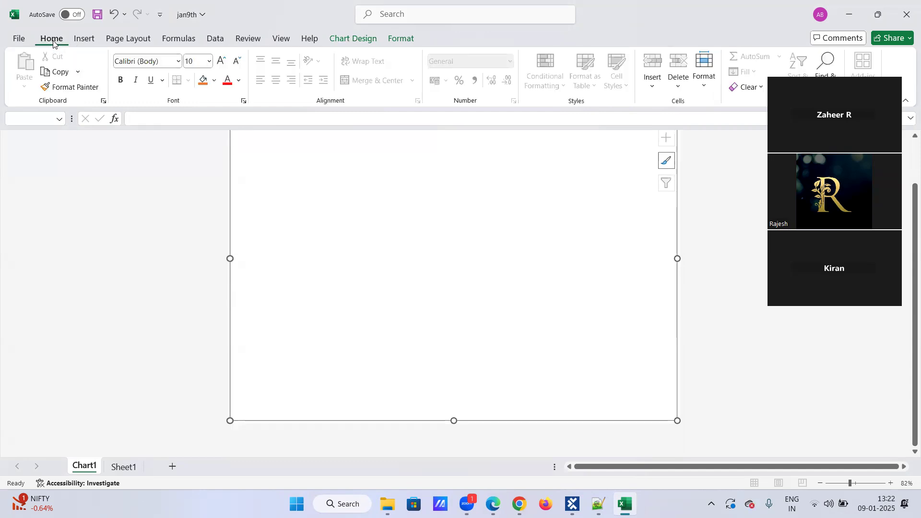
click(85, 39)
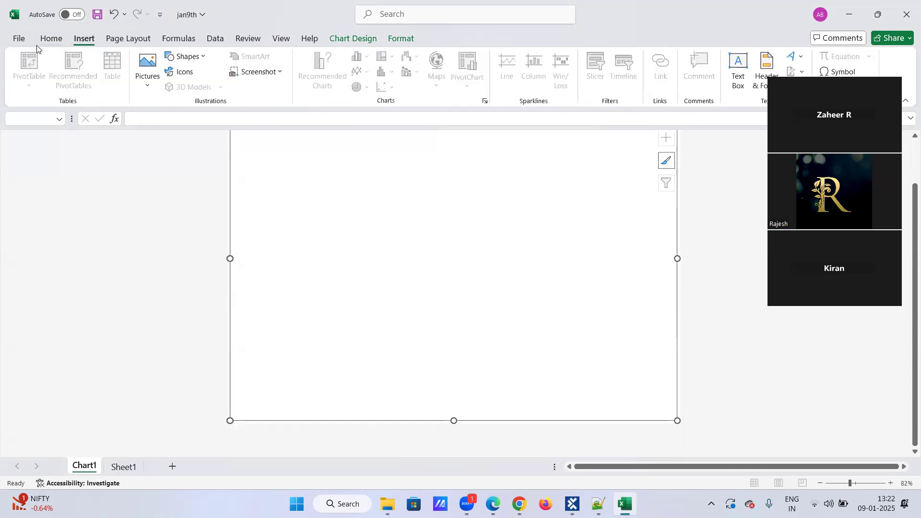
click(54, 40)
scroll(163, 42, down, 9)
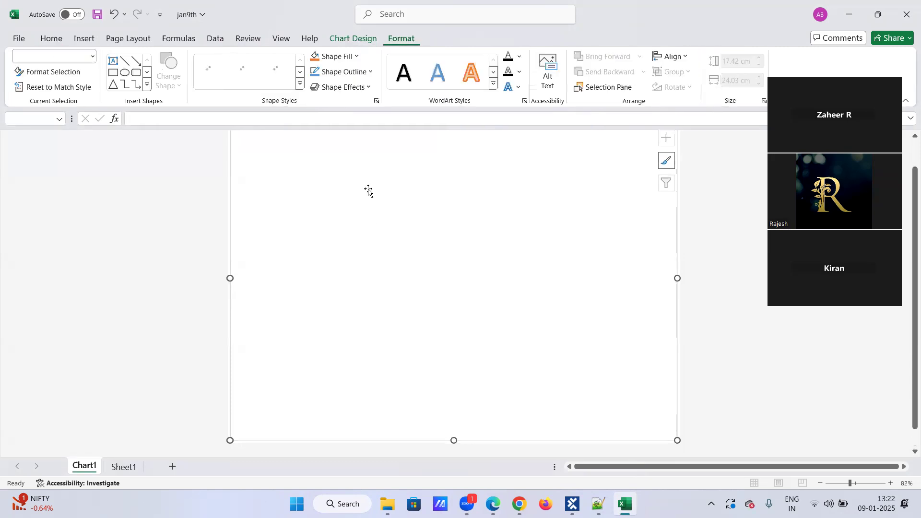
scroll(381, 220, up, 1)
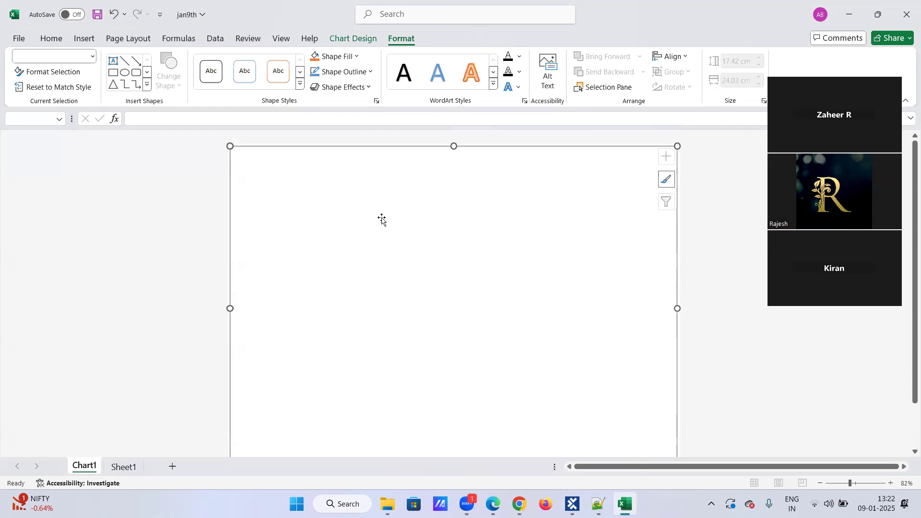
Step: Cancel a second screen capture with Esc and return to the Sheet1 employee table
key(super+shift+s)
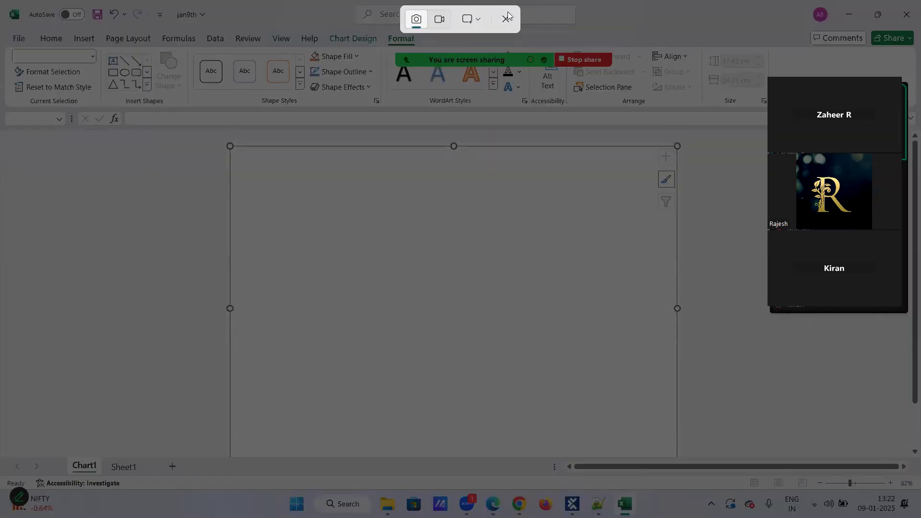
click(479, 20)
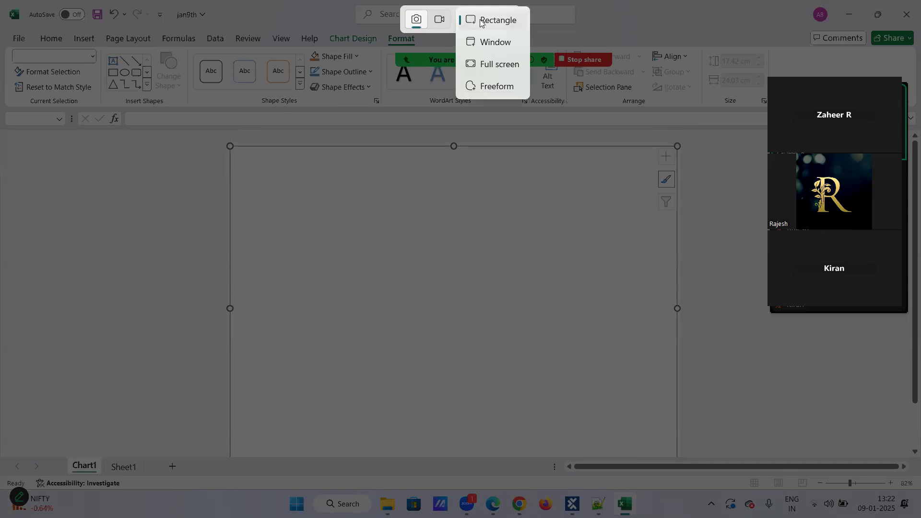
click(311, 276)
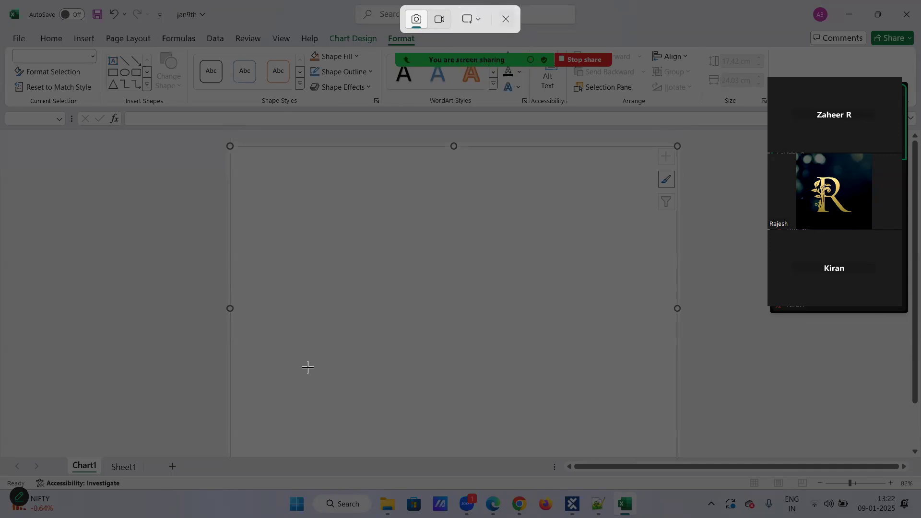
key(Escape)
click(124, 467)
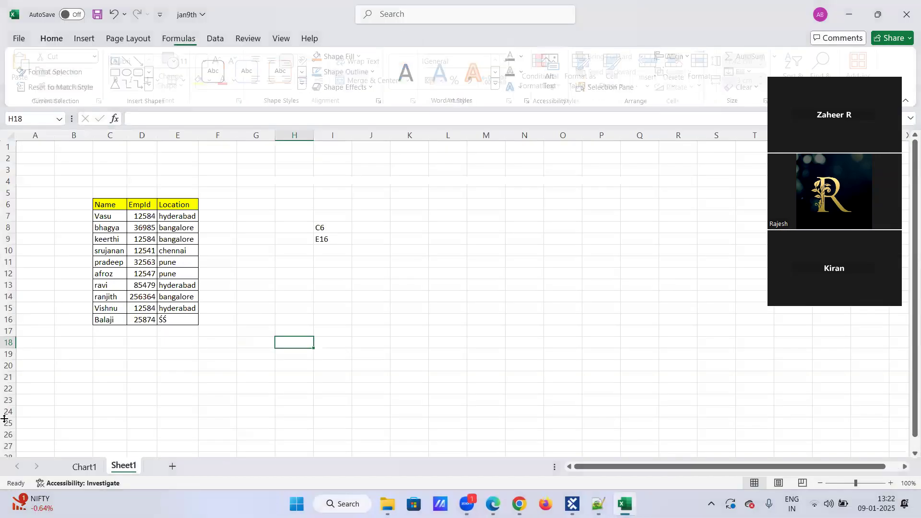
Step: Check the Chart1 sheet's tab options, then go back to Sheet1
click(84, 466)
right_click(84, 466)
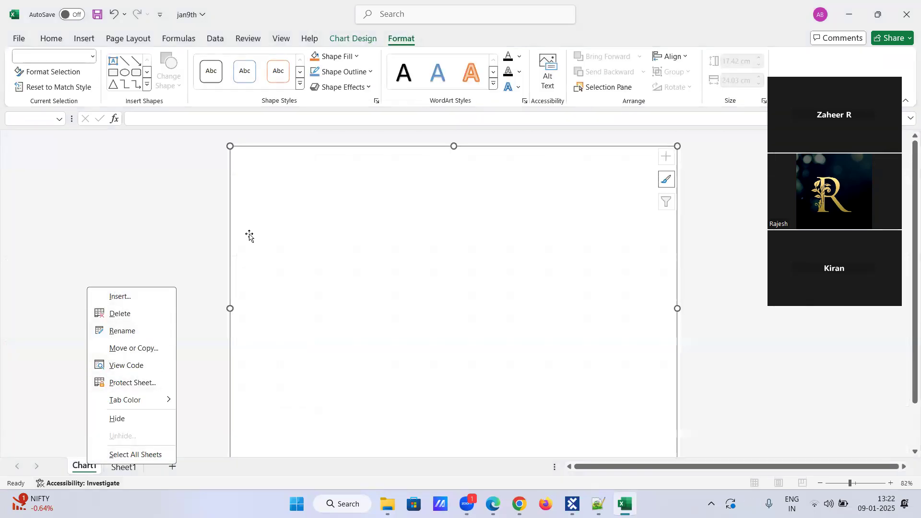
click(250, 235)
click(123, 466)
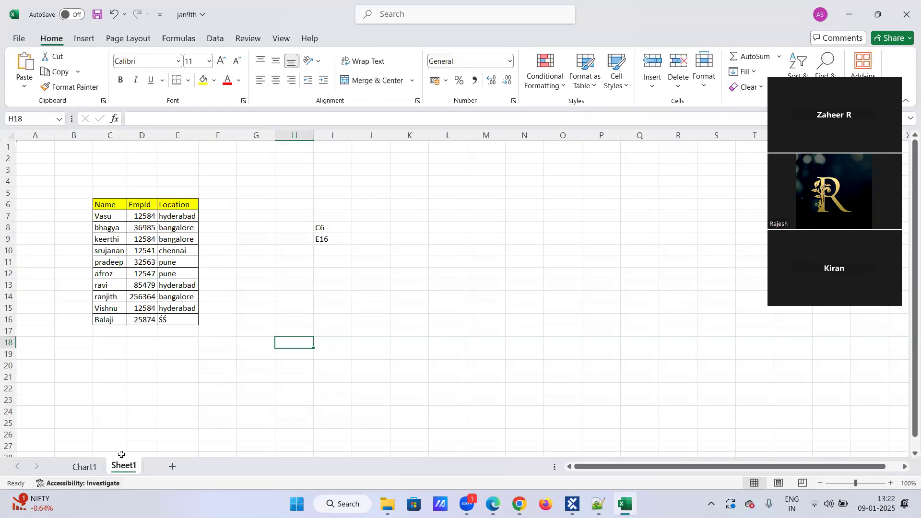
key(alt)
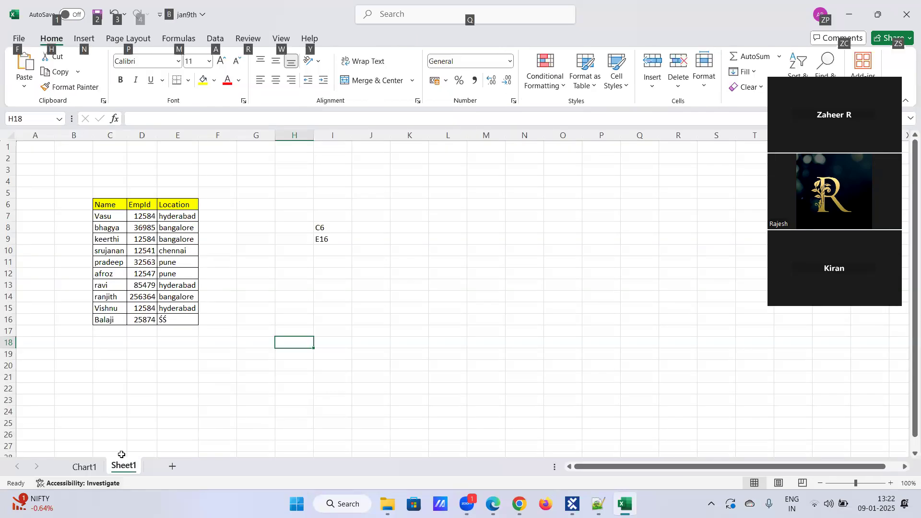
key(alt)
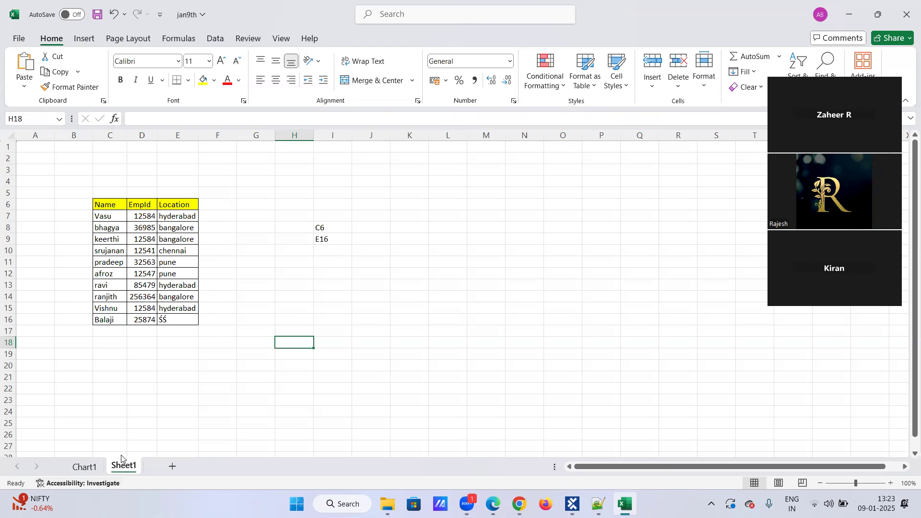
Step: Delete the Chart2 sheet and confirm the permanent deletion
right_click(108, 465)
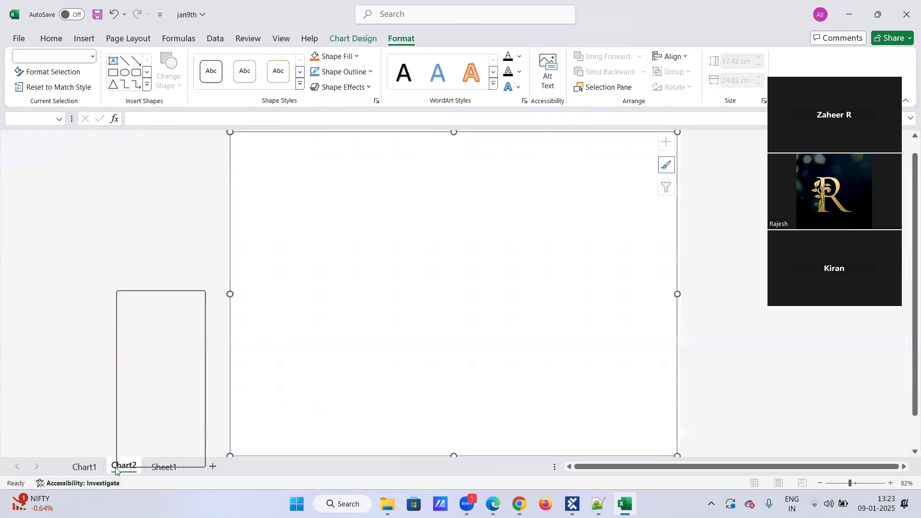
click(148, 317)
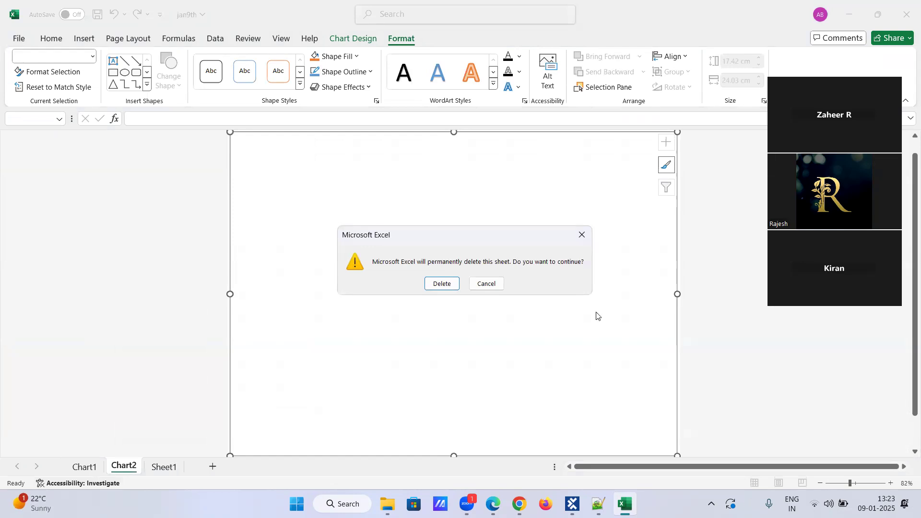
click(433, 282)
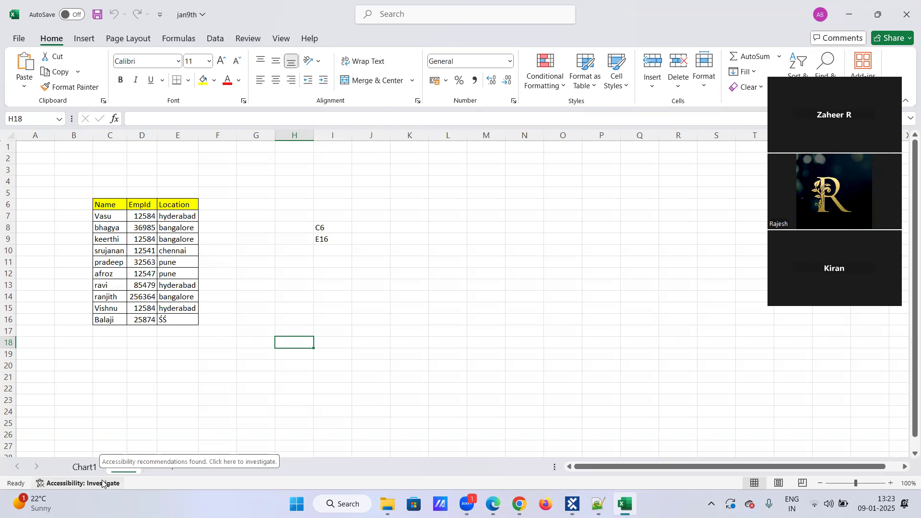
Step: Bring Tosca Commander forward to view the Run Excel Macro step's Workbook Name, Macro Name, Timeout
mouse_move(625, 504)
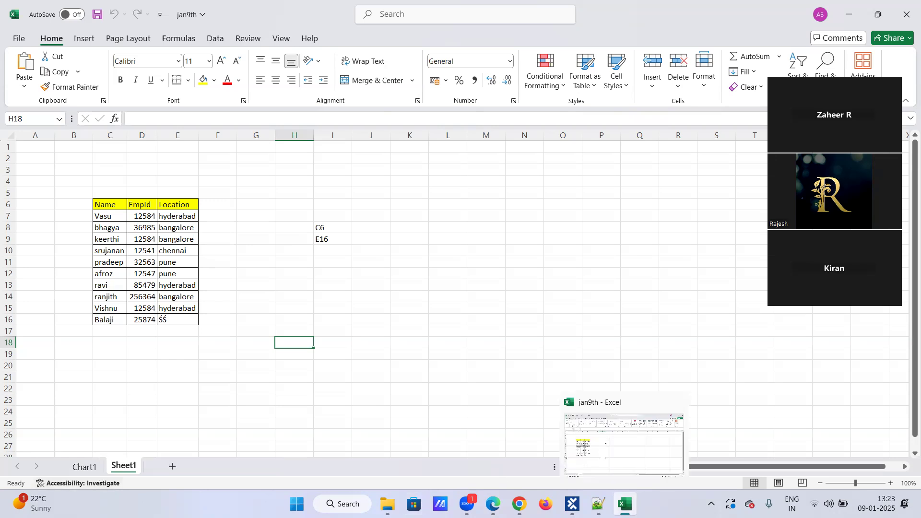
click(572, 504)
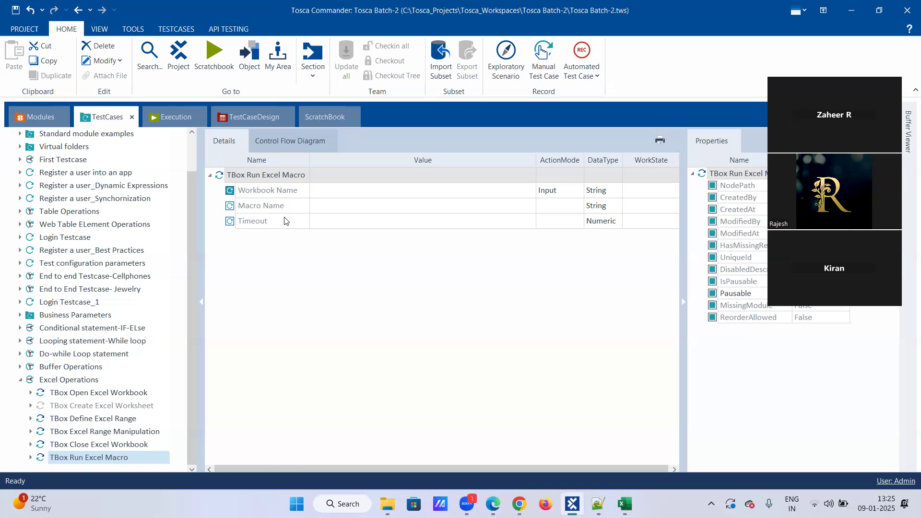
mouse_move(286, 221)
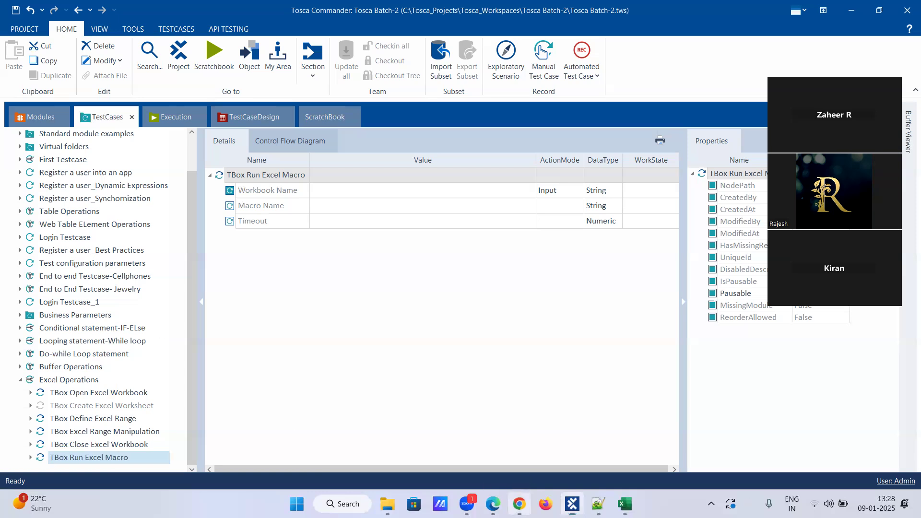
Step: Switch to the Demo Web Shop window in Chrome
click(519, 503)
Step: Add the $25 Virtual Gift Card to the cart from the product list
scroll(476, 231, up, 5)
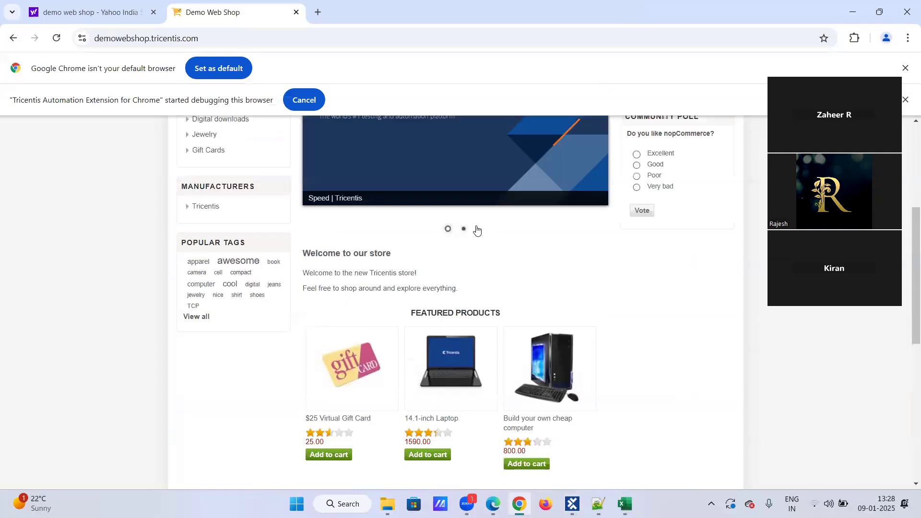
mouse_move(639, 165)
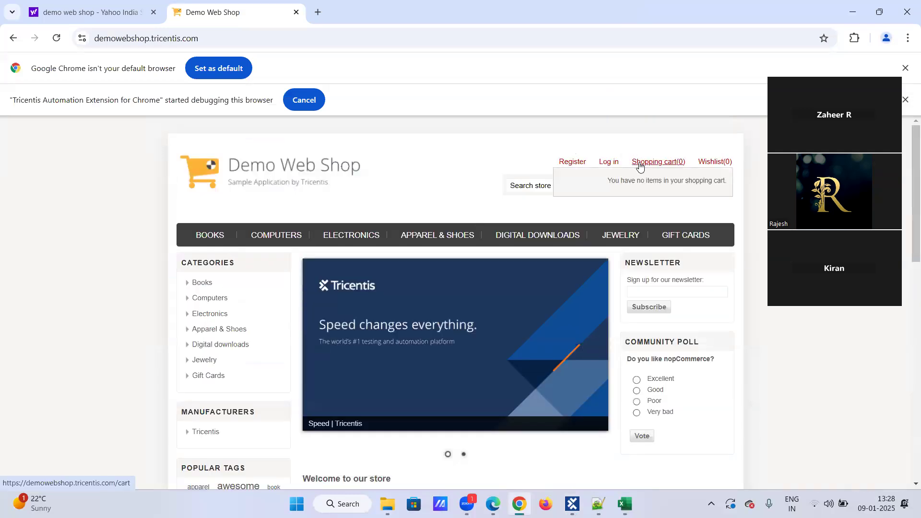
mouse_move(374, 246)
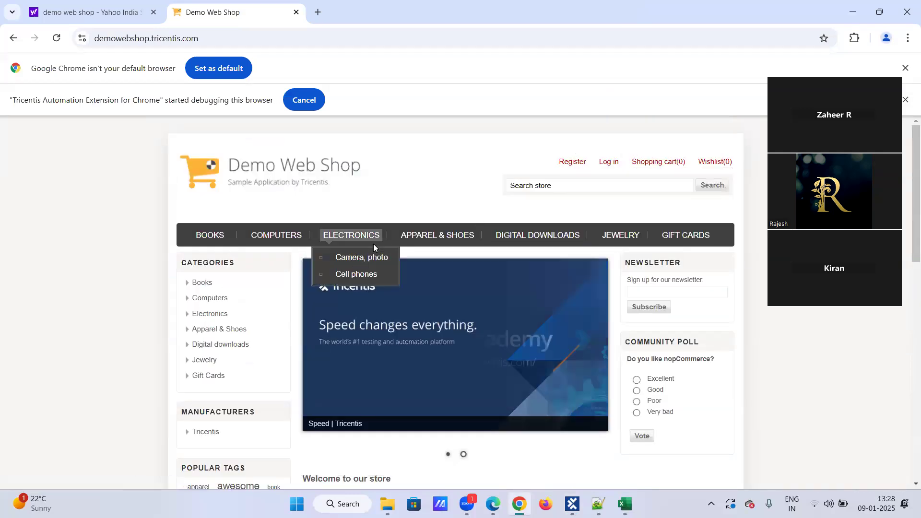
scroll(327, 374, down, 6)
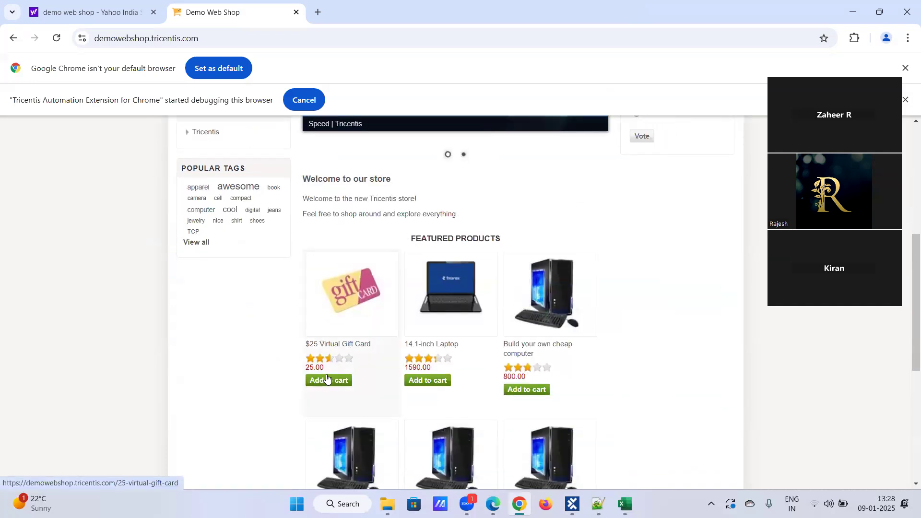
click(327, 380)
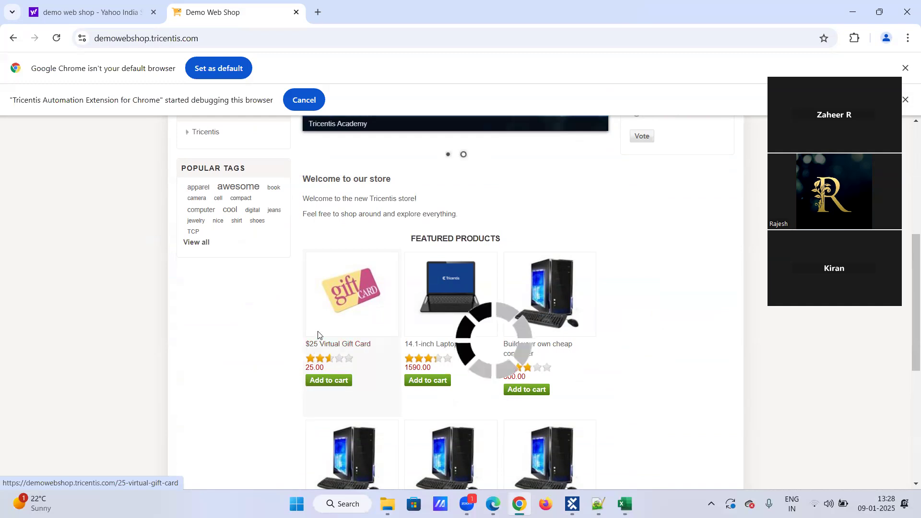
Step: Add the gift card from its product page, hitting recipient/sender errors, then return home
scroll(323, 329, up, 5)
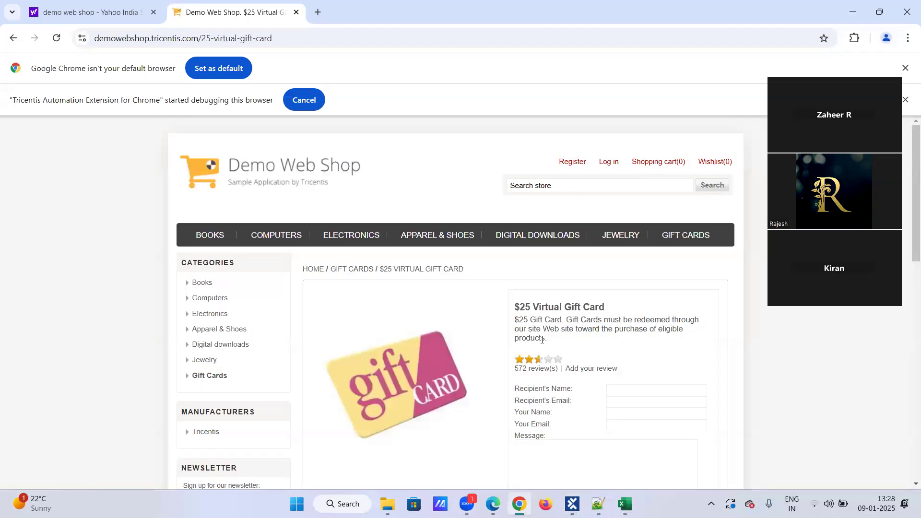
scroll(543, 339, down, 5)
click(595, 310)
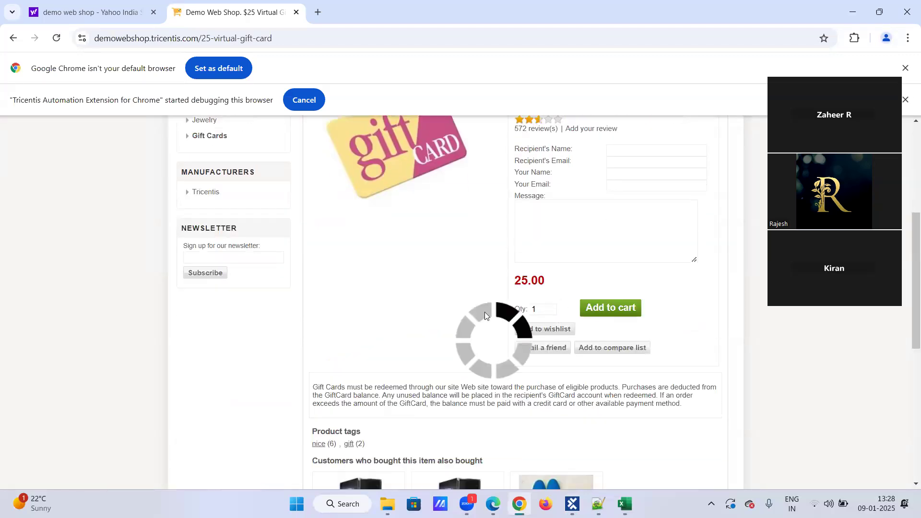
scroll(437, 309, up, 5)
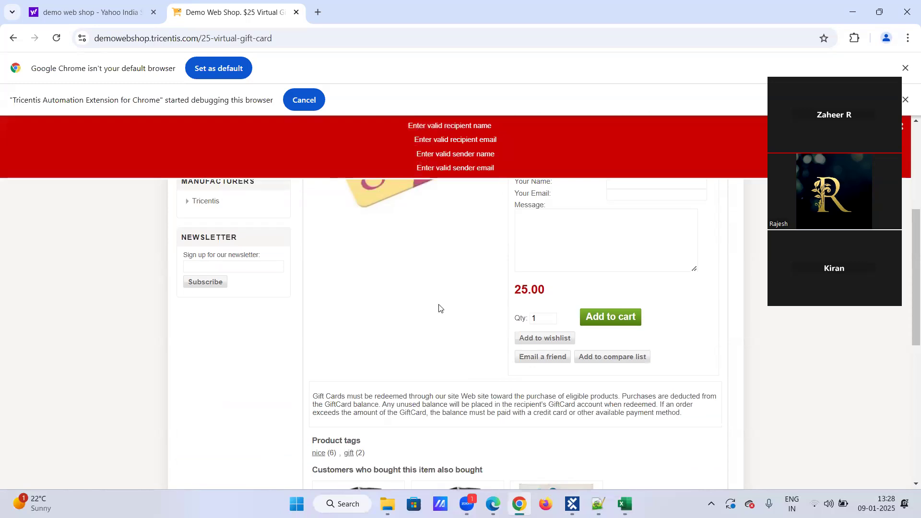
scroll(446, 298, down, 6)
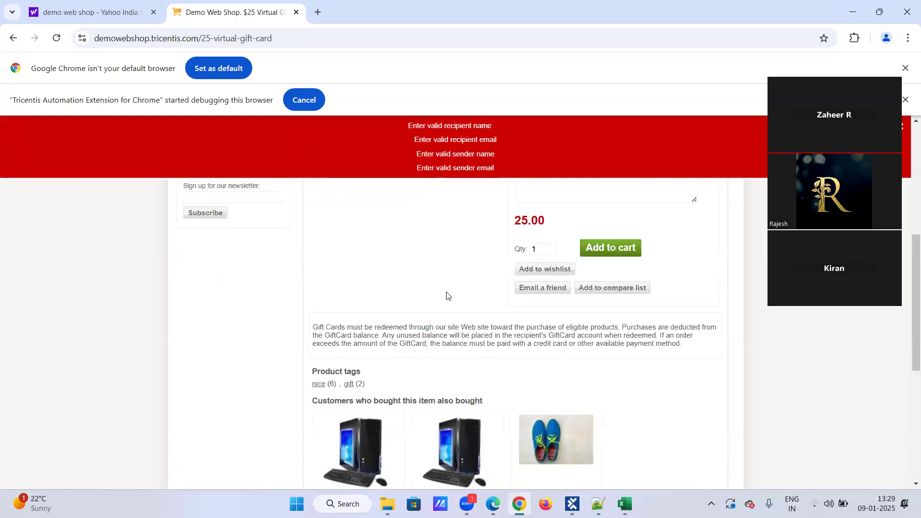
scroll(451, 292, up, 5)
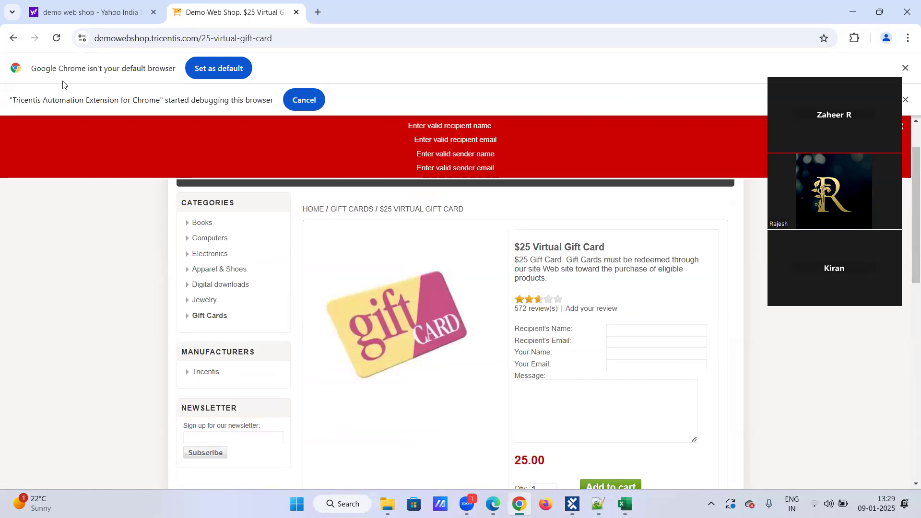
click(13, 38)
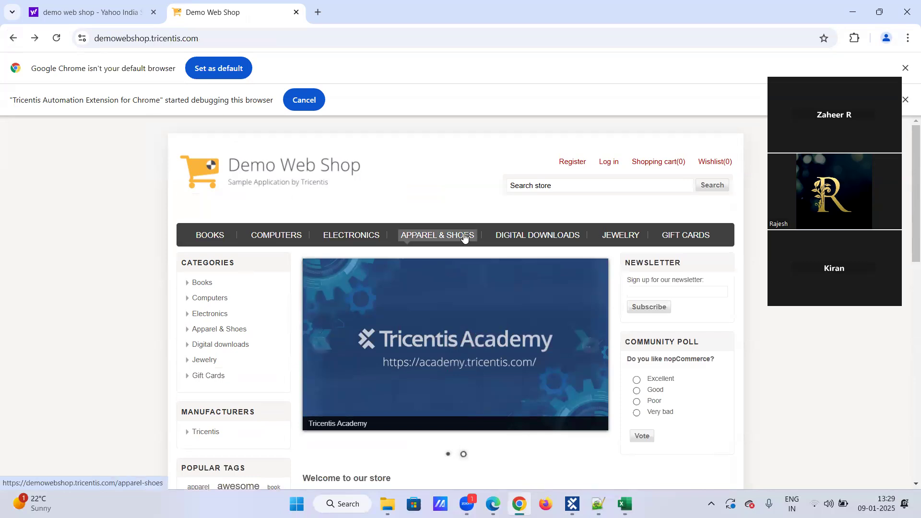
Step: Add the 50's Rockabilly Polka Dot Top to the cart and select its 11.00 cart price
click(445, 241)
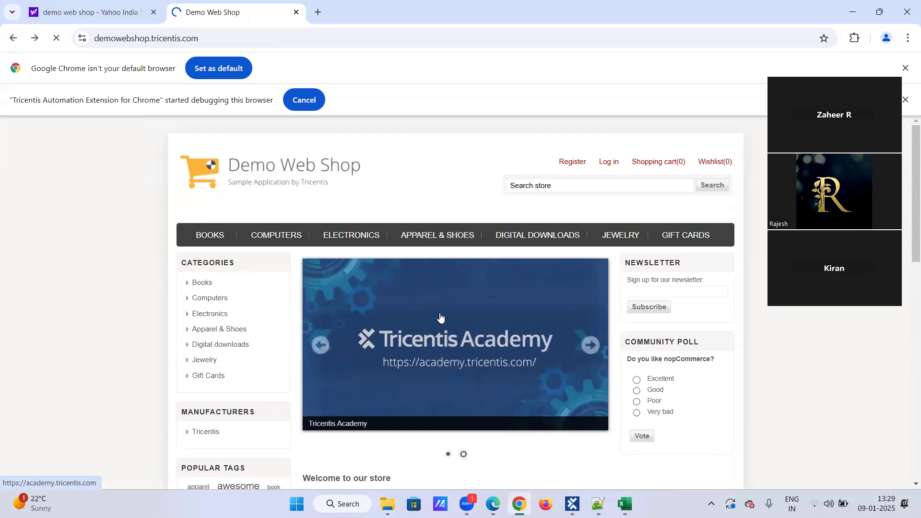
scroll(442, 313, down, 3)
click(342, 291)
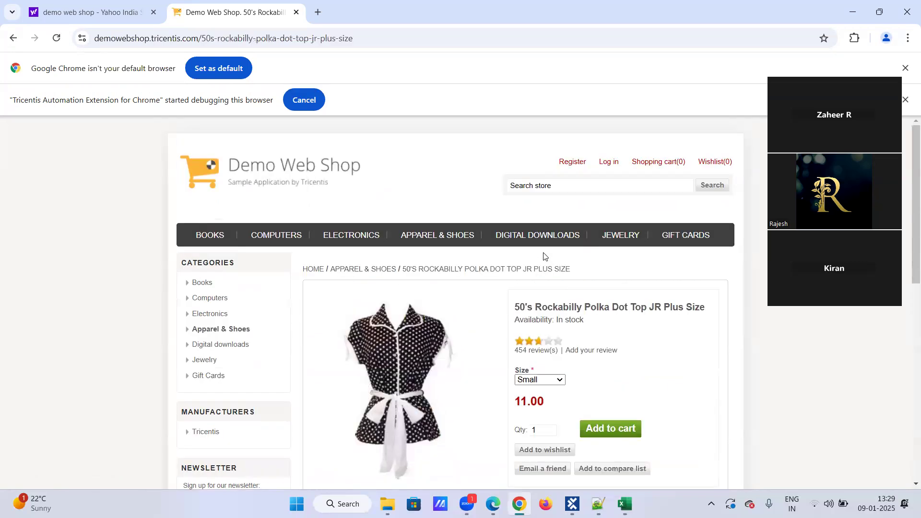
click(617, 434)
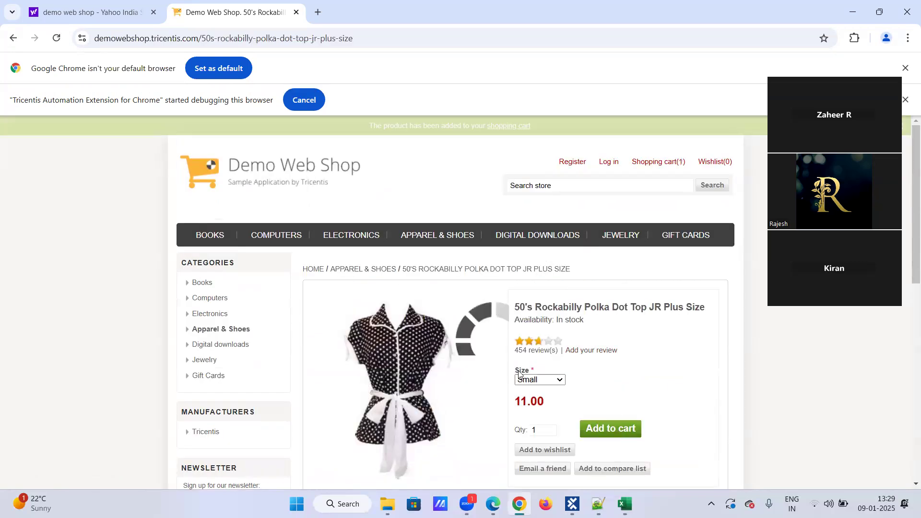
click(672, 273)
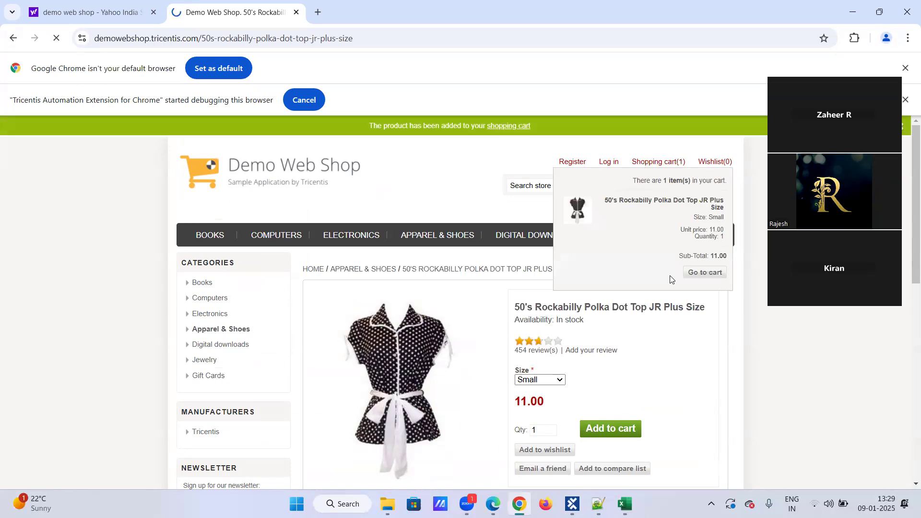
scroll(538, 333, down, 5)
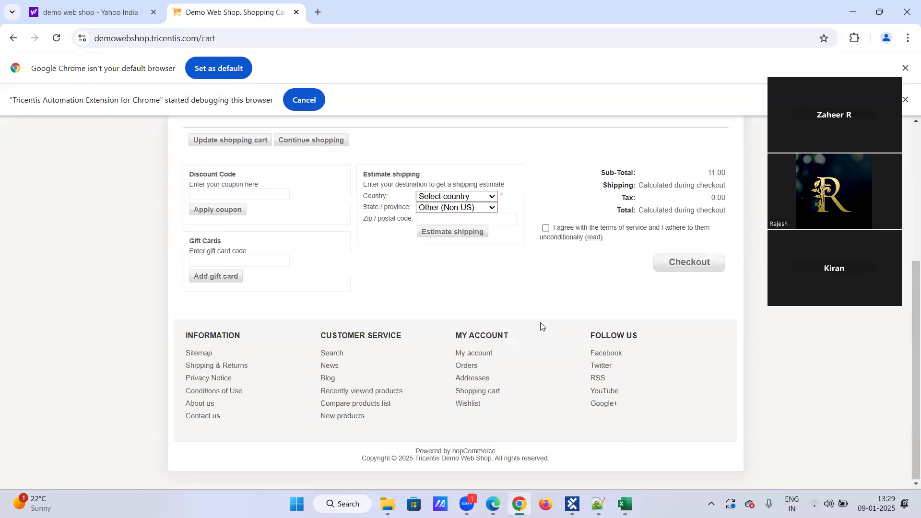
scroll(540, 325, up, 3)
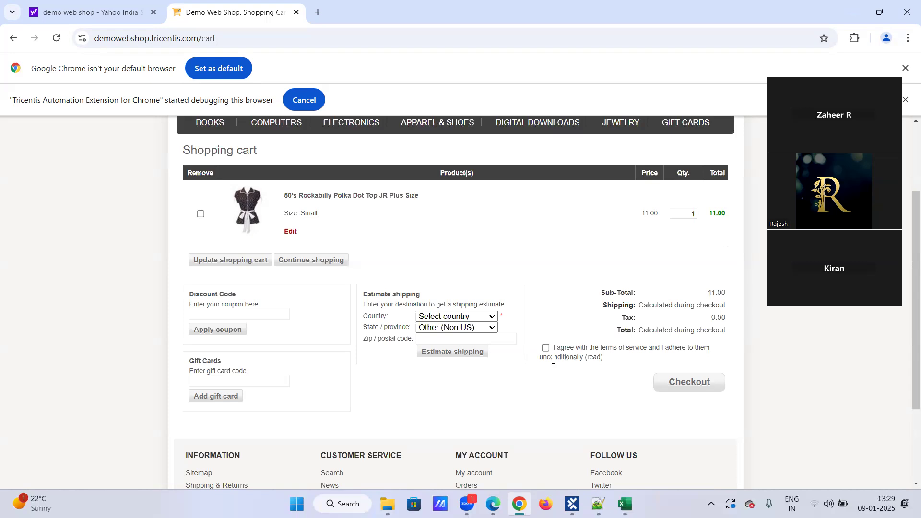
double_click(658, 214)
Step: Return to Tosca Commander, collapse Excel Operations, and close the Modules tab
click(677, 251)
click(572, 504)
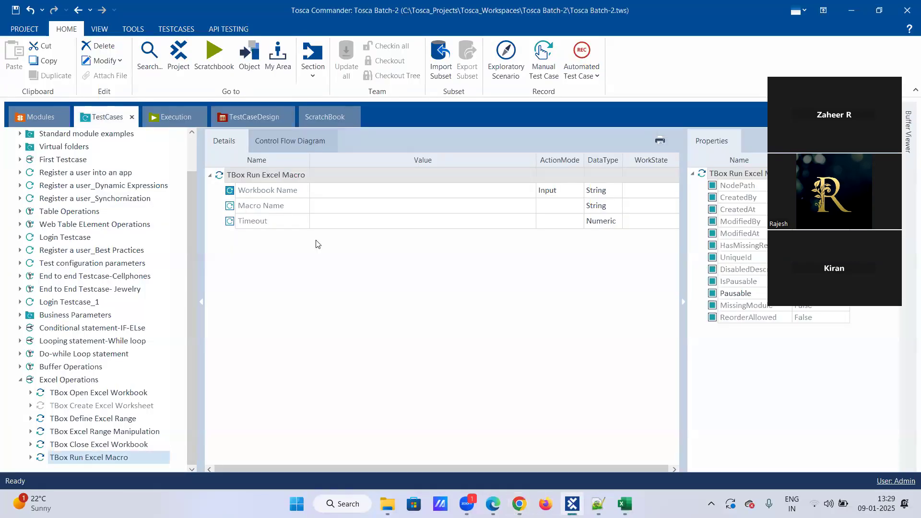
click(21, 380)
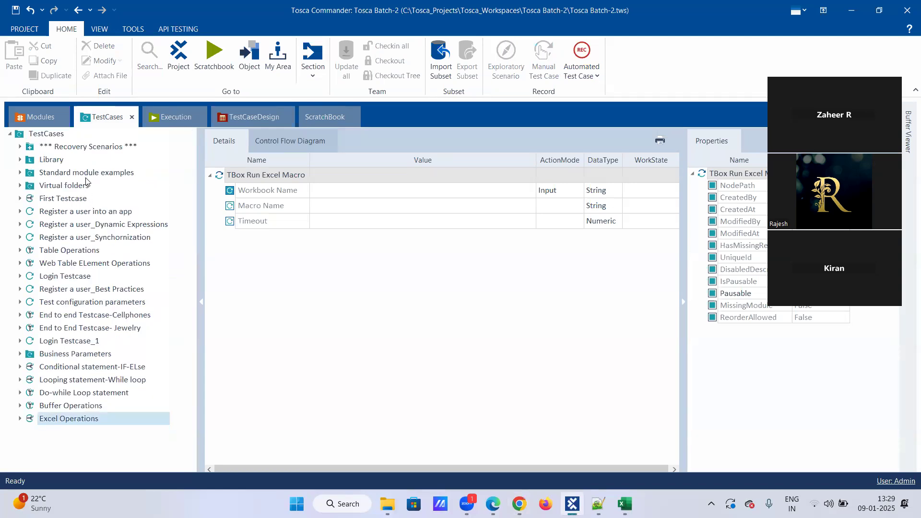
click(63, 117)
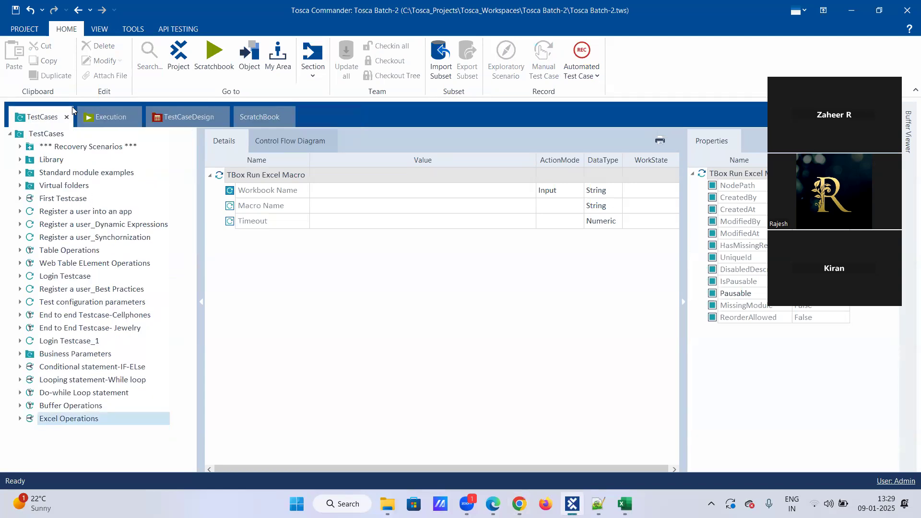
Step: Reopen the Modules section as the first tab and expand Demo web shop Modules
click(313, 69)
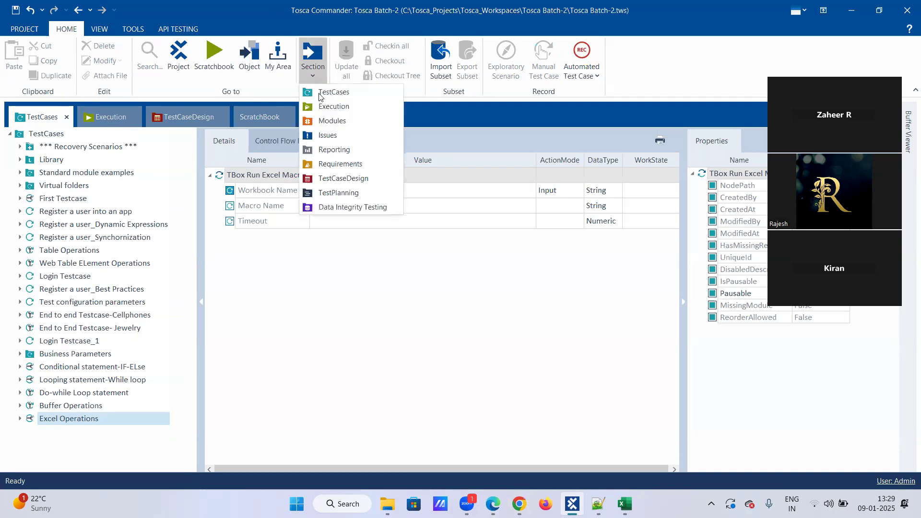
click(332, 120)
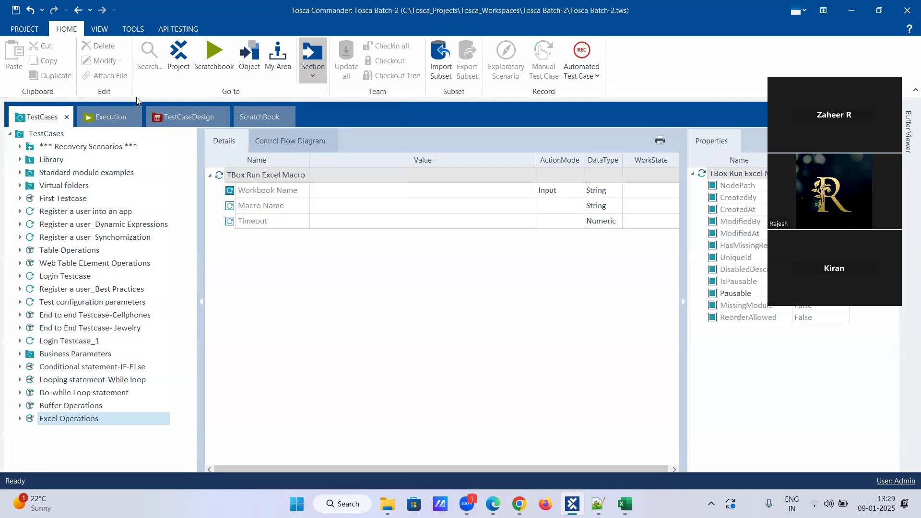
drag(127, 138, 320, 118)
drag(18, 118, 18, 118)
click(19, 185)
click(20, 185)
click(19, 160)
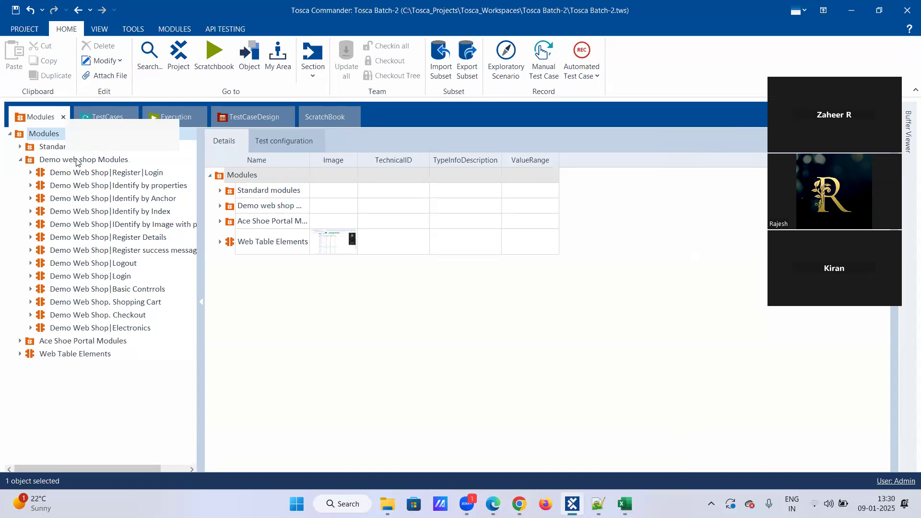
Step: Start an XScan from Demo web shop Modules and pick the Demo Web Shop. Shopping Cart window
right_click(76, 162)
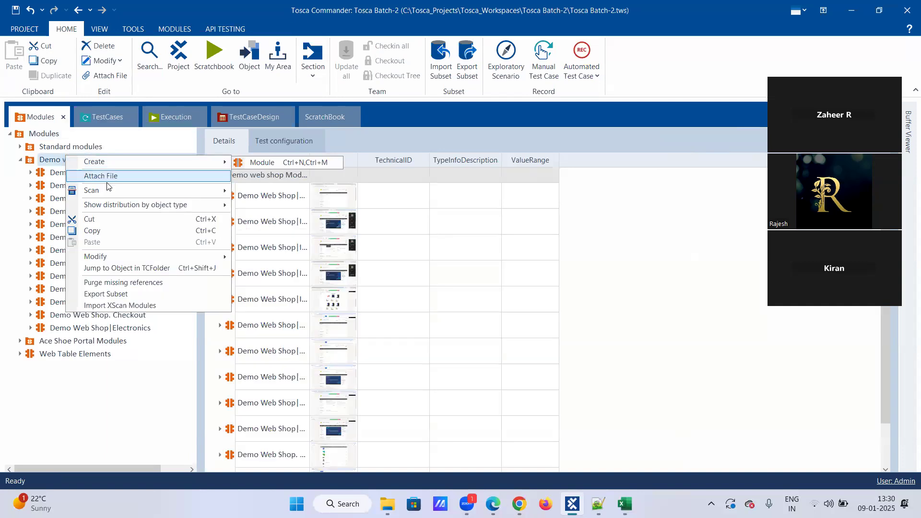
mouse_move(103, 190)
click(243, 191)
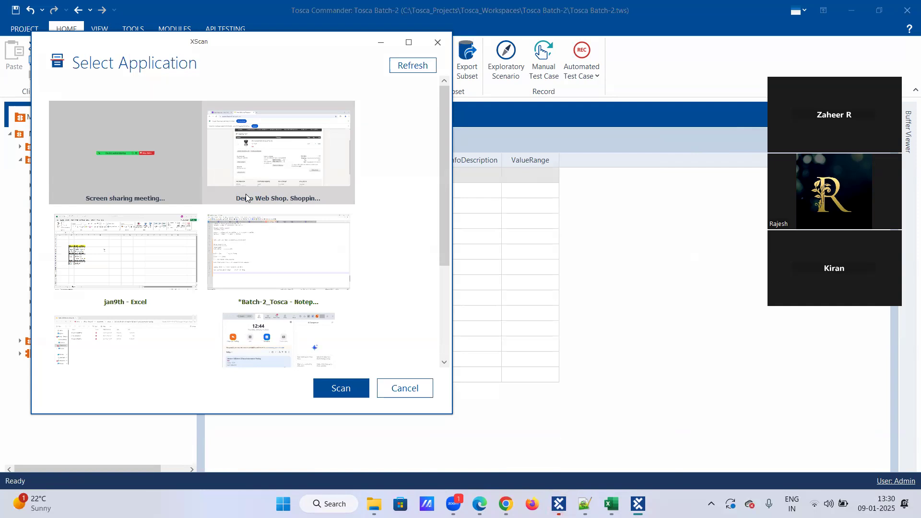
click(290, 144)
Step: Scan the shopping cart page, move XScan aside, and start Select on screen
click(358, 391)
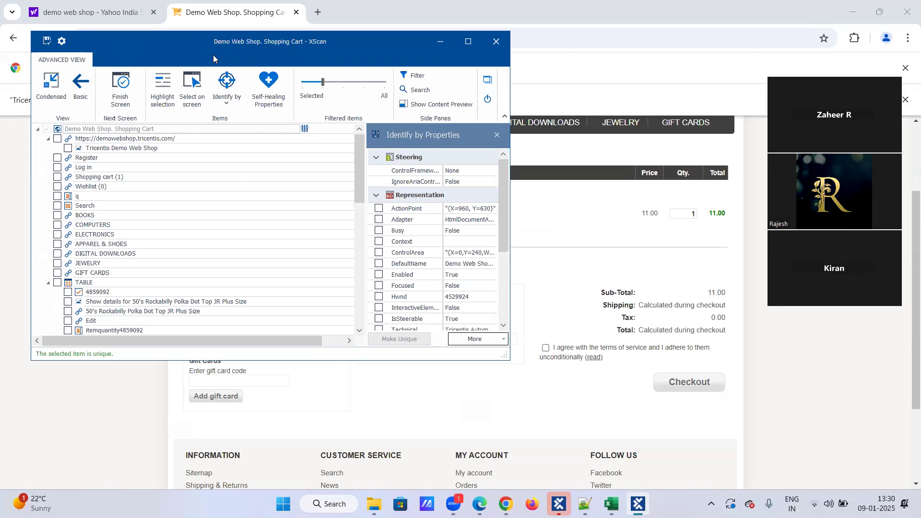
drag(214, 54, 150, 110)
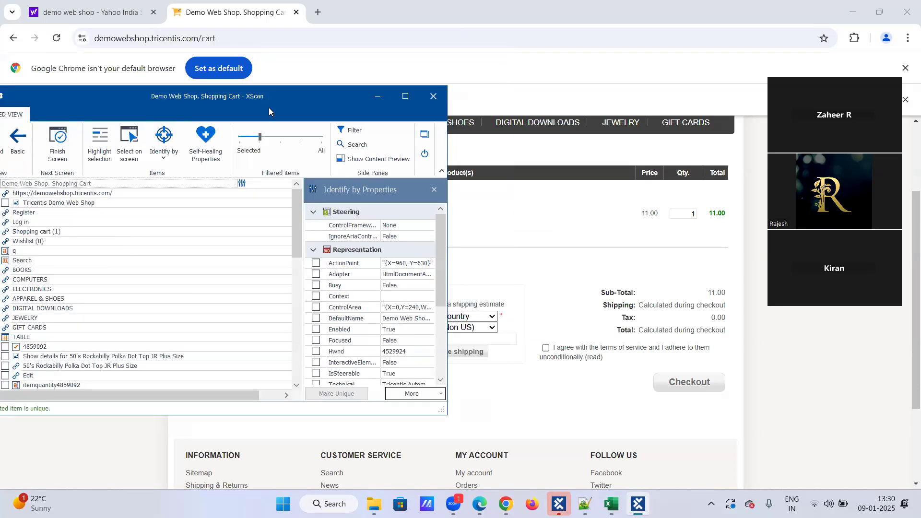
click(123, 143)
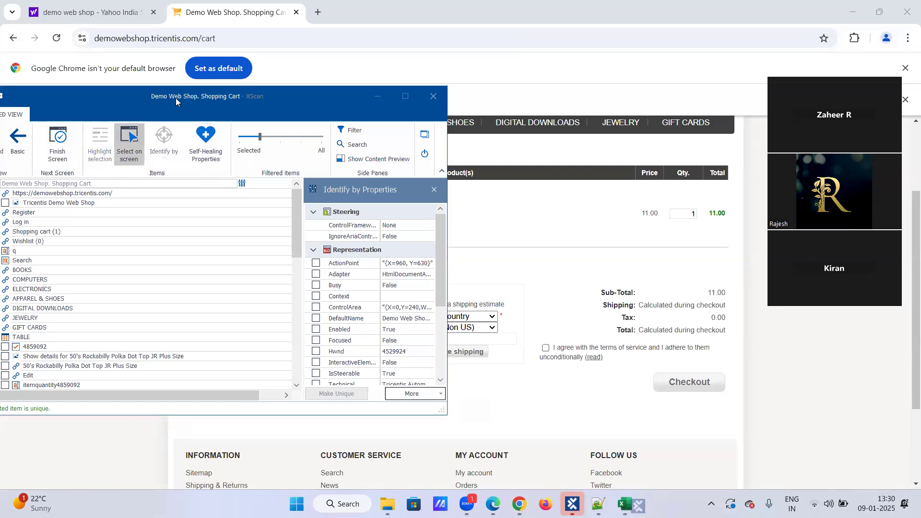
drag(176, 98, 285, 297)
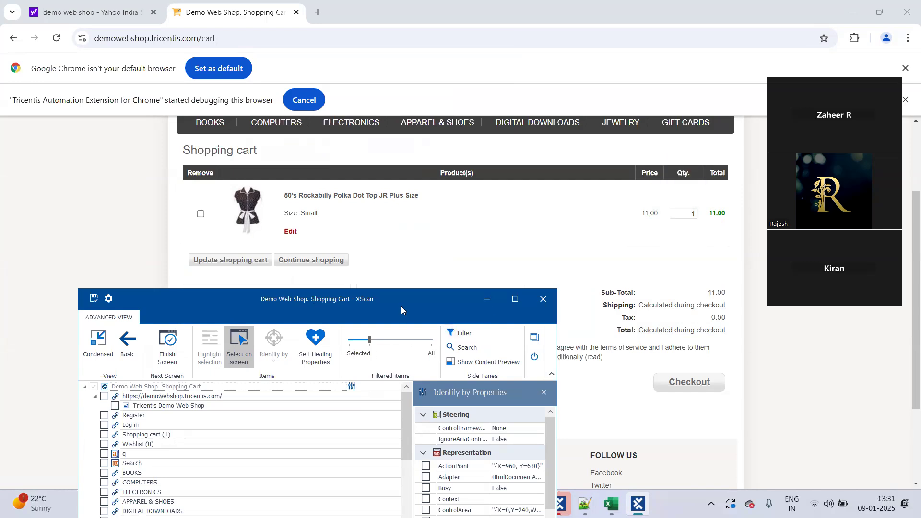
drag(401, 306, 415, 216)
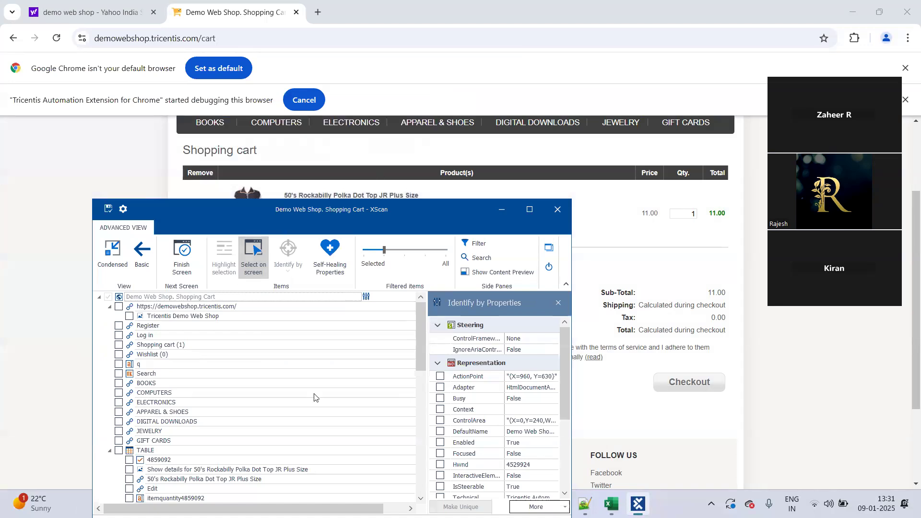
Step: Widen and narrow the element filter slider, scrolling the tree to find the cart TABLE
scroll(338, 349, down, 5)
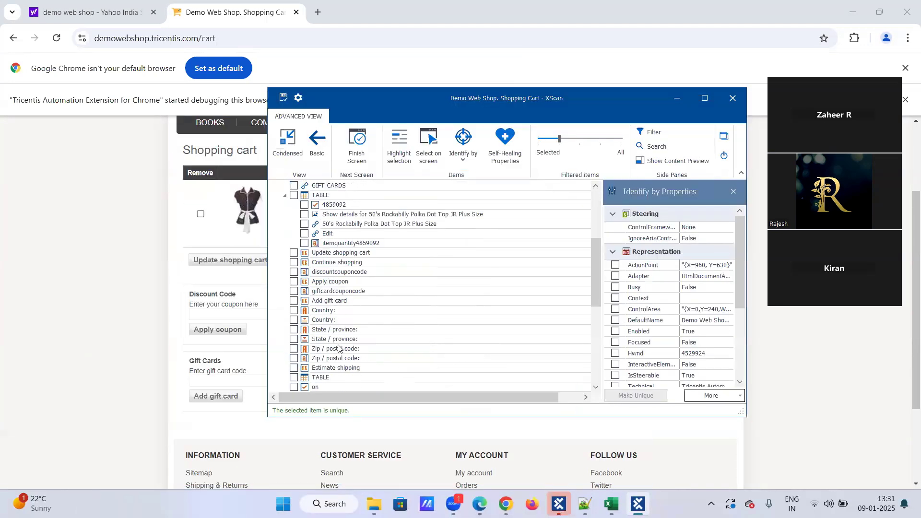
scroll(339, 349, down, 1)
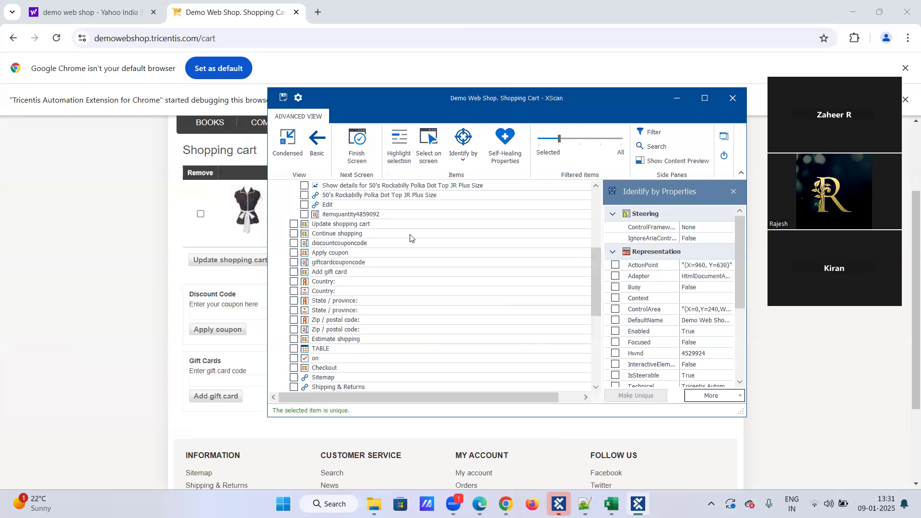
drag(561, 139, 600, 139)
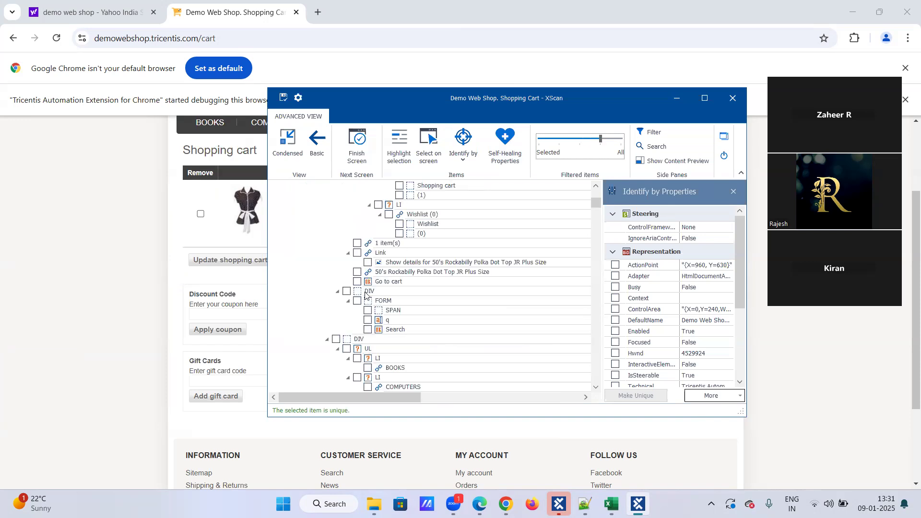
scroll(367, 275, down, 5)
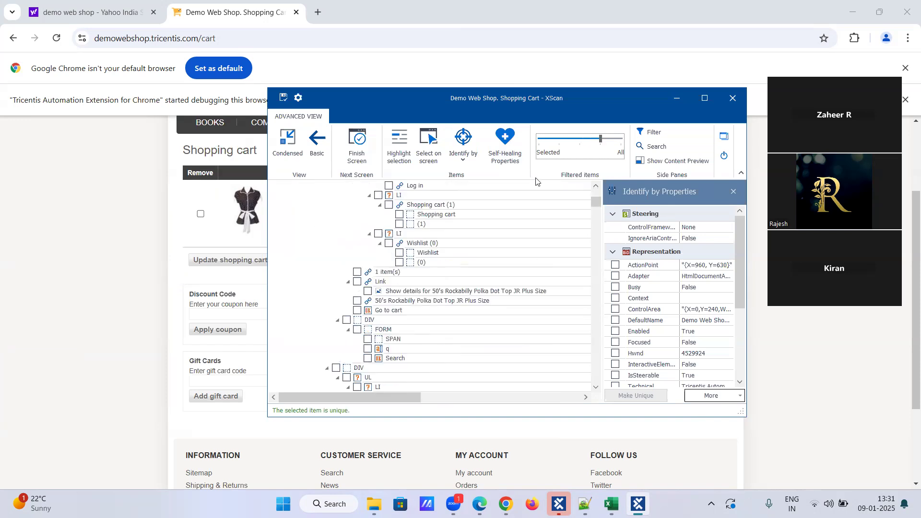
drag(601, 139, 580, 139)
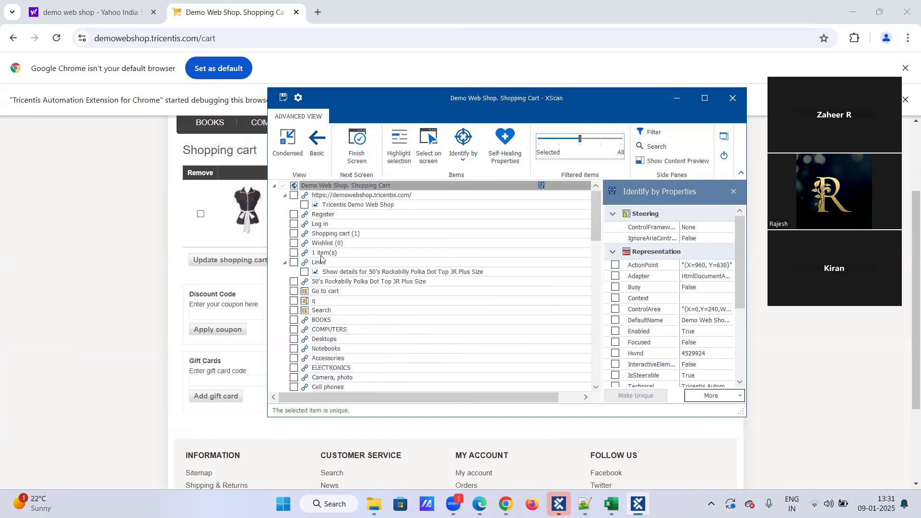
scroll(324, 241, down, 6)
scroll(324, 241, down, 6)
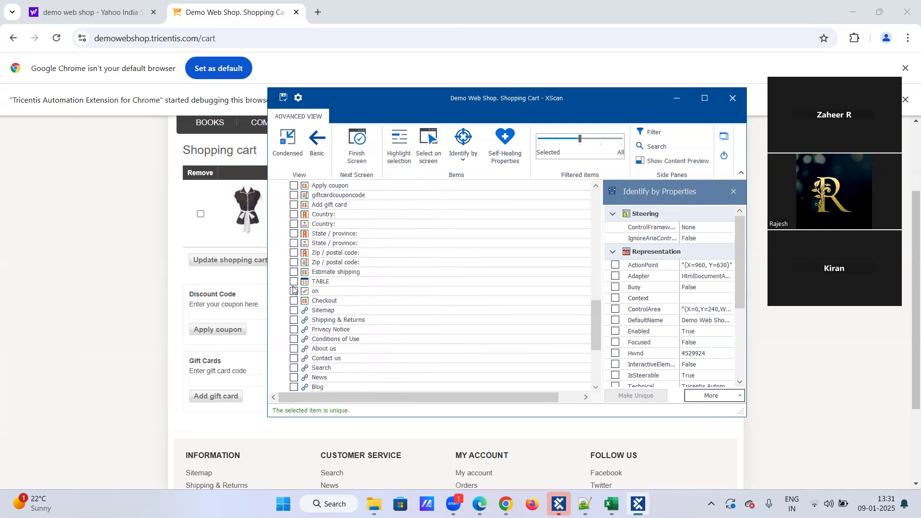
scroll(345, 307, down, 4)
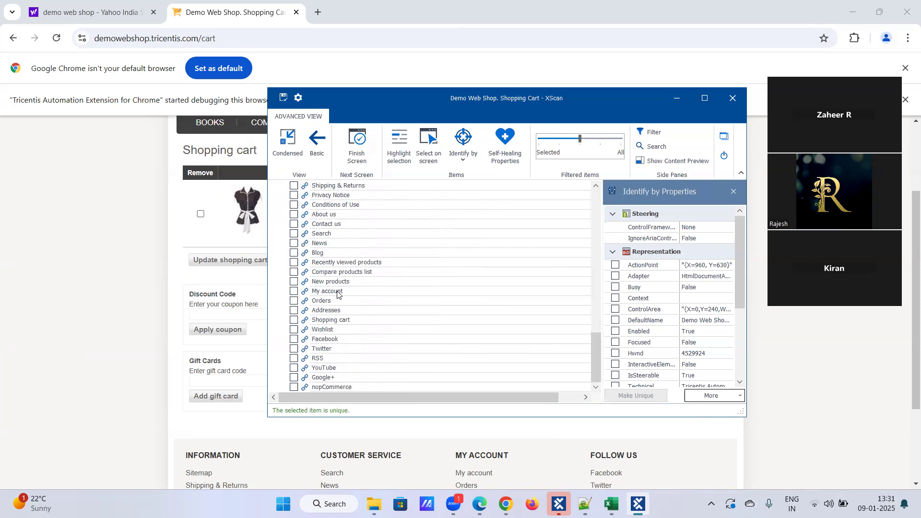
scroll(340, 296, up, 7)
scroll(335, 298, up, 3)
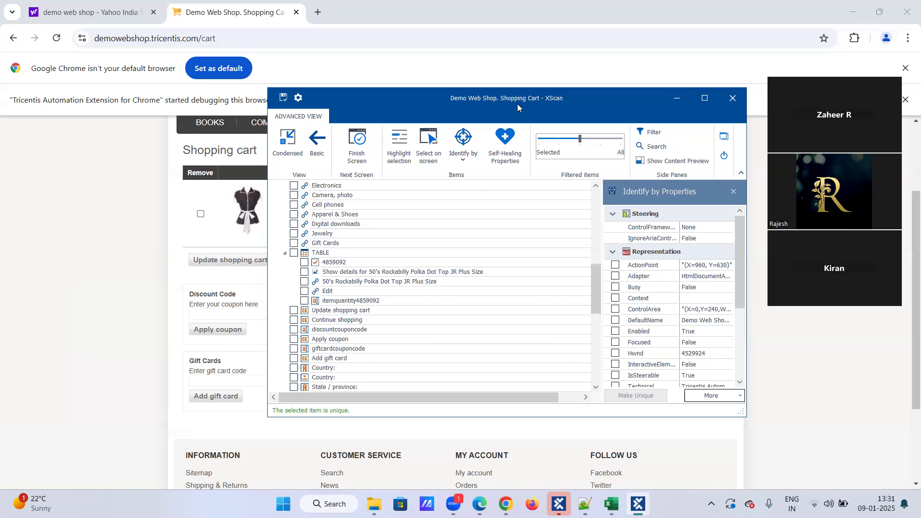
drag(517, 103, 546, 112)
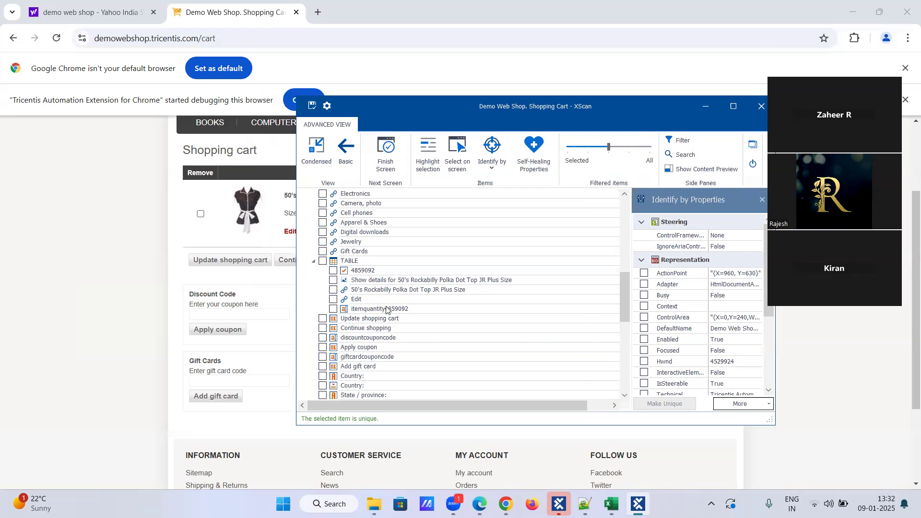
scroll(383, 319, down, 2)
scroll(382, 319, down, 4)
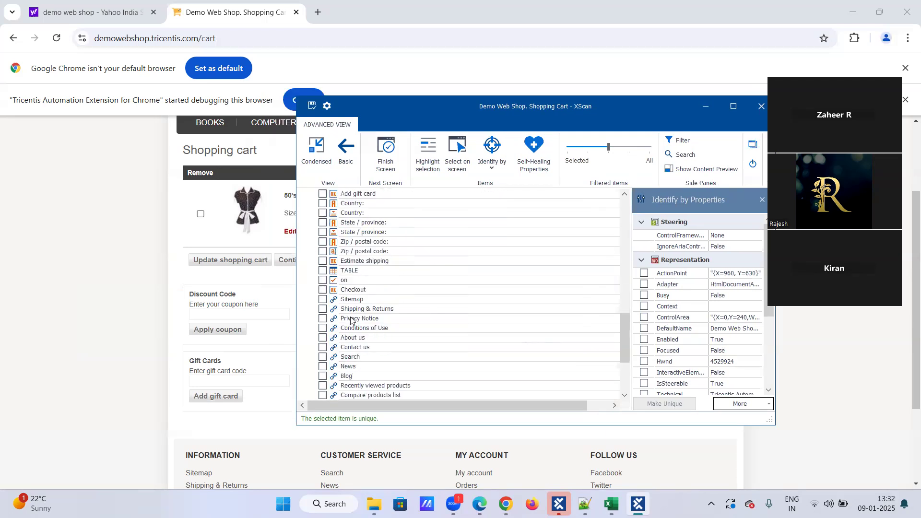
Step: Tick the cart TABLE as a control, show nested elements, and save the module
click(322, 270)
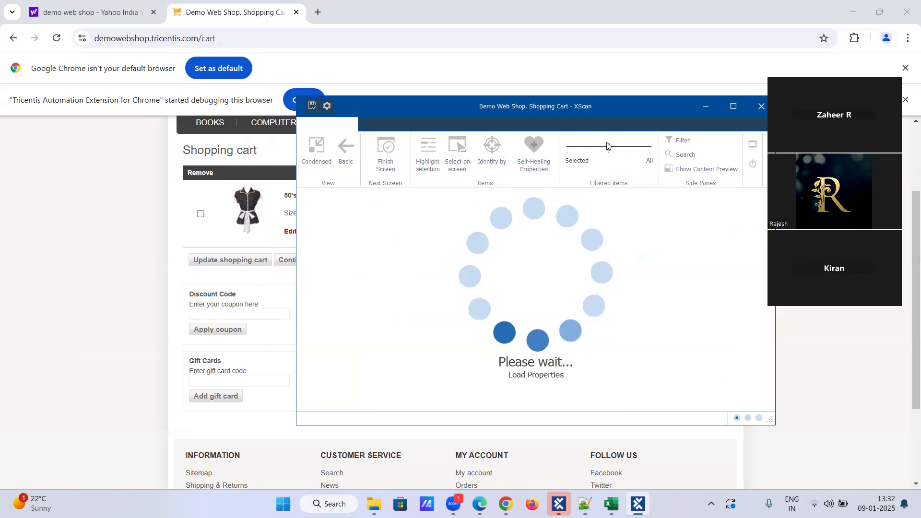
click(625, 149)
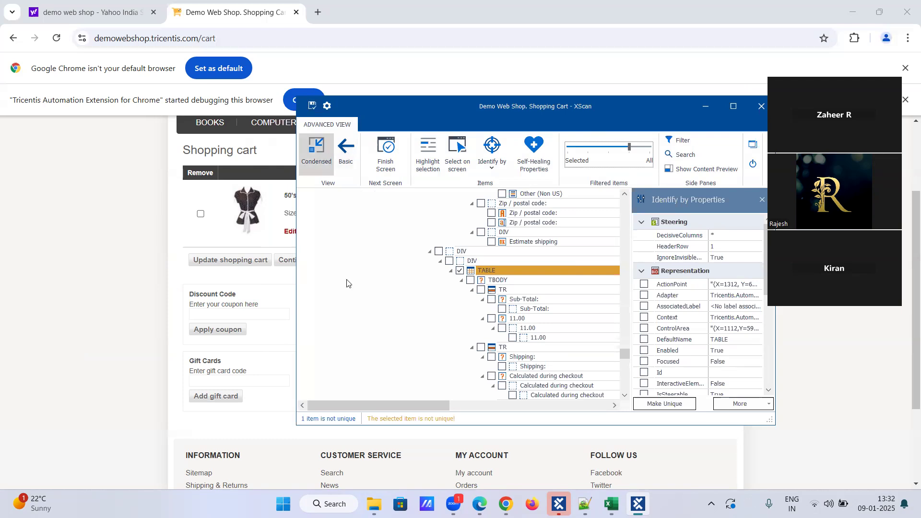
click(310, 108)
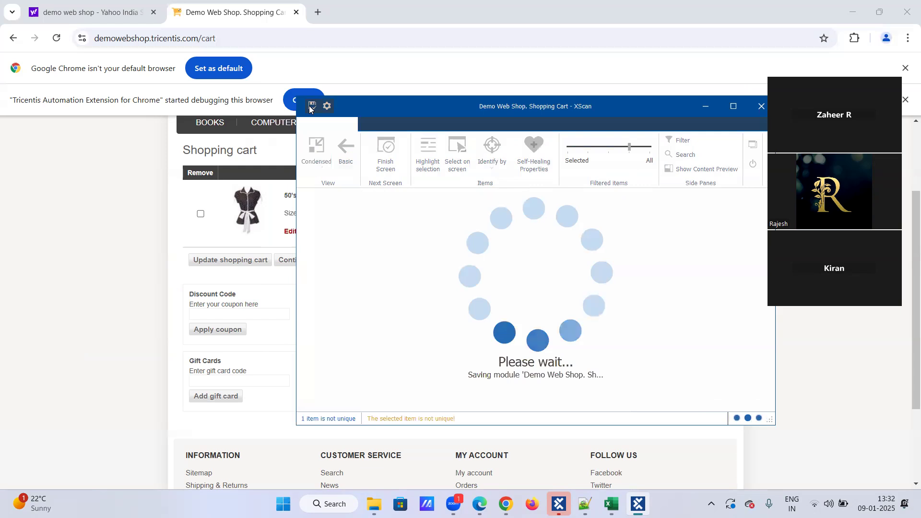
Step: Keep the TABLE's name and tick its TBODY element as a control
click(526, 271)
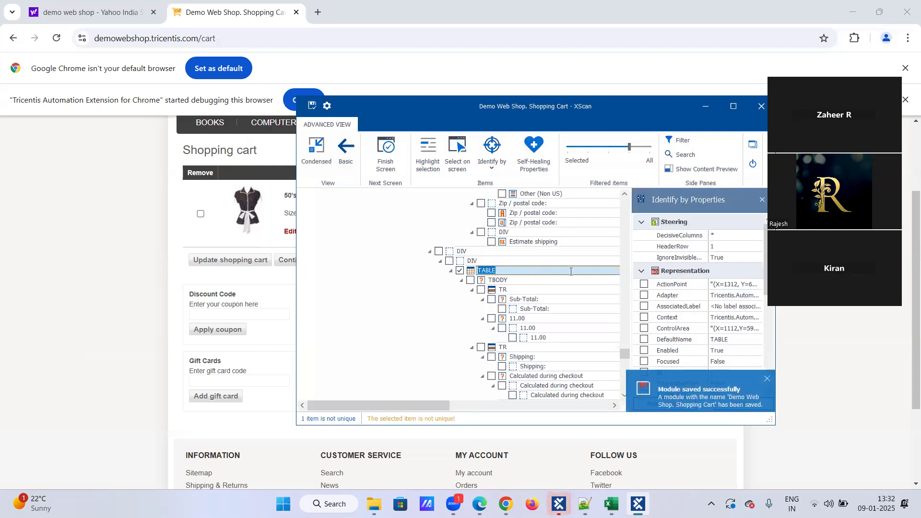
click(571, 272)
click(528, 281)
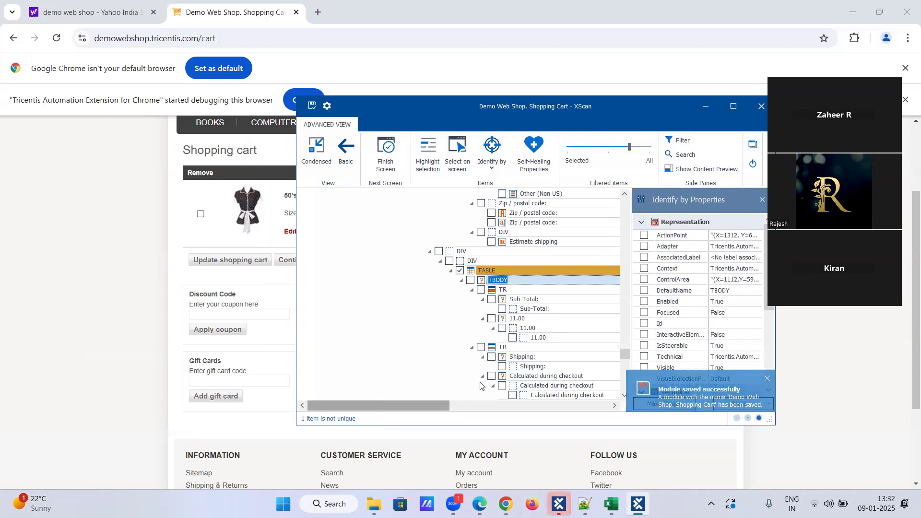
scroll(635, 294, down, 3)
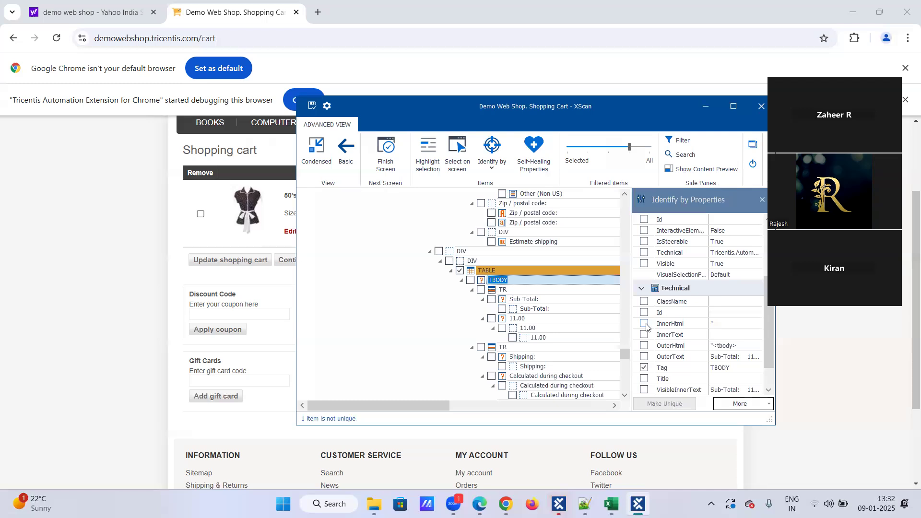
scroll(646, 319, down, 1)
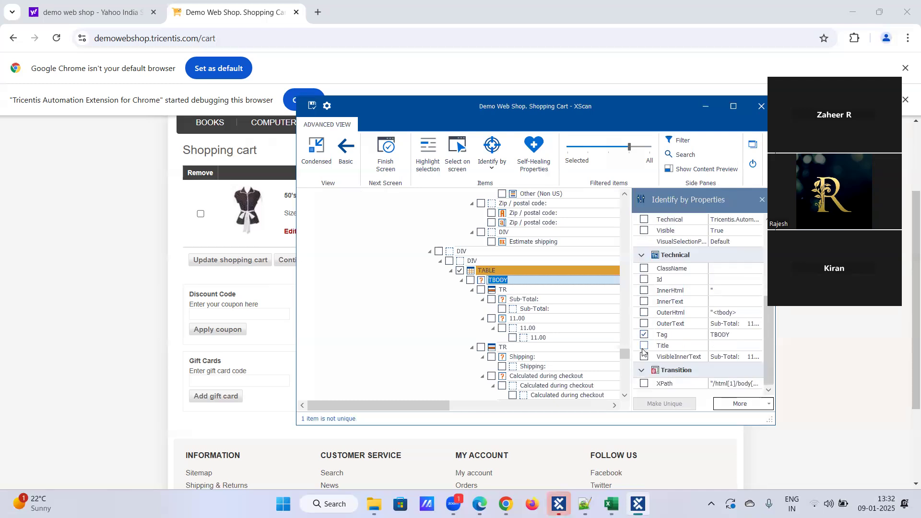
click(643, 324)
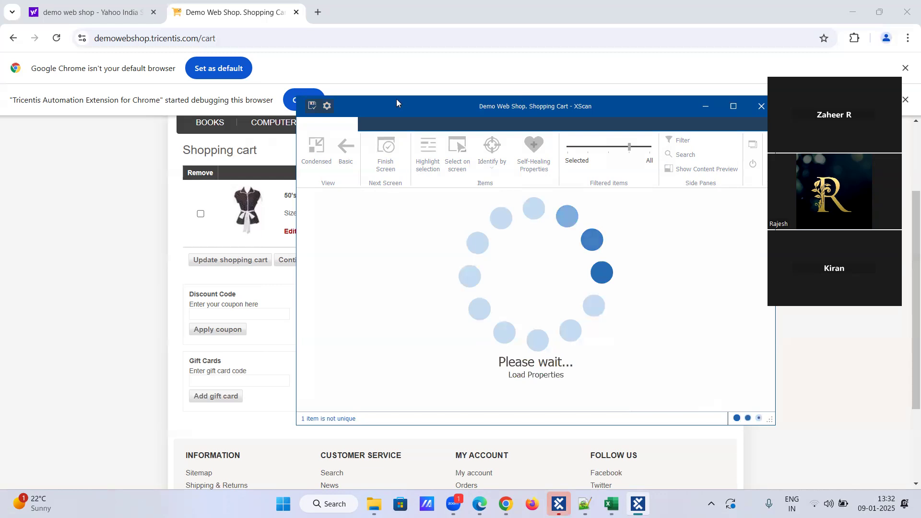
Step: Uncheck OuterText for the TBODY and switch its identification to Anchor
drag(395, 99, 269, 92)
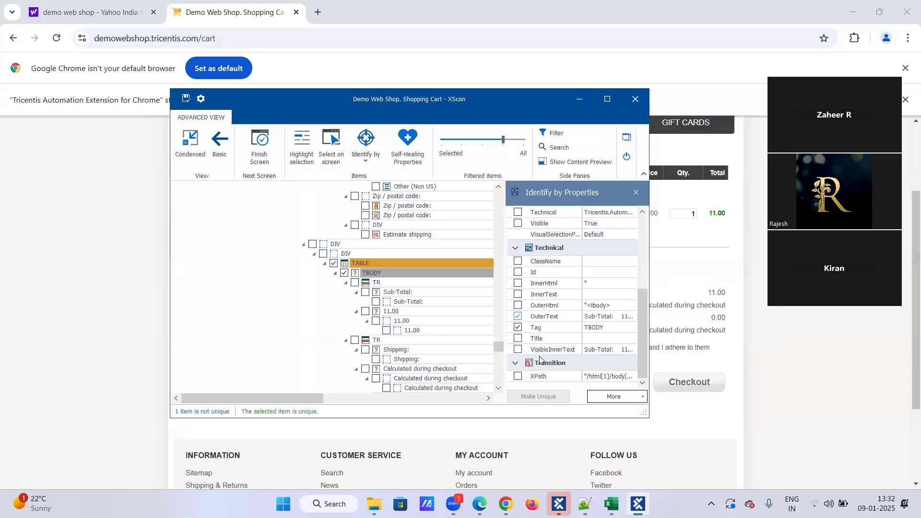
click(517, 316)
scroll(510, 274, up, 4)
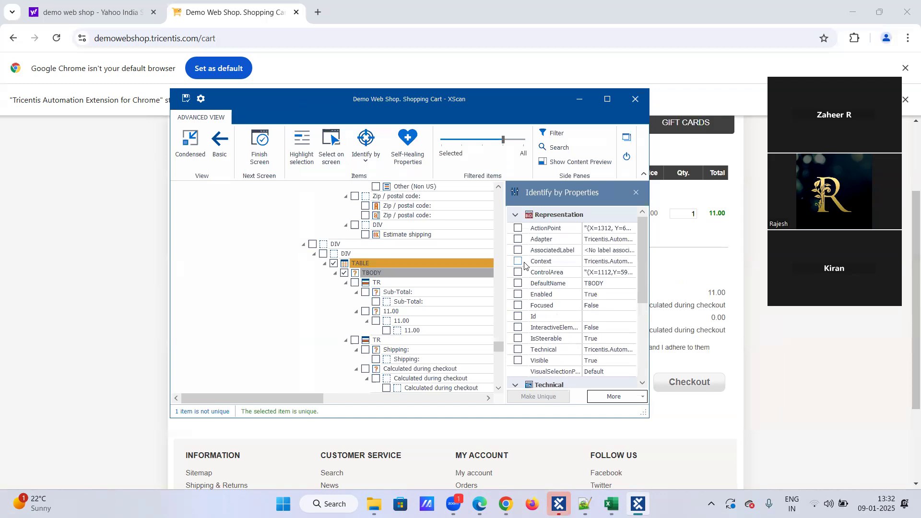
click(366, 158)
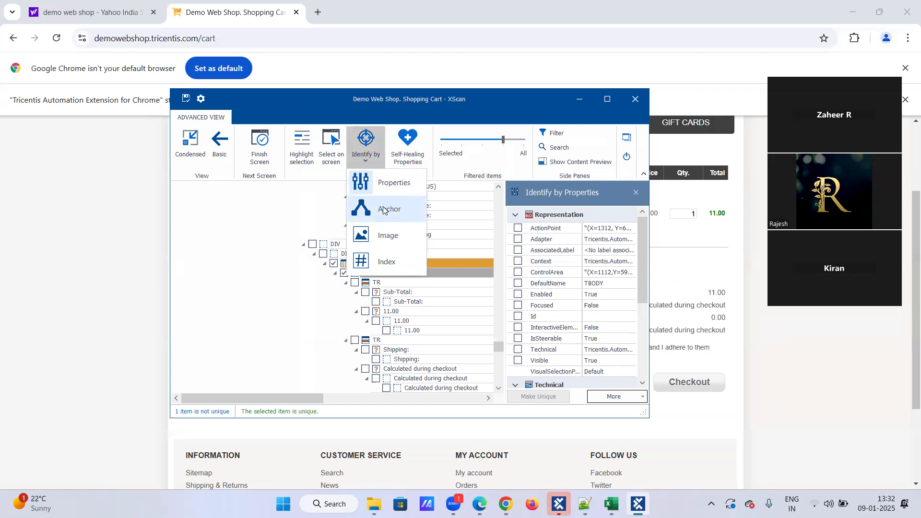
click(384, 210)
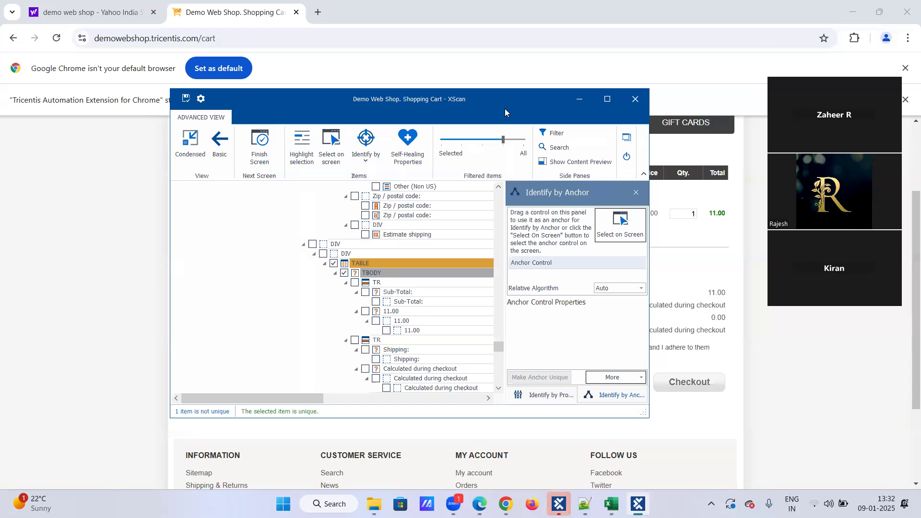
Step: Reselect the TABLE and switch its identification method to Anchor
drag(505, 109, 518, 213)
scroll(476, 128, up, 1)
scroll(483, 143, down, 1)
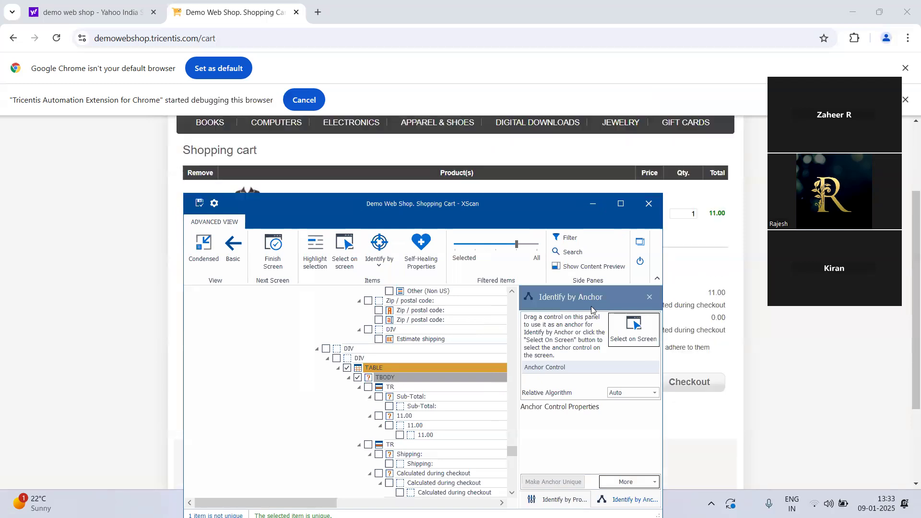
click(644, 327)
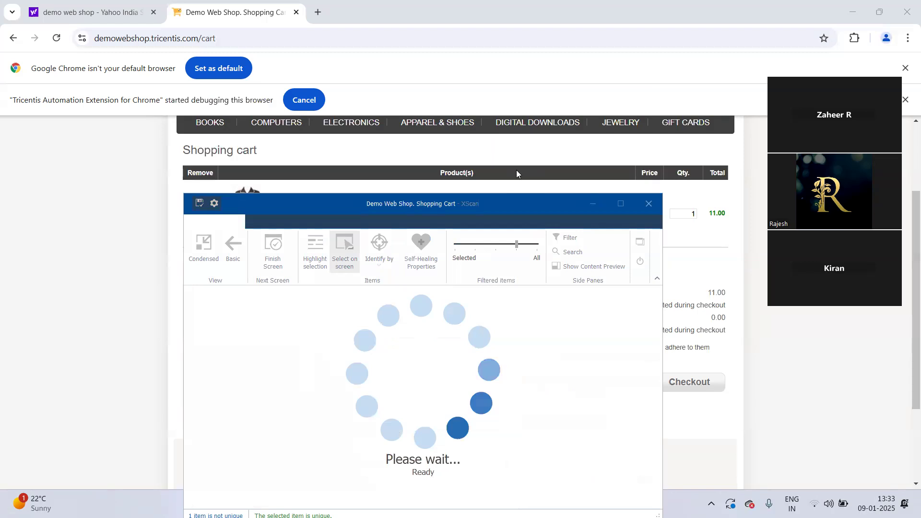
click(394, 366)
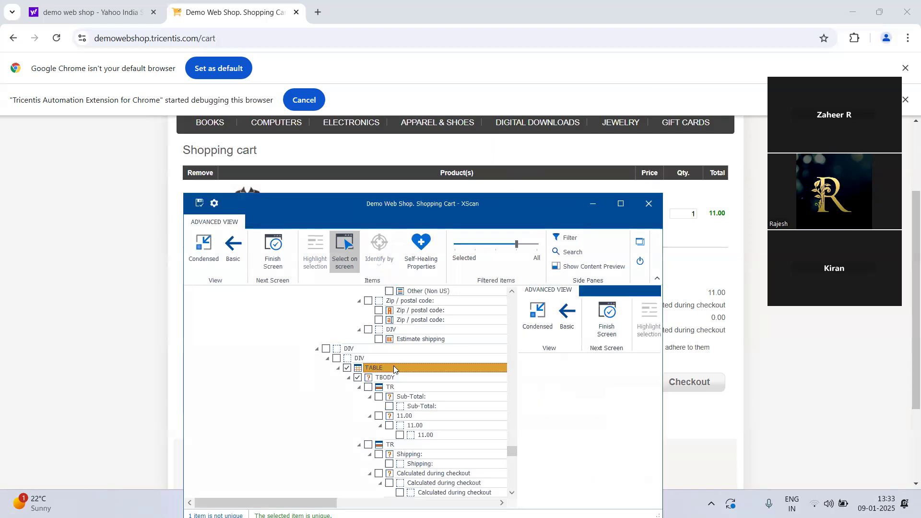
click(376, 269)
click(402, 314)
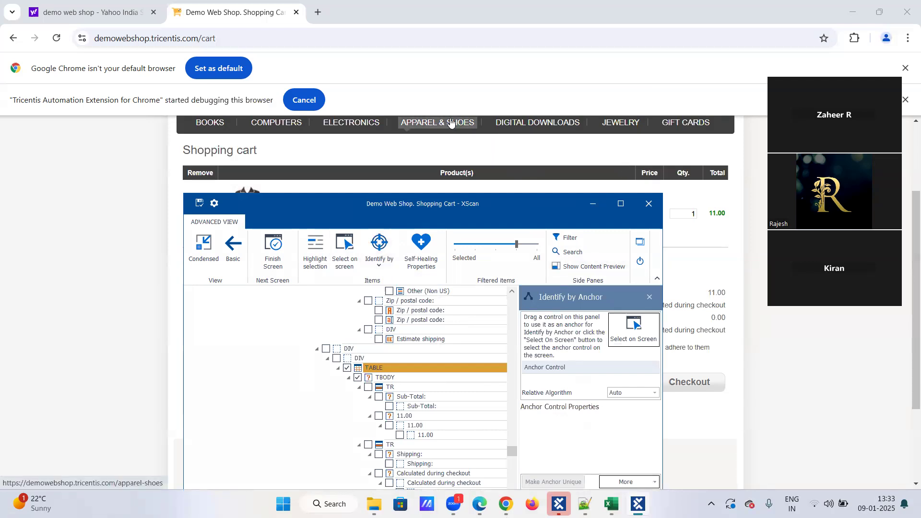
Step: Set the cart page's Register link as the TABLE's anchor control
scroll(531, 160, up, 3)
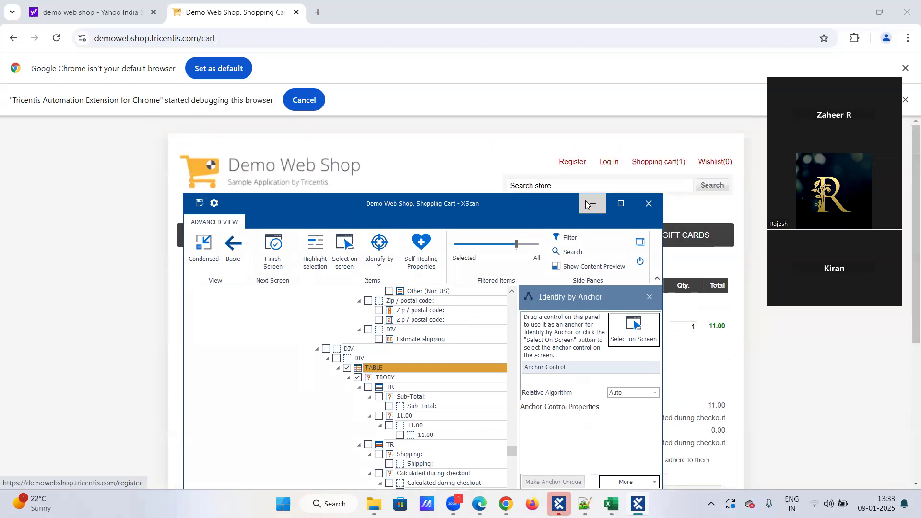
click(575, 164)
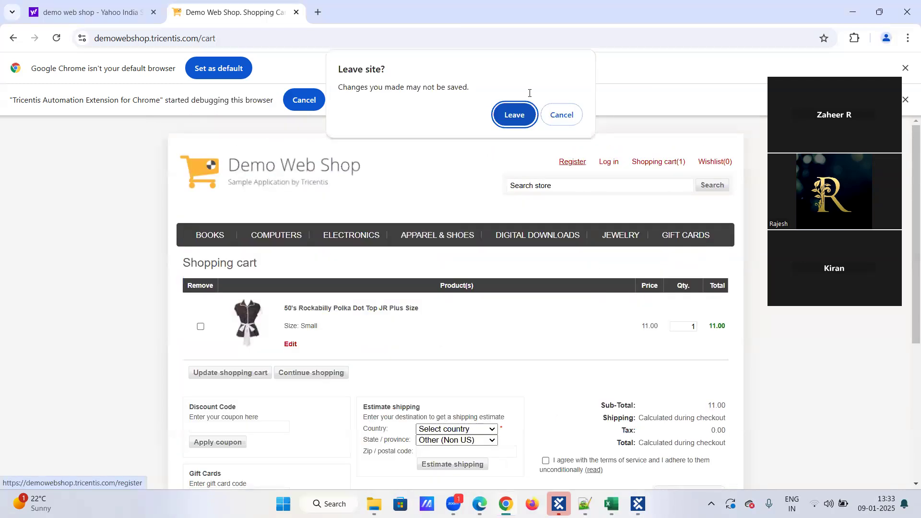
click(561, 114)
click(639, 502)
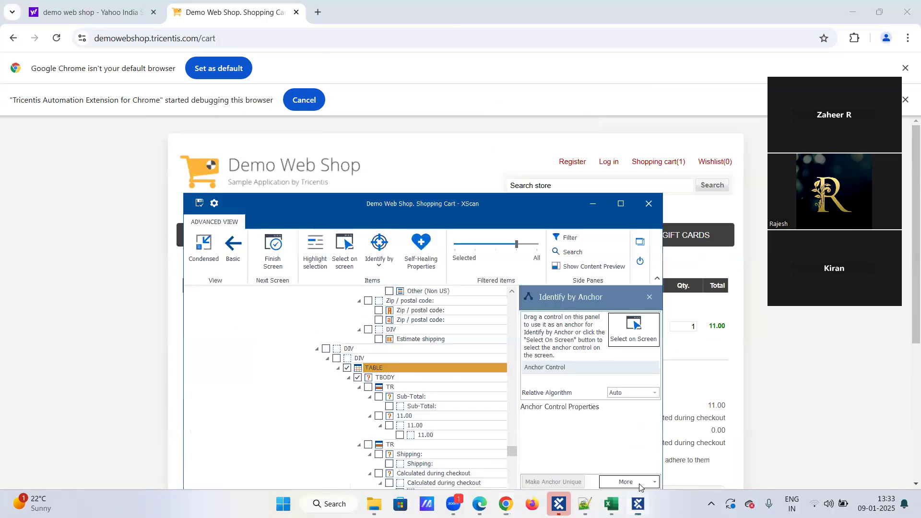
click(633, 330)
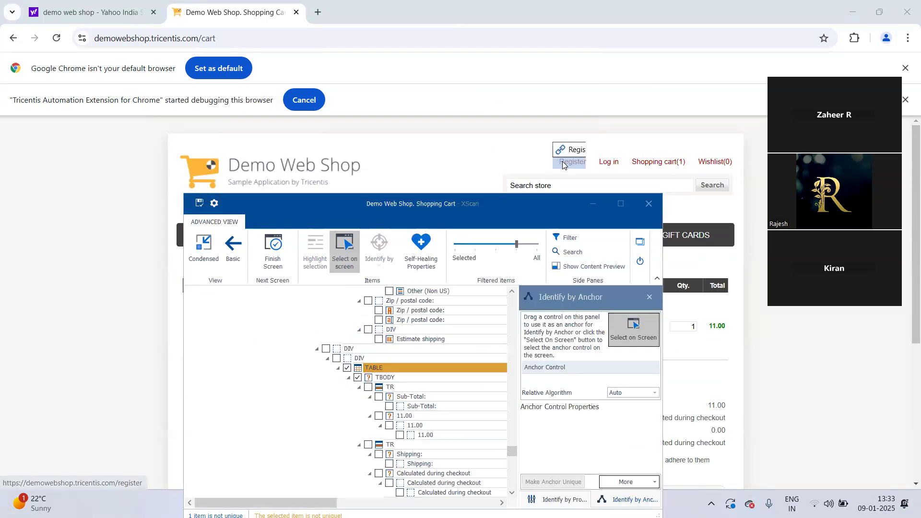
click(633, 337)
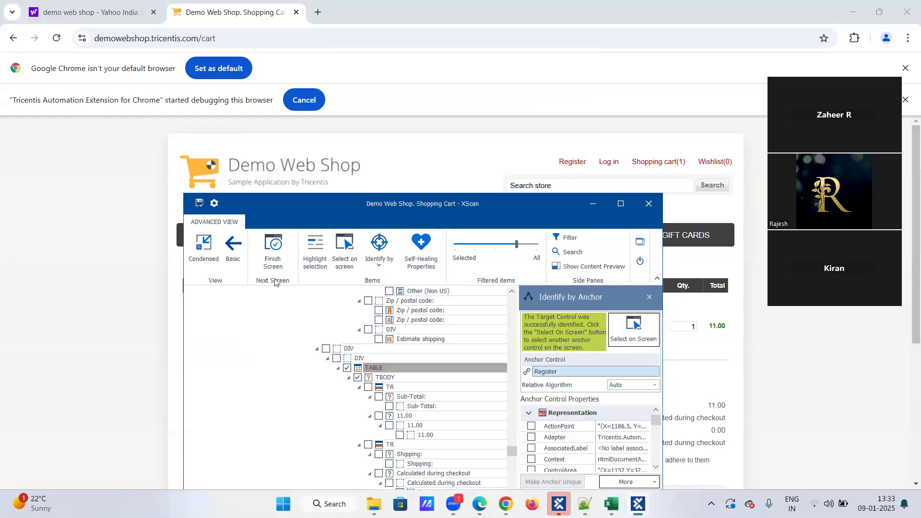
Step: Save the Demo Web Shop. Shopping Cart module and close XScan
click(200, 202)
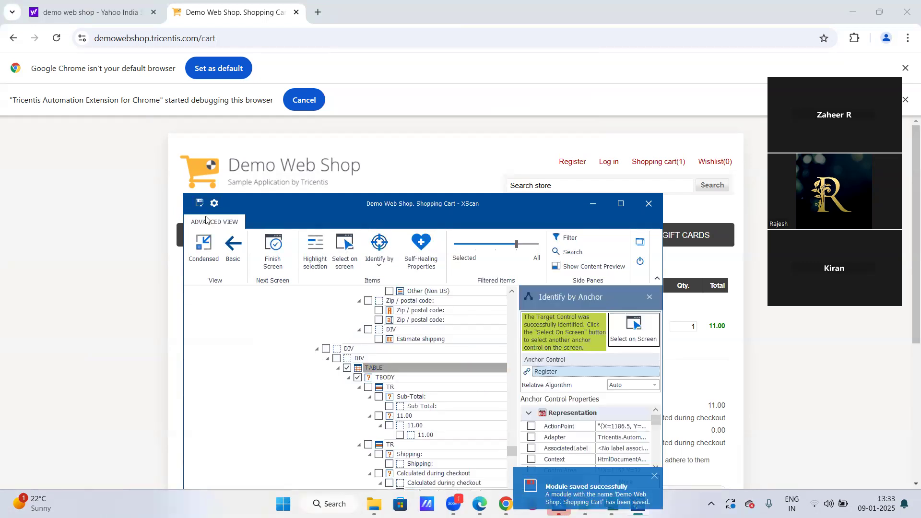
scroll(449, 348, down, 2)
click(637, 262)
Step: Open the Demo Web Shop. Shopping Cart module and expand its TABLE node
mouse_move(624, 504)
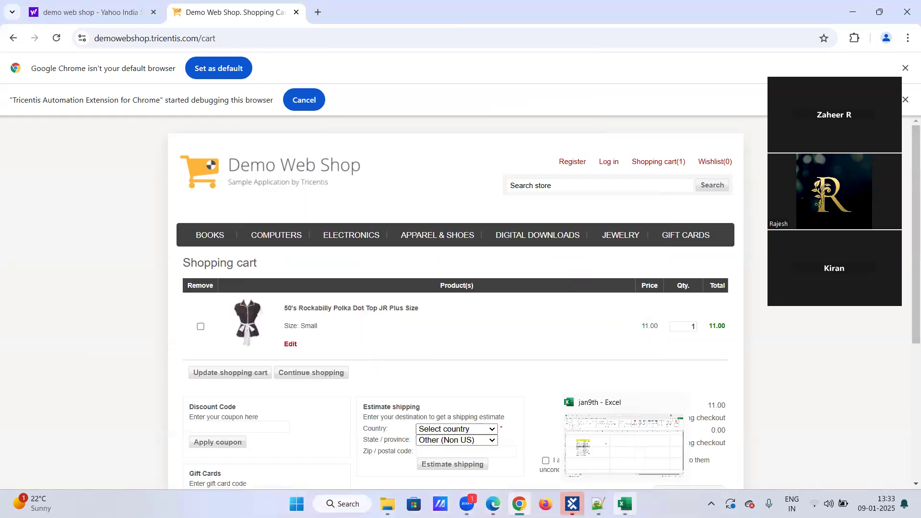
click(573, 503)
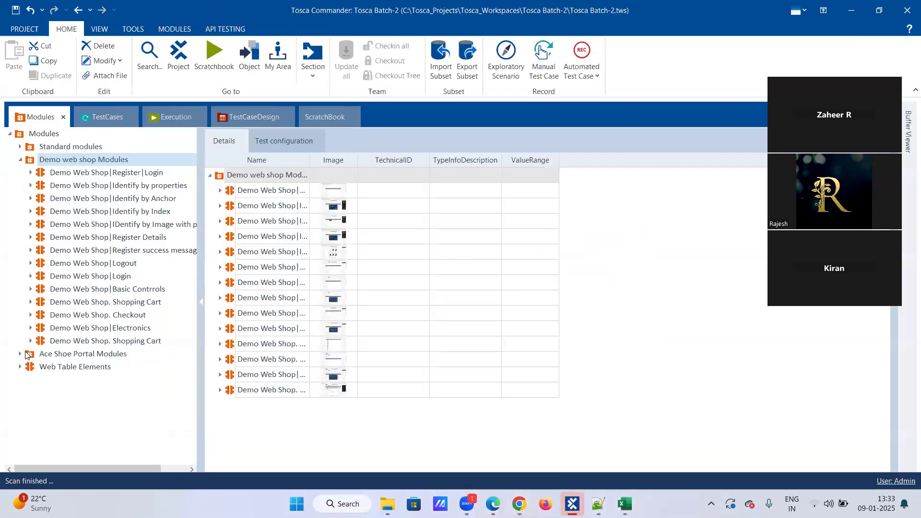
click(66, 342)
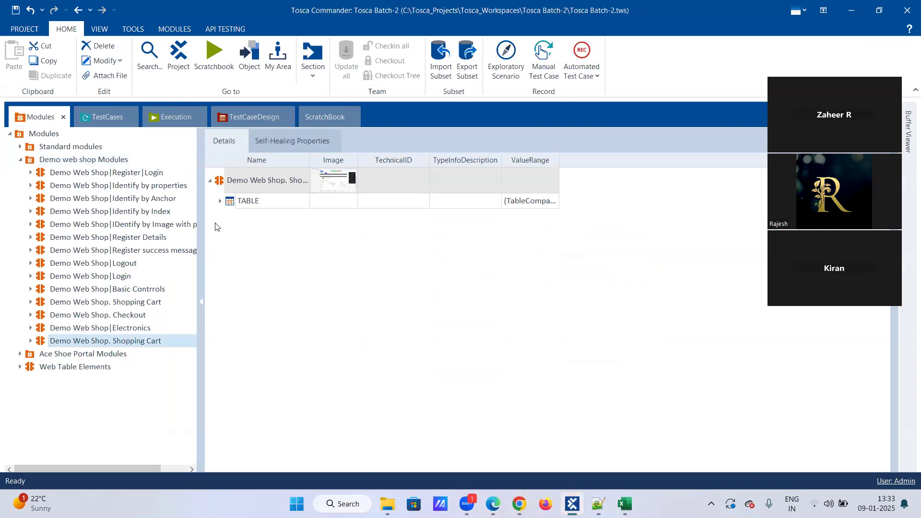
click(221, 201)
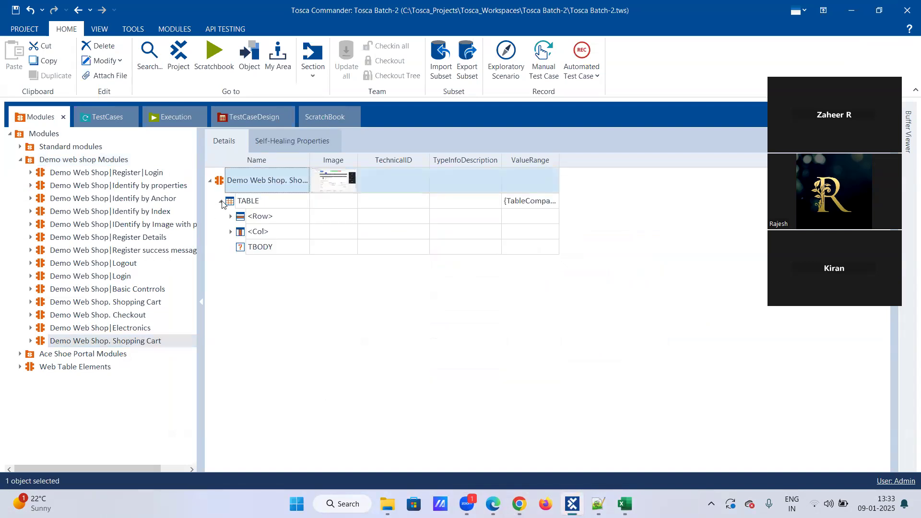
Step: Start renaming the TABLE entry, then drag the module into End to end Testcase-Cellphones
click(266, 201)
right_click(265, 200)
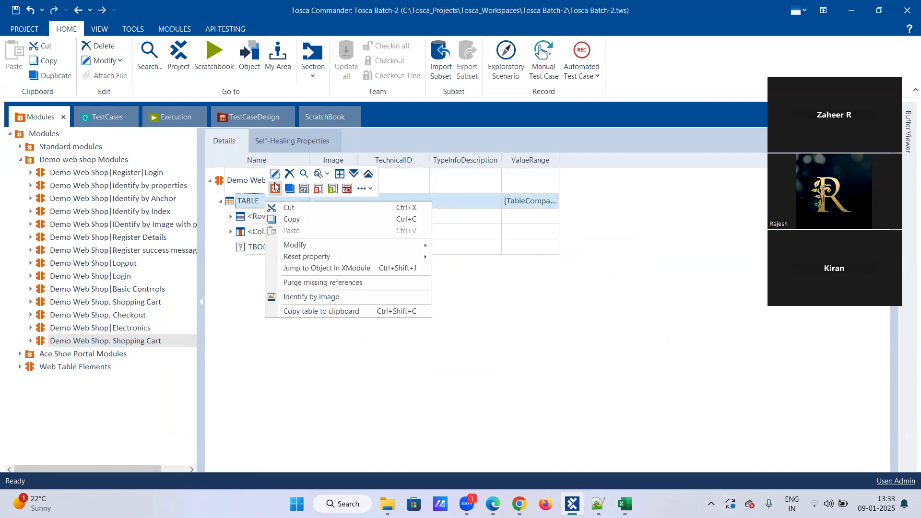
click(275, 175)
click(273, 201)
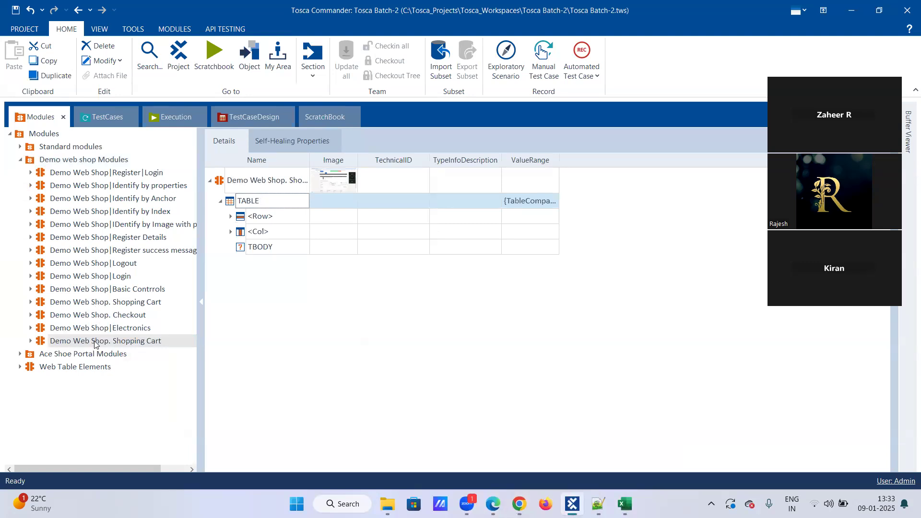
drag(94, 342, 50, 418)
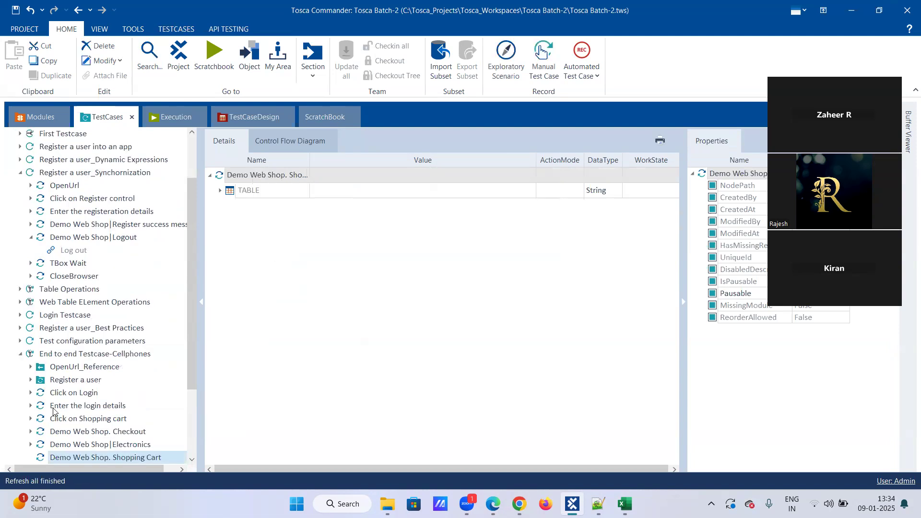
Step: Rename the new step 'Verify the price of a product' and expand its TABLE to the <Row> entry
scroll(94, 336, down, 3)
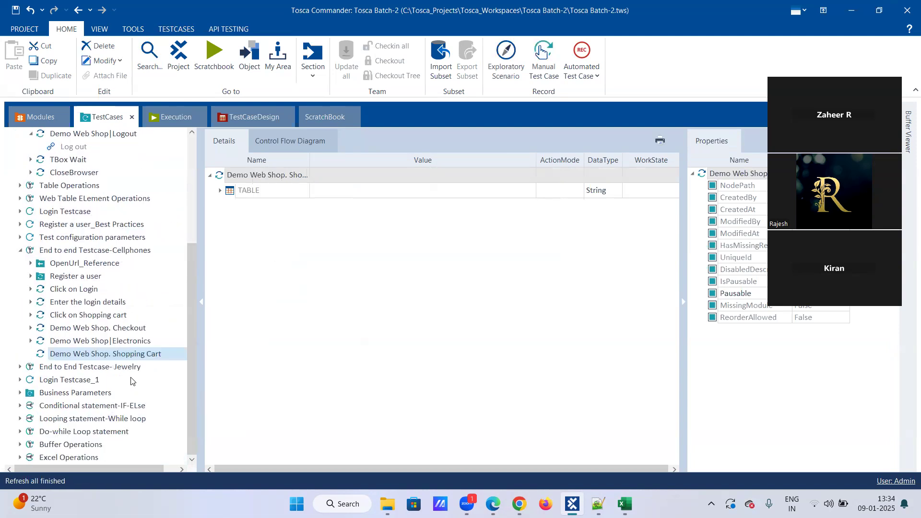
right_click(115, 355)
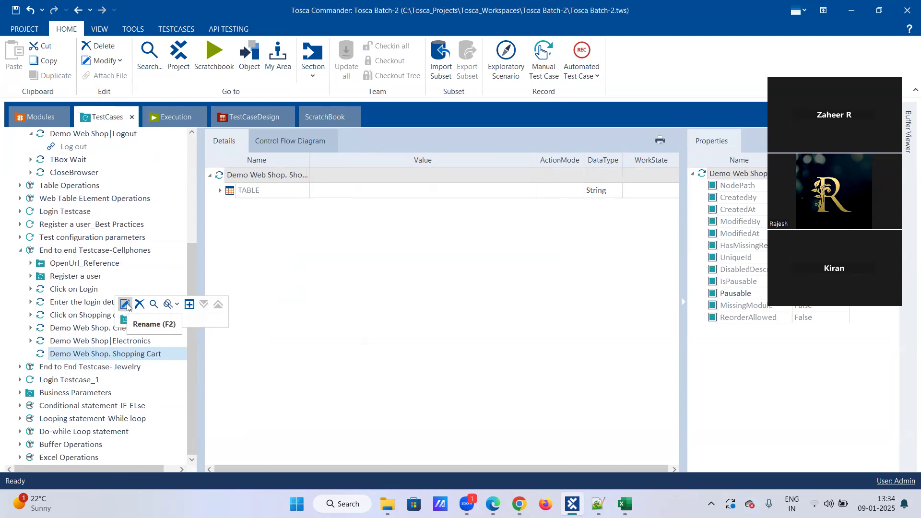
click(127, 306)
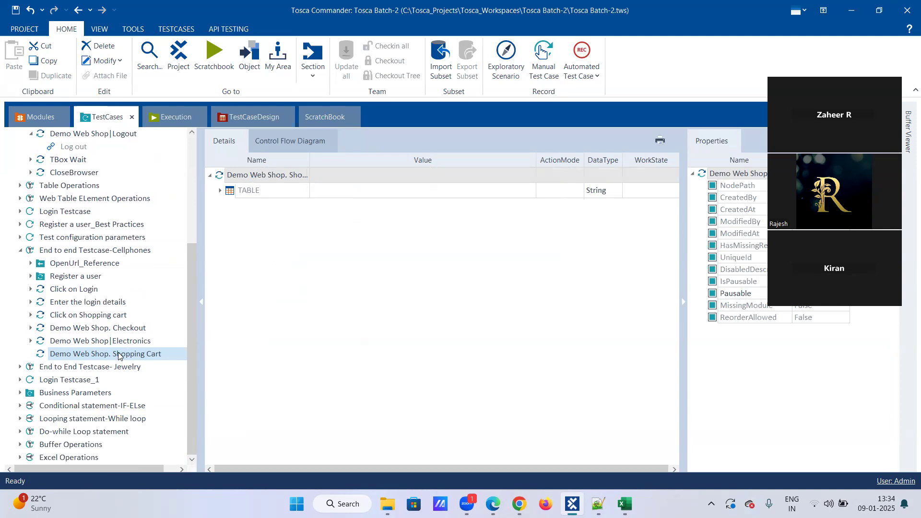
right_click(140, 316)
click(126, 307)
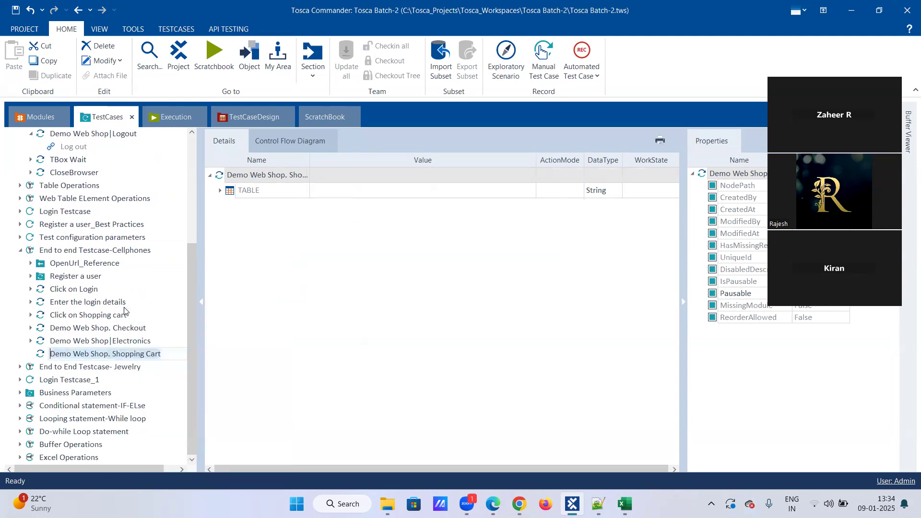
text(Ve)
text(rify the pro)
text(ce)
key(BackSpace)
key(BackSpace)
key(BackSpace)
text(i)
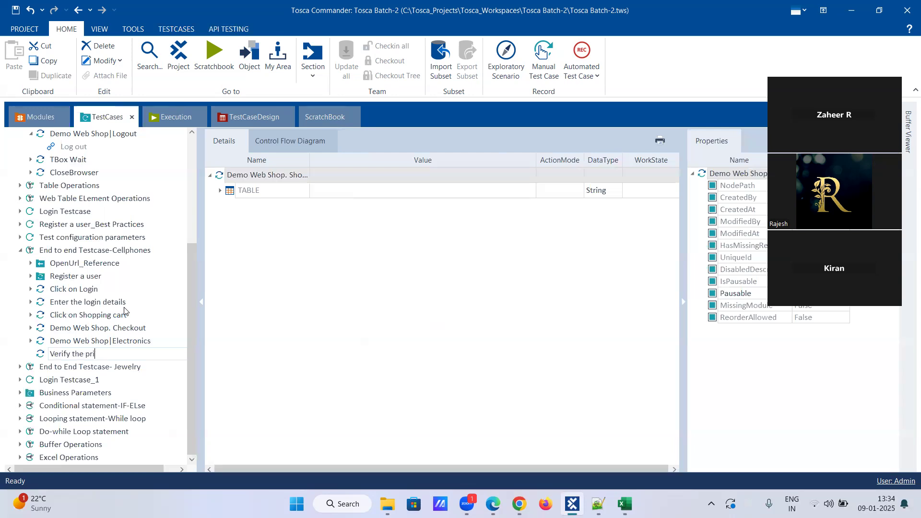
text(ce of a product)
key(Return)
click(220, 190)
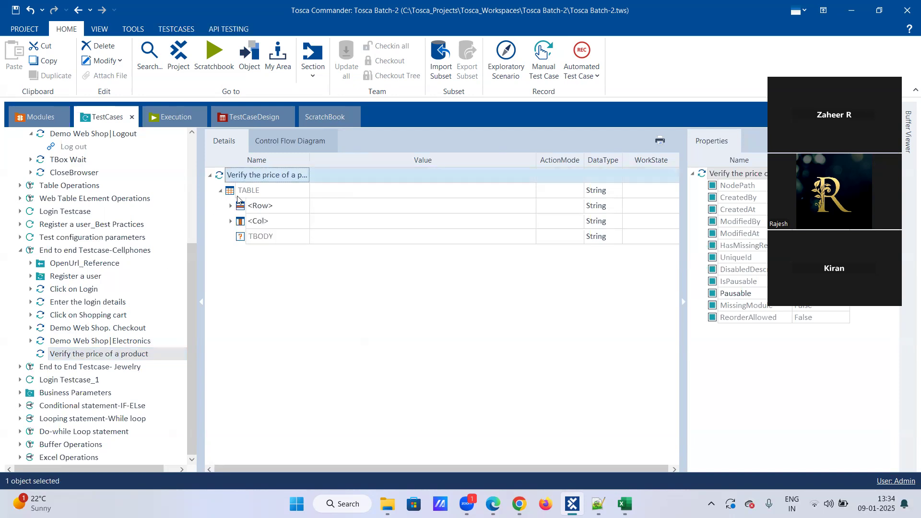
click(264, 203)
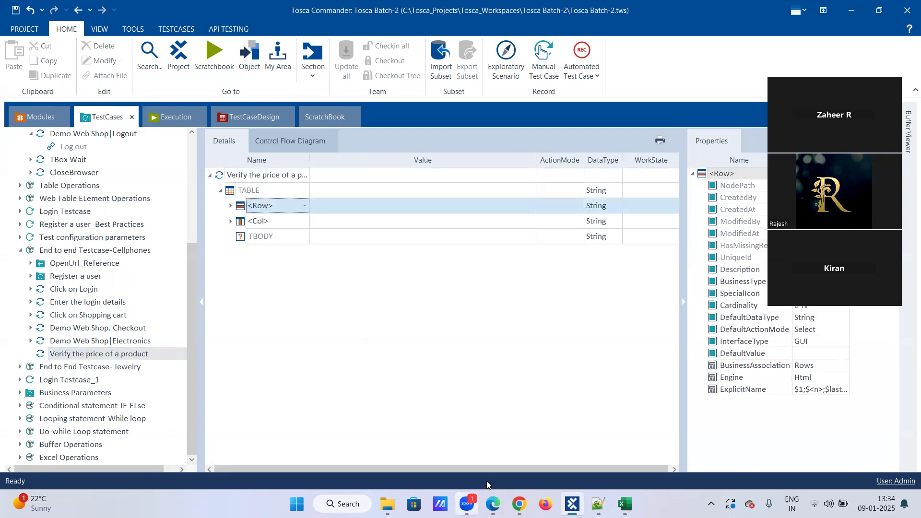
Step: After checking the cart page, set the step's <Row> entry to the first row, $1
click(520, 504)
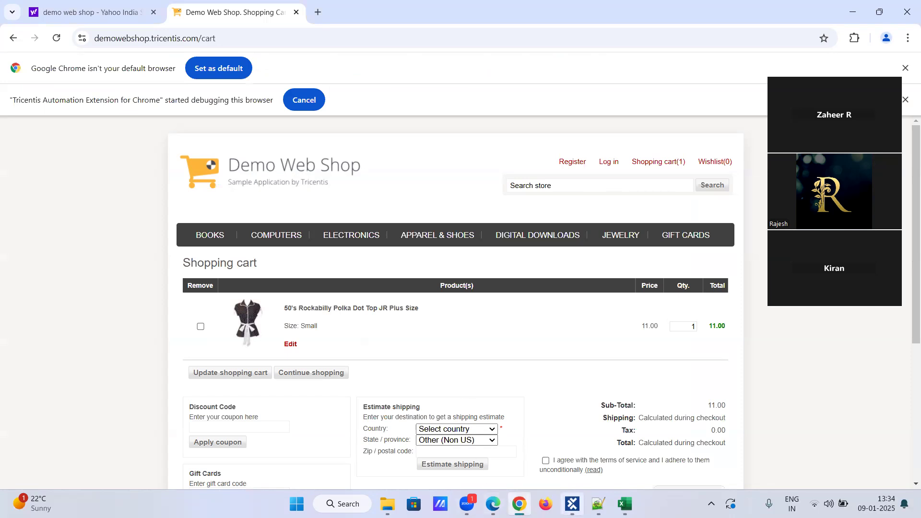
click(572, 504)
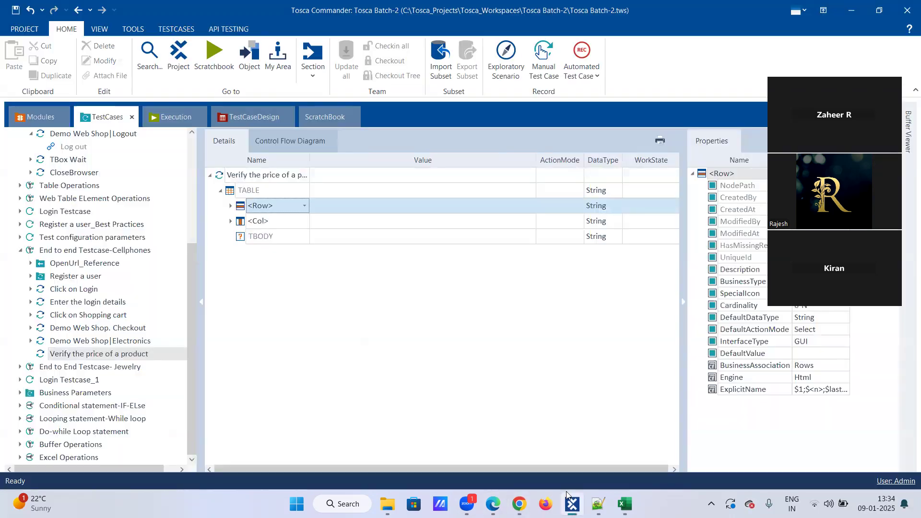
click(286, 204)
click(303, 208)
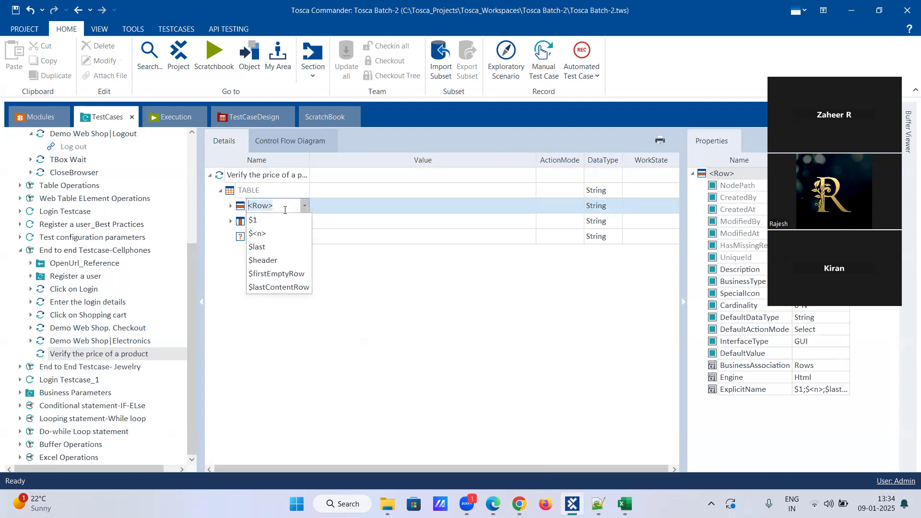
click(230, 206)
click(231, 208)
click(232, 208)
click(285, 207)
click(271, 222)
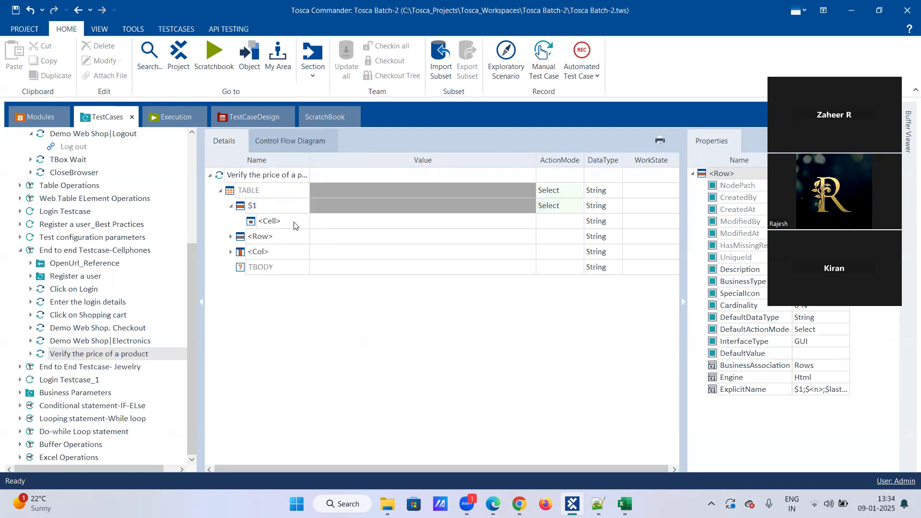
Step: Set the row's cell to Sub-Total: and select its Value field
click(294, 222)
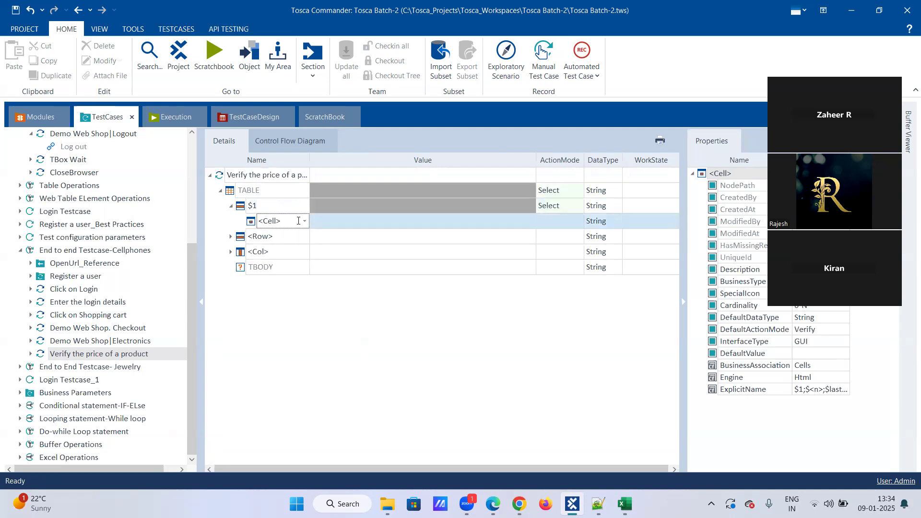
click(305, 221)
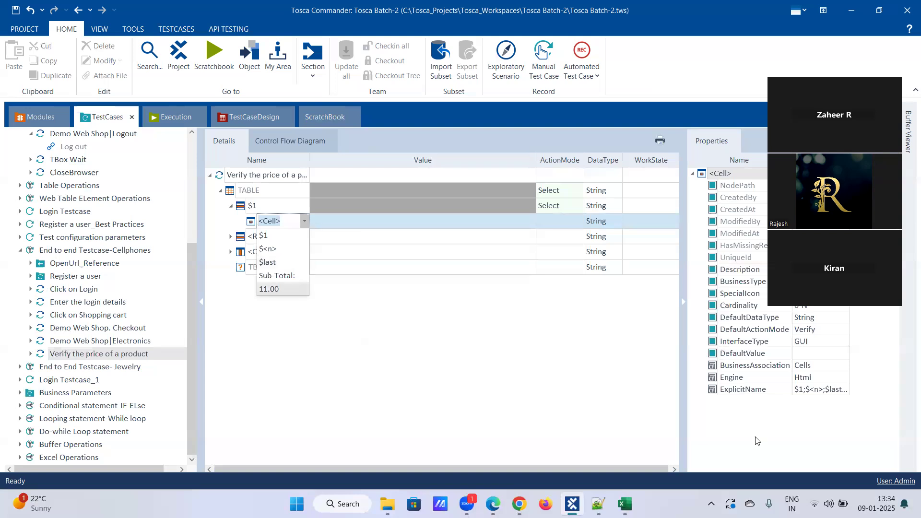
click(520, 504)
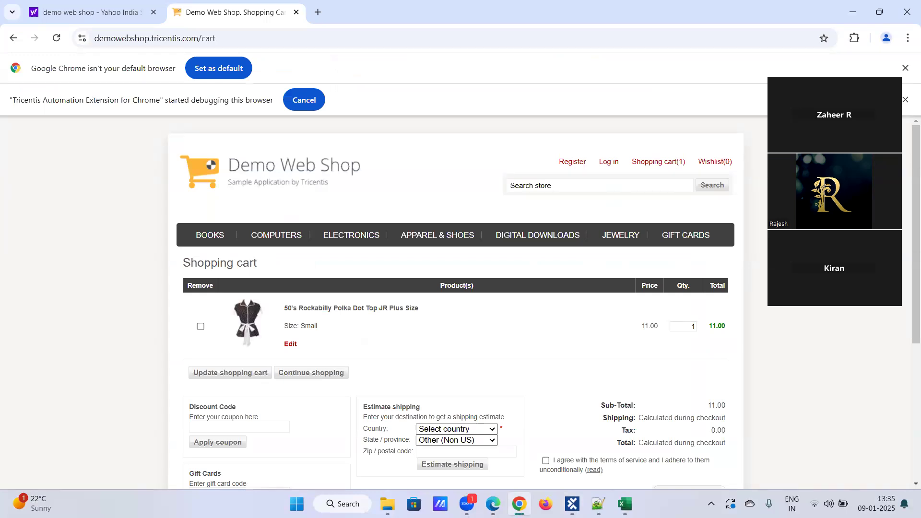
click(573, 504)
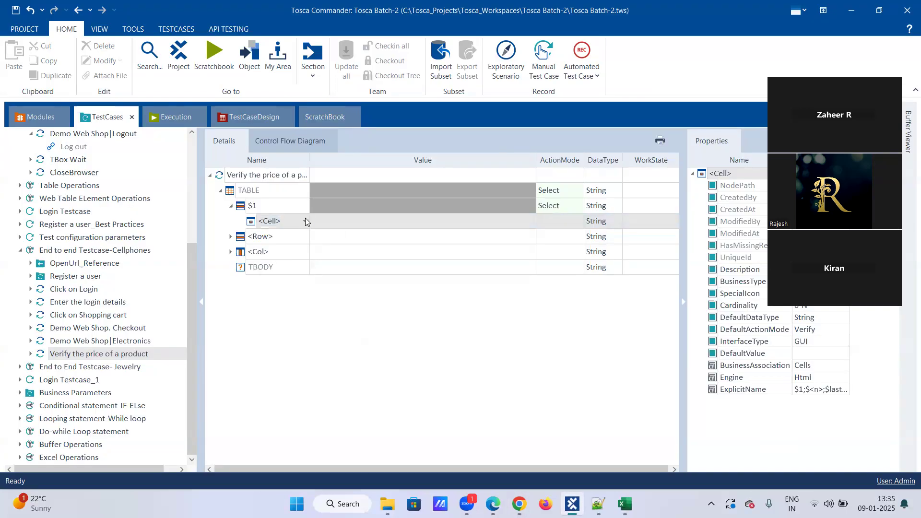
click(306, 221)
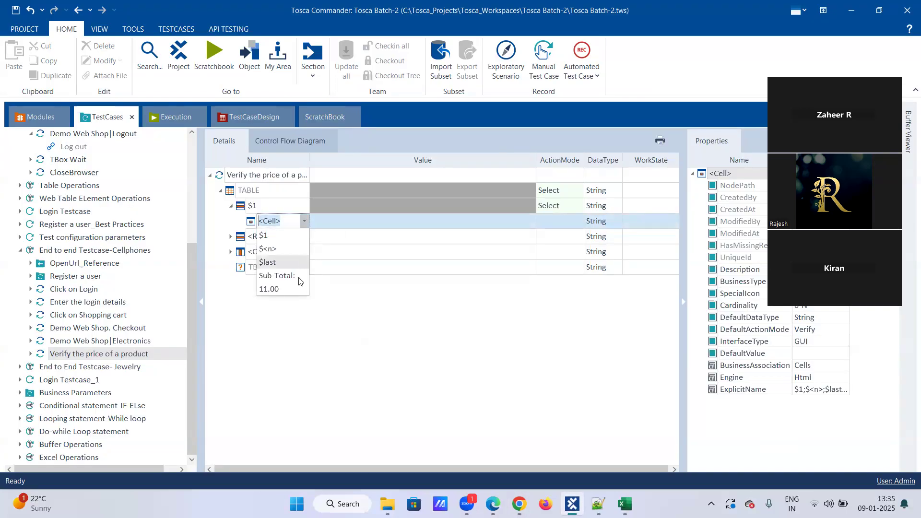
click(277, 275)
click(574, 503)
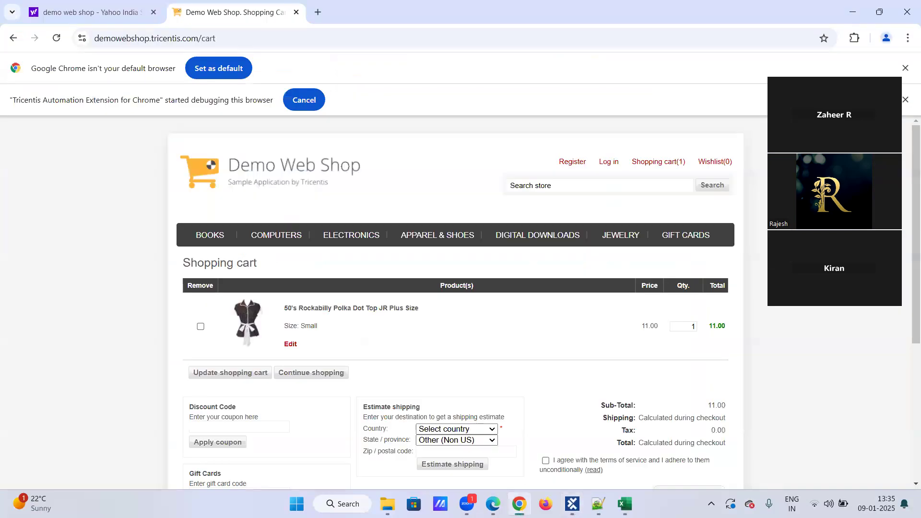
click(573, 503)
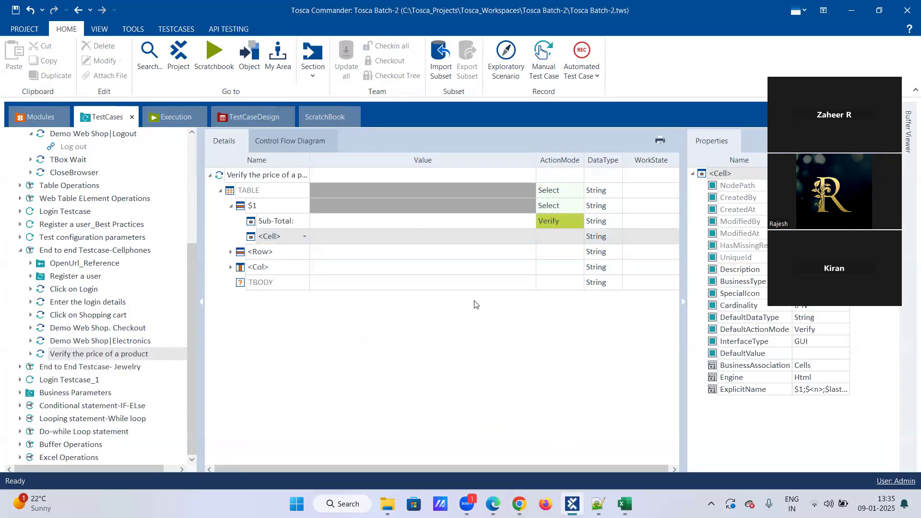
click(377, 224)
Step: Set the Sub-Total value to the buffer expression {B[price_dress]}
click(376, 228)
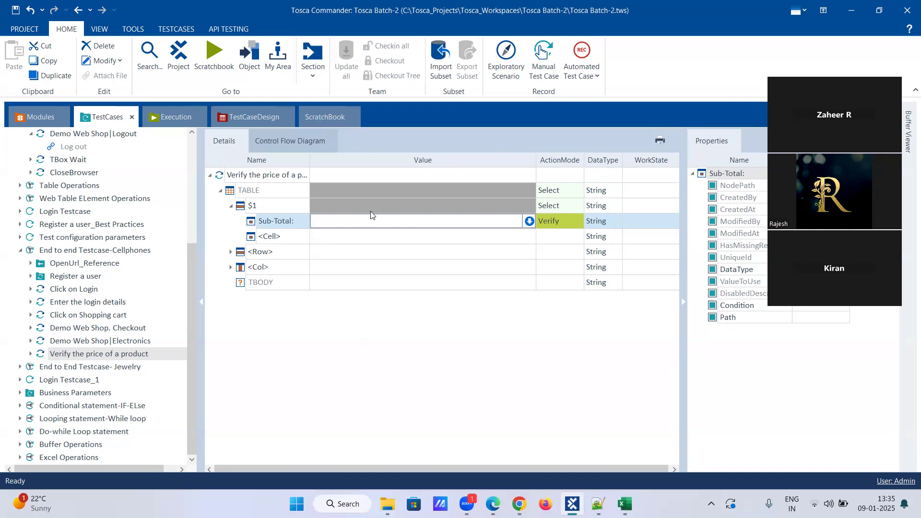
text({)
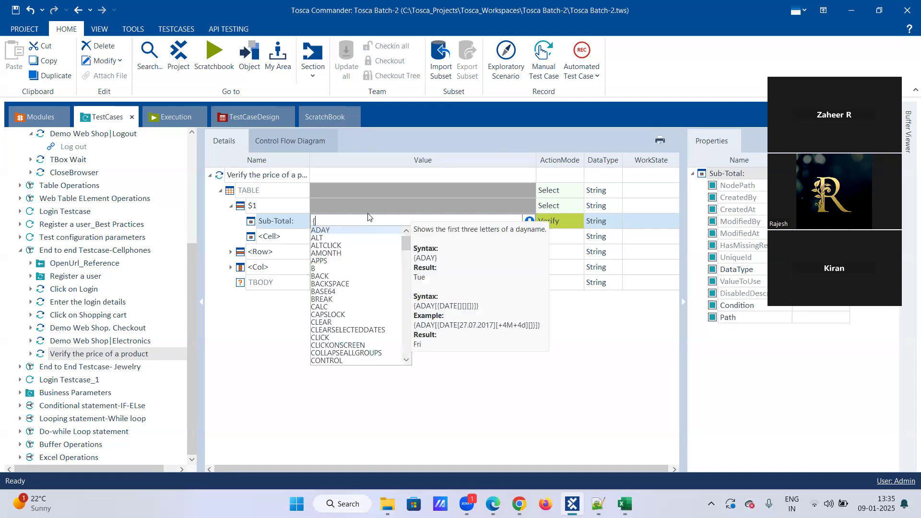
text(B)
key(BackSpace)
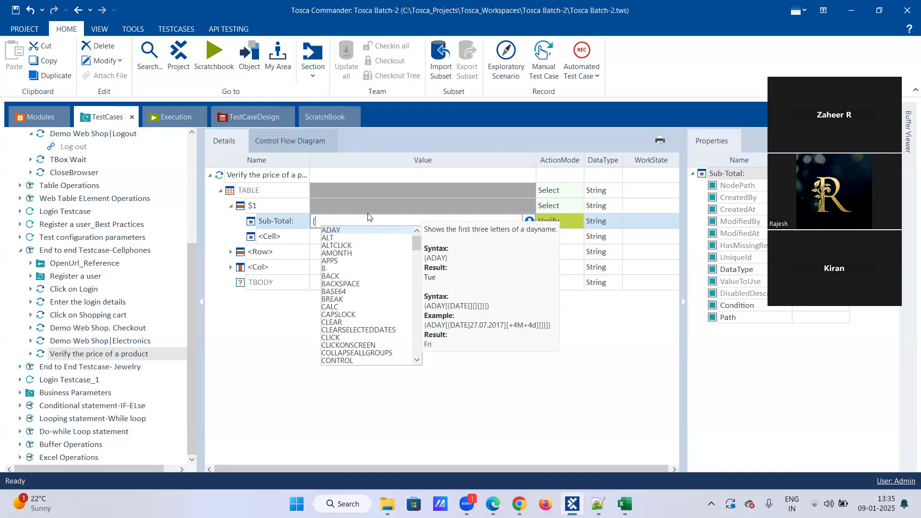
key(Down)
key(Down)
key(Down)
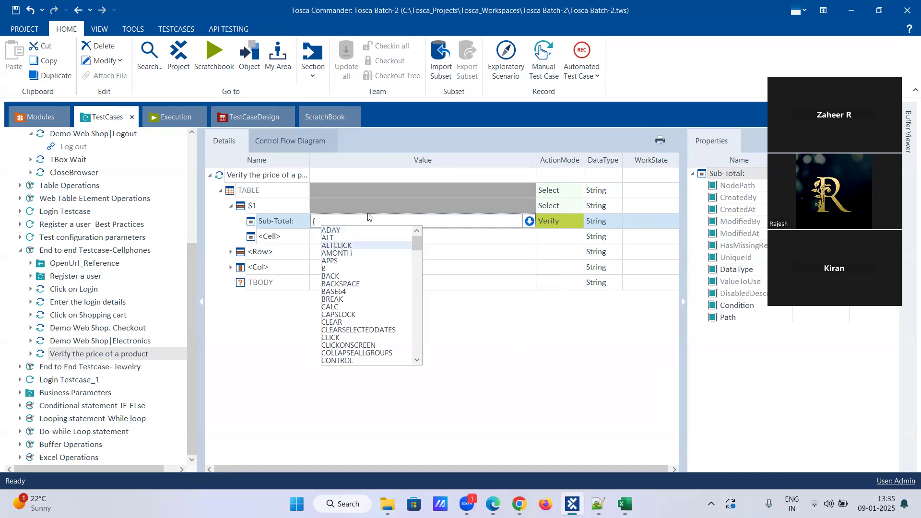
key(Down)
key(Down)
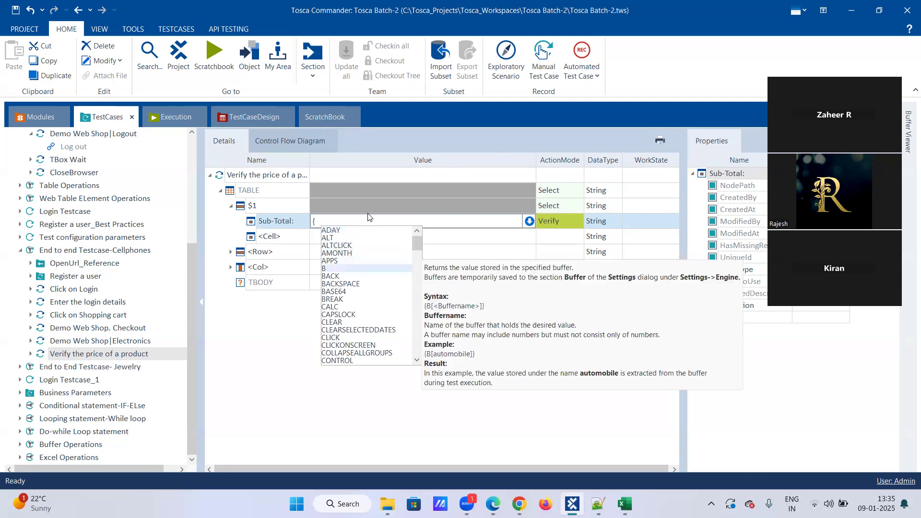
key(Return)
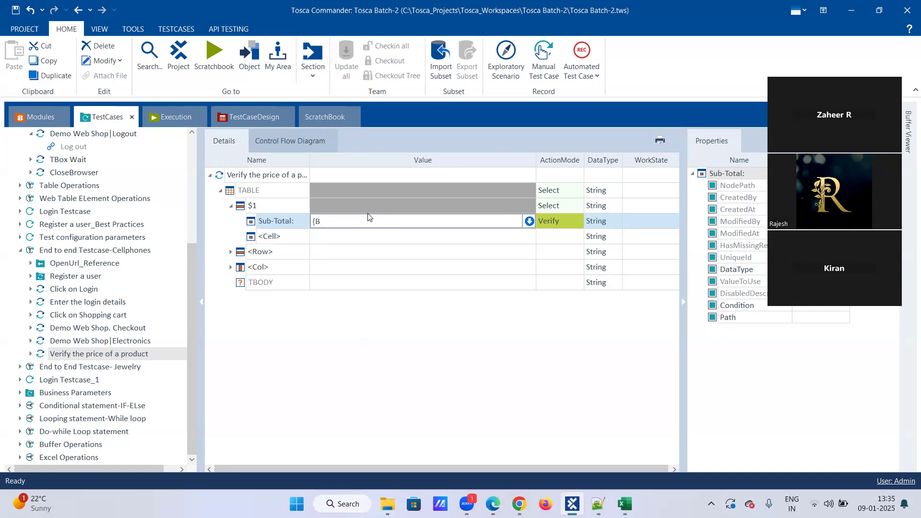
text([])
text(pric)
text(e_s)
text(dress)
text(])
text(})
key(Return)
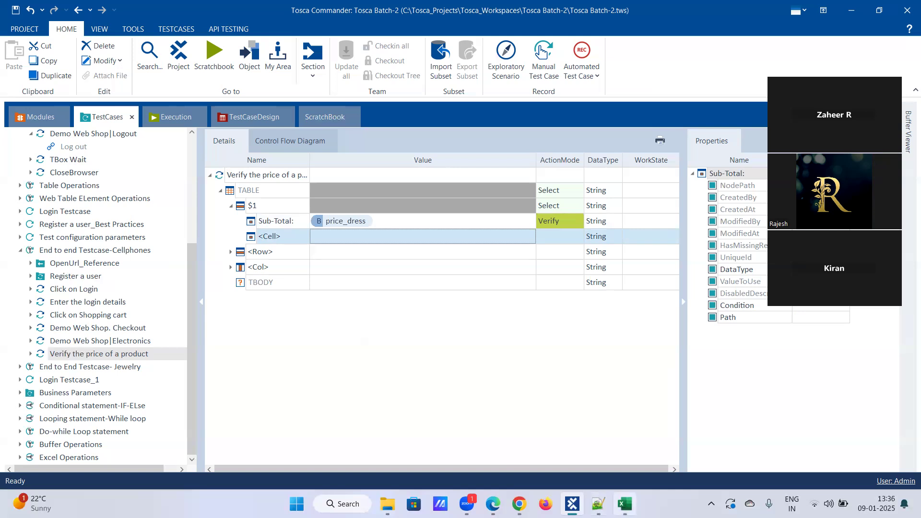
Step: Bring the Chrome web shop cart page, showing Sub-Total 11.00, to the front
click(625, 504)
click(624, 503)
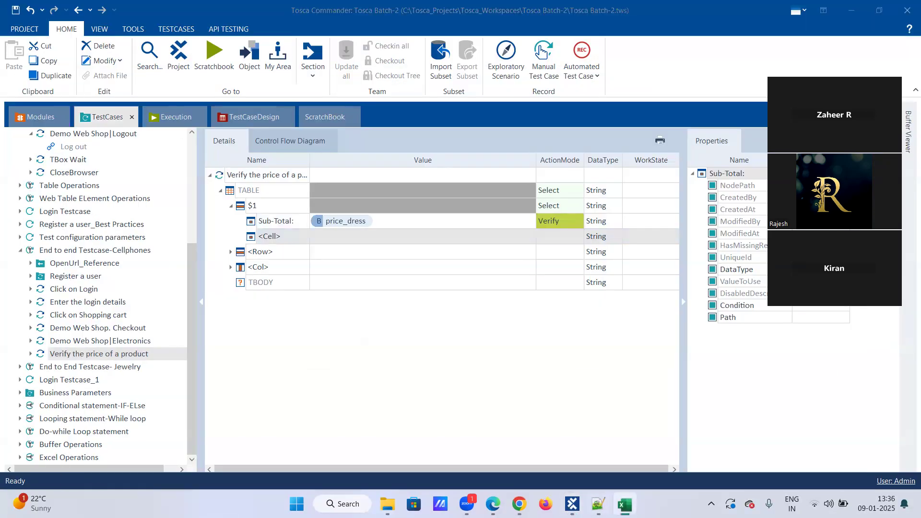
click(519, 504)
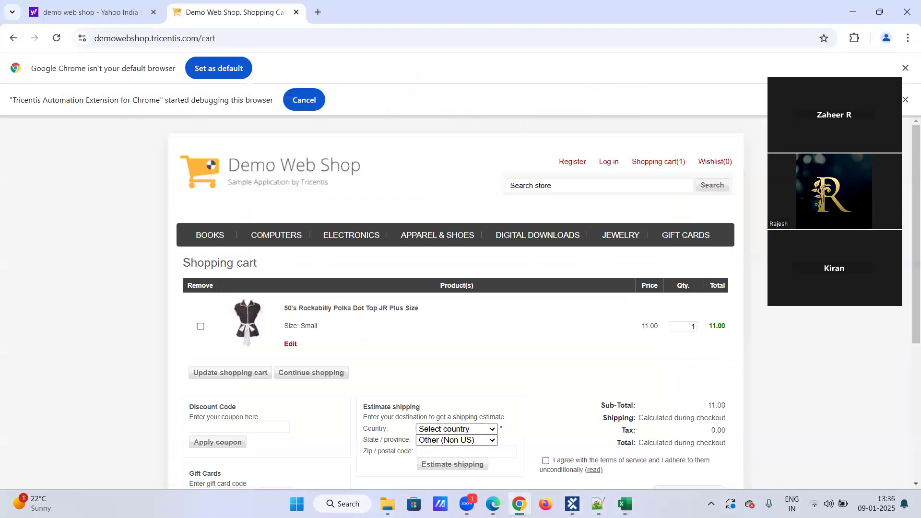
Step: Run the 'Verify the price of a product' test case in ScratchBook
click(572, 502)
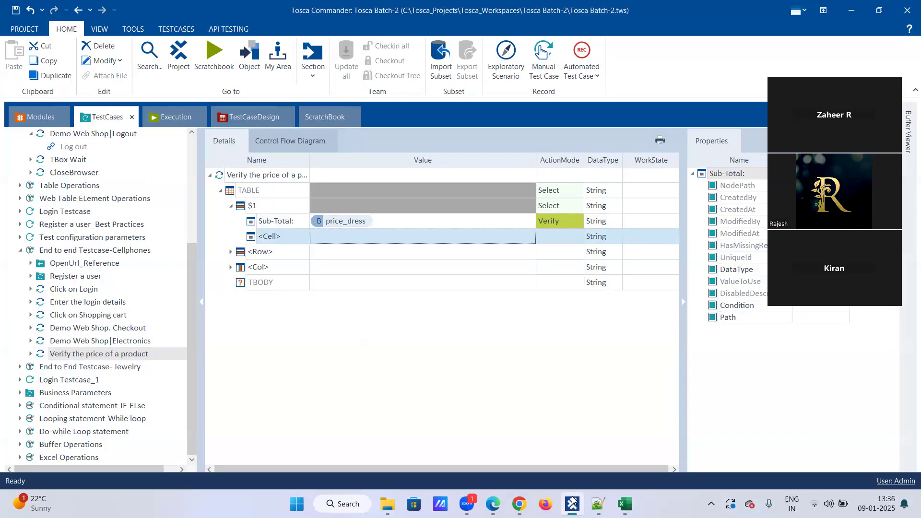
click(573, 502)
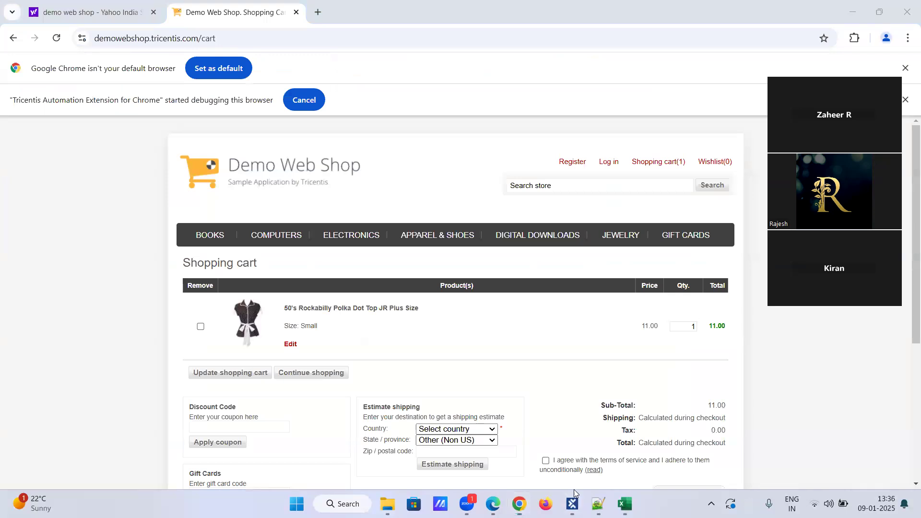
click(572, 502)
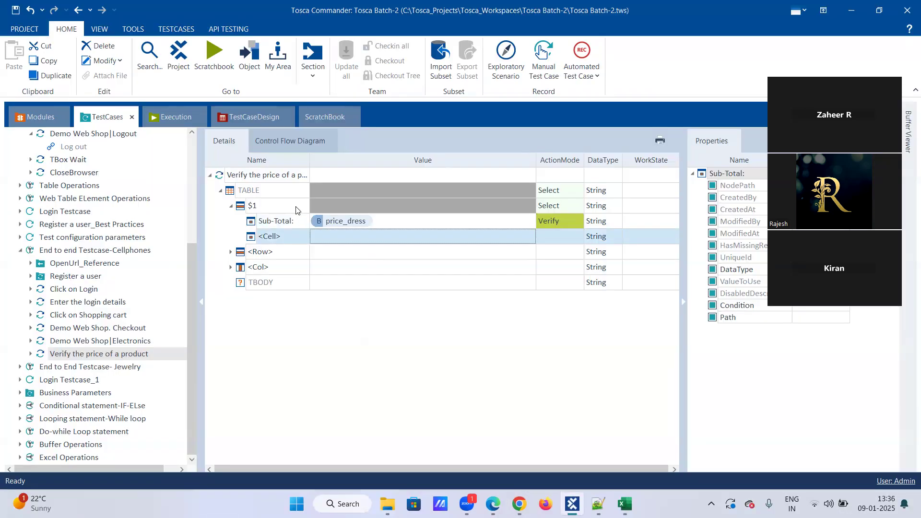
right_click(257, 176)
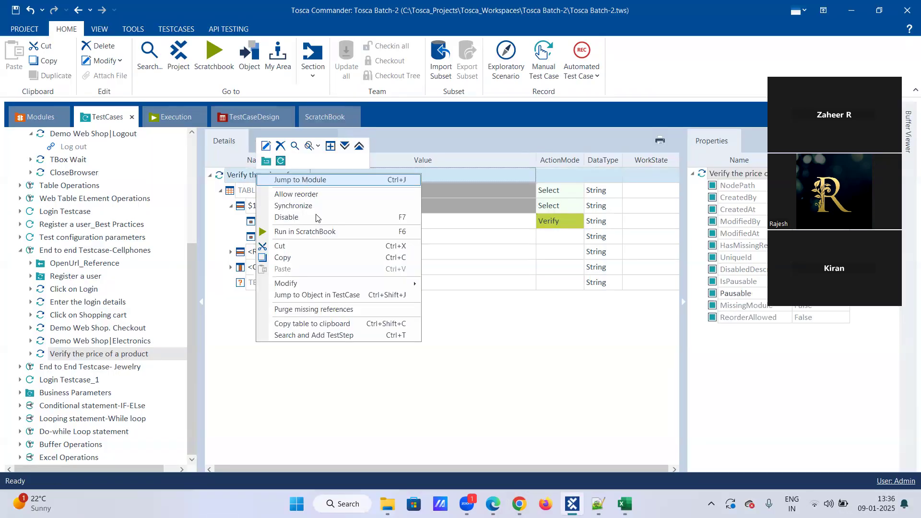
click(319, 232)
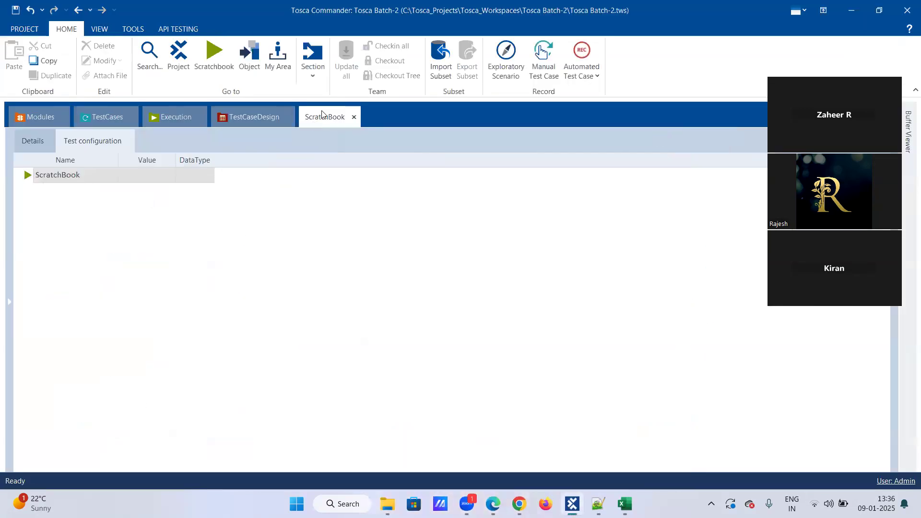
Step: Check the ScratchBook run entry, then go back to the test case details
click(33, 176)
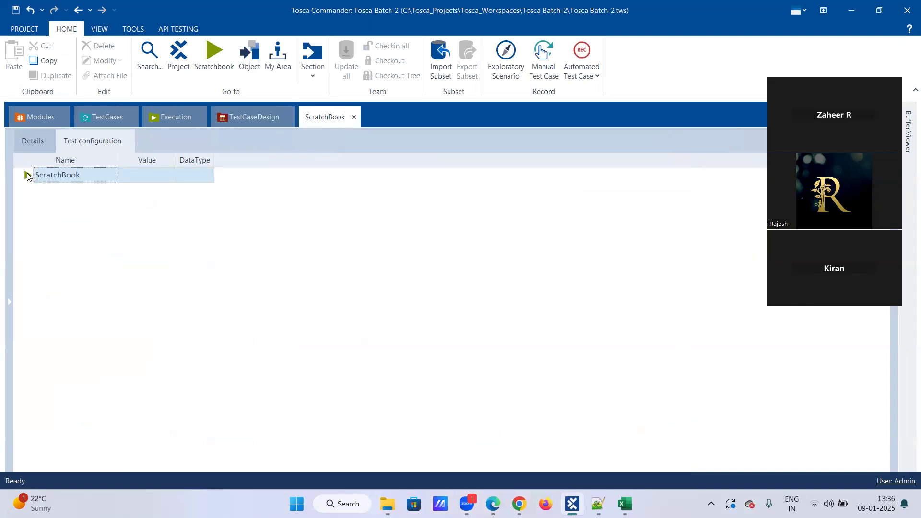
right_click(77, 177)
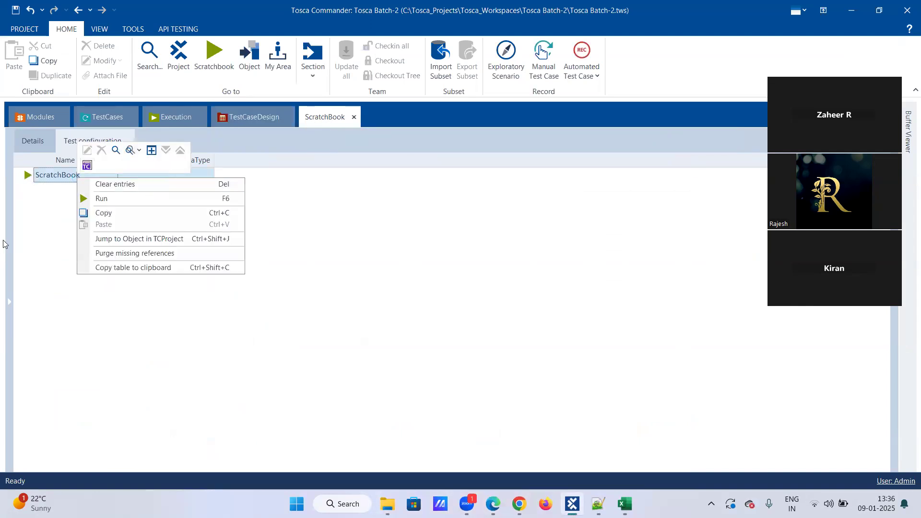
click(69, 178)
click(129, 177)
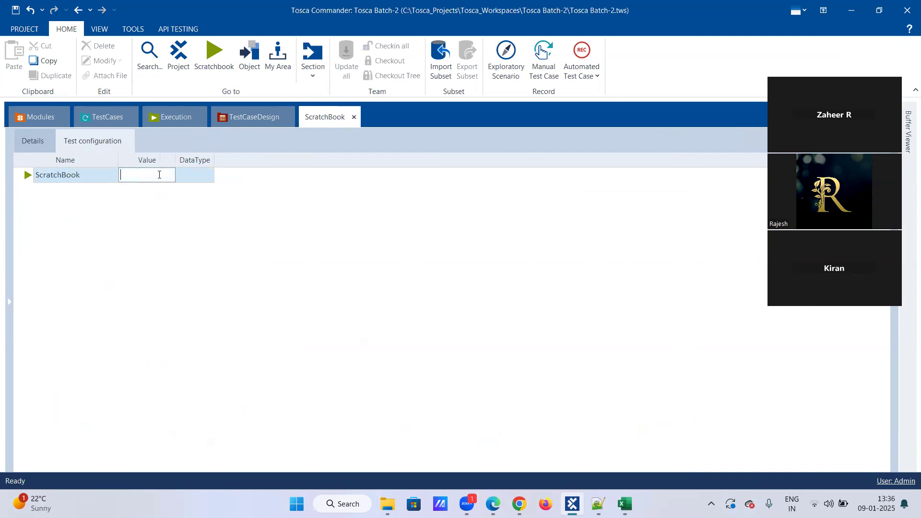
click(98, 116)
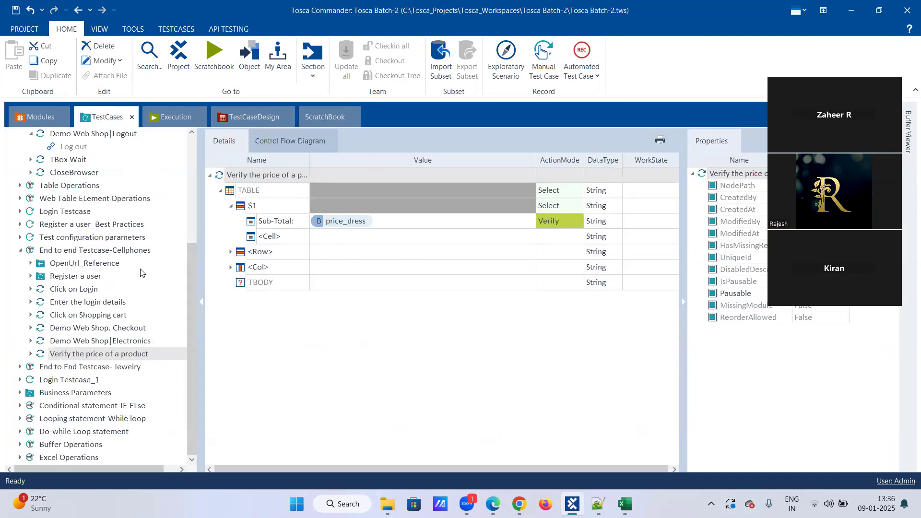
Step: Review the $1 row and Sub-Total name choices unchanged, then show the Modules section
click(257, 225)
click(262, 210)
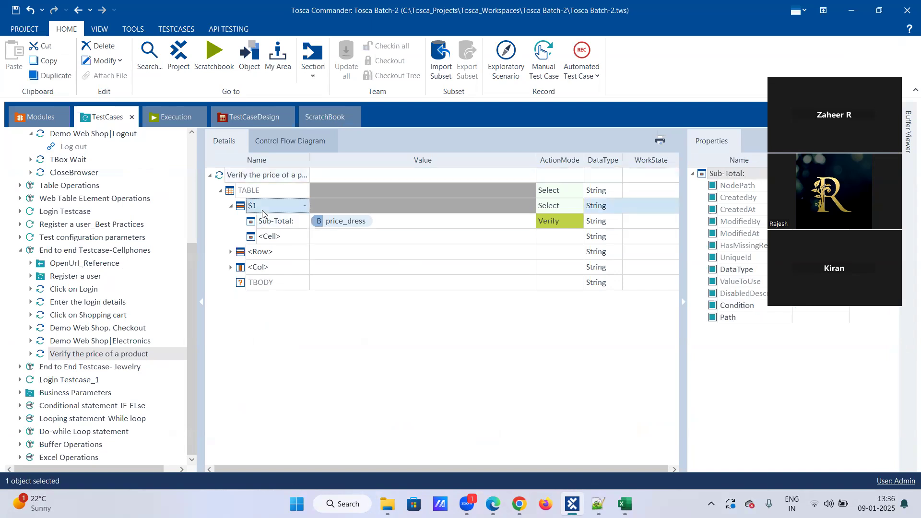
click(303, 207)
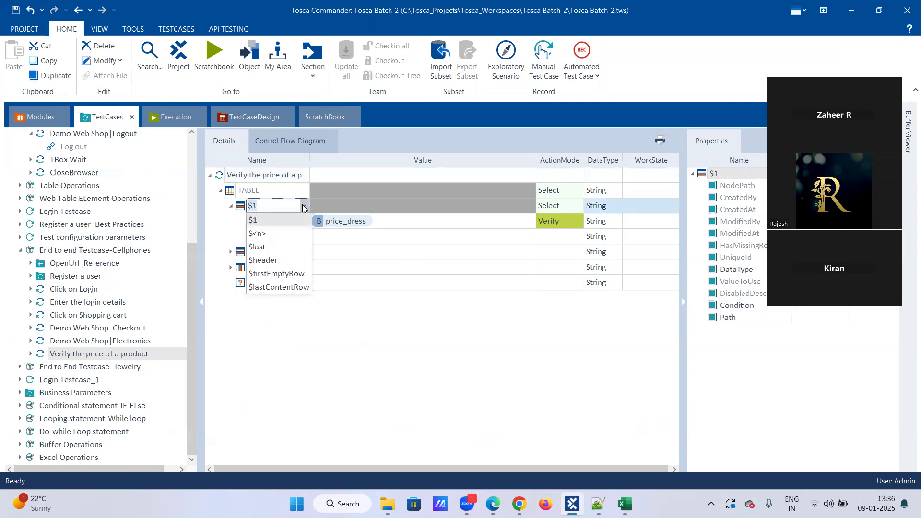
click(304, 207)
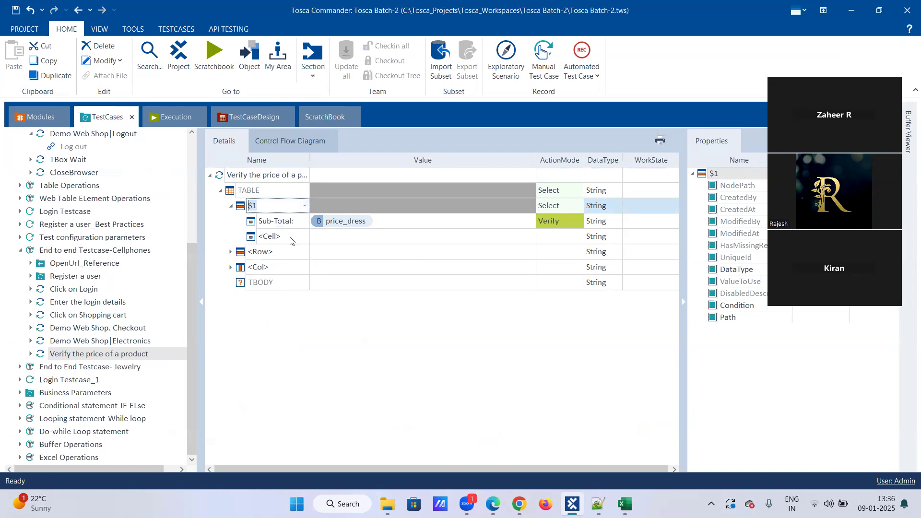
click(288, 222)
click(303, 224)
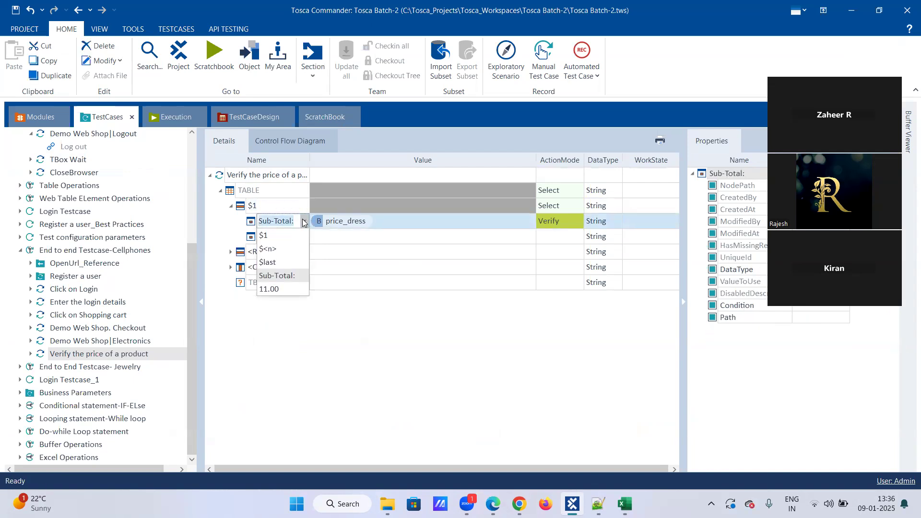
click(304, 223)
click(269, 301)
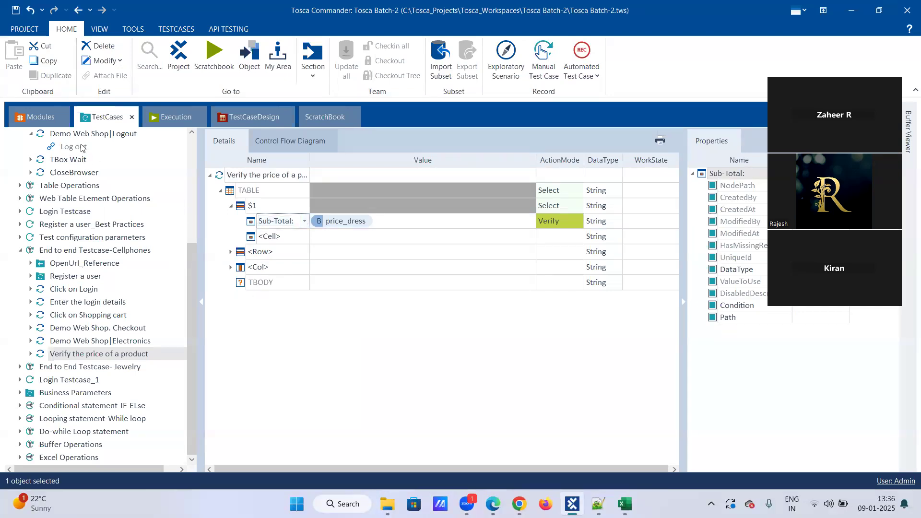
click(16, 113)
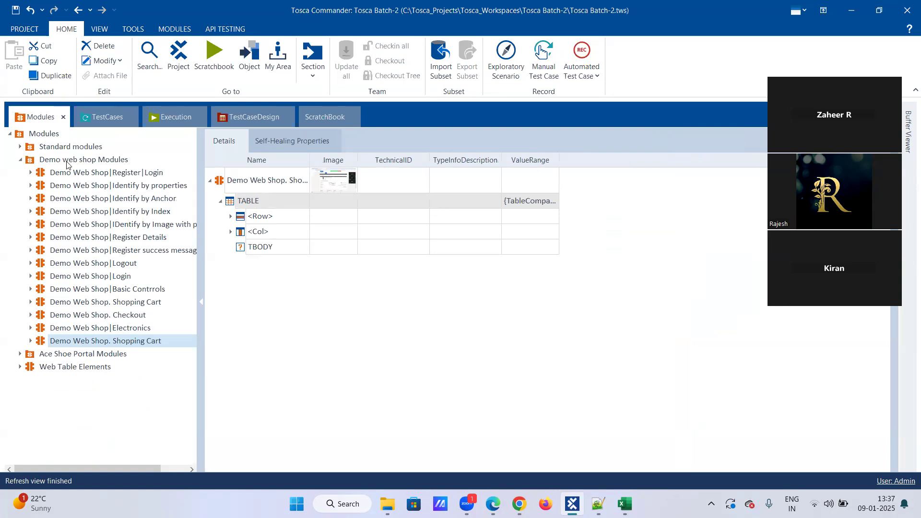
Step: Launch an XScan application scan on the Demo web shop Modules folder
click(123, 162)
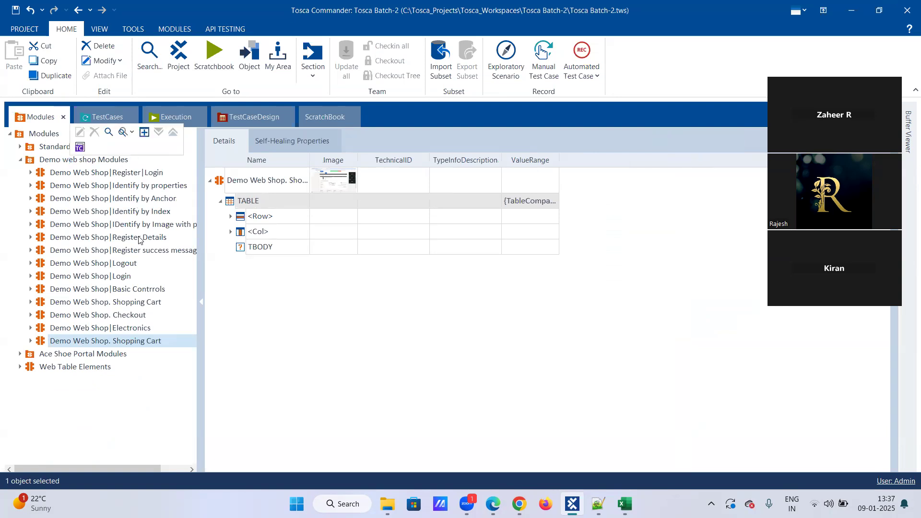
right_click(71, 159)
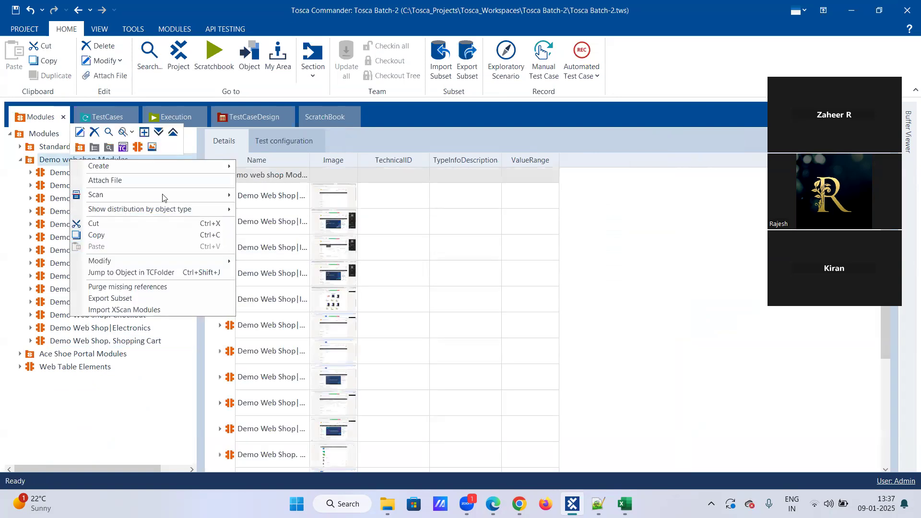
mouse_move(225, 194)
click(269, 196)
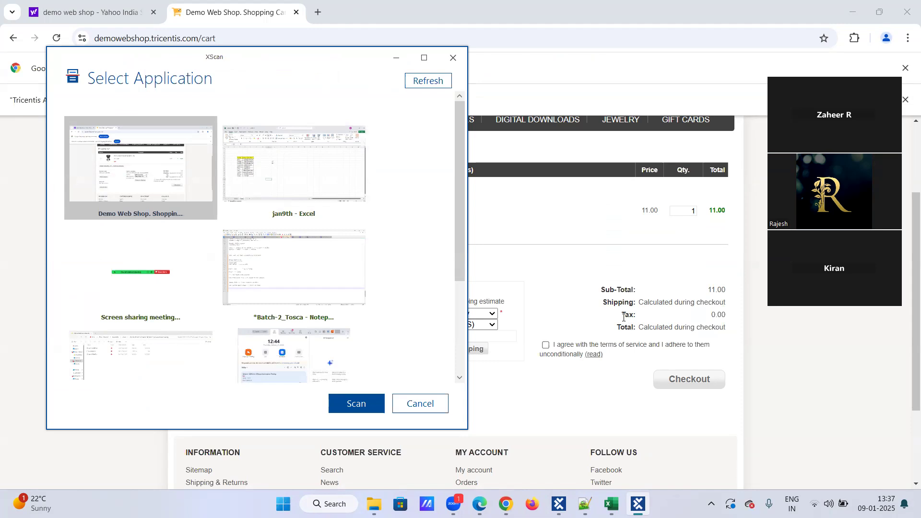
scroll(622, 315, down, 3)
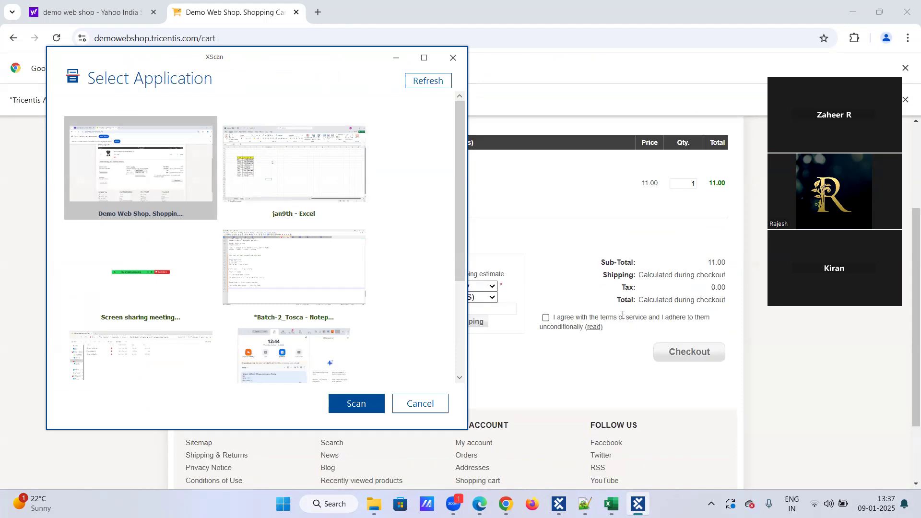
scroll(570, 275, up, 3)
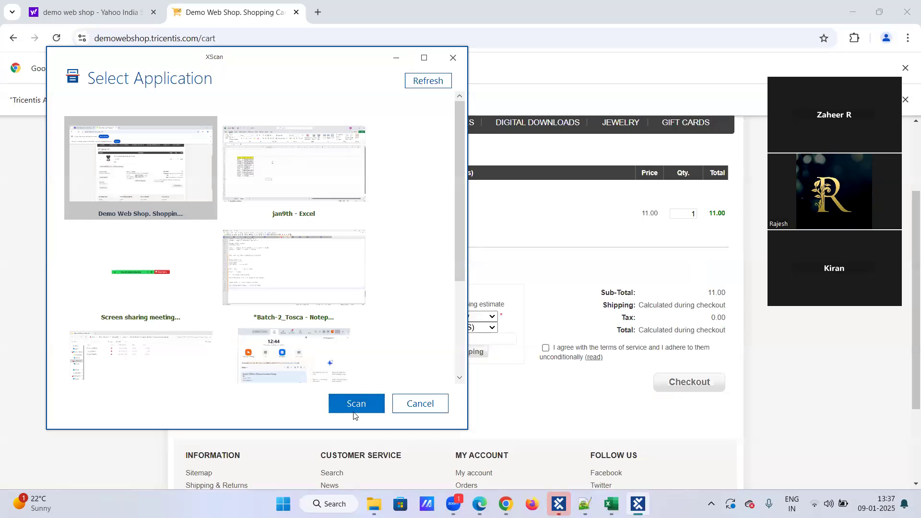
Step: Scan the Demo Web Shop cart page, tick the TABLE control and highlight it
click(369, 411)
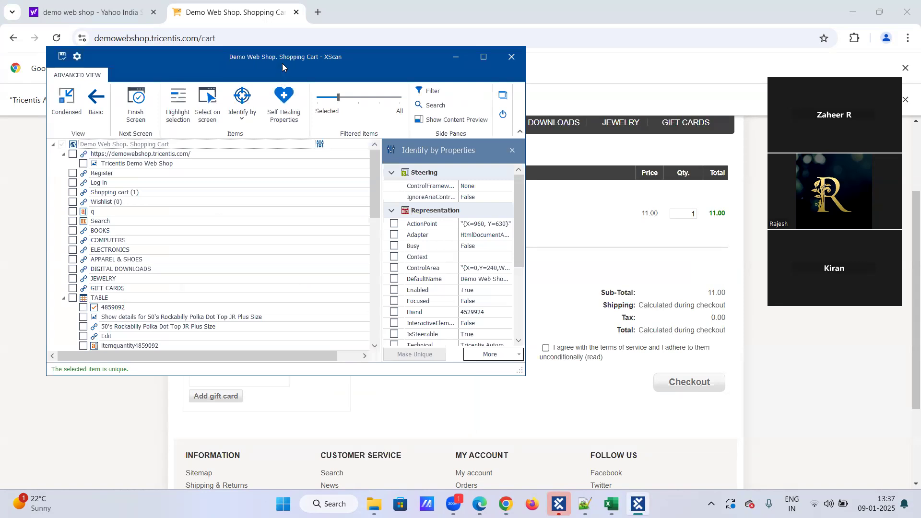
scroll(139, 244, down, 1)
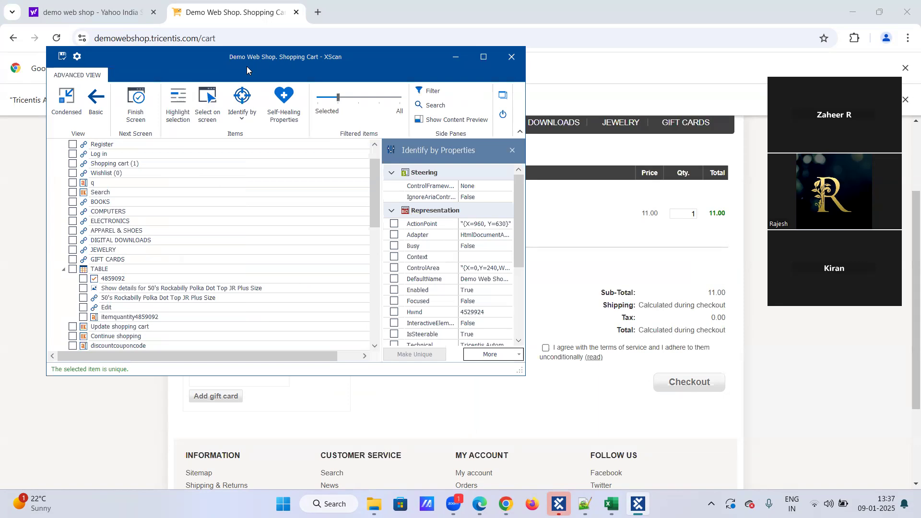
drag(246, 66, 541, 216)
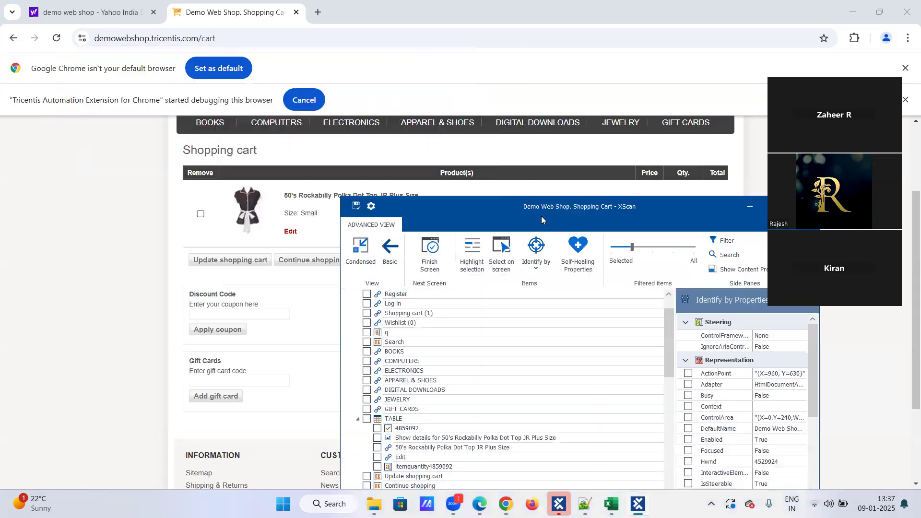
click(366, 418)
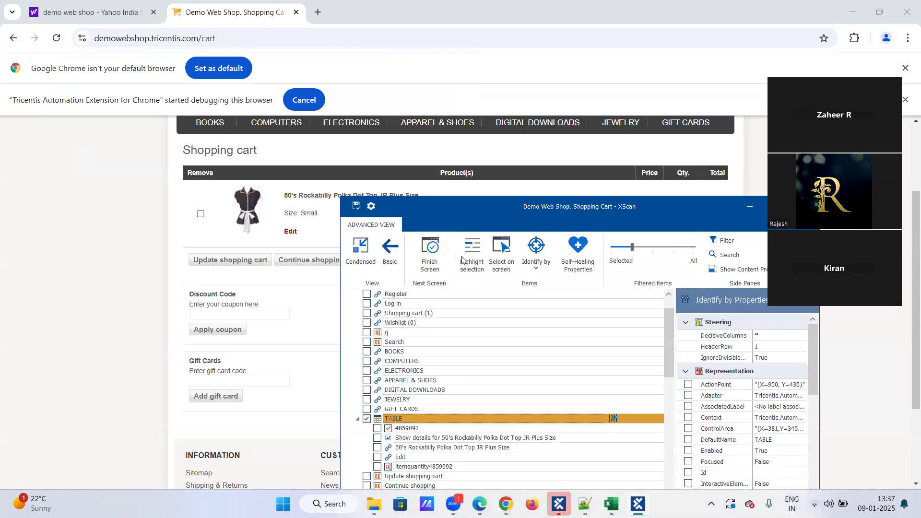
click(467, 254)
Step: Change the TABLE's Identify by setting to Anchor
drag(474, 212, 306, 66)
click(367, 123)
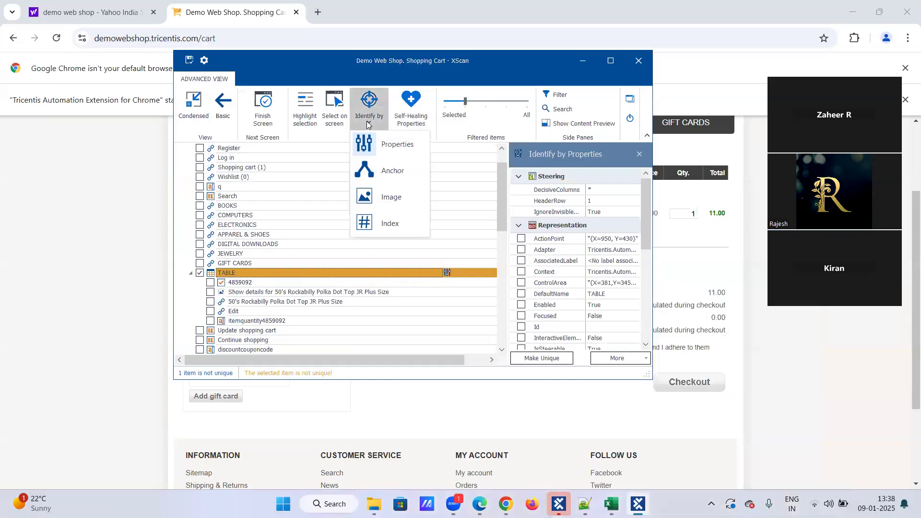
click(286, 273)
click(366, 125)
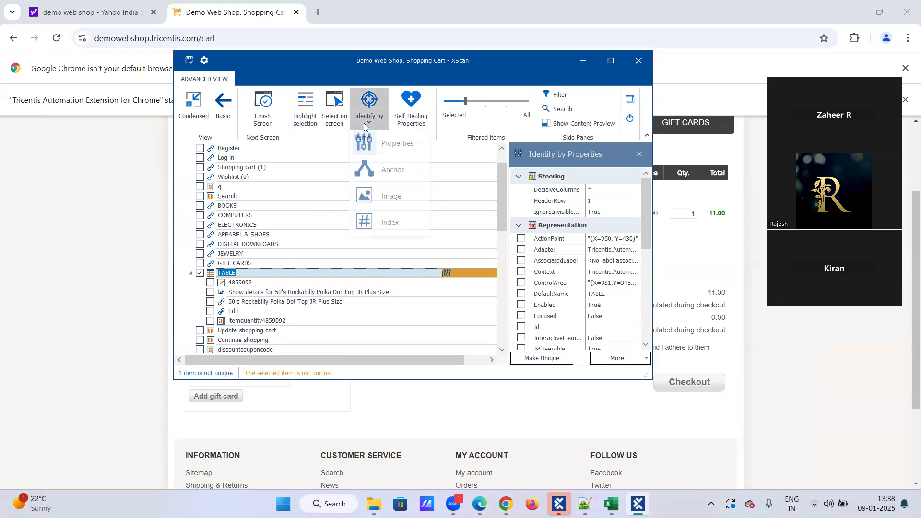
click(372, 169)
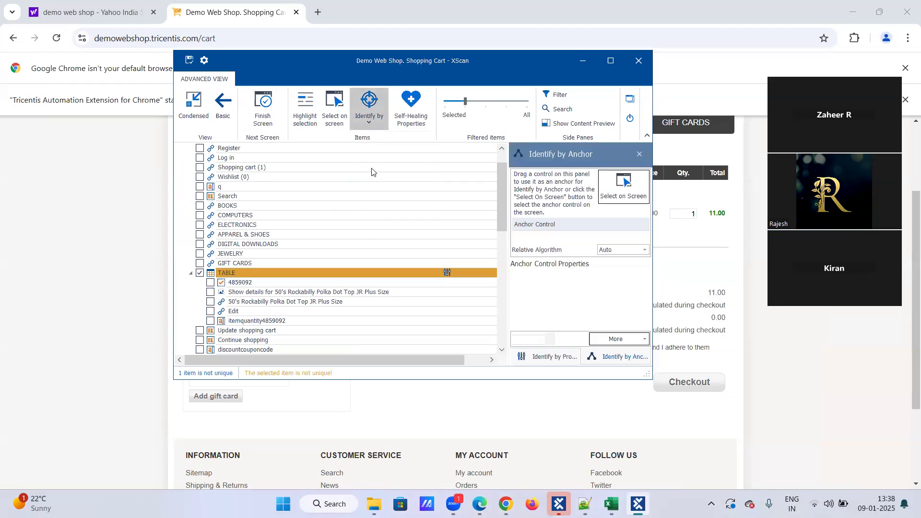
Step: Pick the Register link on the page as the TABLE's anchor control
drag(539, 68, 504, 211)
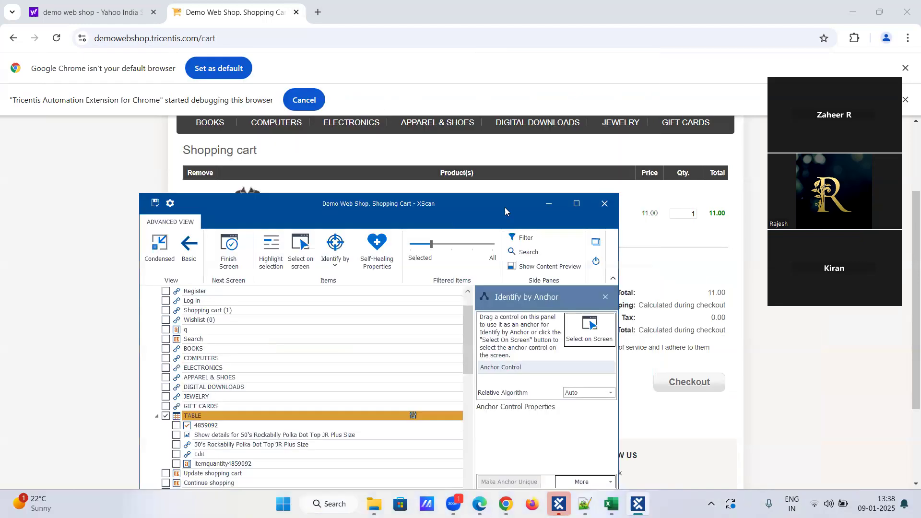
scroll(470, 177, up, 2)
click(587, 336)
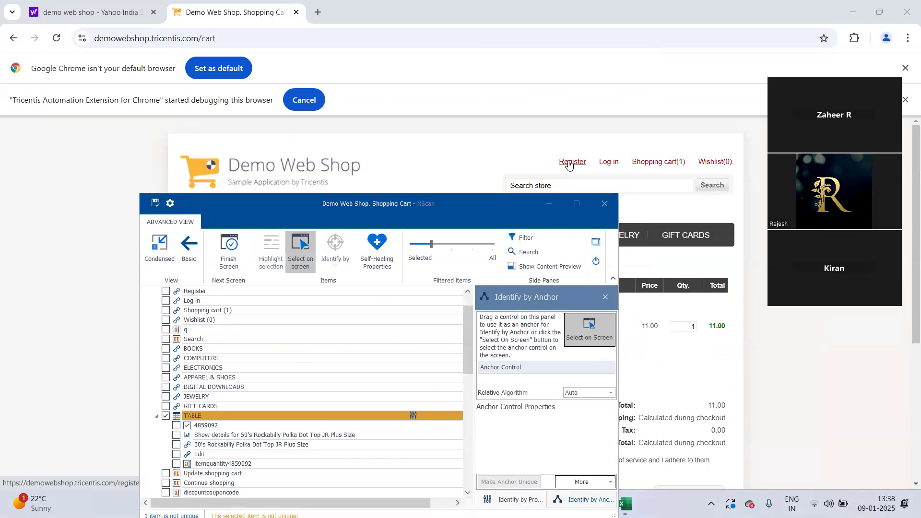
click(586, 340)
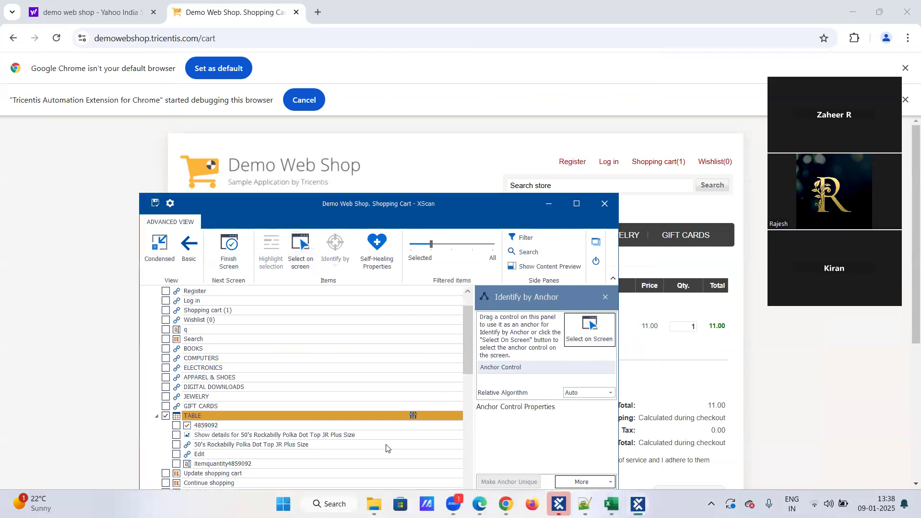
Step: Save the Shopping Cart module and close XScan
scroll(377, 408, down, 2)
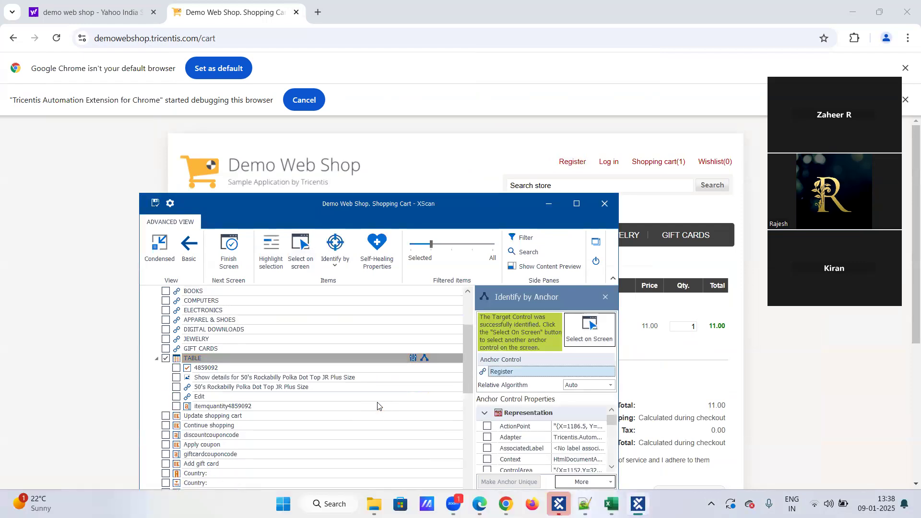
click(155, 202)
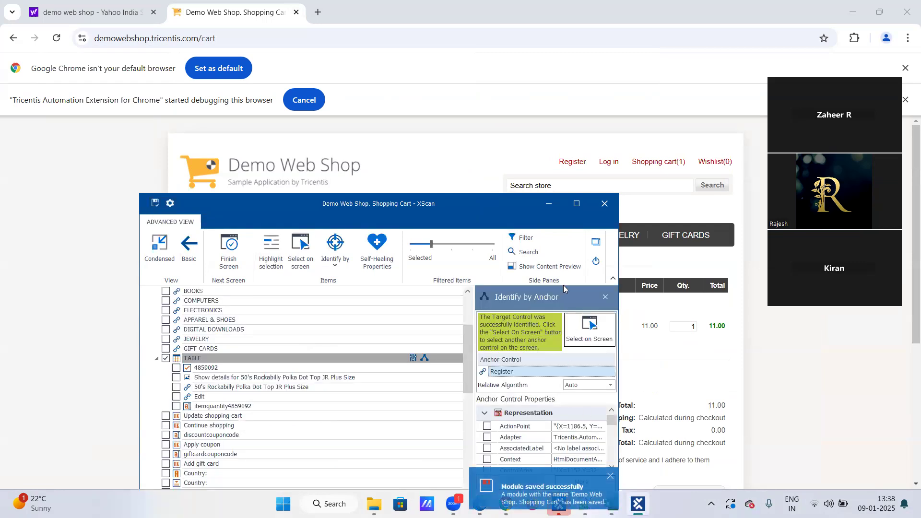
click(595, 261)
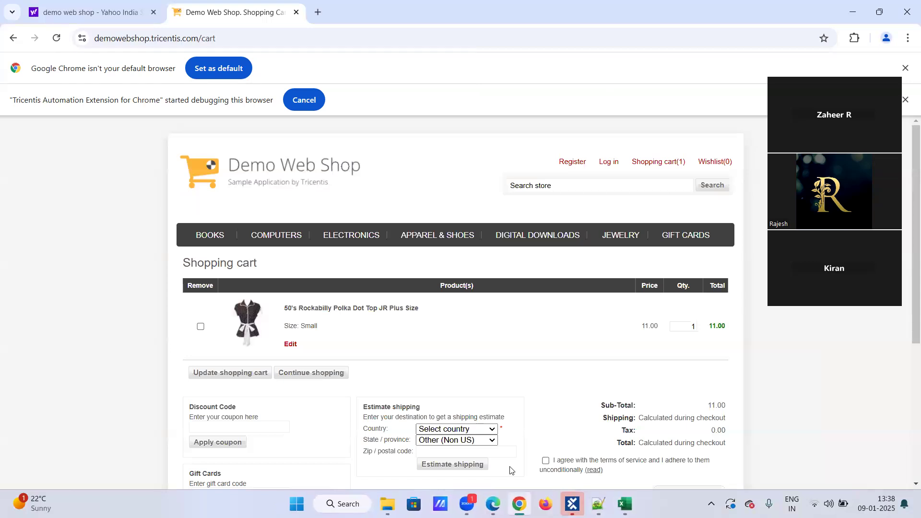
Step: Drag the Demo Web Shop. Shopping Cart module into the test case as a new step
click(572, 503)
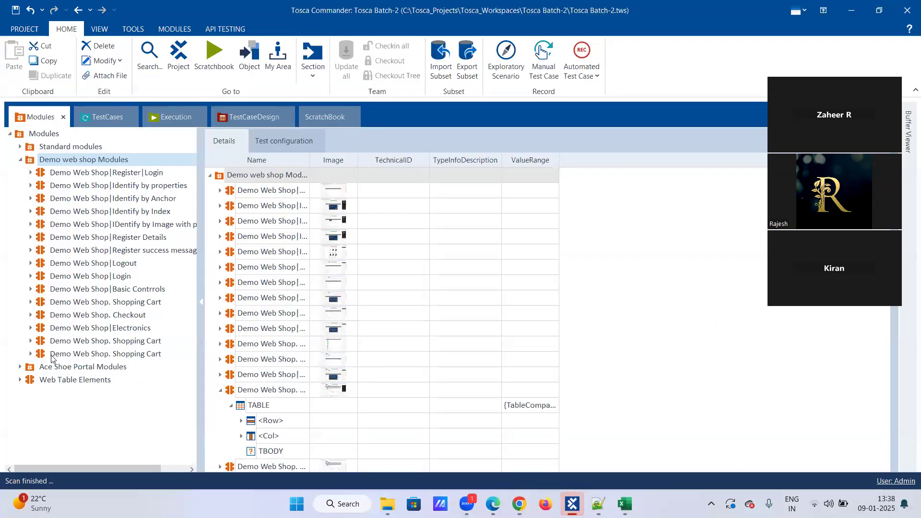
click(72, 356)
drag(72, 354, 63, 250)
click(64, 367)
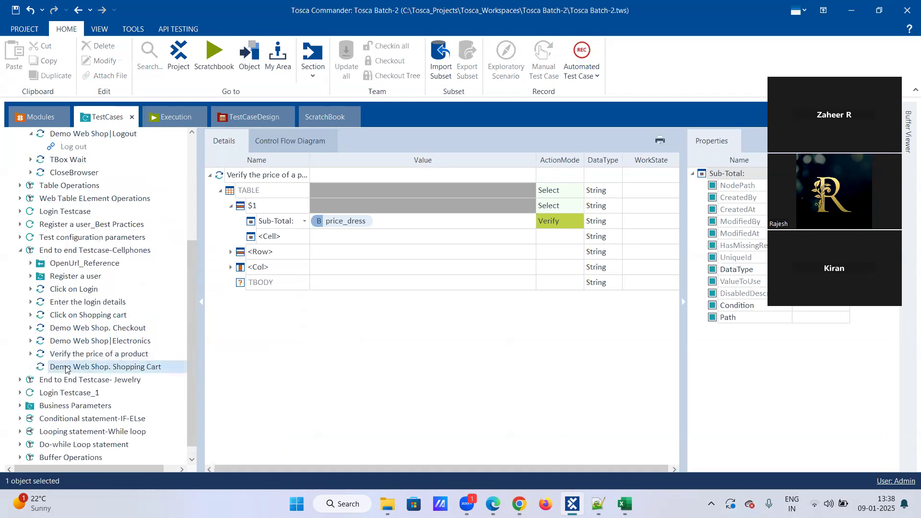
Step: Expand the TABLE and set <Row> to $1 and <Cell> to Price
click(220, 190)
click(230, 207)
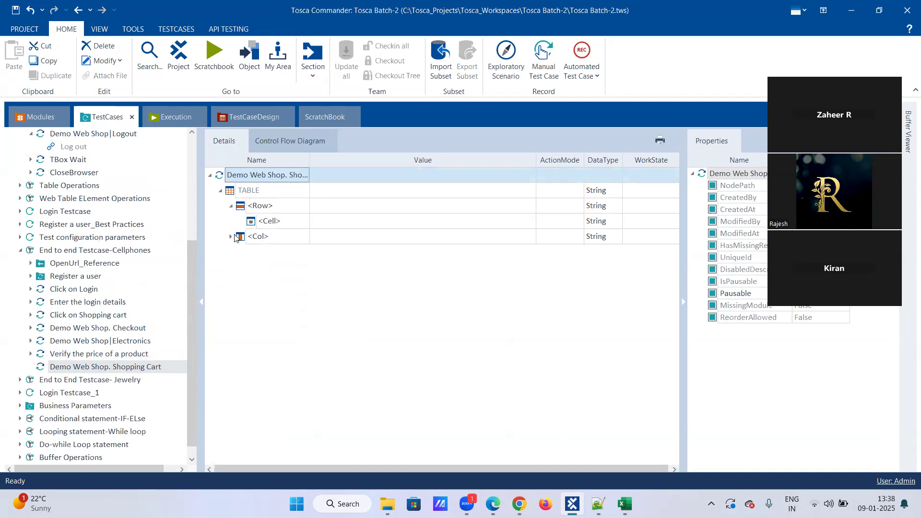
click(231, 237)
click(230, 237)
click(265, 191)
click(281, 207)
click(304, 206)
click(287, 227)
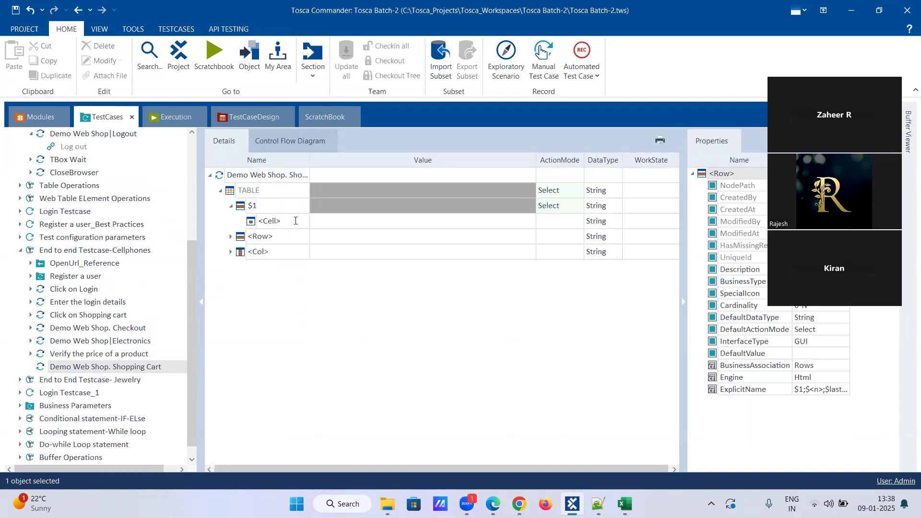
click(295, 222)
click(304, 222)
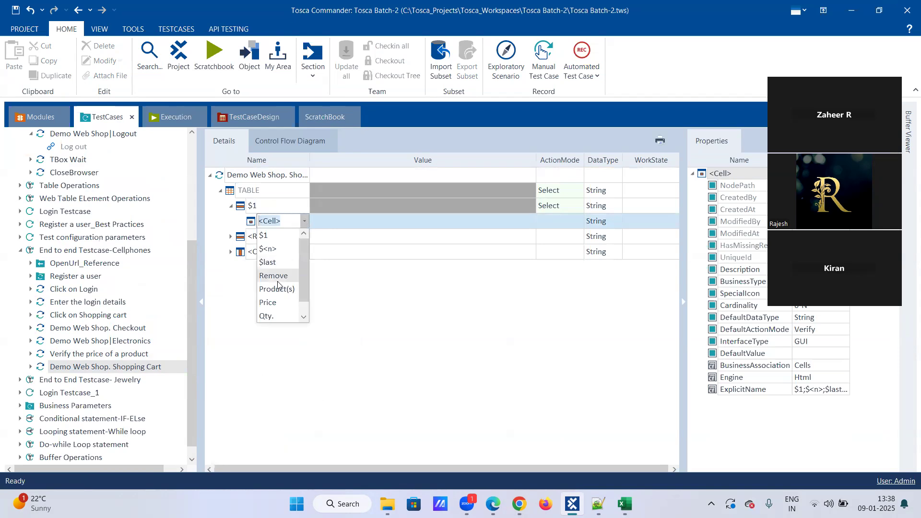
click(268, 303)
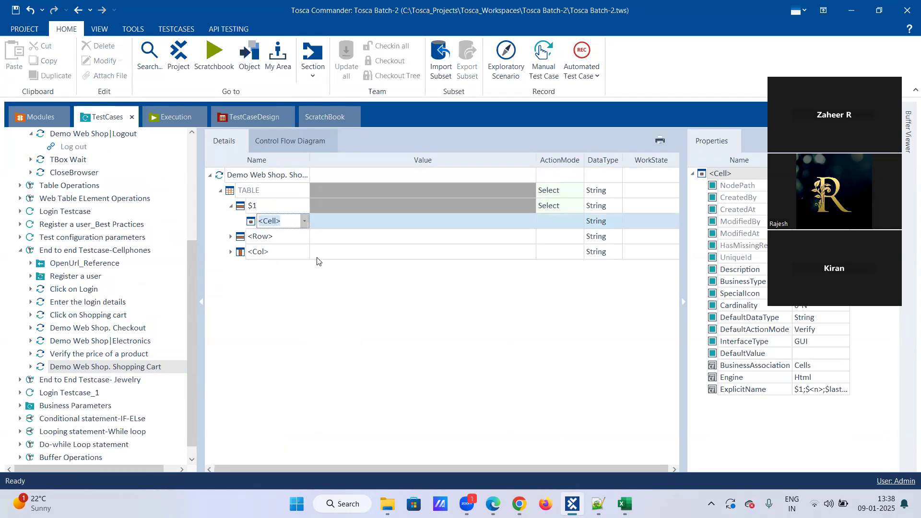
click(345, 222)
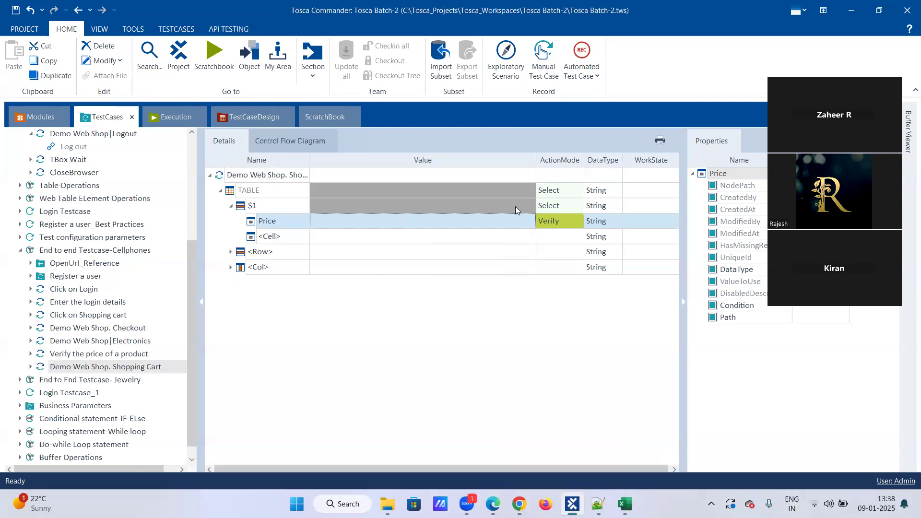
Step: Enter {B[Price_dress]} as the Price cell's verification value
click(454, 223)
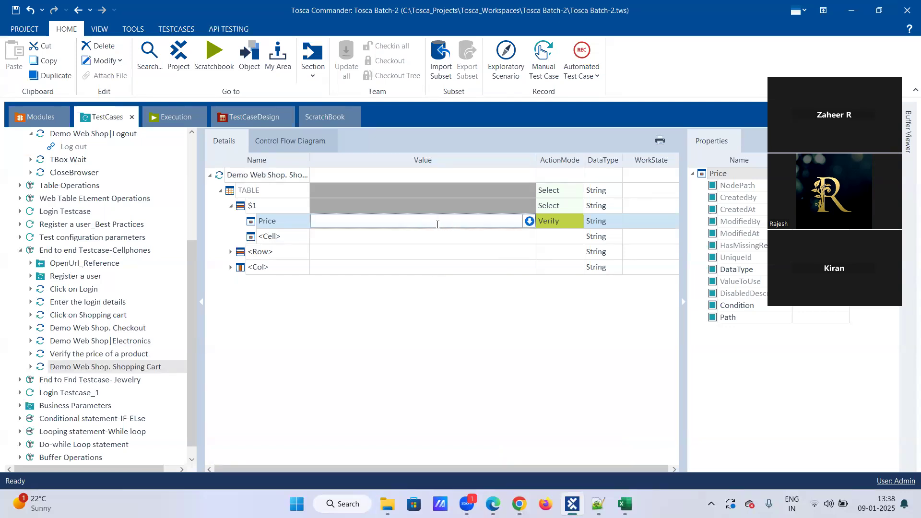
text({)
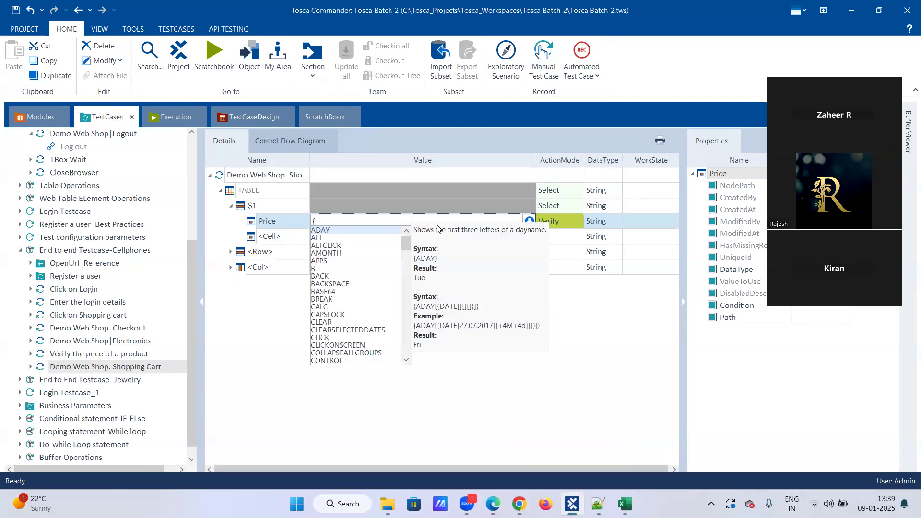
key(Down)
key(Down)
key(Down)
key(Down)
key(Down)
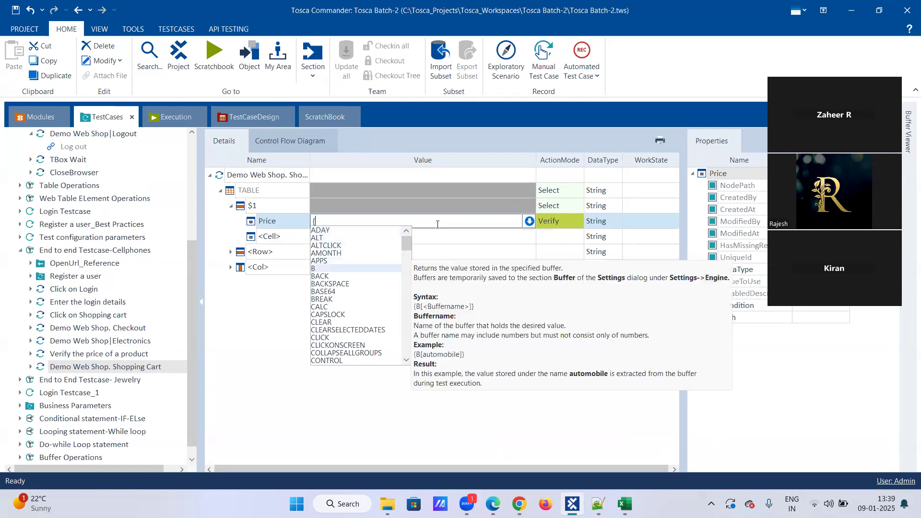
key(Return)
text([]})
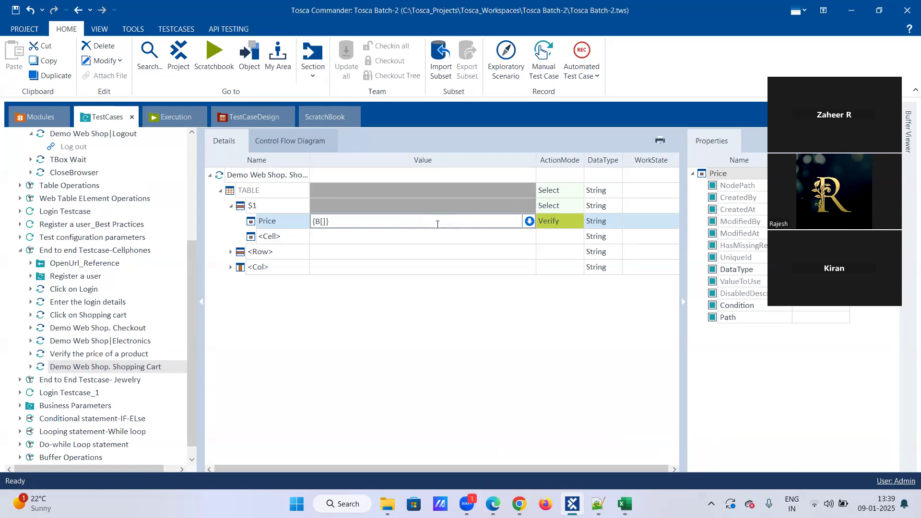
text(Price_dress)
click(432, 238)
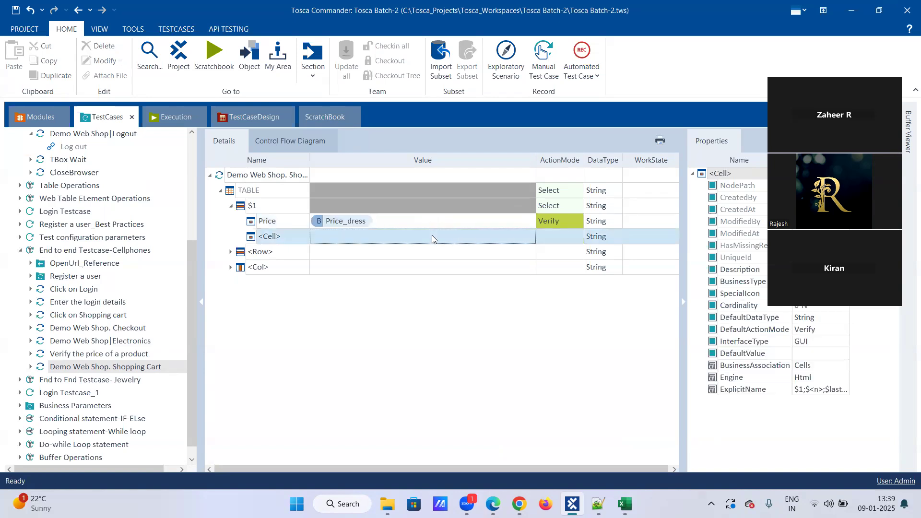
Step: Run the Shopping Cart test case in ScratchBook
right_click(105, 366)
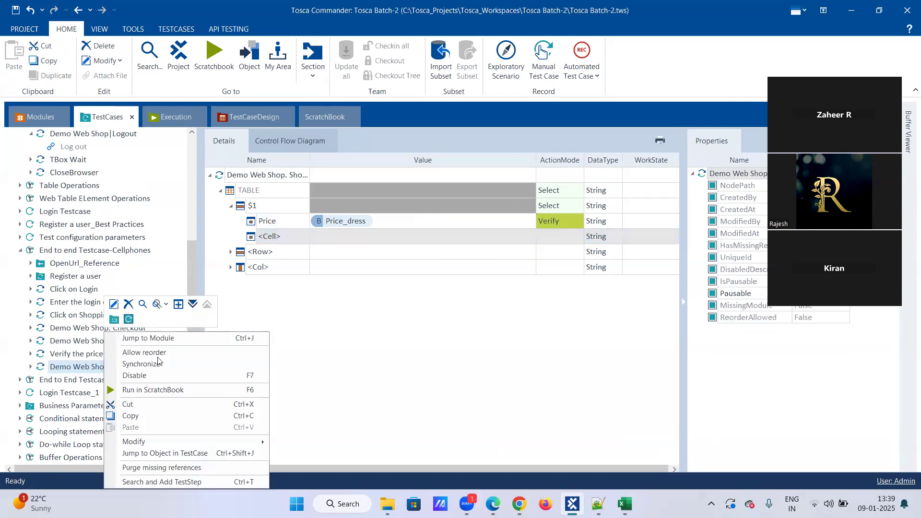
click(162, 389)
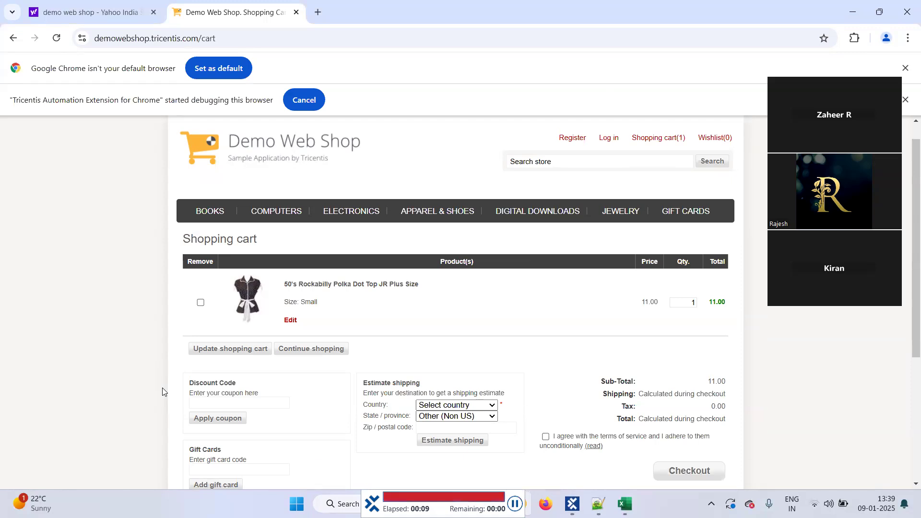
click(573, 502)
Step: Clear the ScratchBook entries and go back to the test case
click(71, 174)
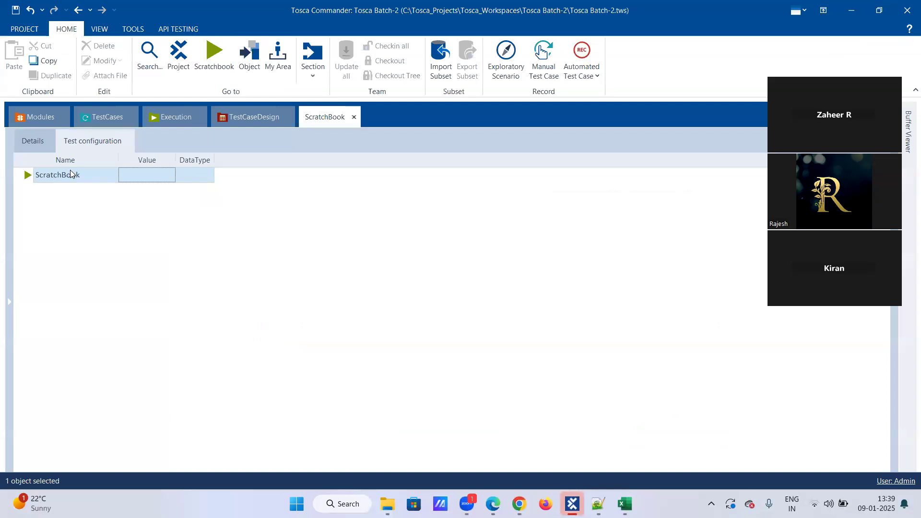
right_click(102, 174)
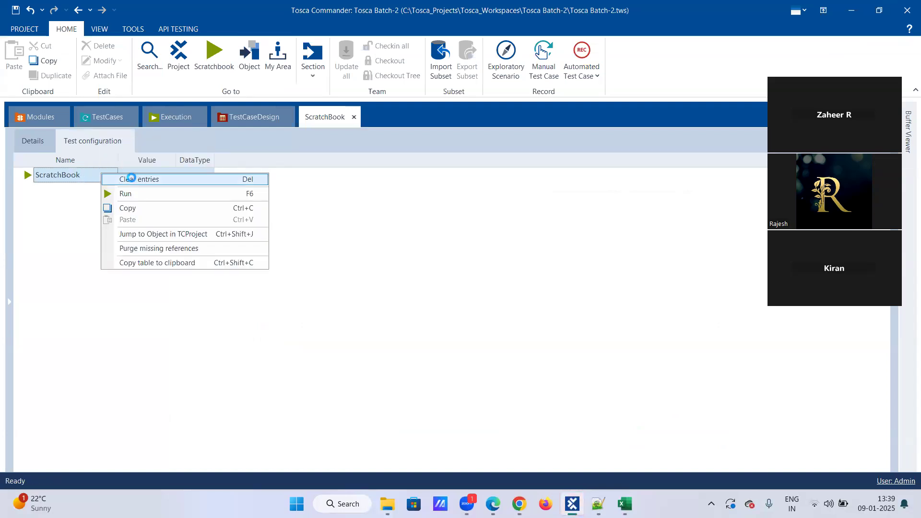
click(129, 179)
click(53, 177)
right_click(53, 177)
click(139, 180)
click(139, 179)
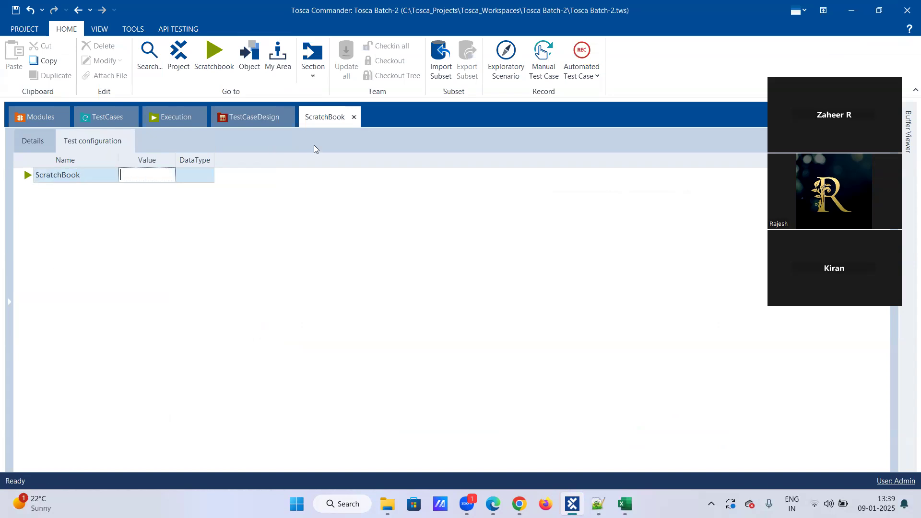
click(108, 117)
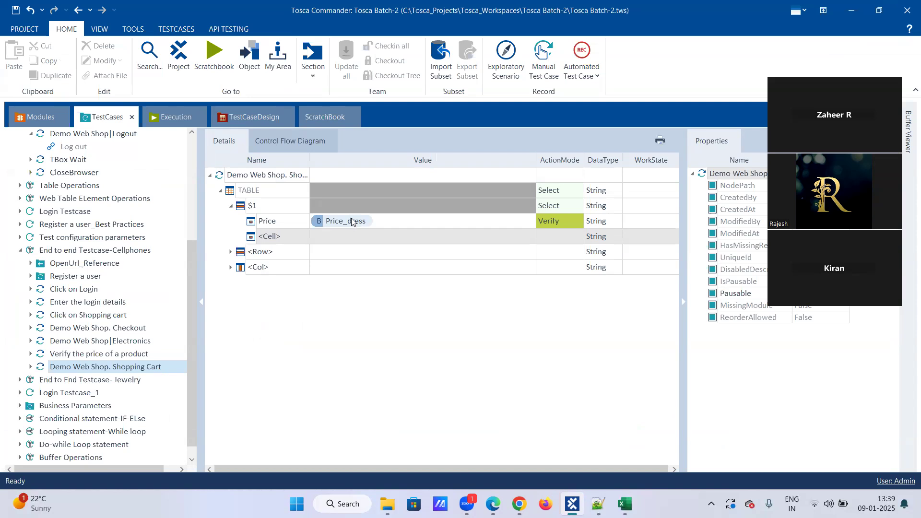
Step: Check the Price buffer expression and select the 11.00 price on the cart page
click(394, 221)
click(393, 221)
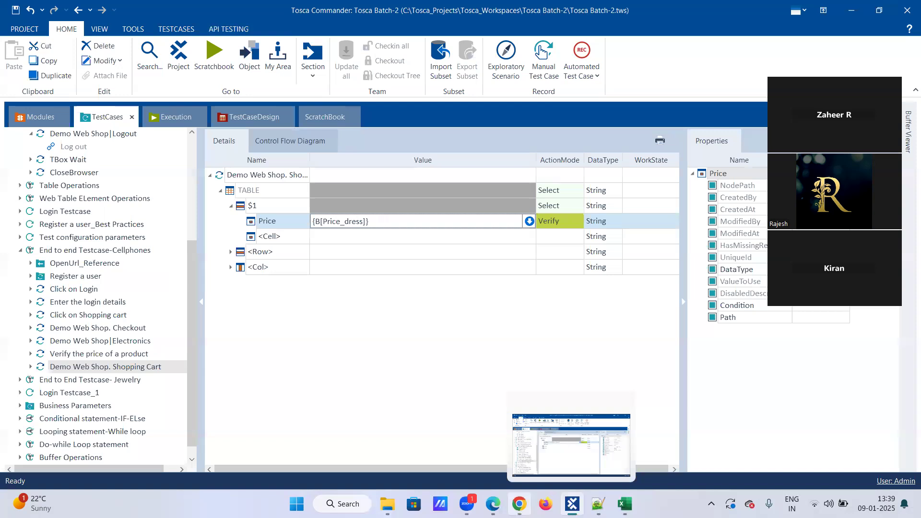
click(493, 504)
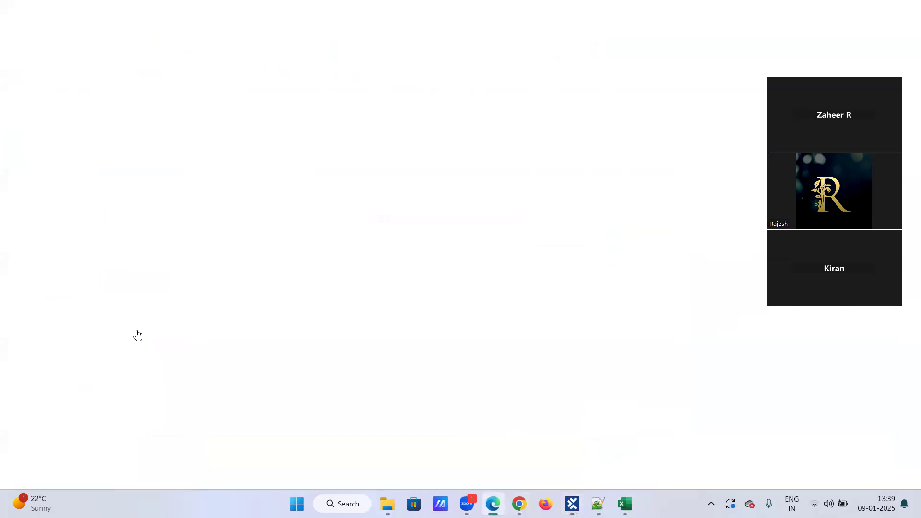
click(520, 503)
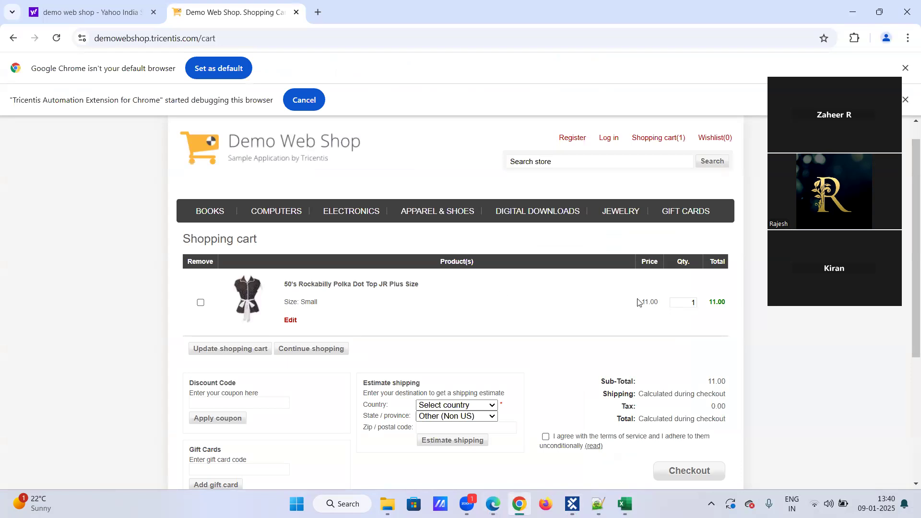
drag(641, 302, 664, 304)
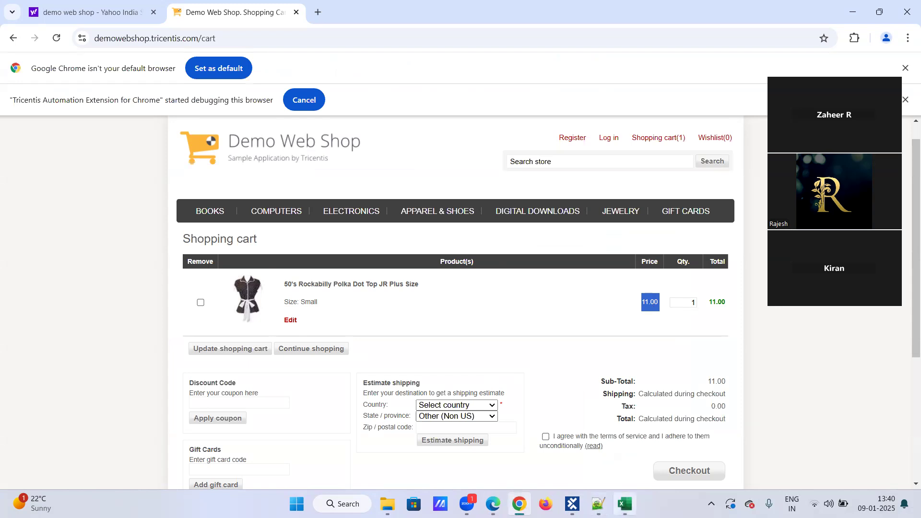
click(625, 504)
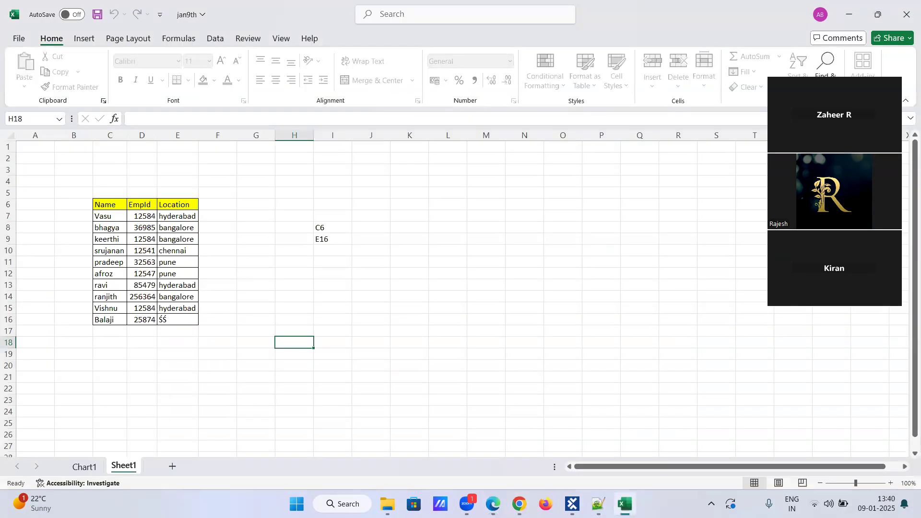
click(624, 504)
Step: Delete the {B[Price_dress]} text from the Price step's value
click(572, 504)
click(383, 233)
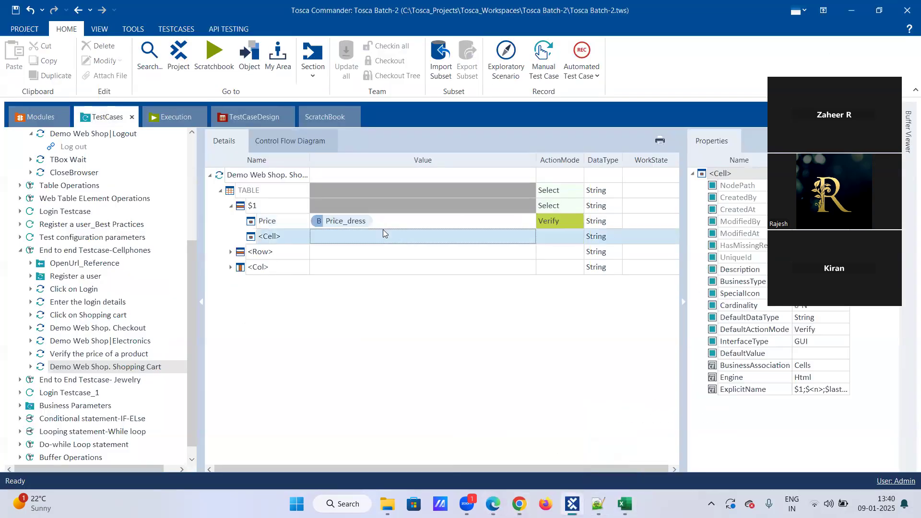
click(383, 221)
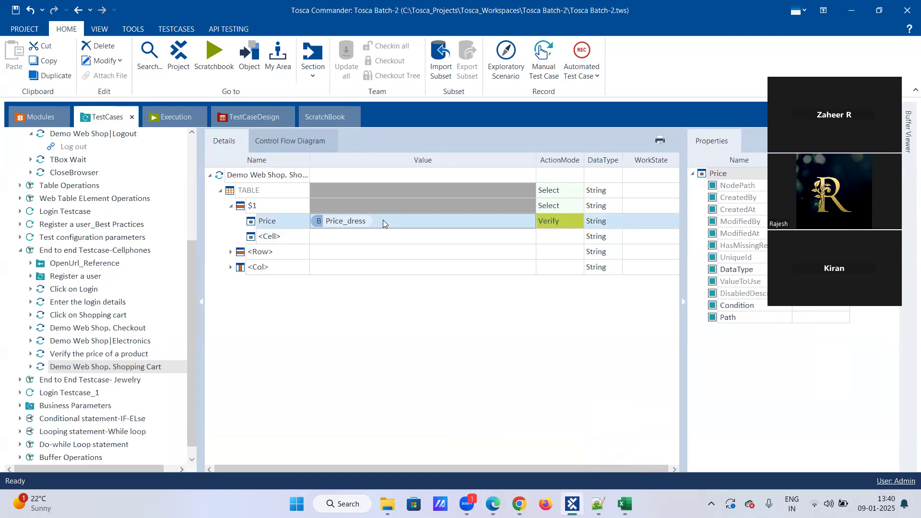
click(383, 220)
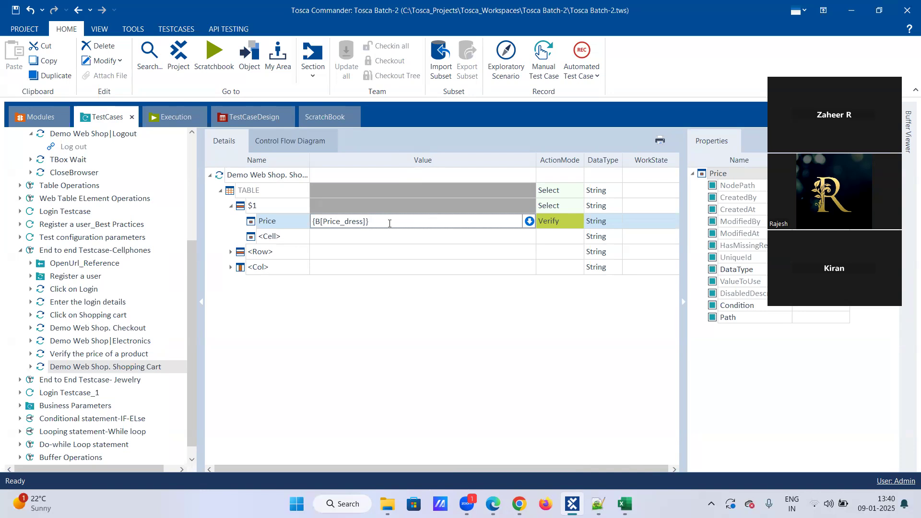
key(Home)
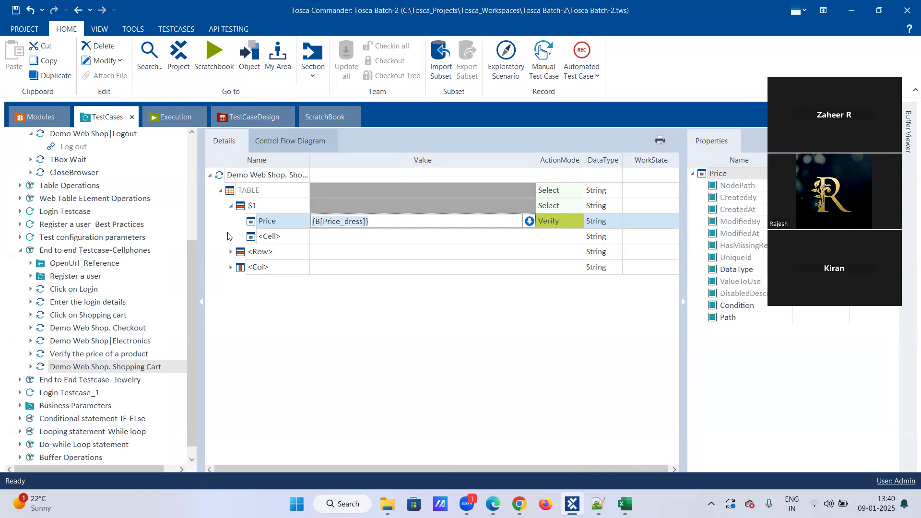
key(shift+End)
key(Delete)
Step: Set the cart table's Price cell to value Price_dress with ActionMode Buffer
text(Pri)
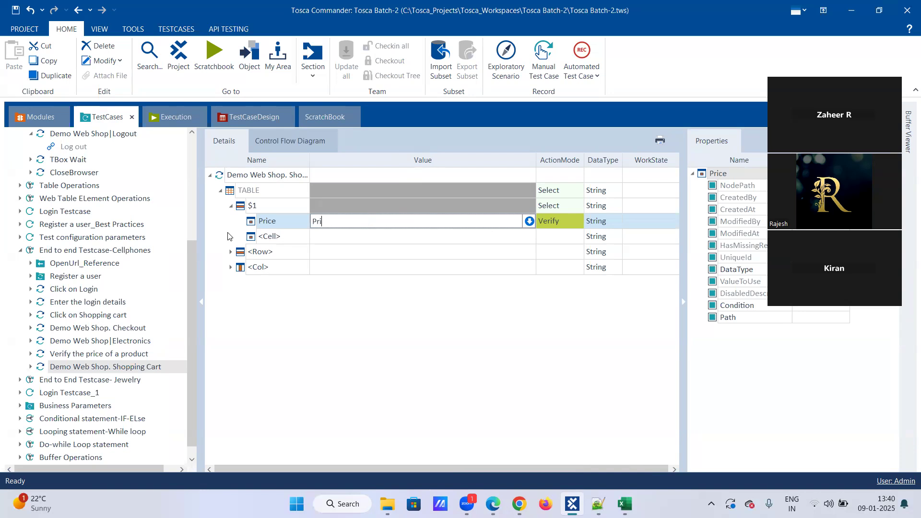
text(ce_dress)
click(571, 219)
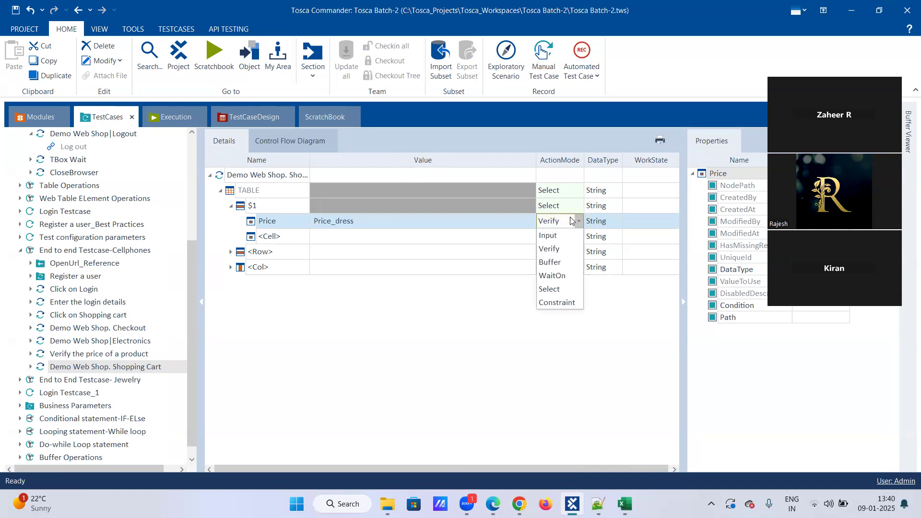
click(559, 263)
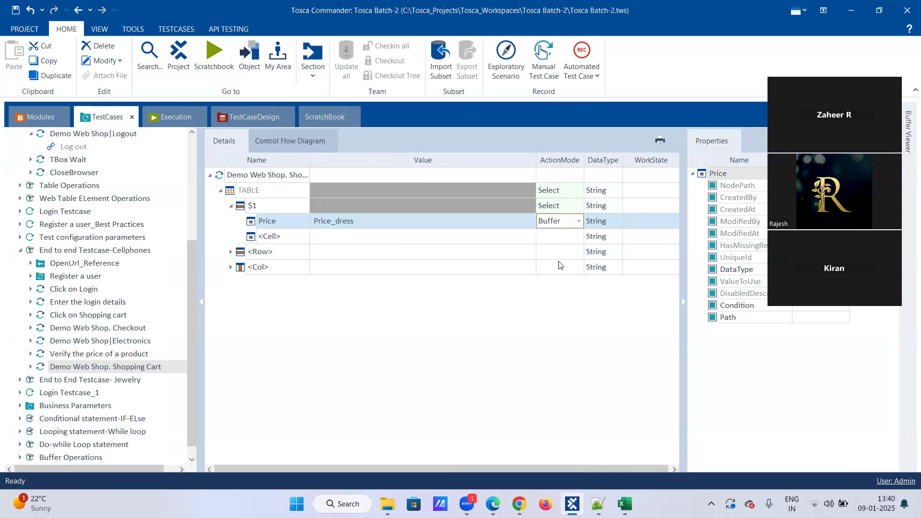
click(432, 237)
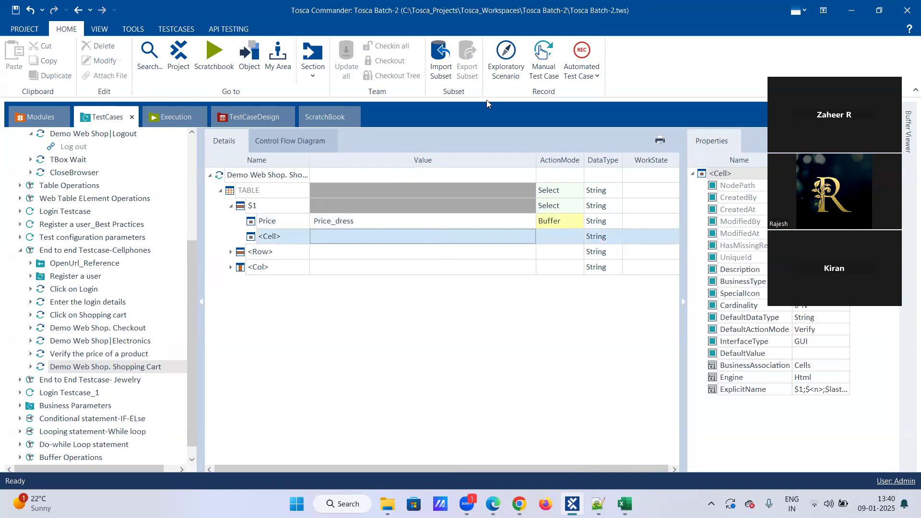
Step: Look at the Demo Web Shop cart page, then return to Tosca Commander and select the Price step
click(848, 12)
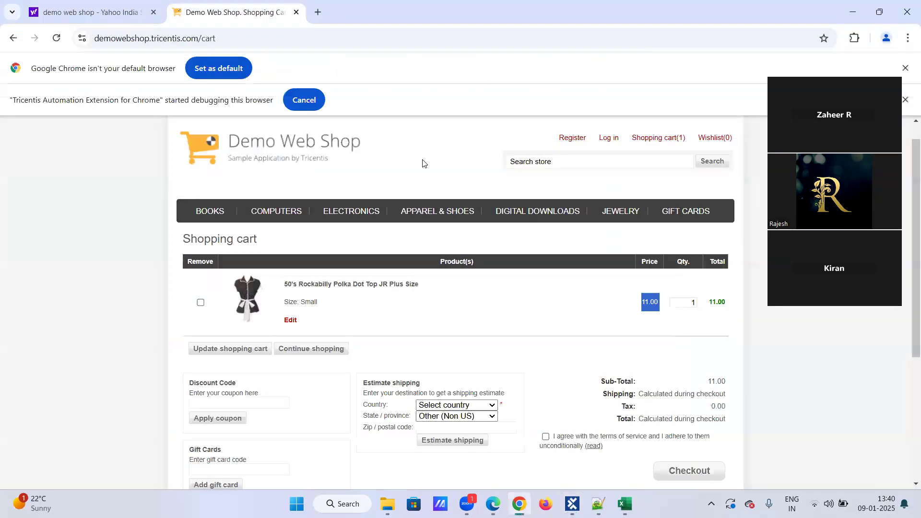
click(849, 5)
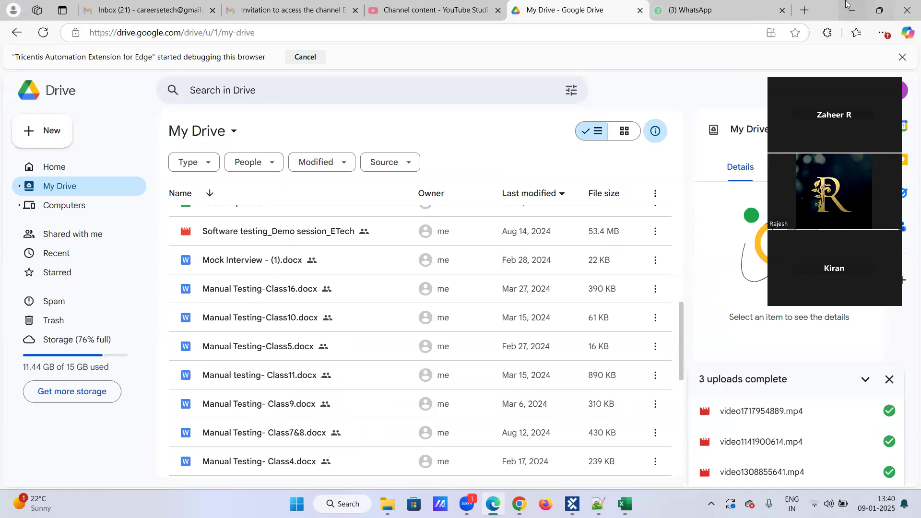
click(493, 504)
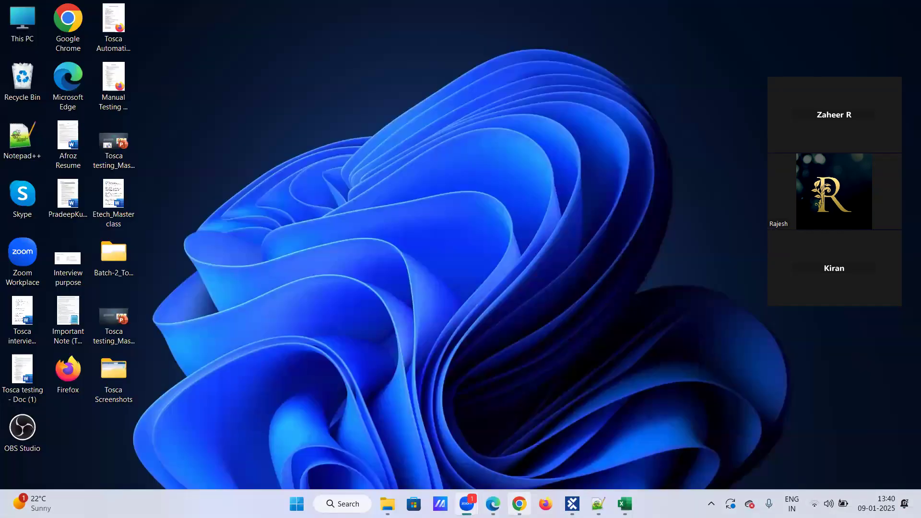
click(520, 504)
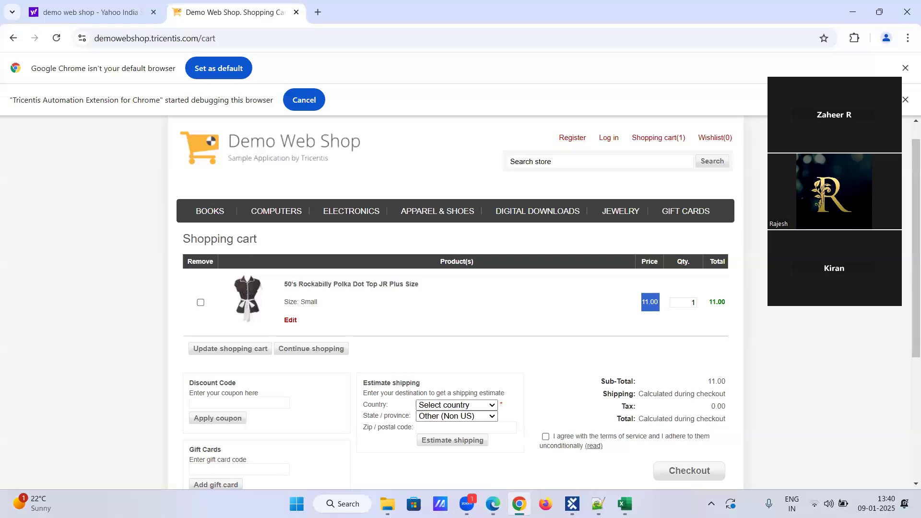
key(alt+Tab)
click(484, 224)
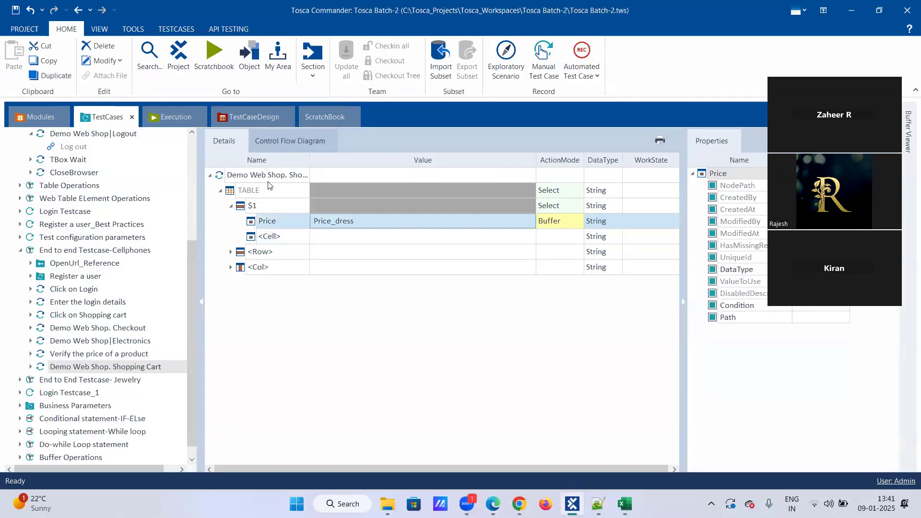
Step: Run the Shopping Cart test case in ScratchBook, then scroll through the Excel workbook
right_click(279, 176)
click(338, 228)
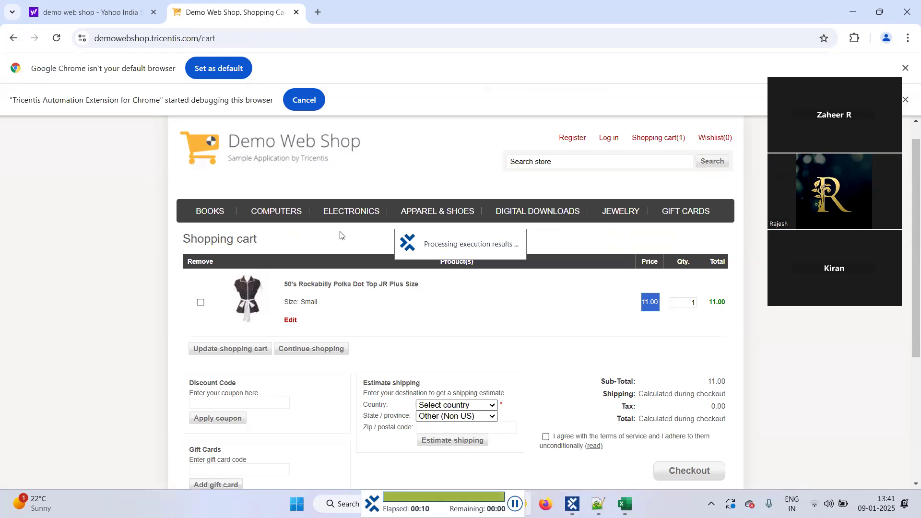
click(632, 502)
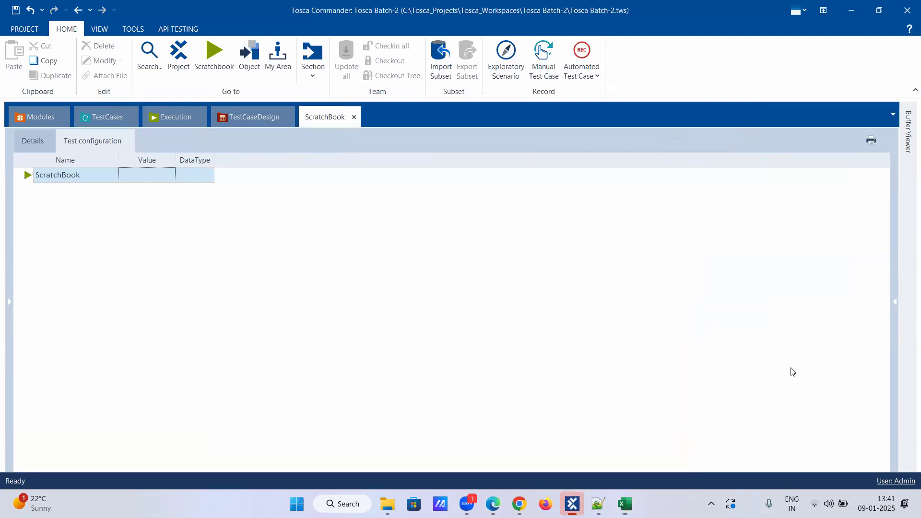
scroll(671, 403, down, 1)
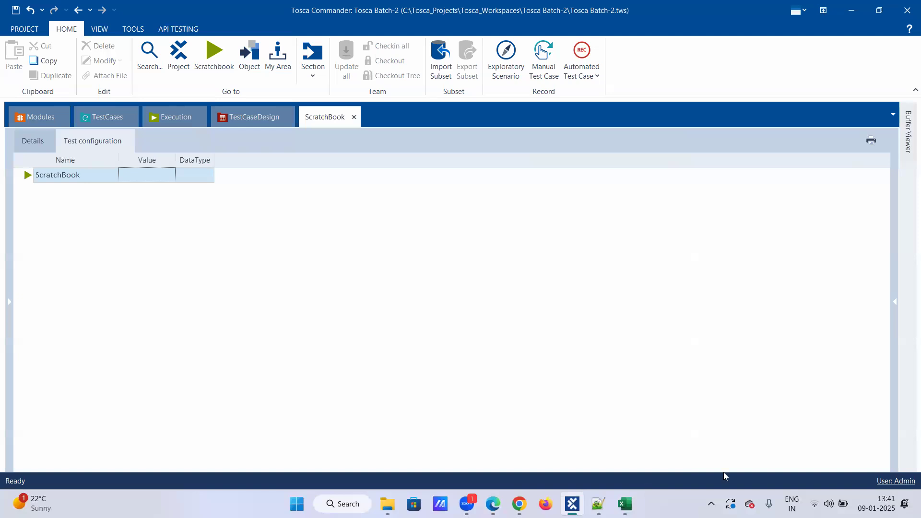
Step: Inspect the Price_dress value in Buffer Viewer, comparing it with the Order_Id entry
mouse_move(908, 109)
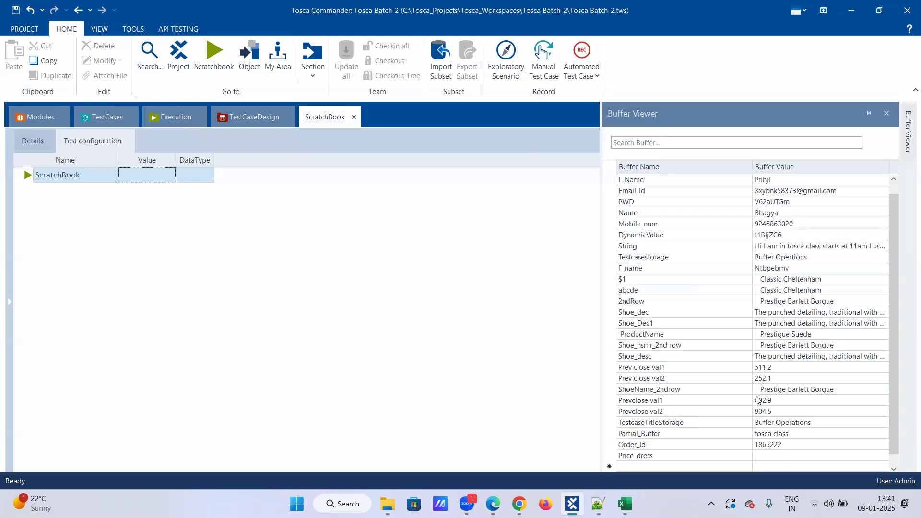
click(761, 456)
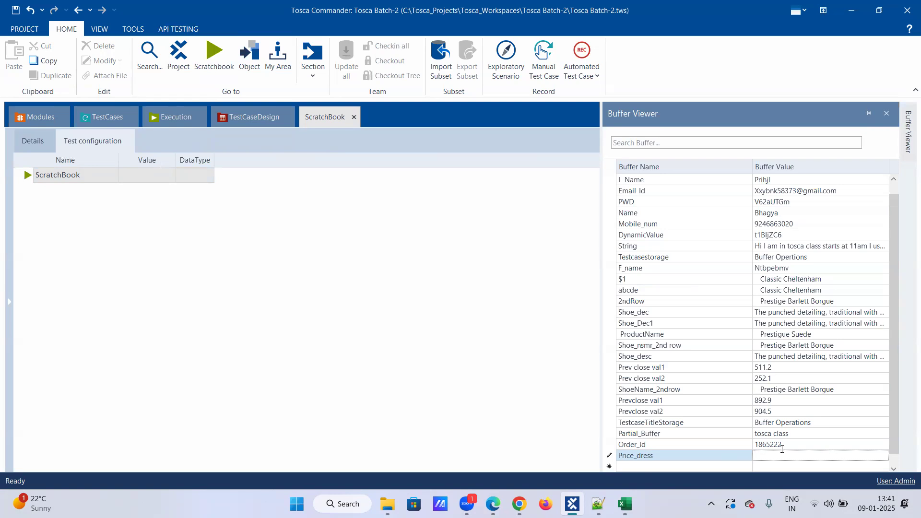
key(Up)
click(768, 457)
Step: Return from ScratchBook to the TestCases section and select the Shopping Cart test case root
click(87, 175)
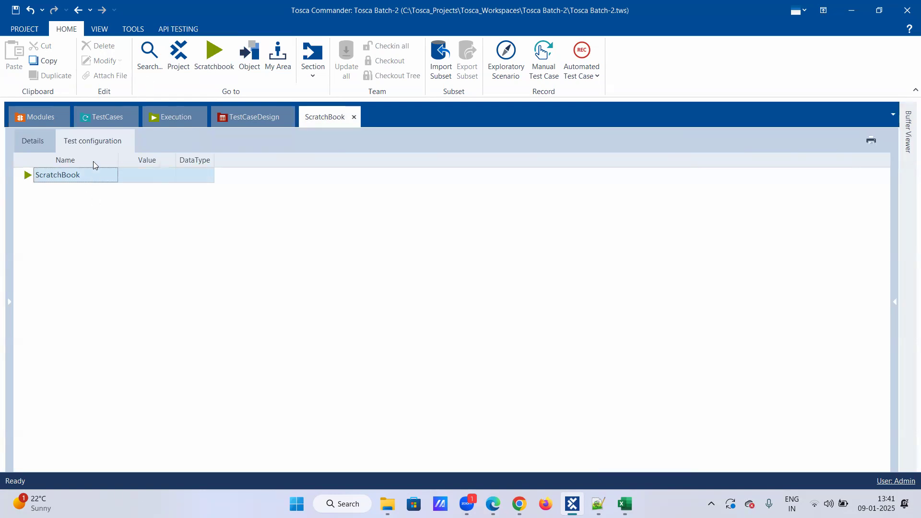
click(108, 121)
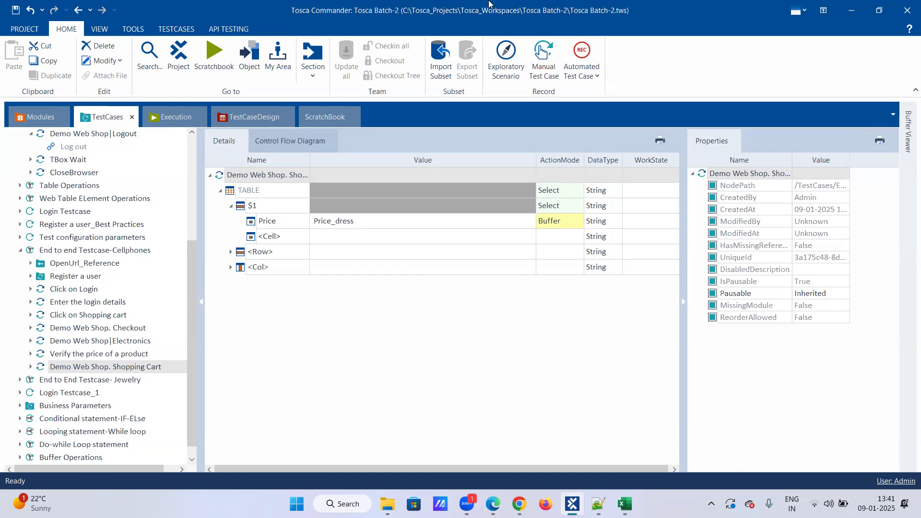
click(373, 315)
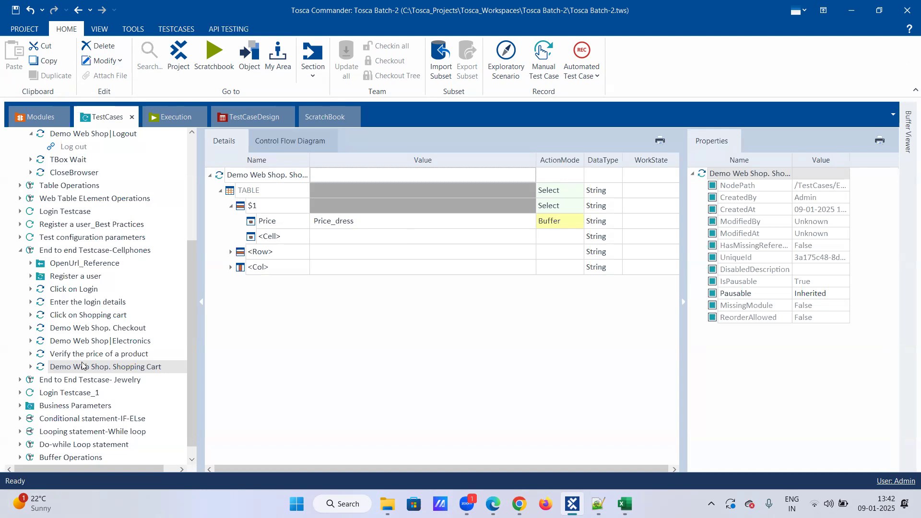
Step: Switch to the Modules section to show the Demo Web Shop. Shopping Cart module and its TABLE element
click(41, 119)
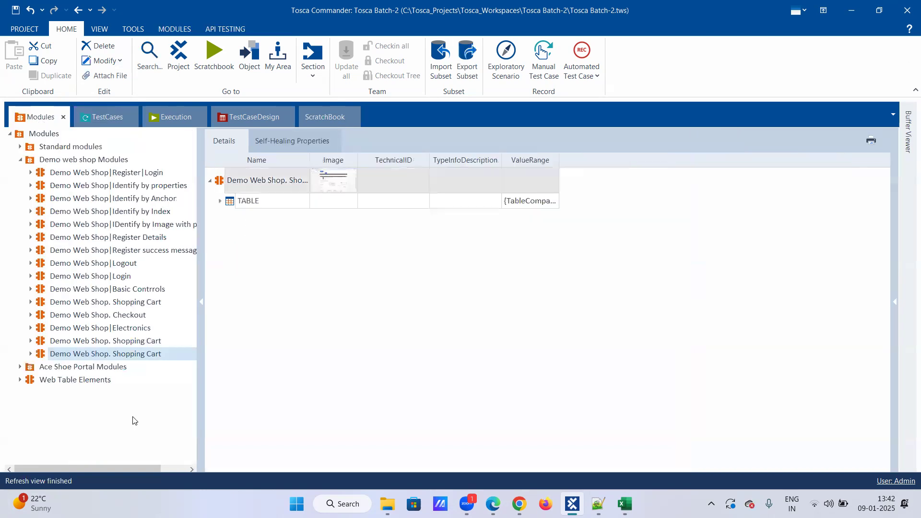
Step: Launch Scan > Application from the Demo web shop Modules folder's context menu
right_click(137, 357)
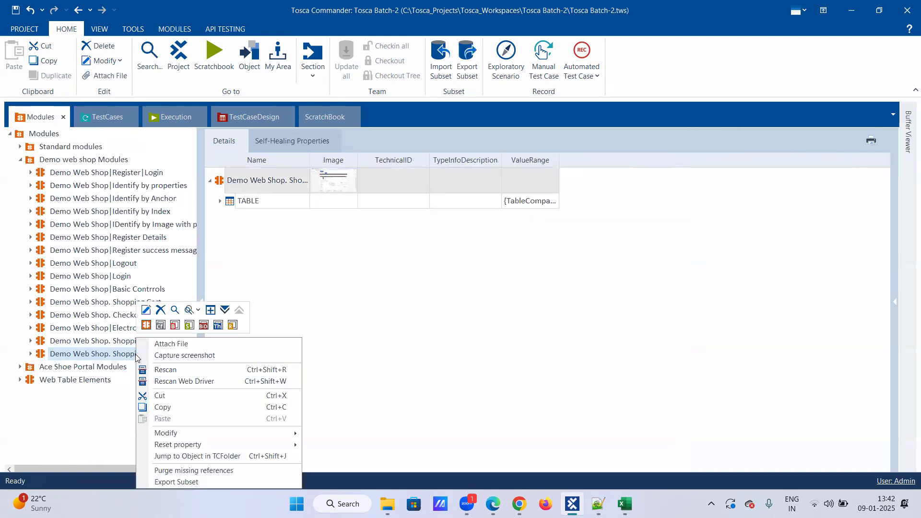
click(96, 160)
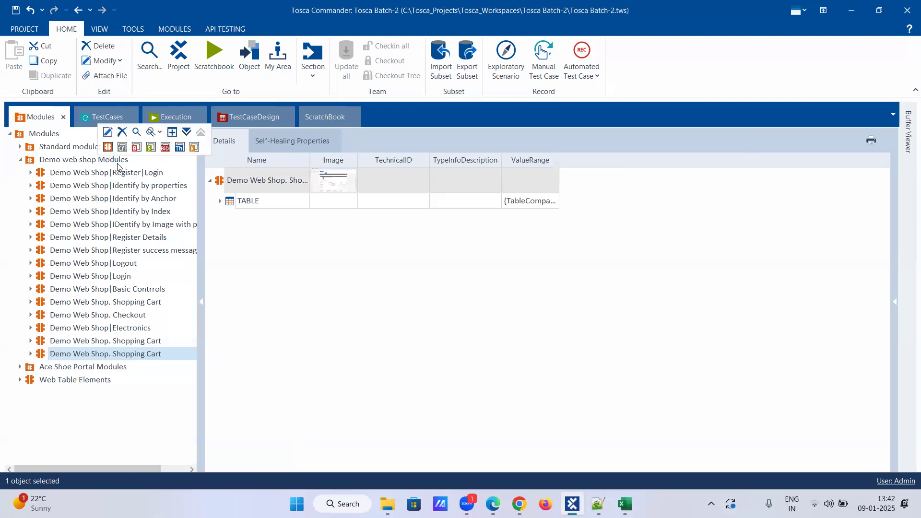
right_click(99, 161)
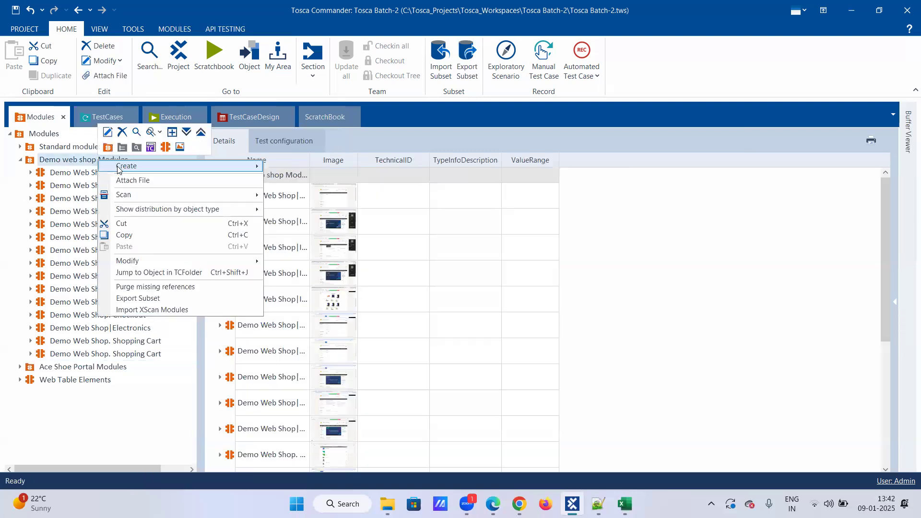
click(276, 195)
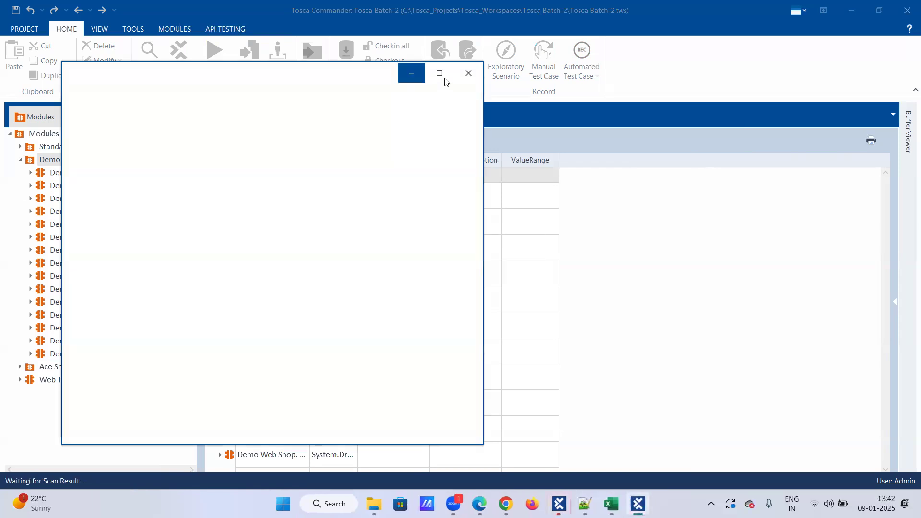
Step: Scan the Demo Web Shop cart window, pick the 11.00 price cell, and exclude itemquantity4859092
click(325, 240)
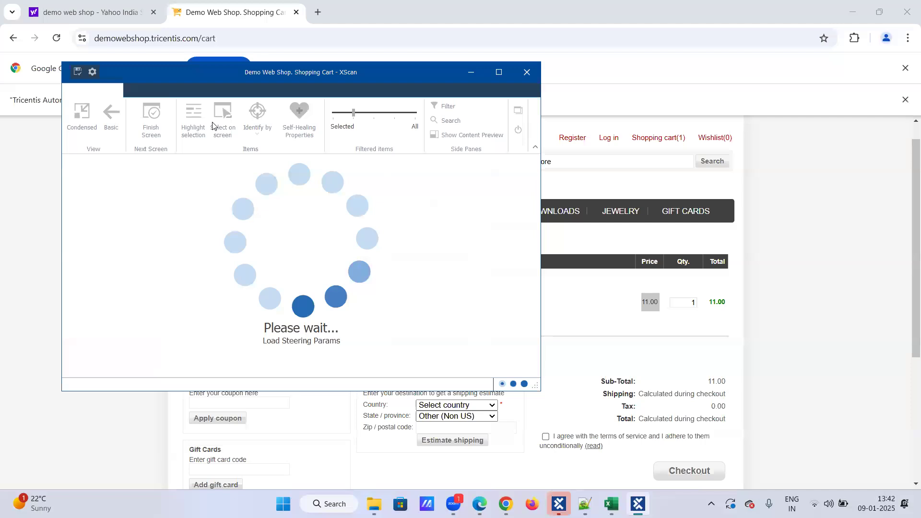
click(223, 116)
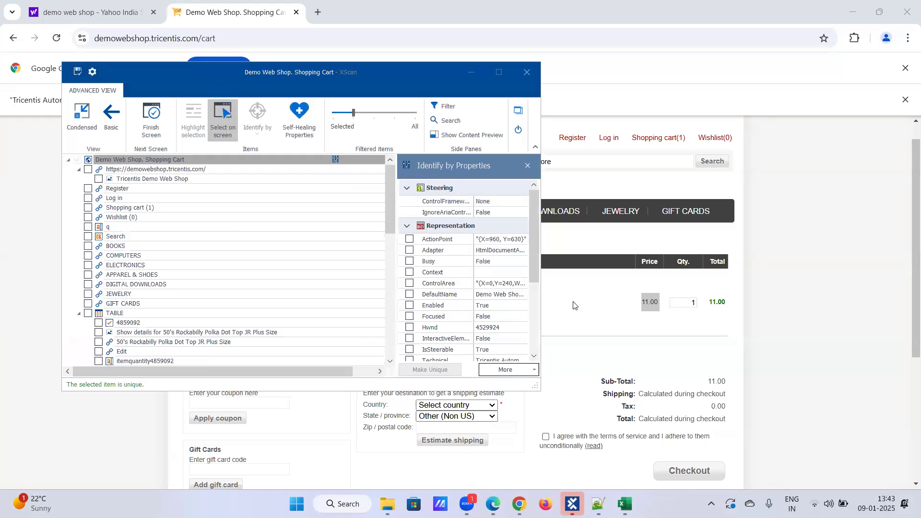
drag(386, 83, 546, 387)
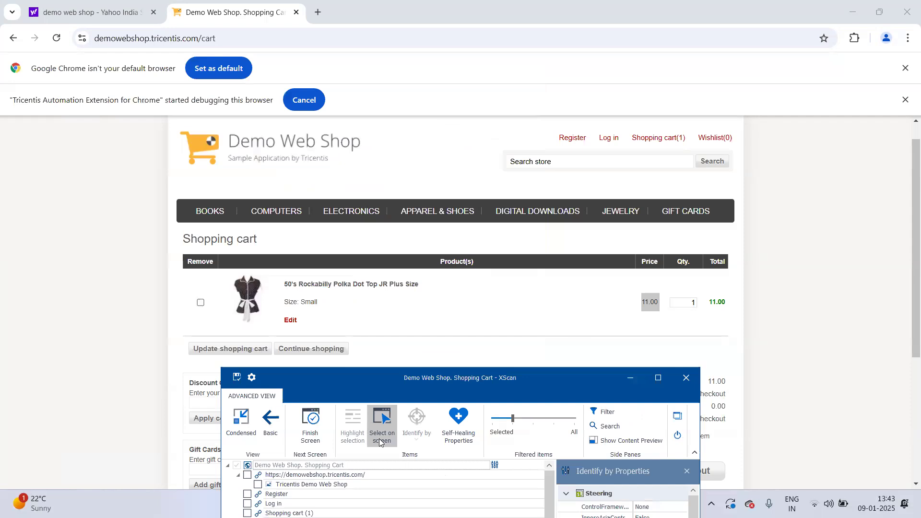
click(676, 305)
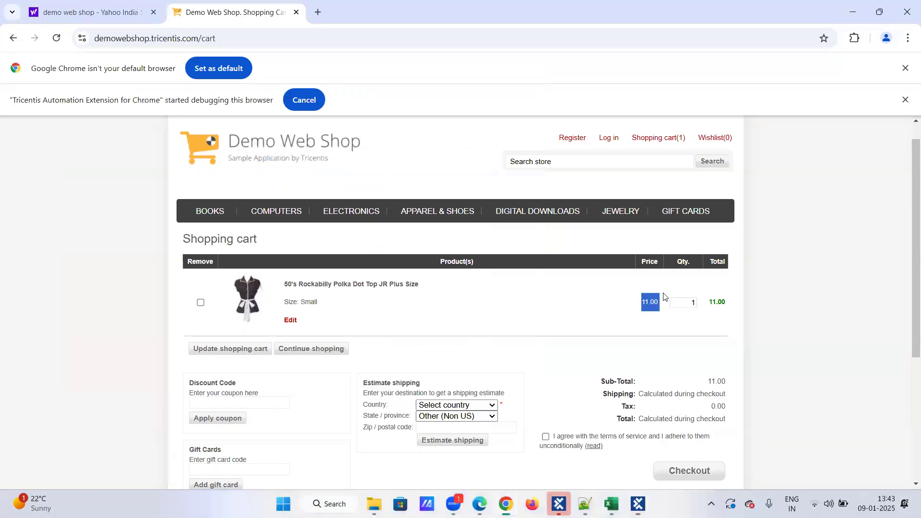
click(601, 443)
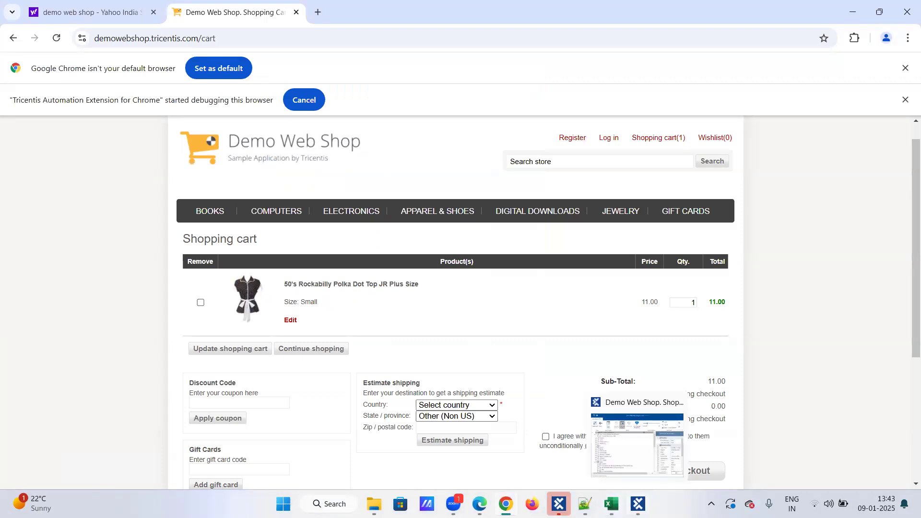
click(638, 504)
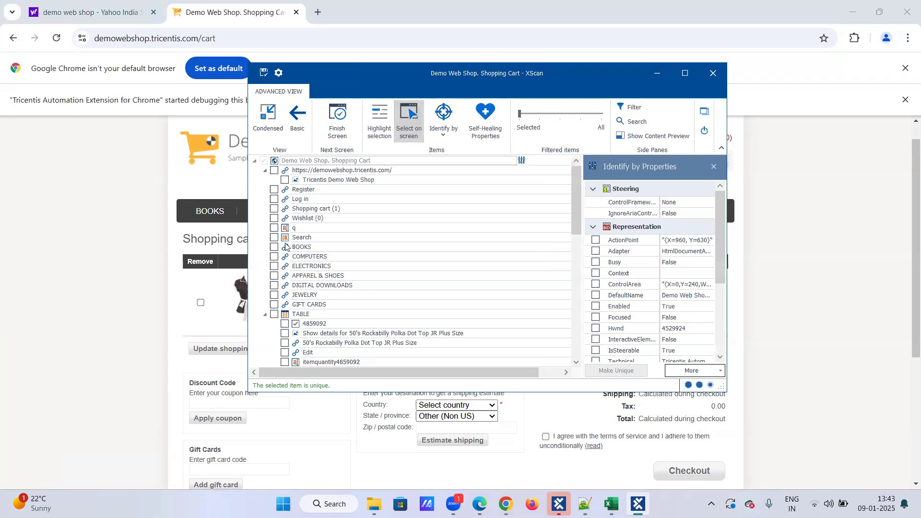
click(275, 170)
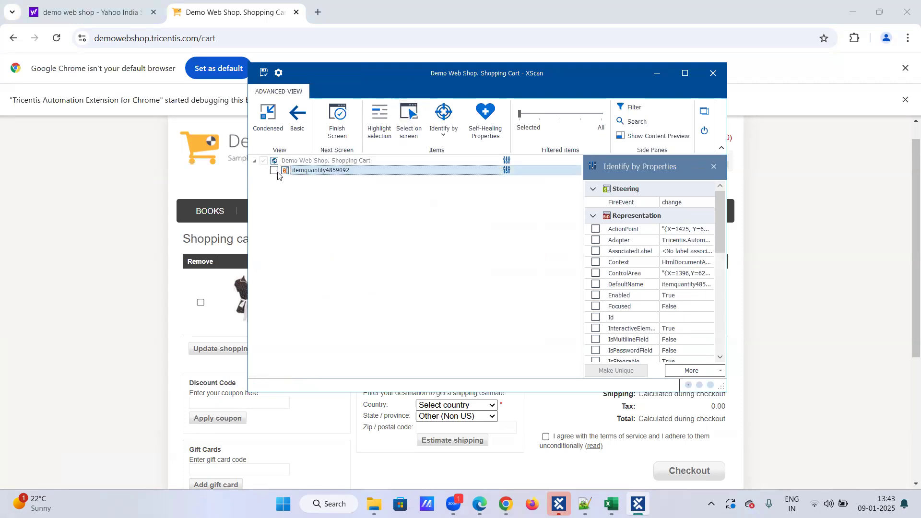
Step: Toggle XScan between the Basic and Condensed layouts, close it, and select Demo web shop Modules
click(297, 120)
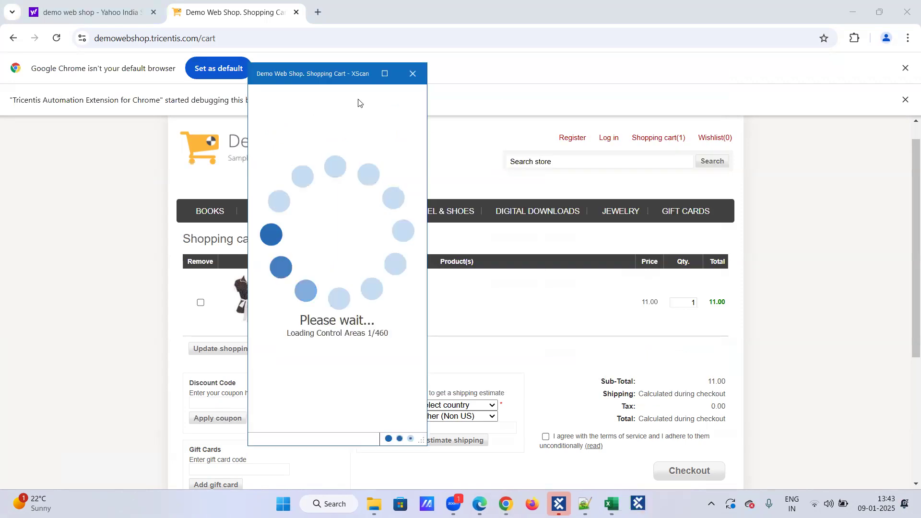
click(384, 73)
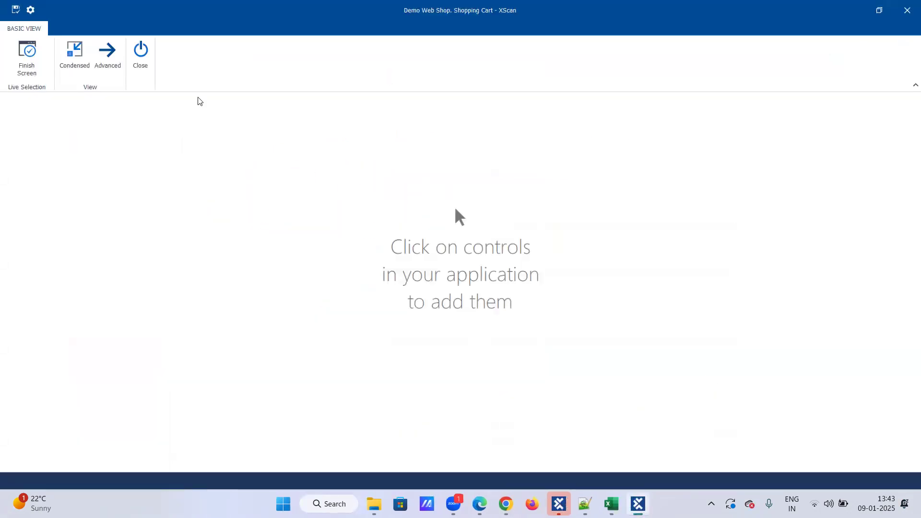
click(82, 53)
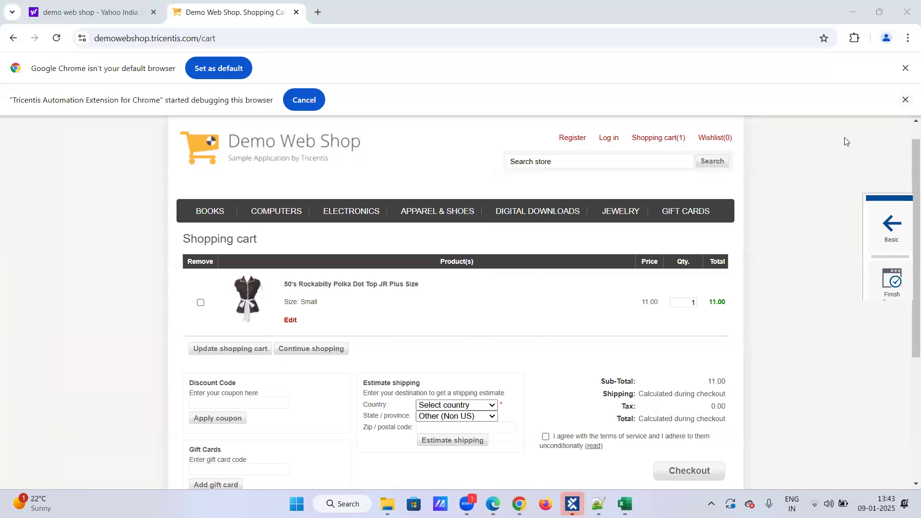
click(891, 235)
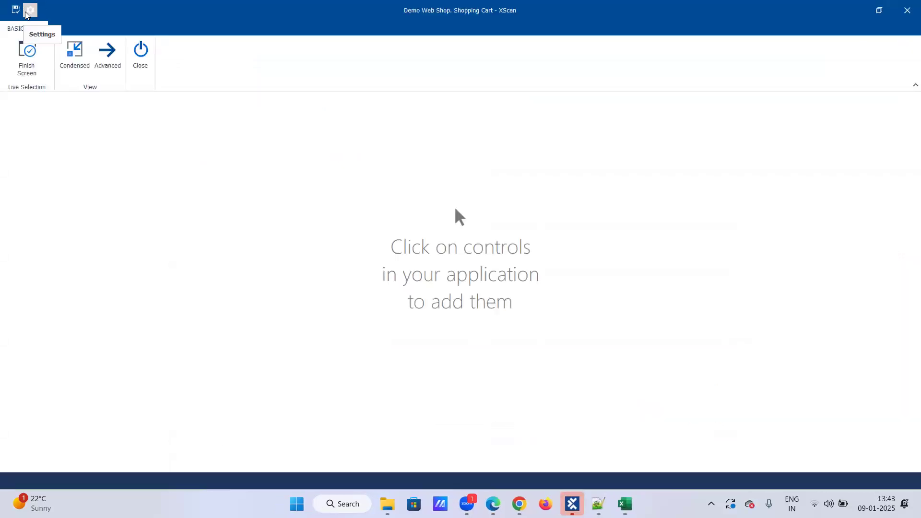
click(907, 11)
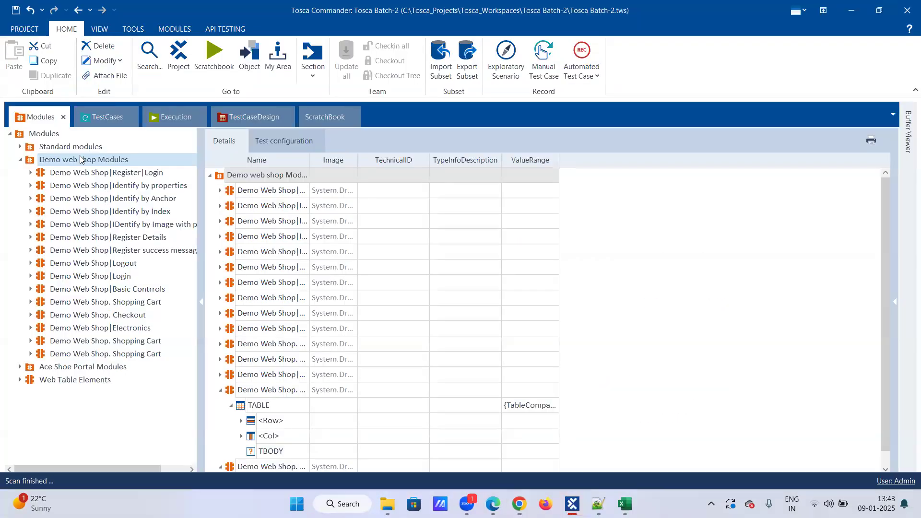
click(80, 157)
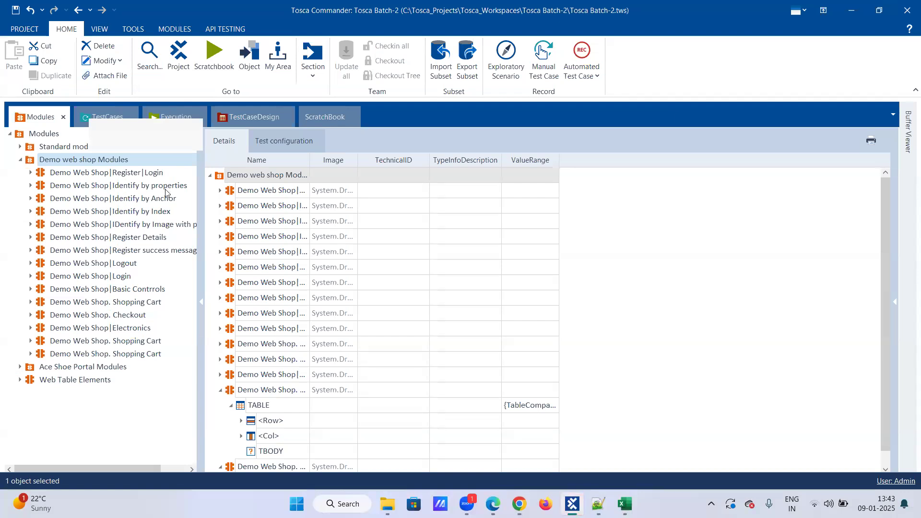
Step: Rescan the Demo Web Shop cart window via Scan > Application on Demo web shop Modules
mouse_move(226, 189)
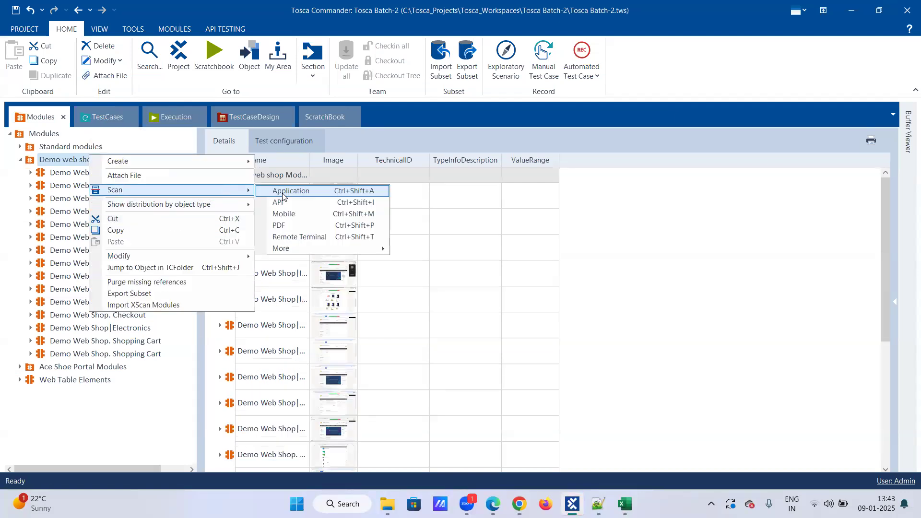
click(284, 192)
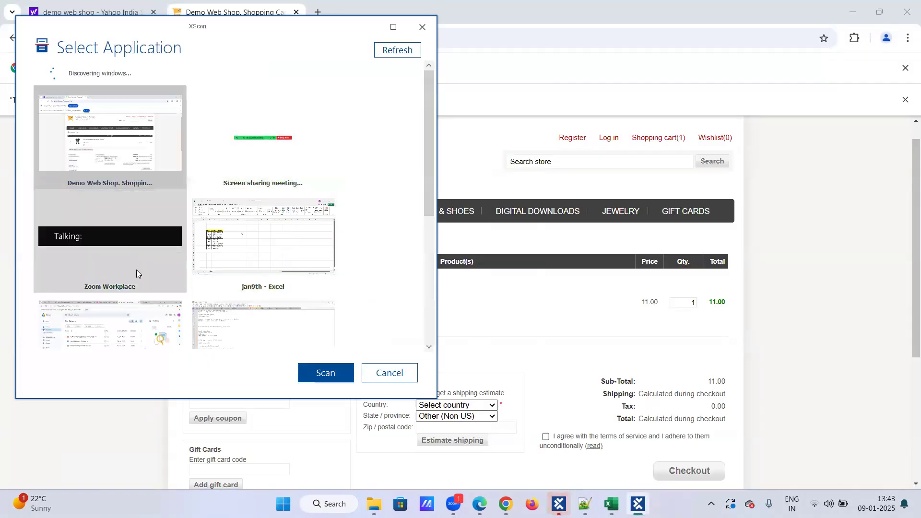
click(349, 369)
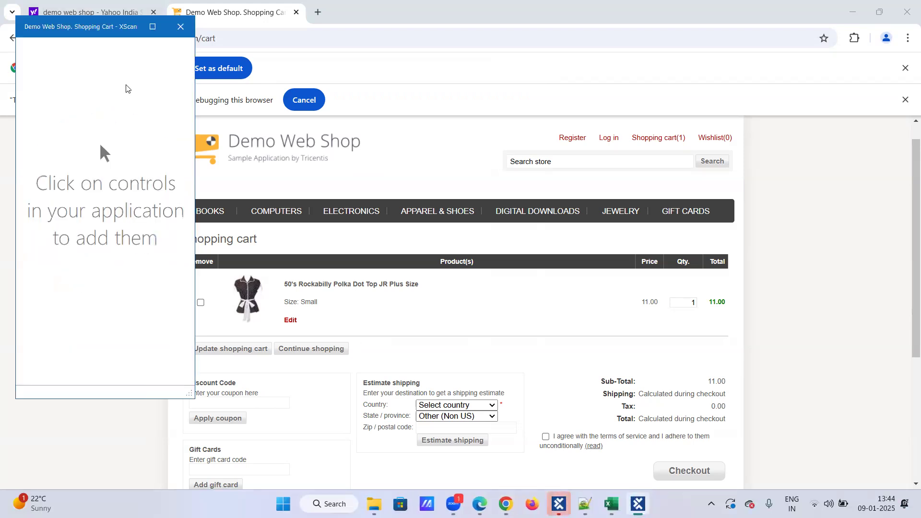
Step: Switch XScan to the detailed control-tree layout and browse the scanned cart page elements
click(152, 27)
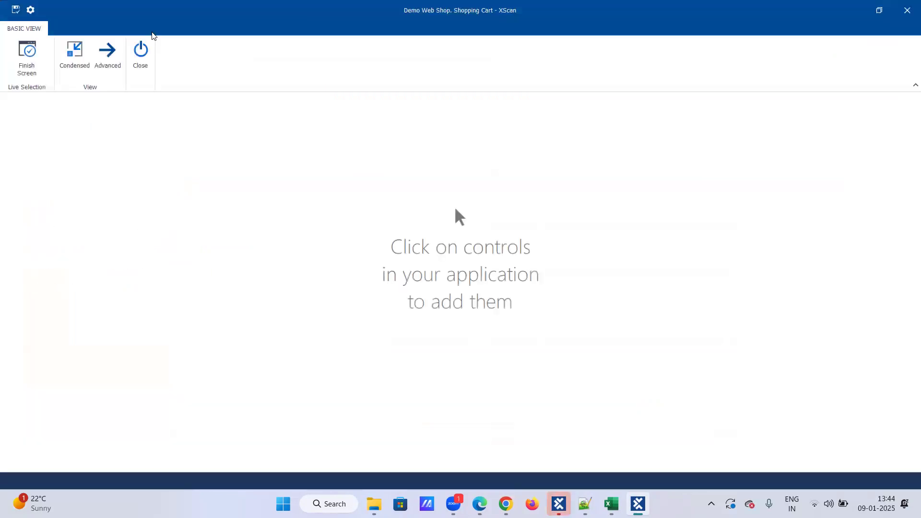
click(115, 44)
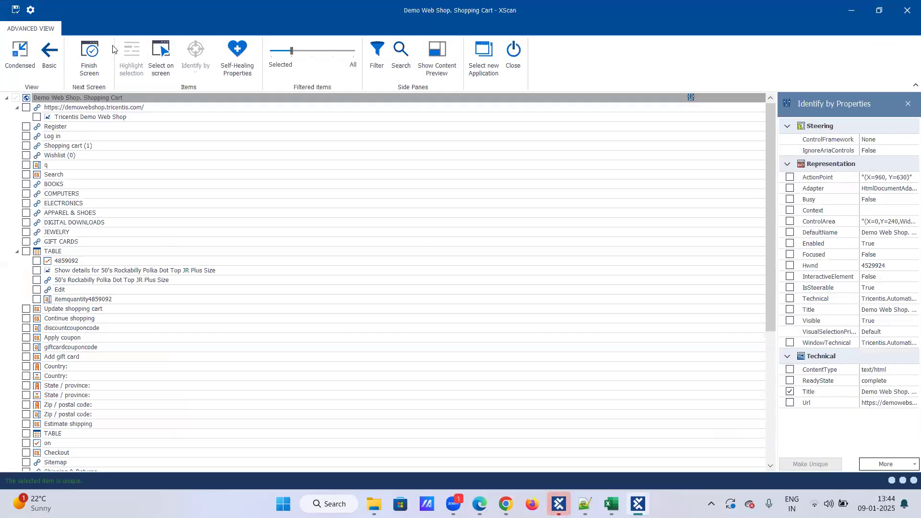
click(879, 10)
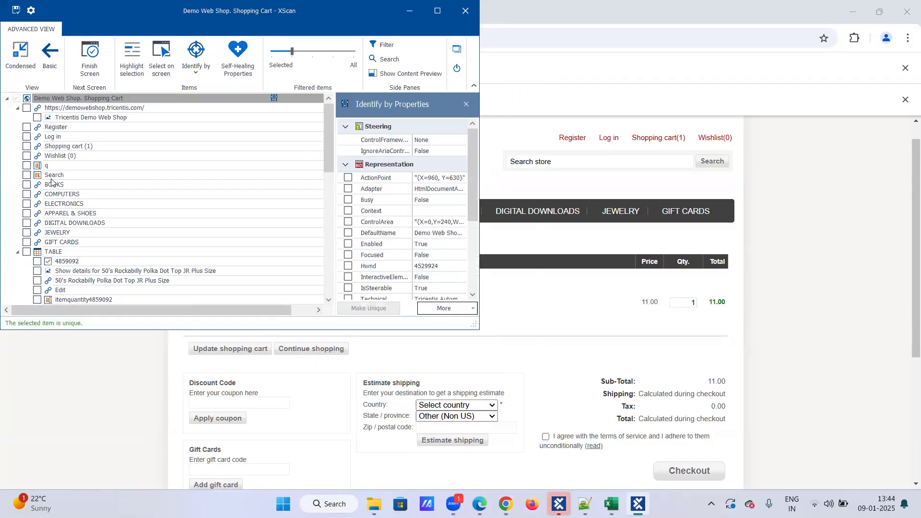
scroll(54, 178, down, 10)
scroll(56, 177, down, 4)
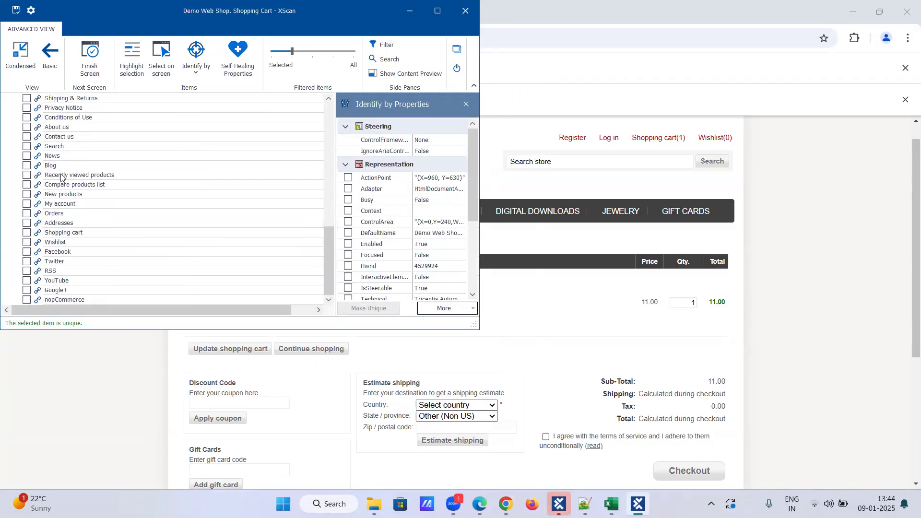
scroll(63, 214, up, 3)
scroll(63, 215, up, 1)
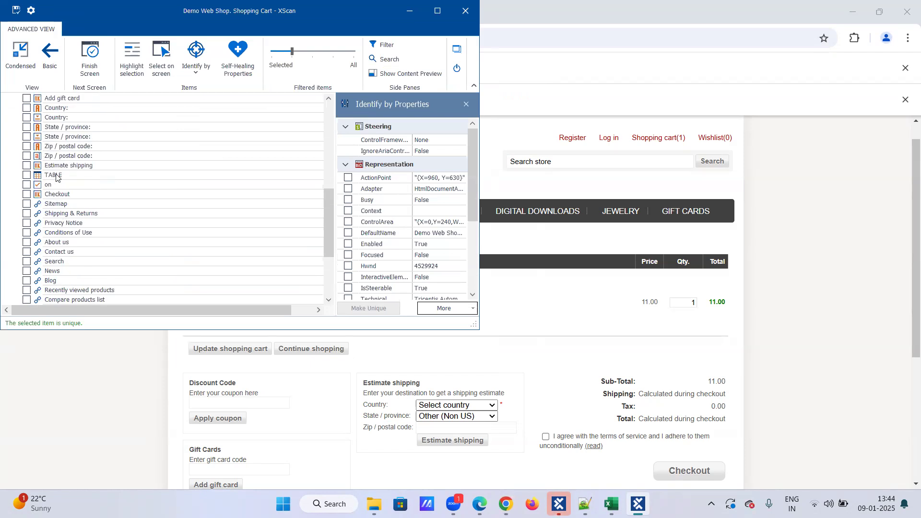
scroll(56, 185, up, 5)
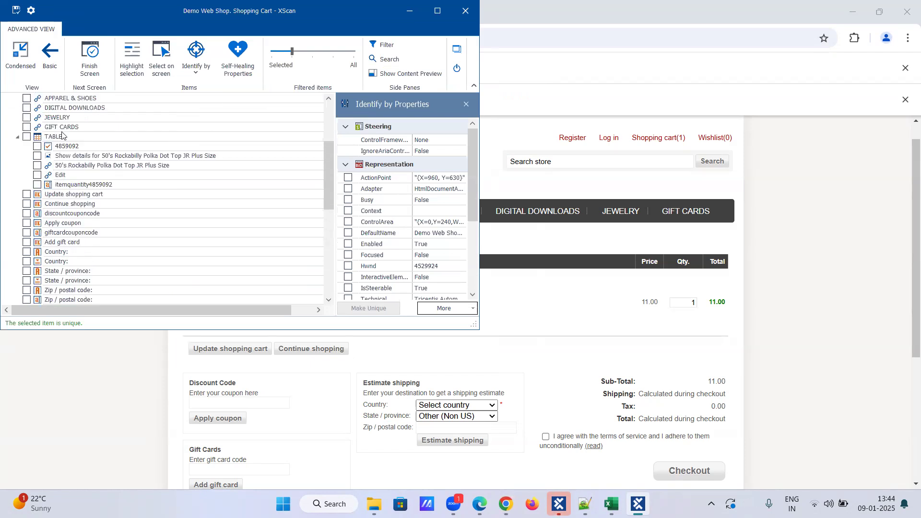
Step: Check the cart TABLE element, highlighting it on the page and comparing it with the totals TABLE
click(27, 137)
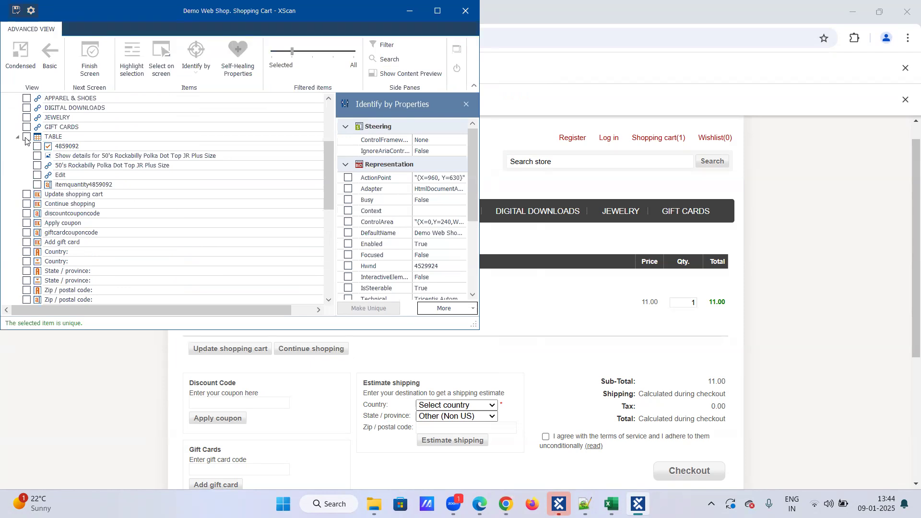
click(136, 50)
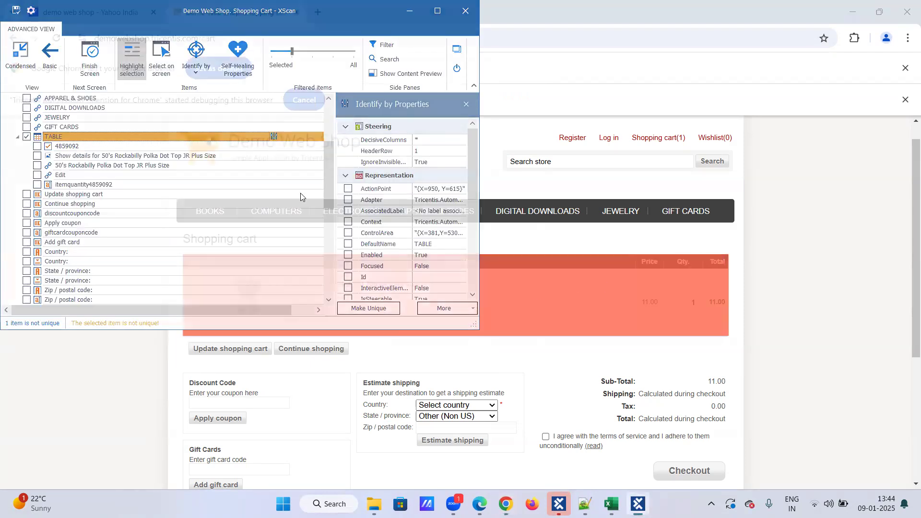
click(25, 138)
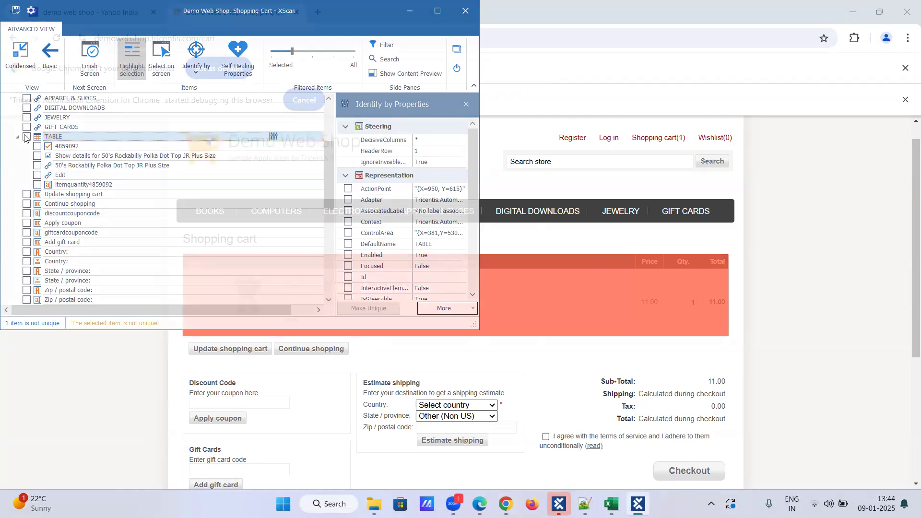
scroll(25, 138, down, 2)
click(27, 262)
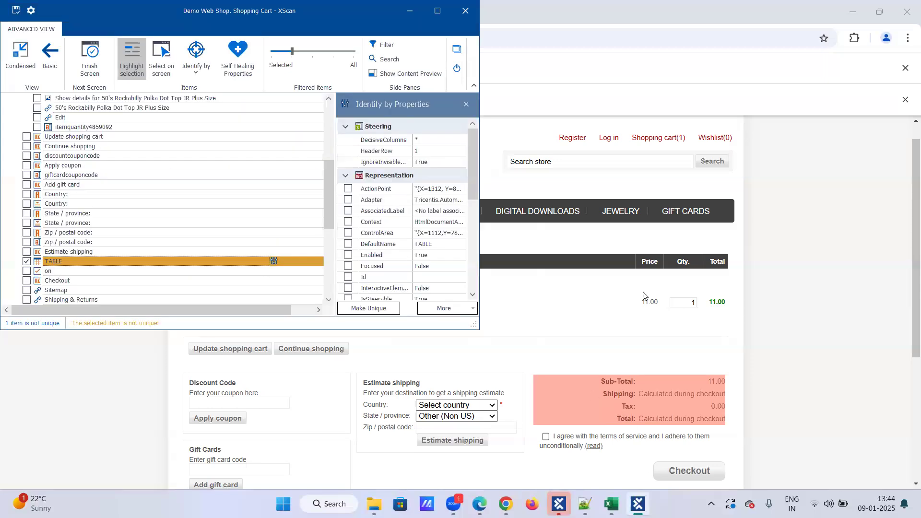
scroll(140, 190, up, 3)
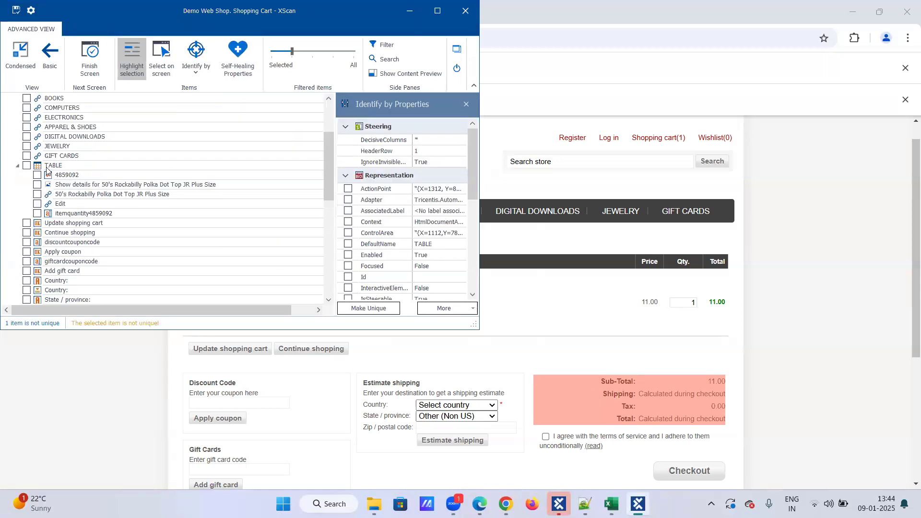
click(17, 166)
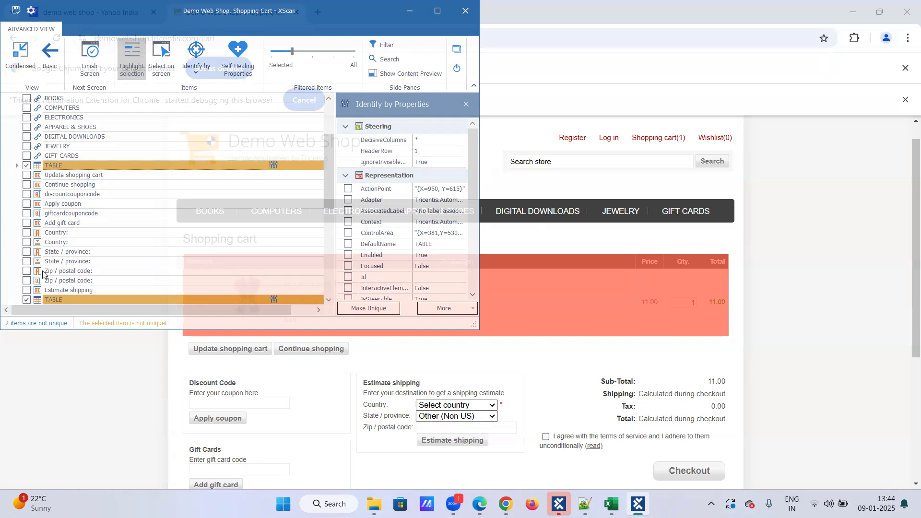
click(26, 300)
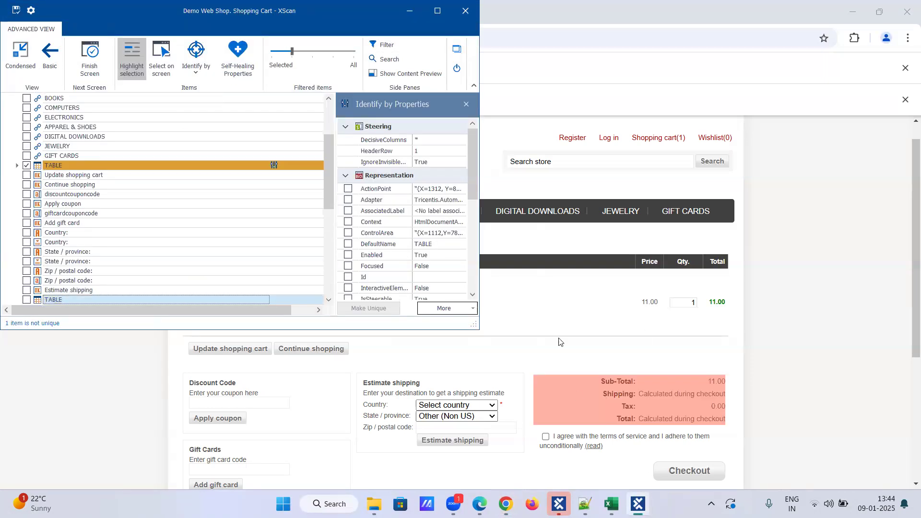
scroll(106, 214, down, 1)
scroll(65, 226, up, 1)
scroll(65, 214, up, 1)
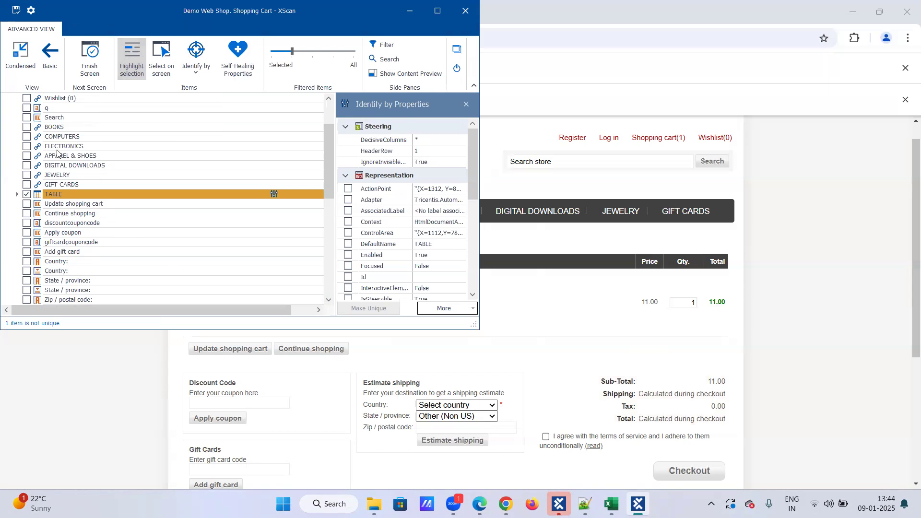
Step: Widen the Filtered items slider to list more page elements, then narrow it again
drag(293, 51, 306, 51)
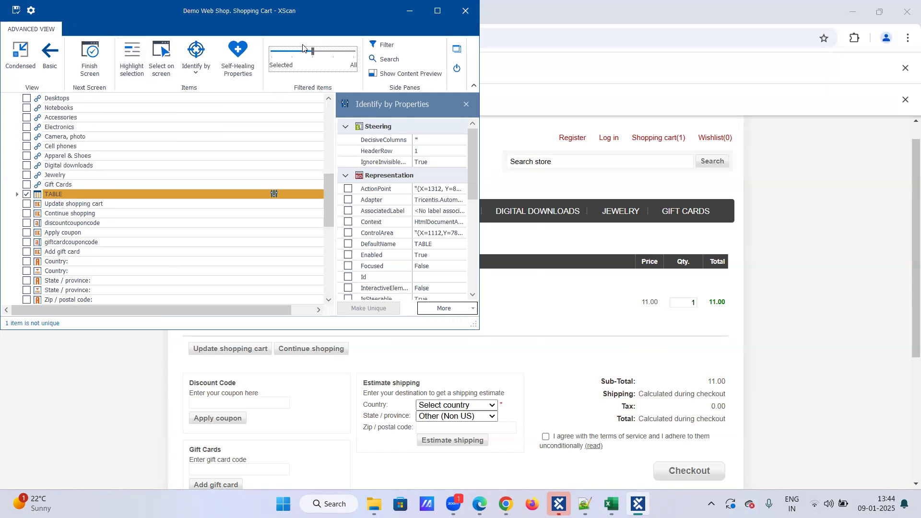
drag(313, 51, 329, 52)
scroll(230, 150, up, 4)
scroll(230, 153, up, 20)
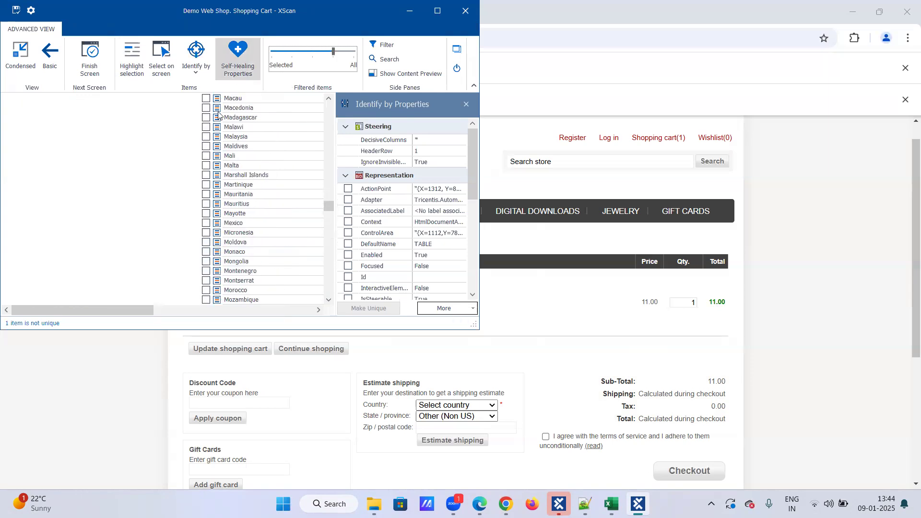
drag(333, 52, 313, 51)
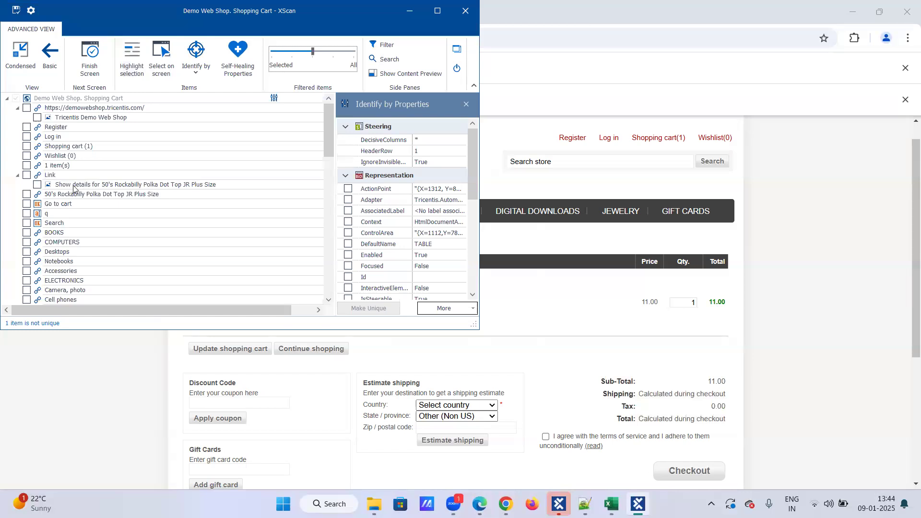
scroll(62, 215, down, 10)
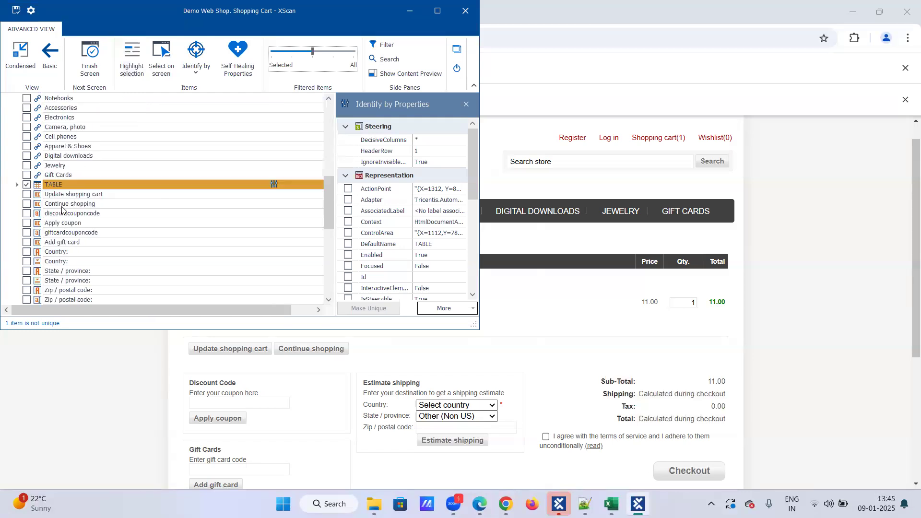
scroll(65, 211, down, 3)
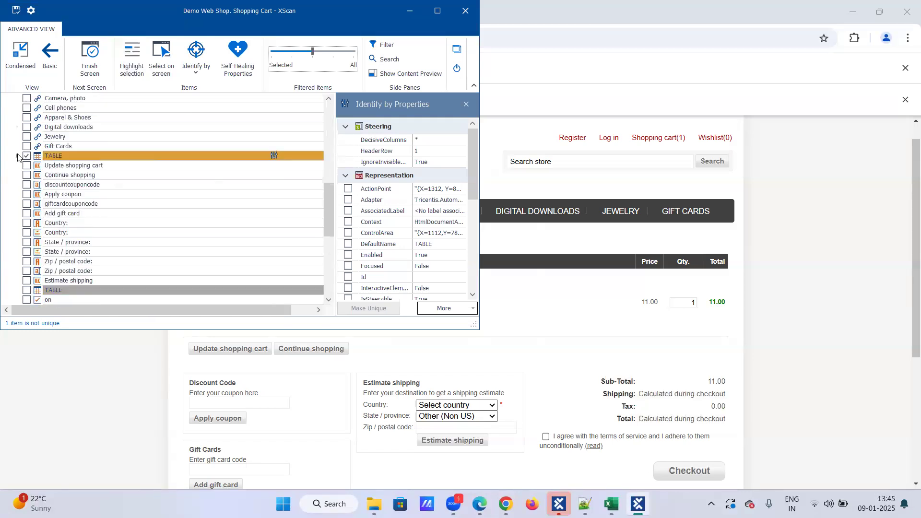
Step: Set the cart TABLE's Identify by method to Anchor, then close XScan
click(17, 156)
click(17, 155)
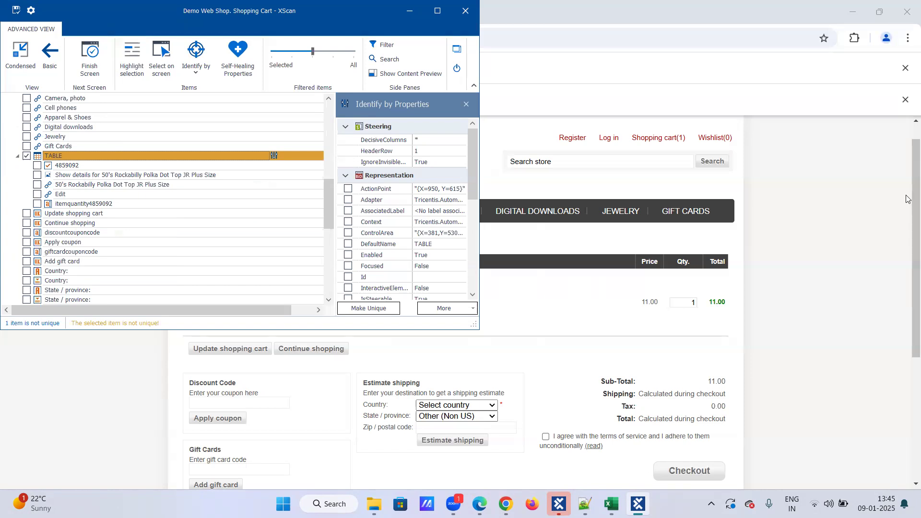
click(197, 73)
click(201, 120)
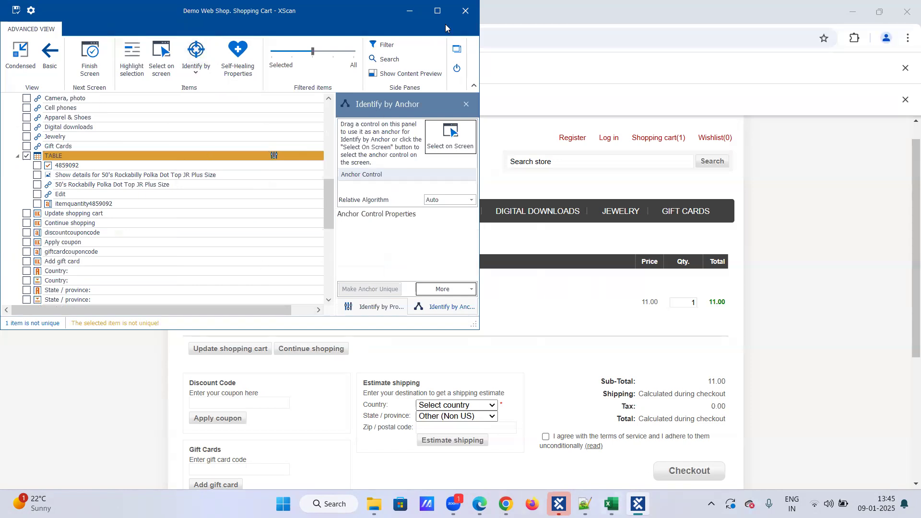
click(465, 11)
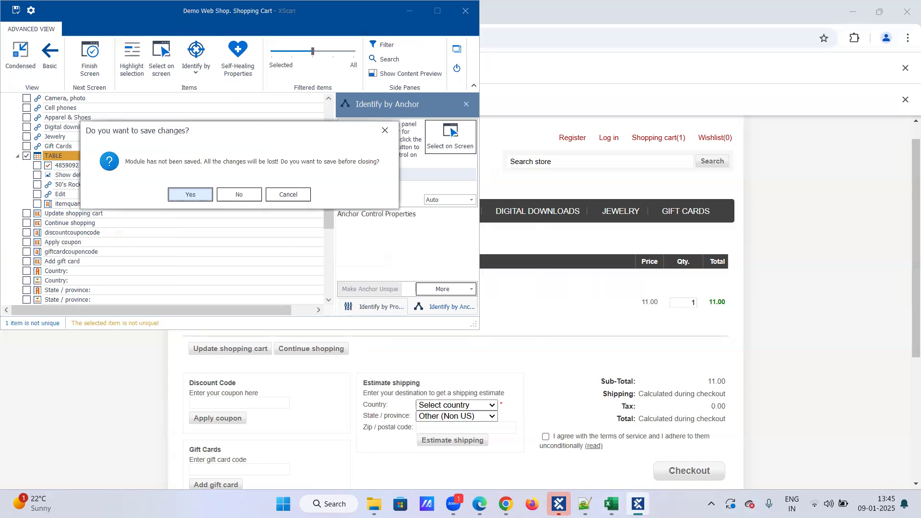
Step: Discard the unsaved scan changes, return to TestCases, and bring up the Chrome cart page
click(240, 195)
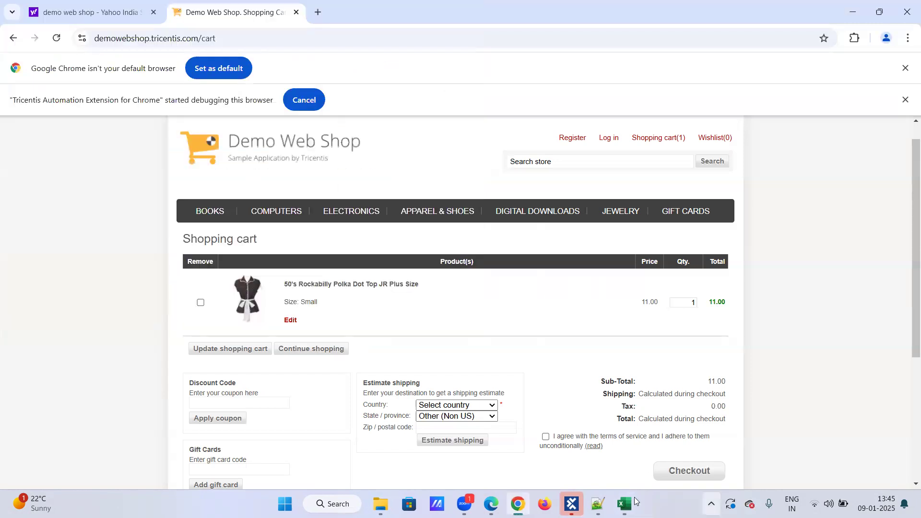
click(572, 503)
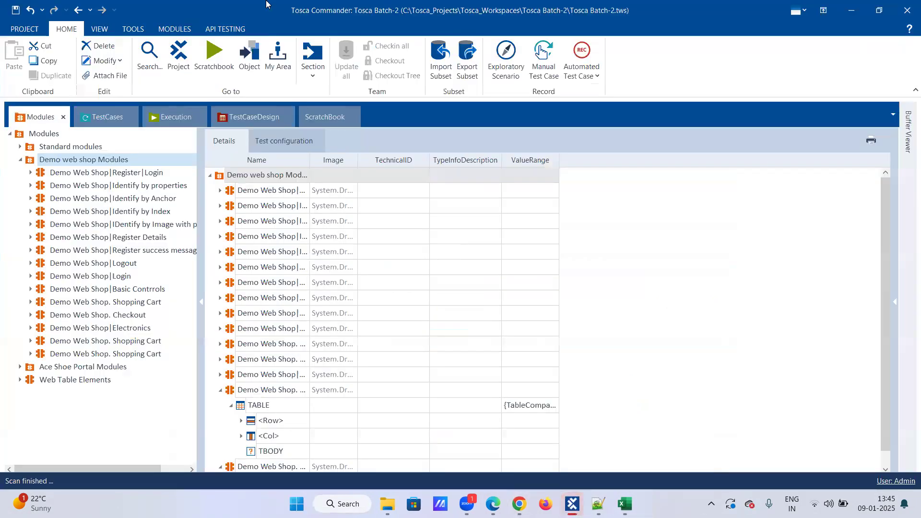
click(99, 119)
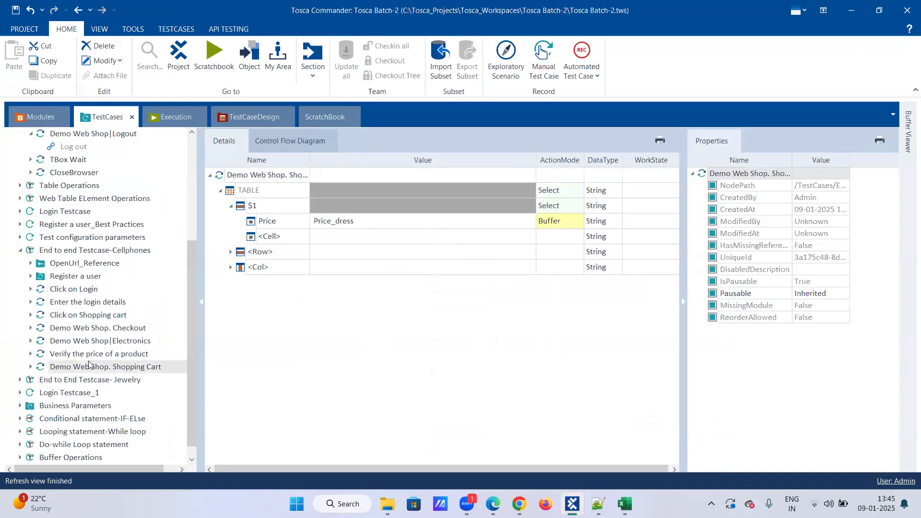
scroll(89, 364, down, 1)
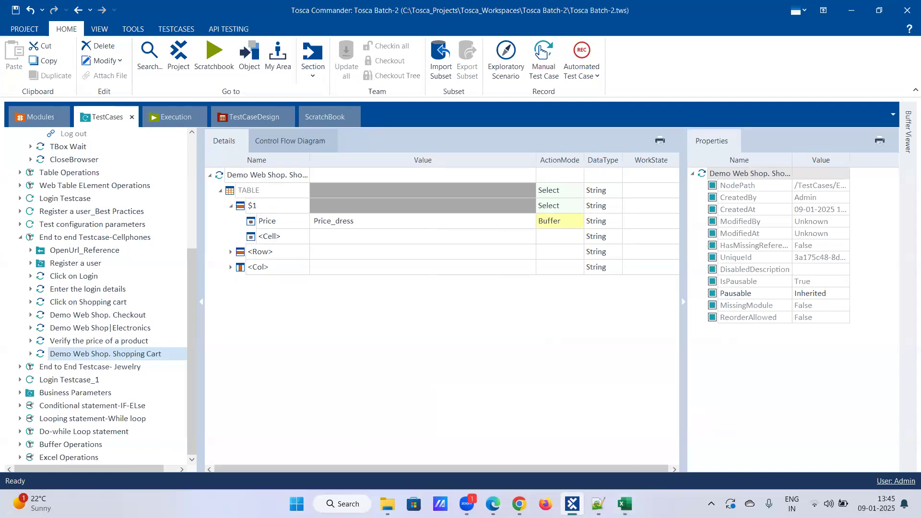
mouse_move(572, 503)
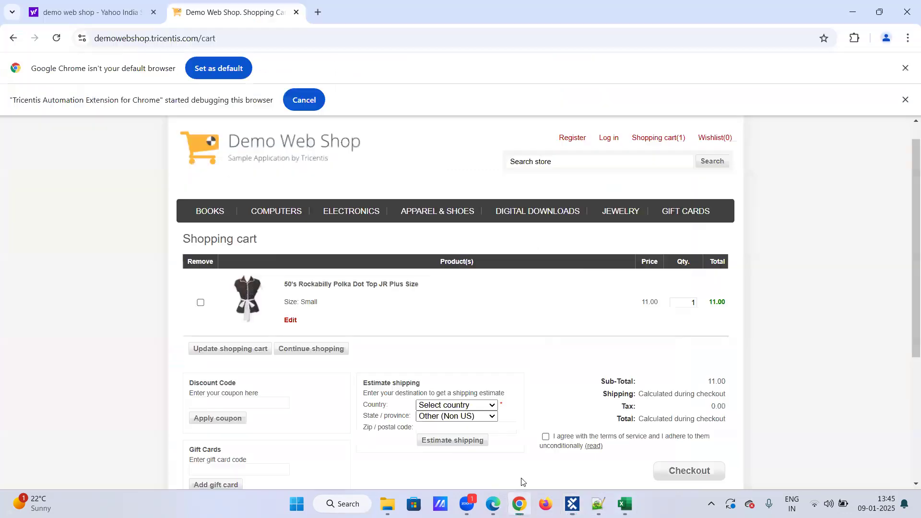
click(520, 504)
Step: Select the 11.00 price in Chrome, then check Price_dress in Buffer Viewer and return to the test case
double_click(641, 303)
mouse_move(598, 504)
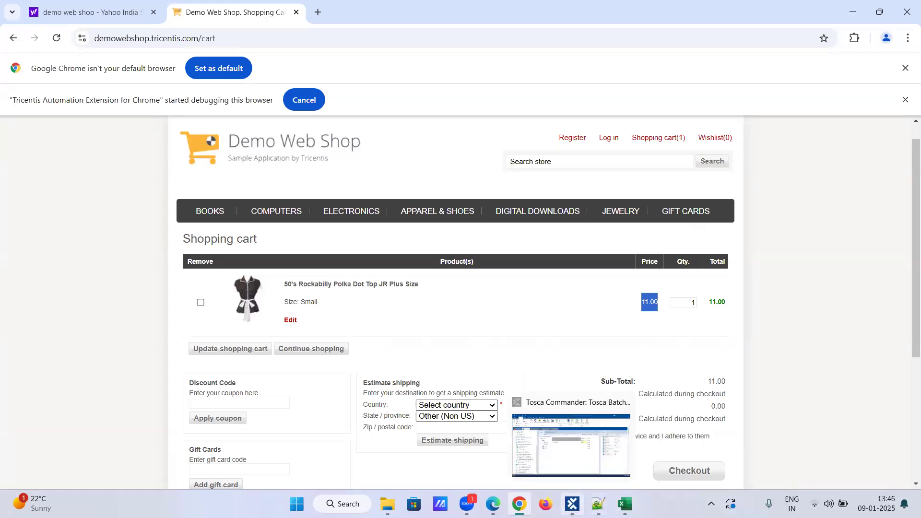
click(573, 504)
mouse_move(908, 144)
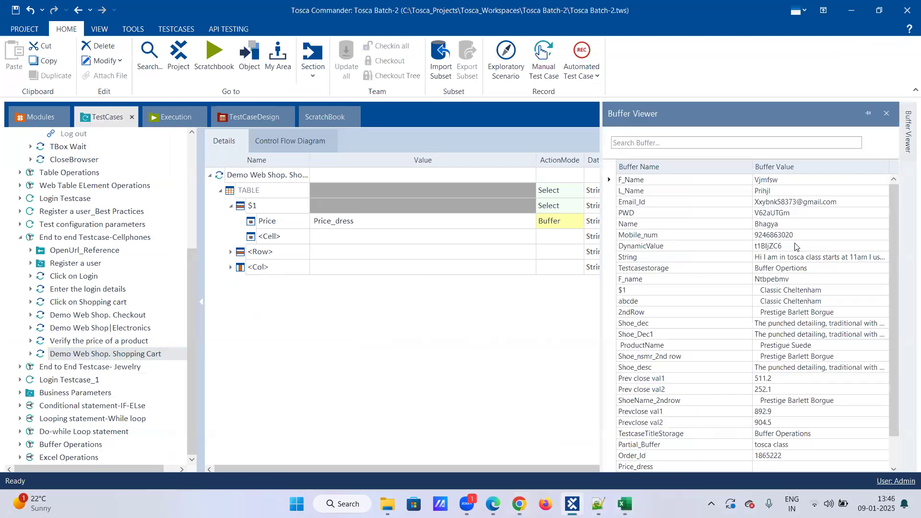
scroll(768, 336, down, 1)
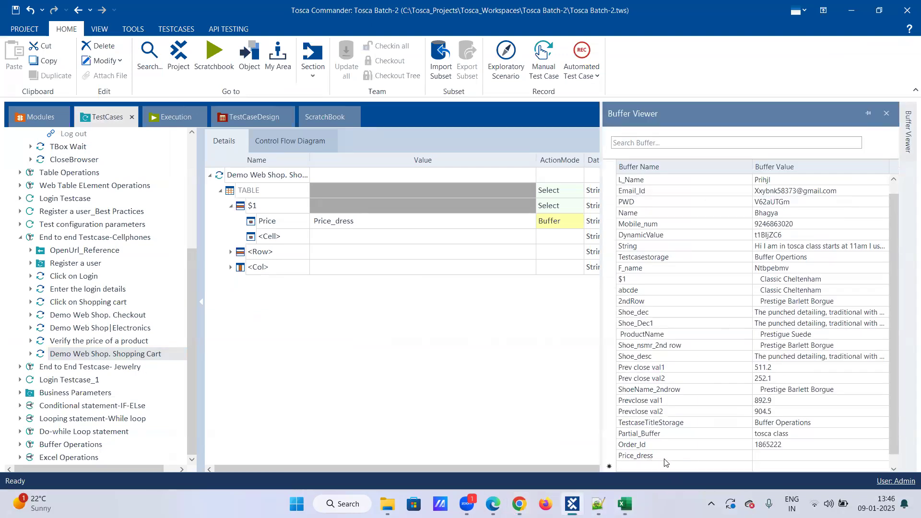
click(776, 456)
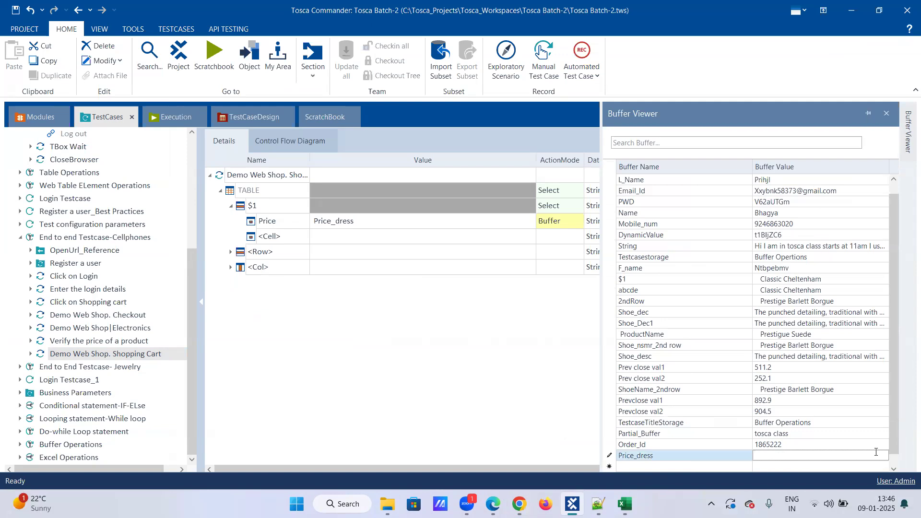
click(379, 301)
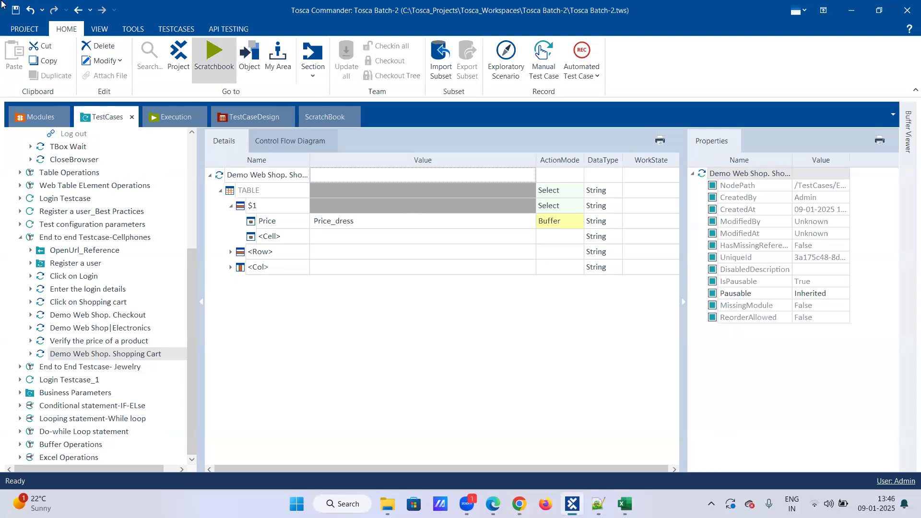
Step: Save the Demo Web Shop. Shopping Cart test case with its Price buffered into Price_dress
click(16, 10)
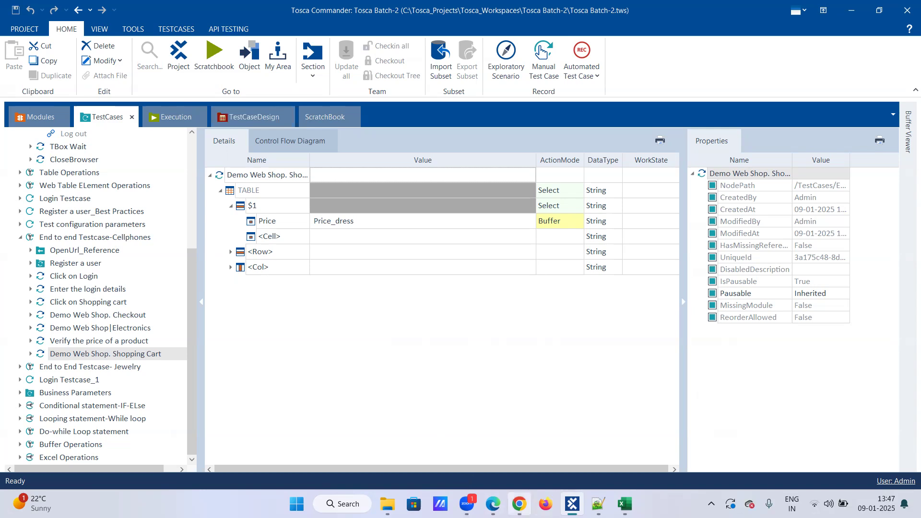
mouse_move(519, 504)
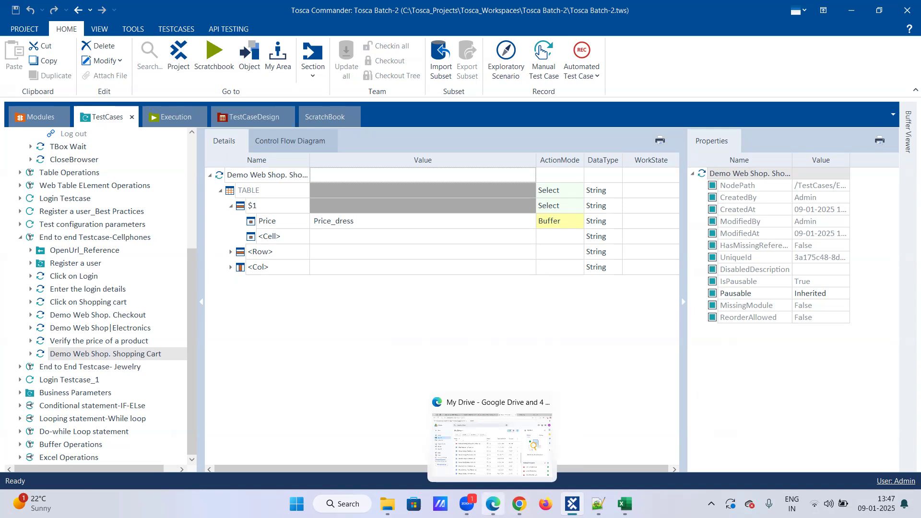
Step: Switch to the WhatsApp Web tab in Edge and scroll through the chat list
click(500, 500)
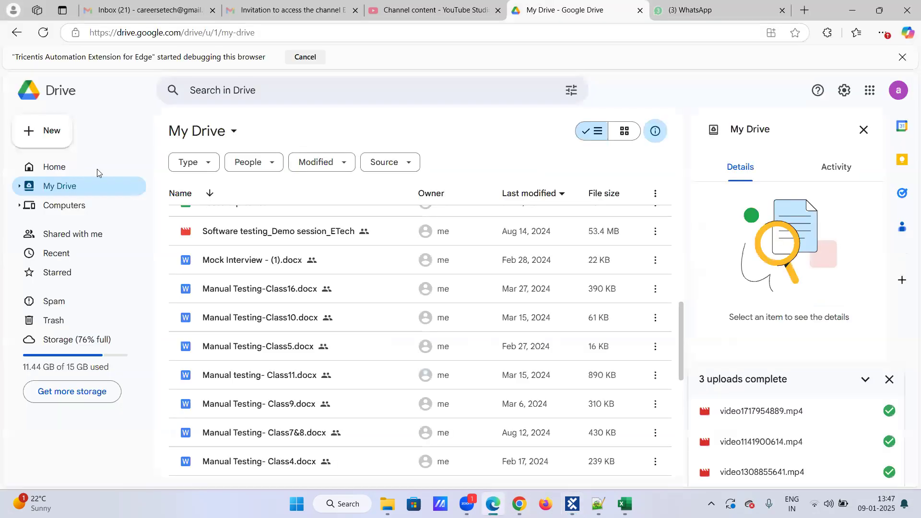
key(ctrl+Tab)
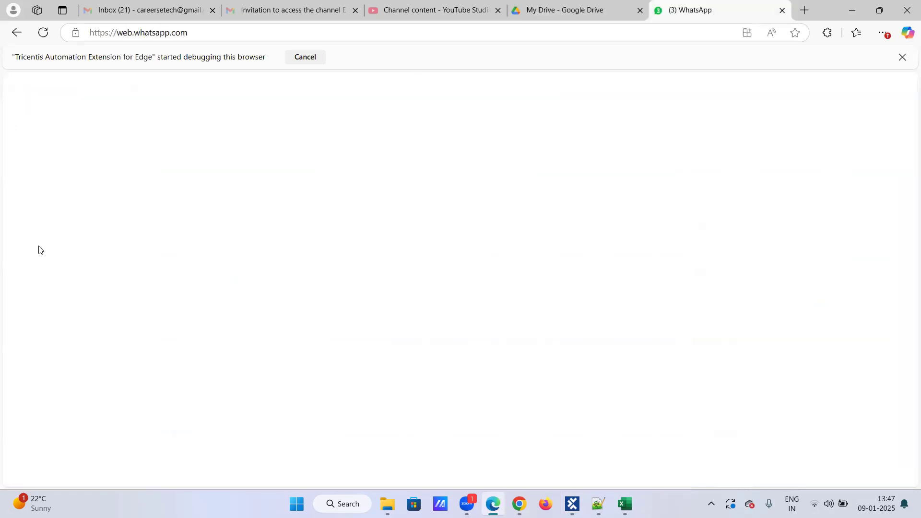
scroll(146, 278, down, 5)
scroll(146, 277, down, 8)
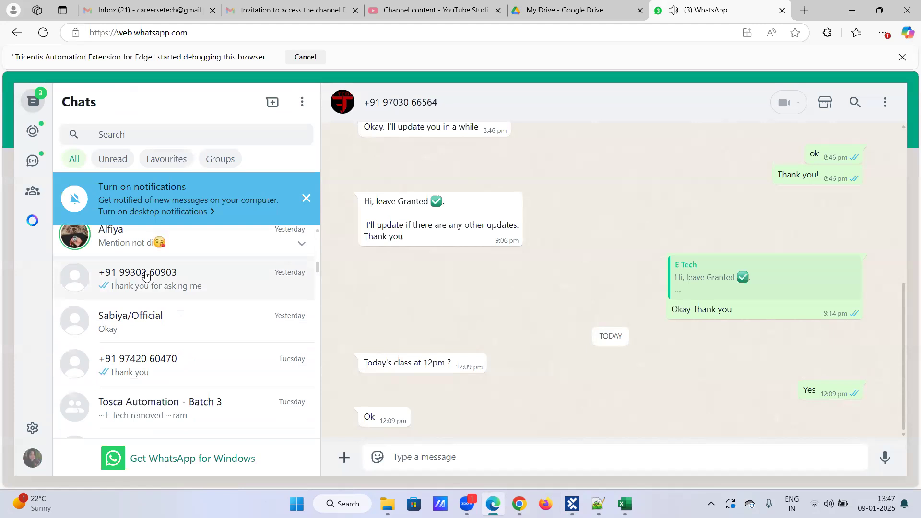
scroll(146, 276, down, 2)
scroll(151, 276, down, 1)
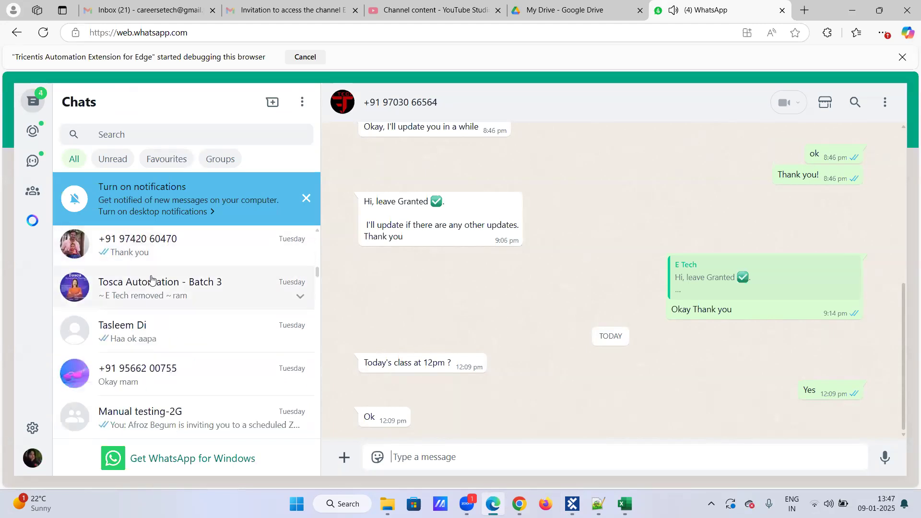
scroll(152, 278, up, 1)
scroll(152, 277, up, 3)
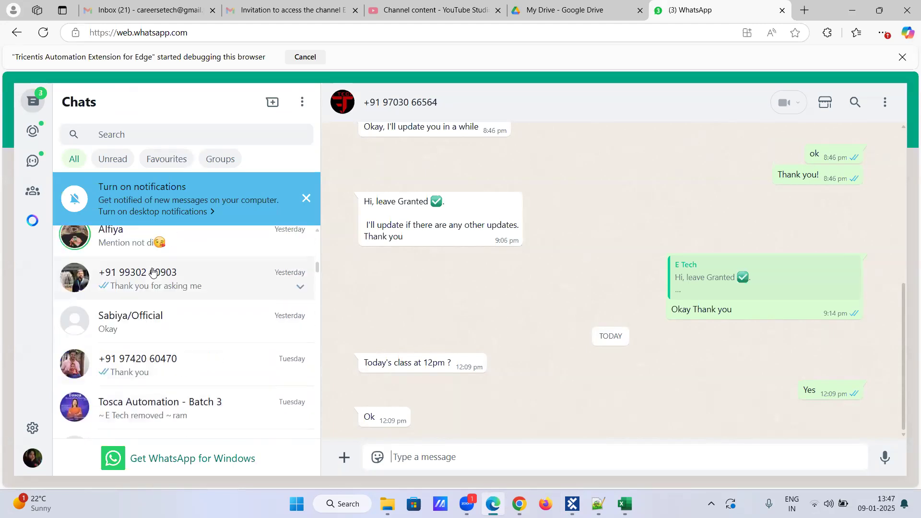
Step: Open a contact's chat, scroll back to the Session-35 Tosca Automation Testing video link, then bring up File Explorer
click(149, 287)
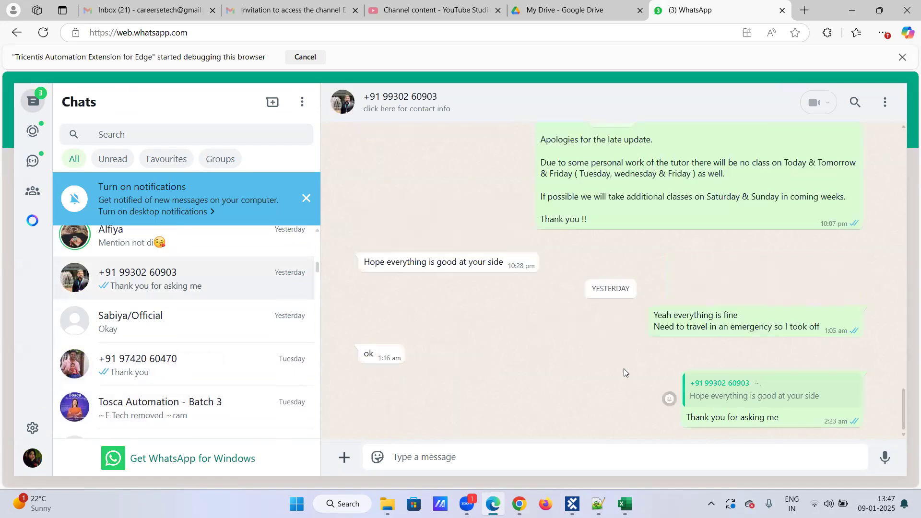
scroll(617, 358, up, 3)
scroll(613, 339, up, 5)
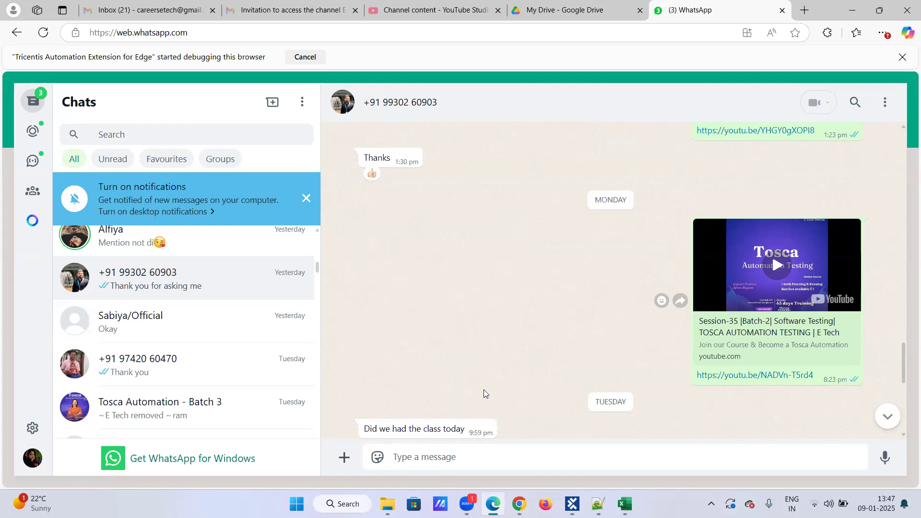
click(385, 502)
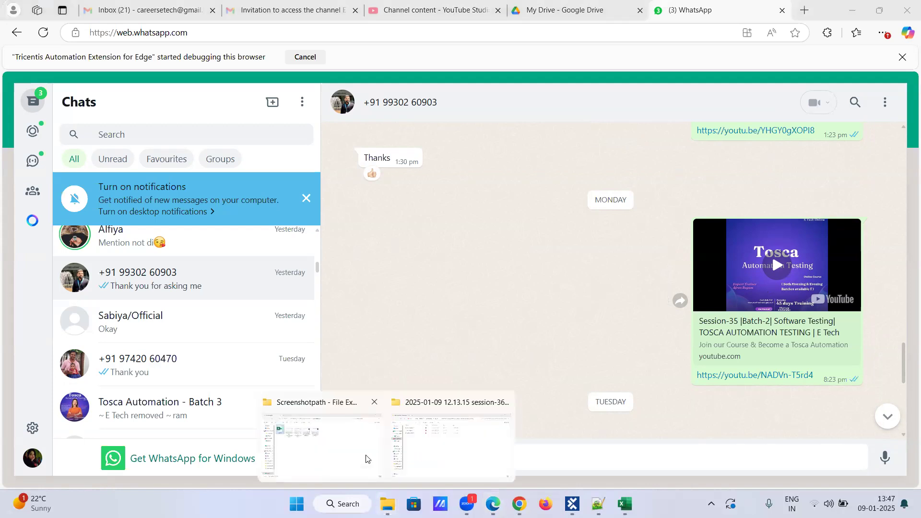
Step: Bring up the zoom session-recordings folder and select the Session-35 and Session-34 Batch-2 folders
click(438, 438)
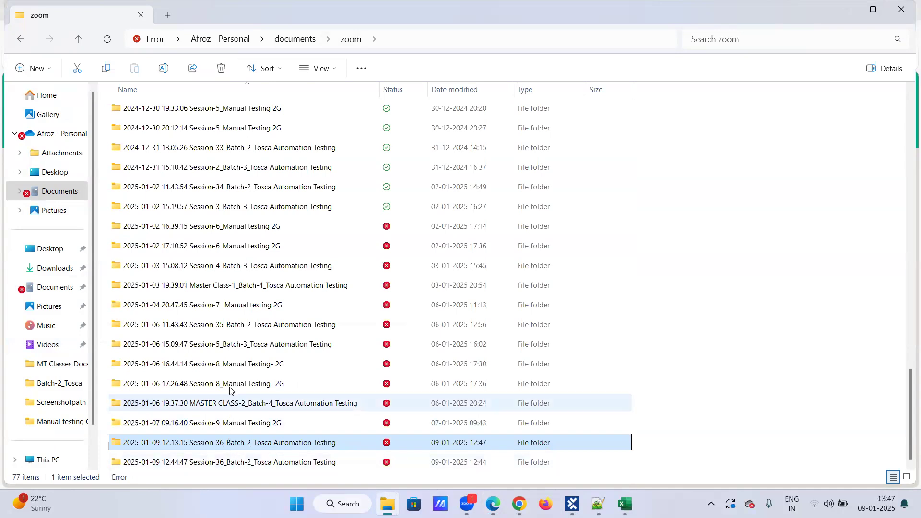
click(223, 326)
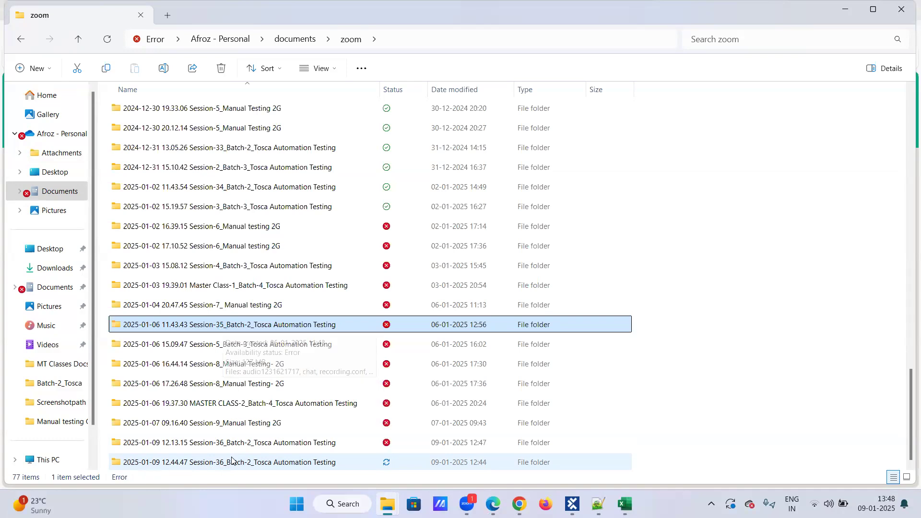
click(617, 192)
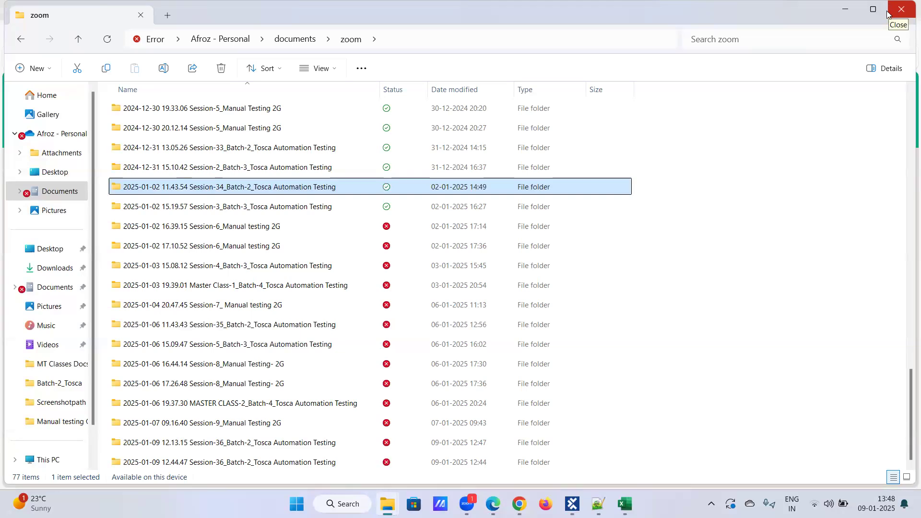
mouse_move(519, 503)
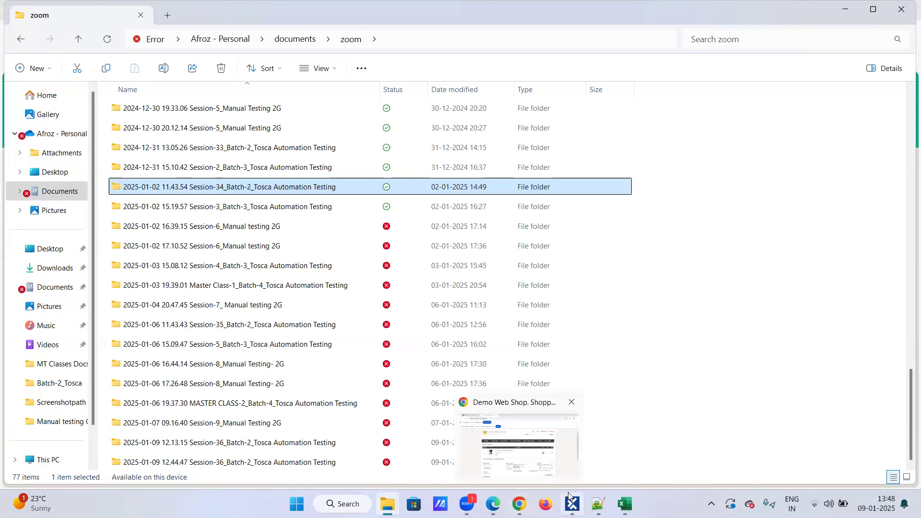
mouse_move(572, 504)
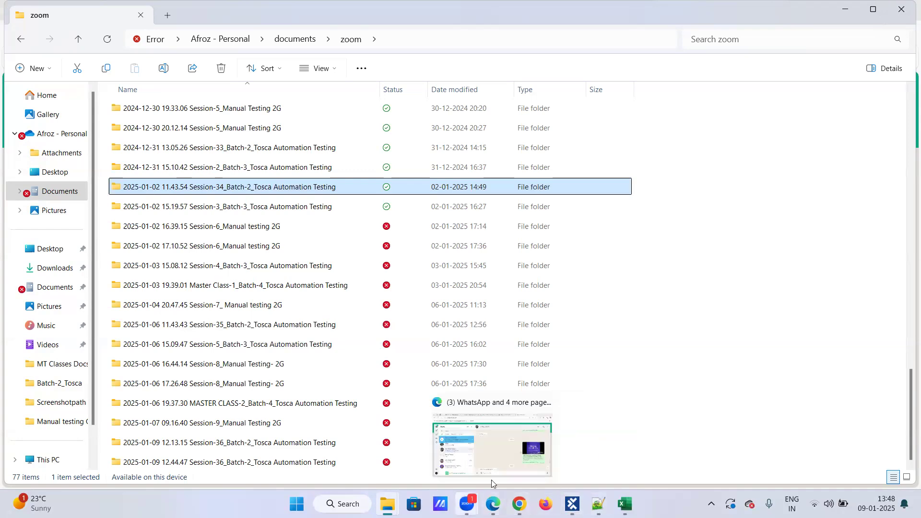